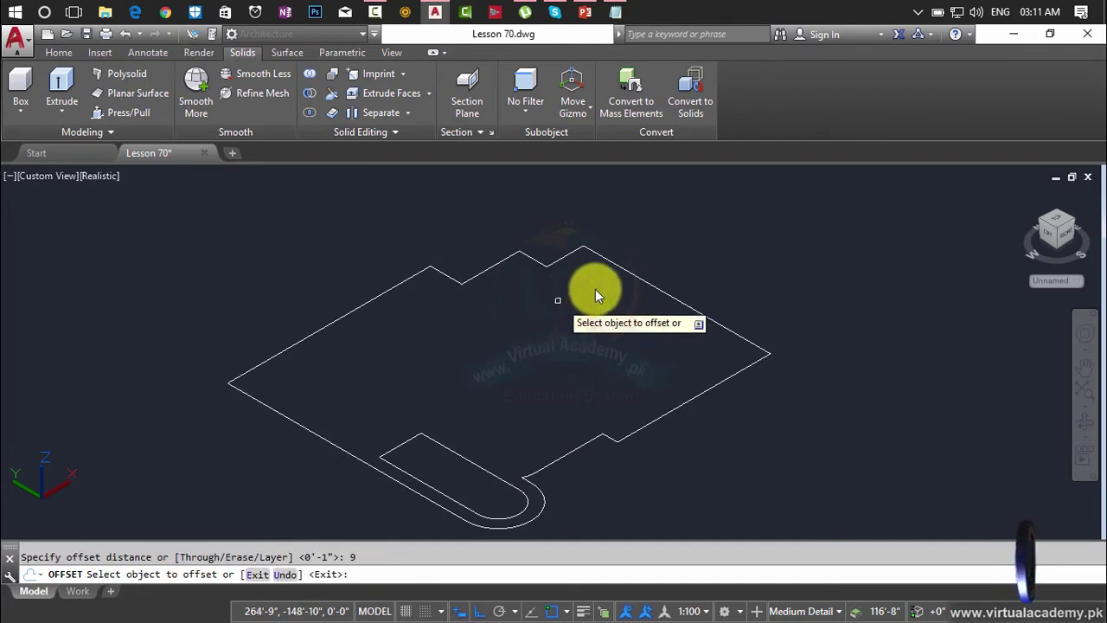
Step: Try offsetting the large floor outline outward by 9 inches, and undo that offset
click(628, 273)
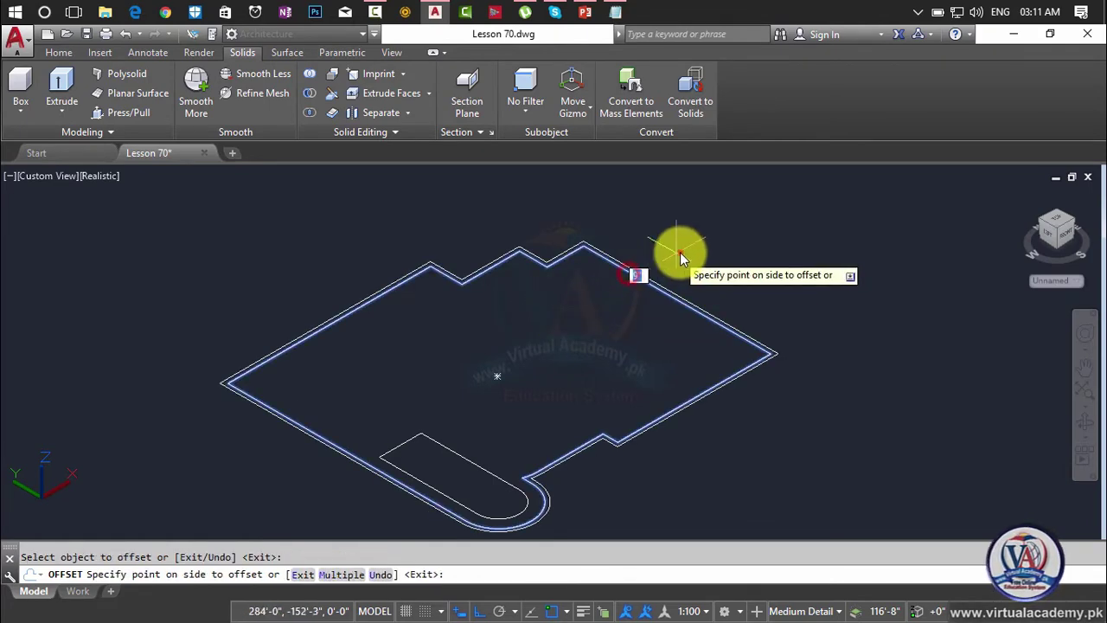
click(672, 249)
scroll(658, 272, up, 3)
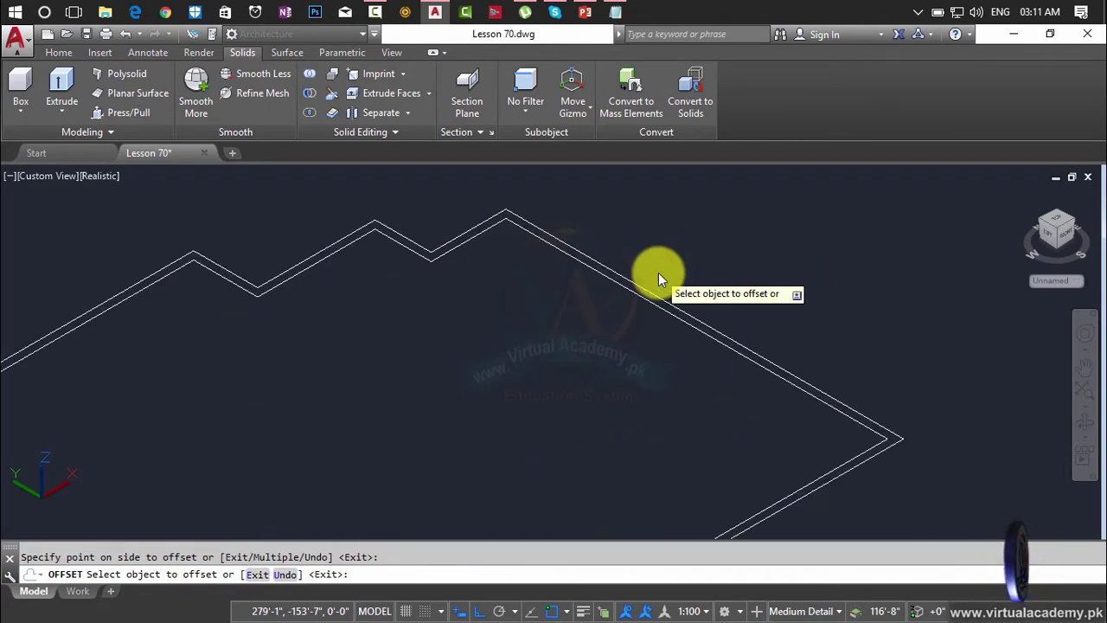
text(u)
key(Return)
Step: Offset the large floor outline outward by 9 inches, and offset the resulting outline outward by the same distance
click(639, 297)
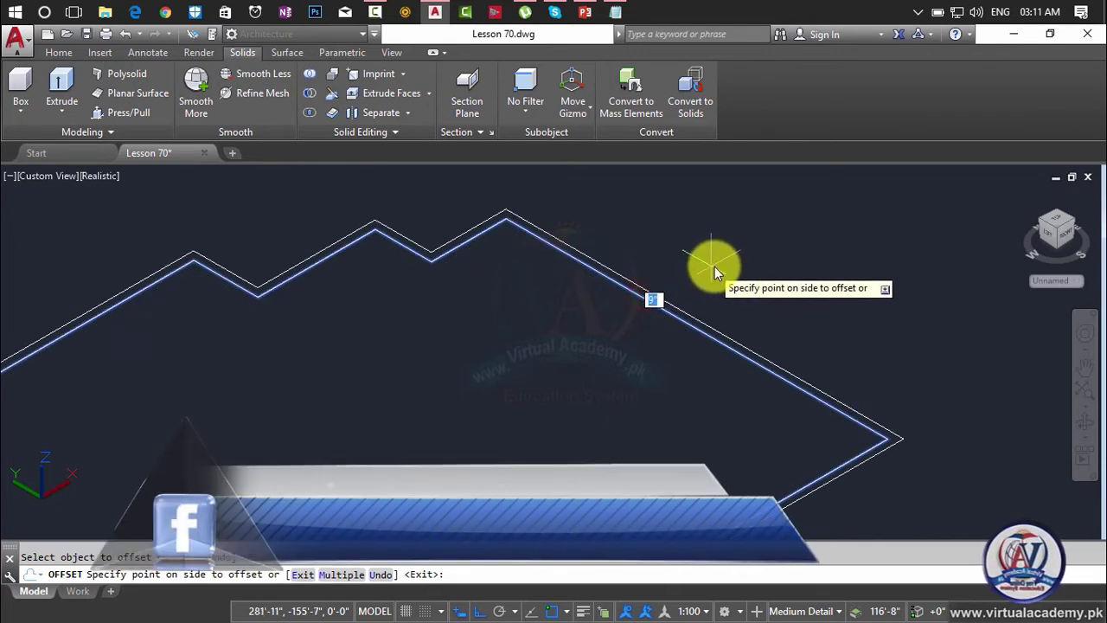
click(714, 268)
click(679, 307)
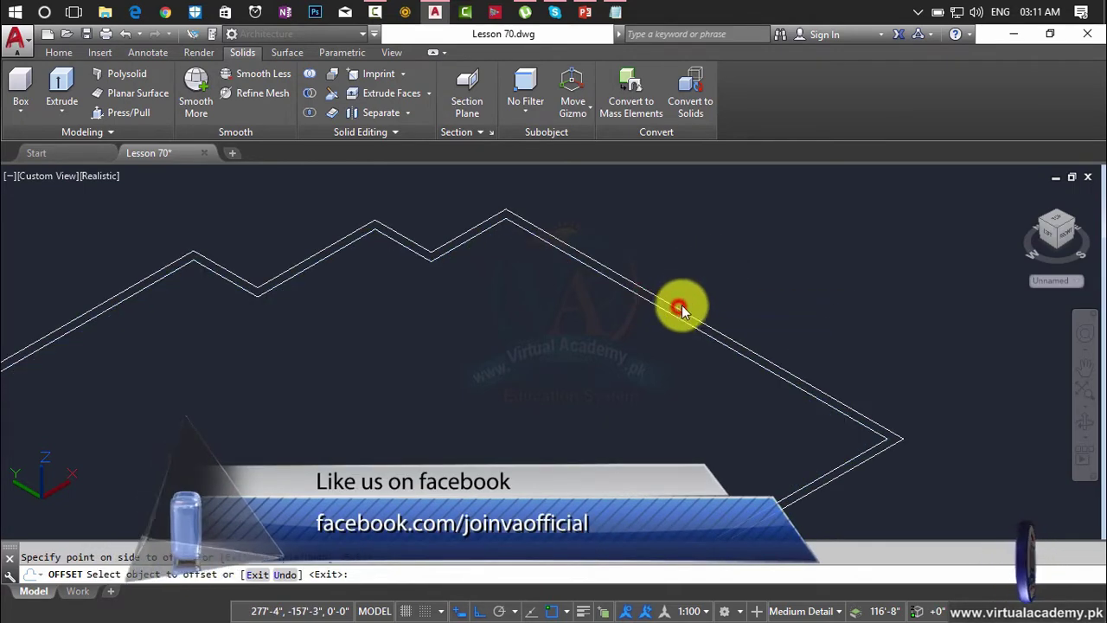
click(813, 252)
scroll(627, 311, up, 5)
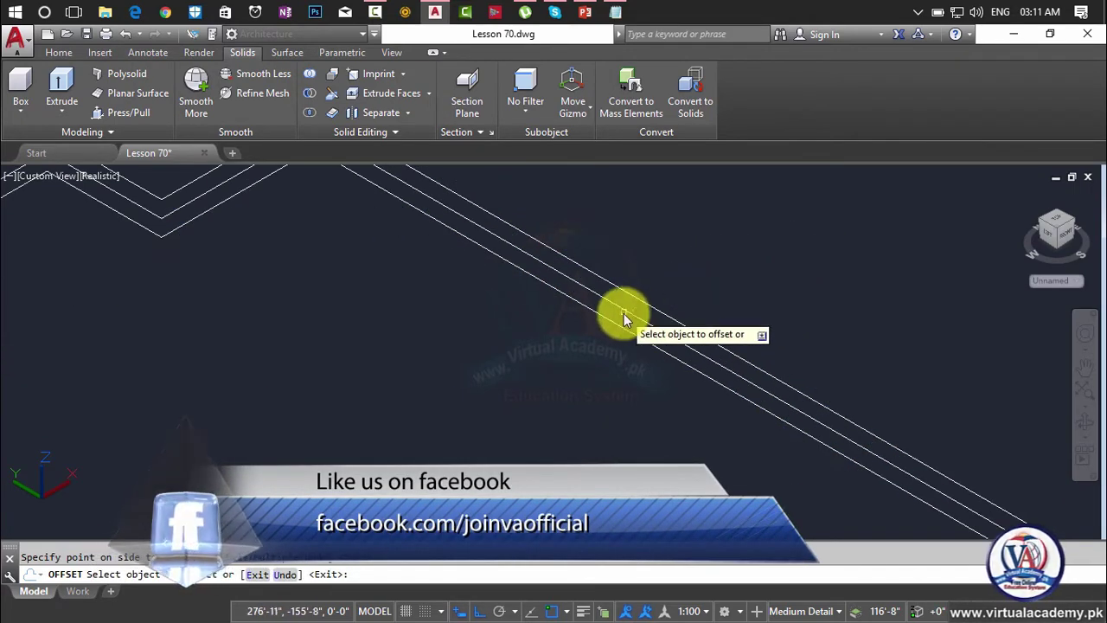
key(Escape)
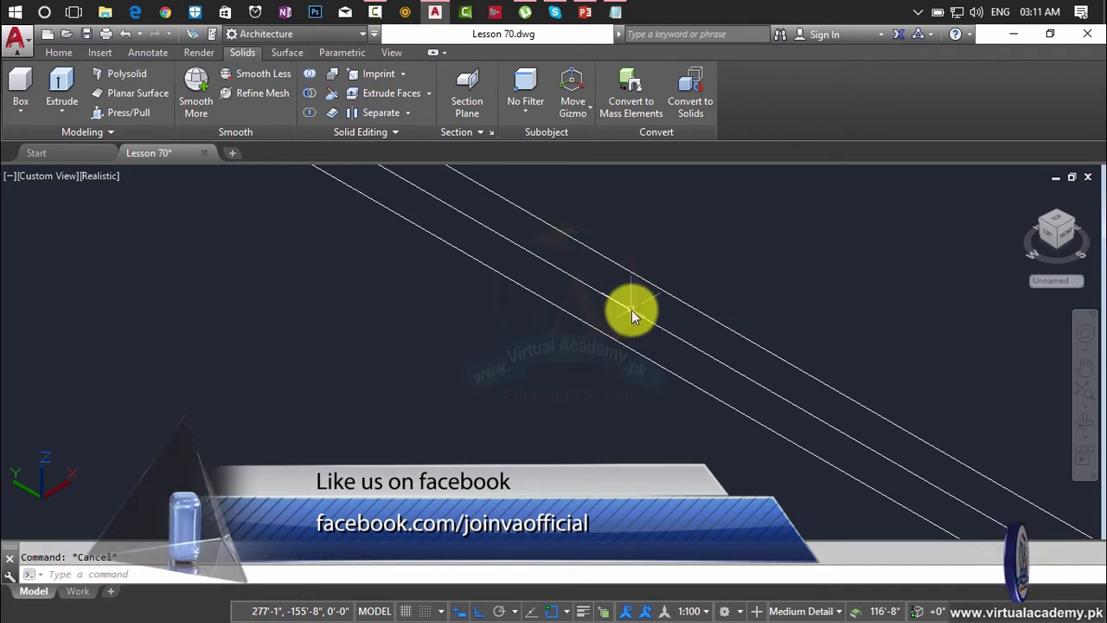
Step: Use Measure to place the block abc along the middle outline, aligned with the object, at 2' intervals
text(b)
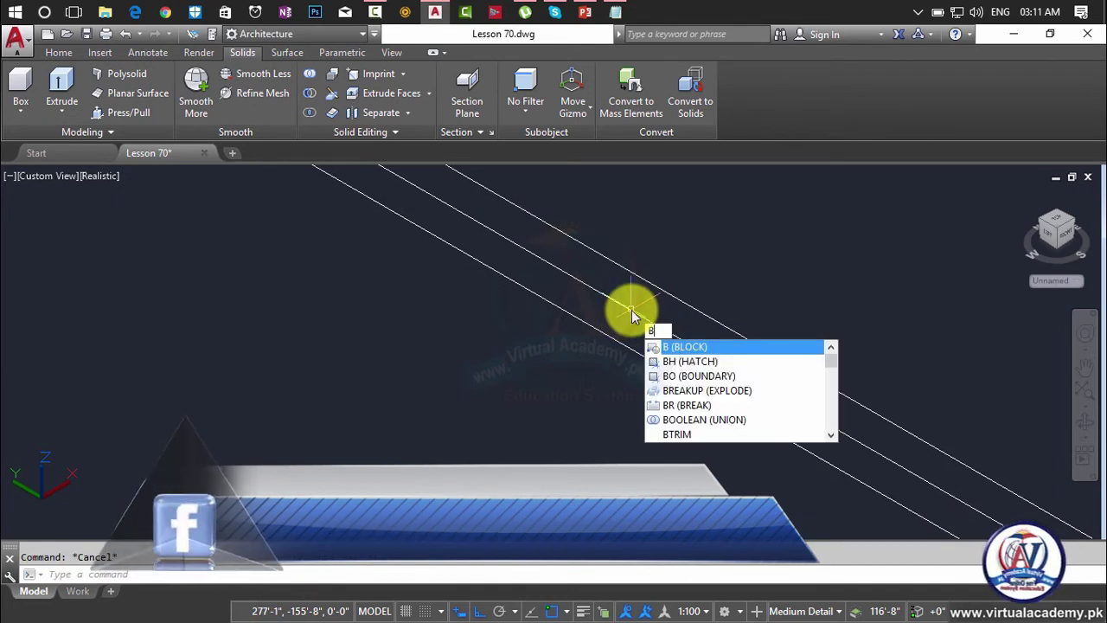
key(Escape)
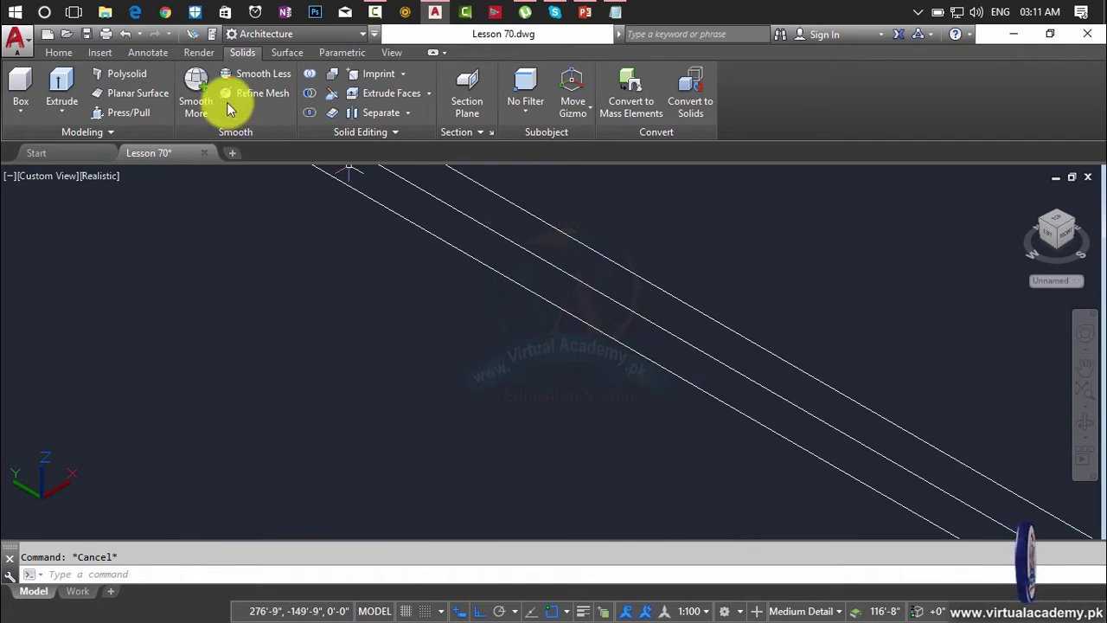
click(64, 54)
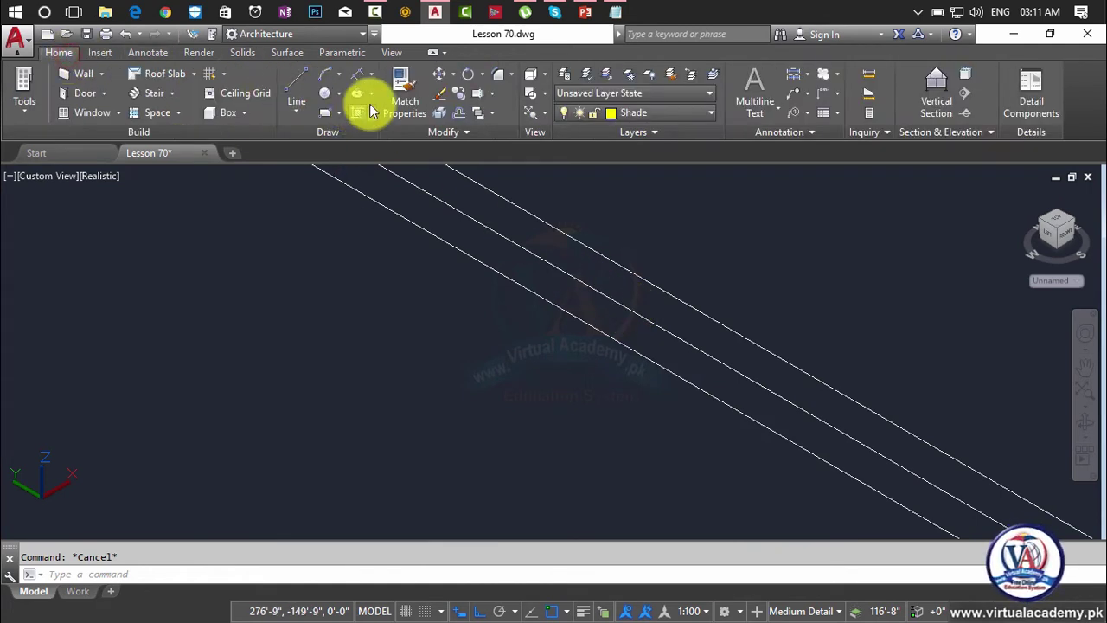
click(371, 75)
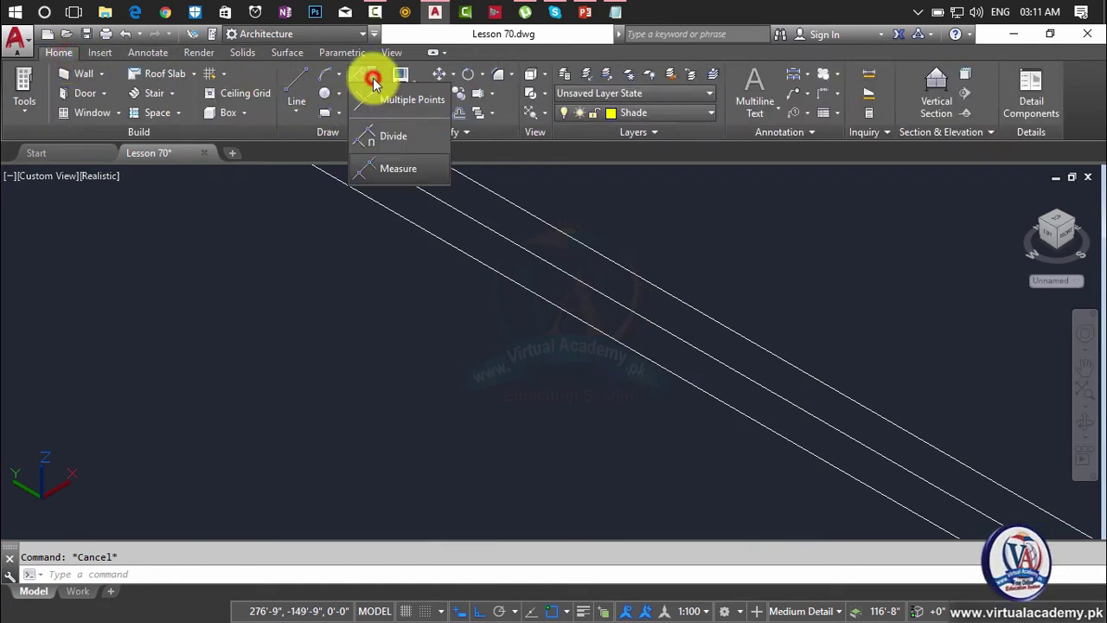
click(386, 166)
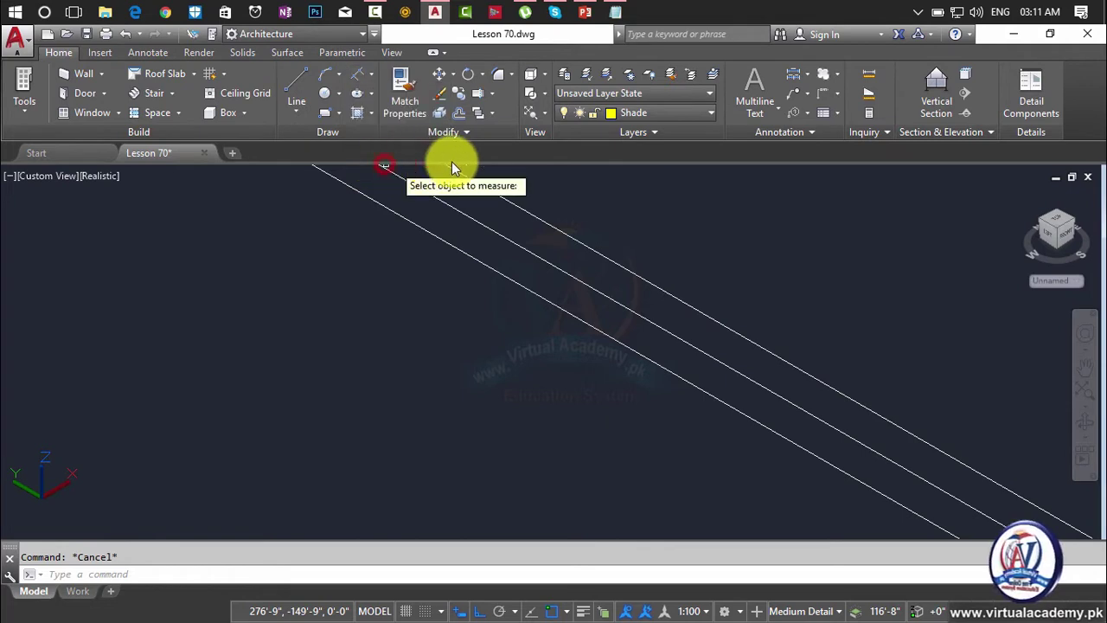
click(569, 277)
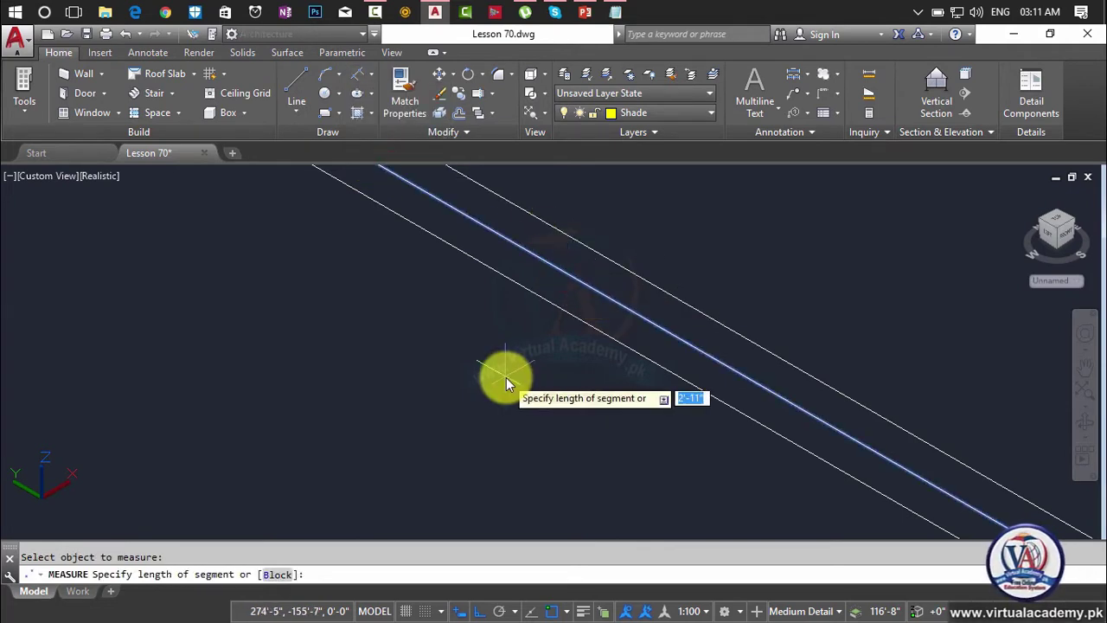
text(b)
key(Return)
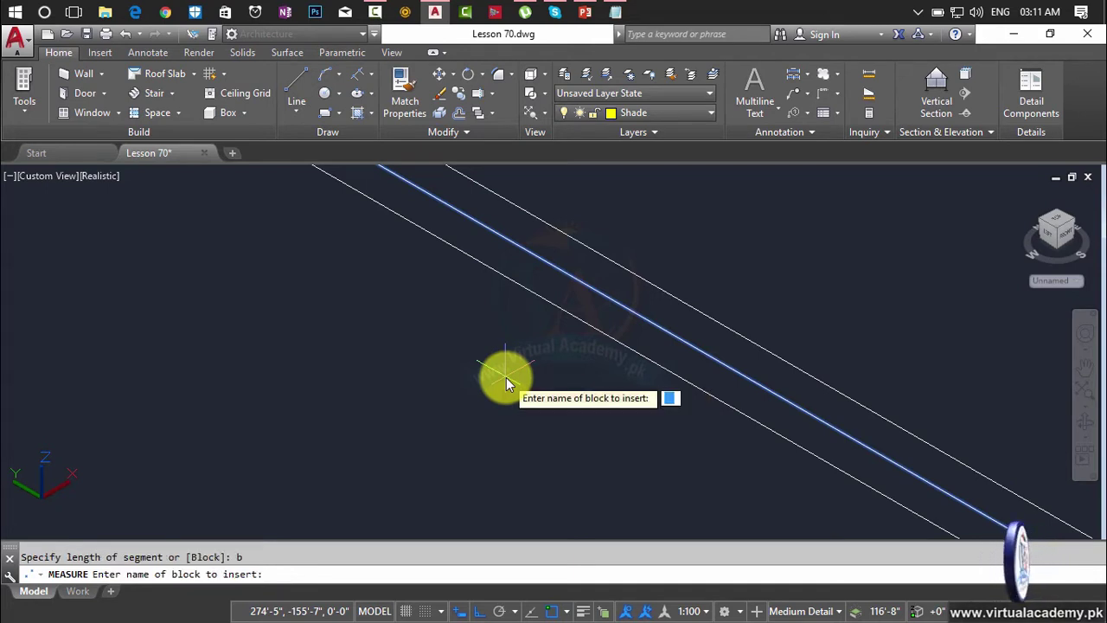
text(abc)
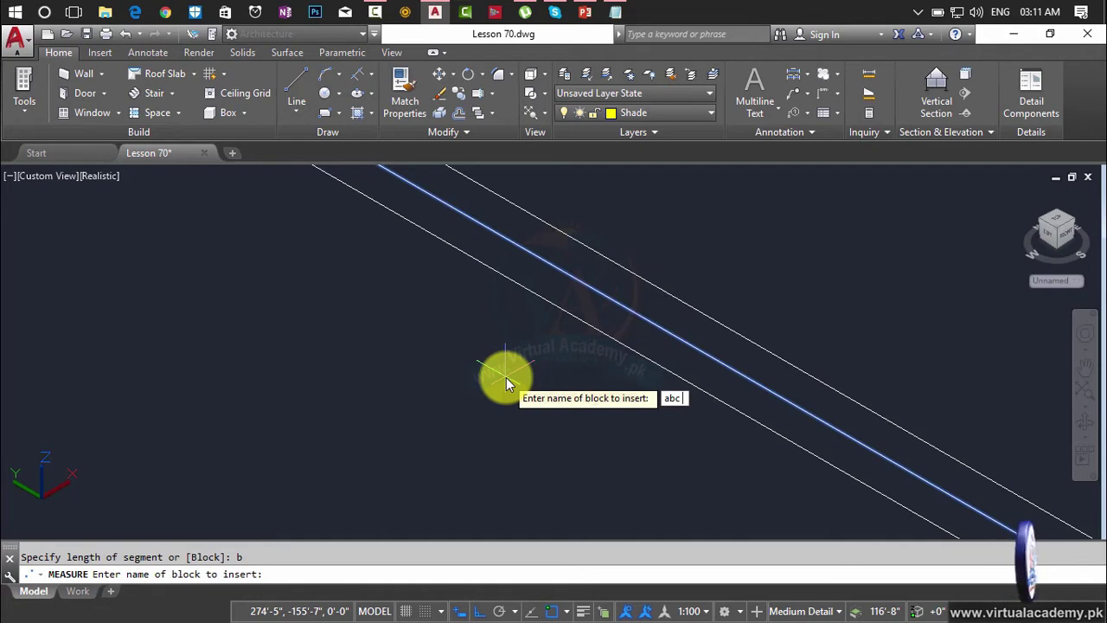
key(Return)
key(Return)
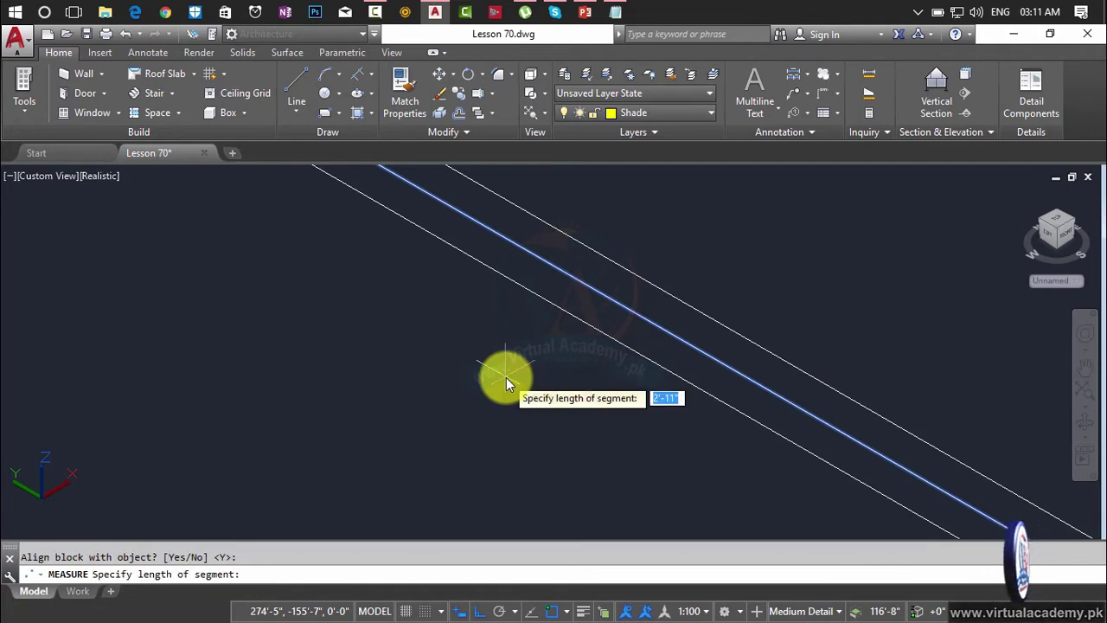
text(2)
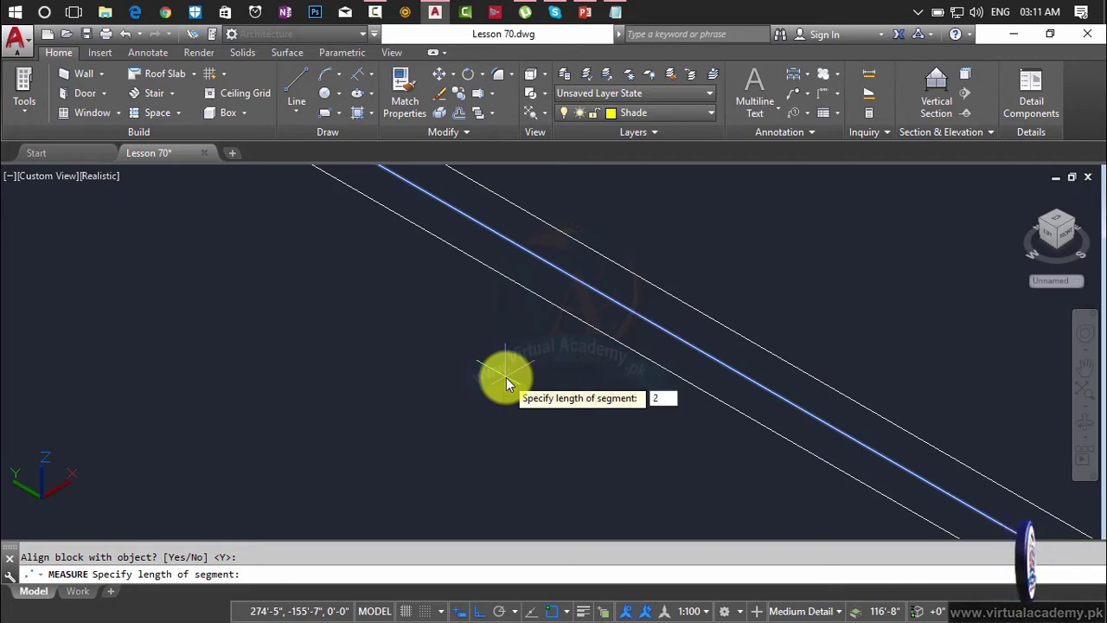
key(Return)
scroll(650, 330, down, 5)
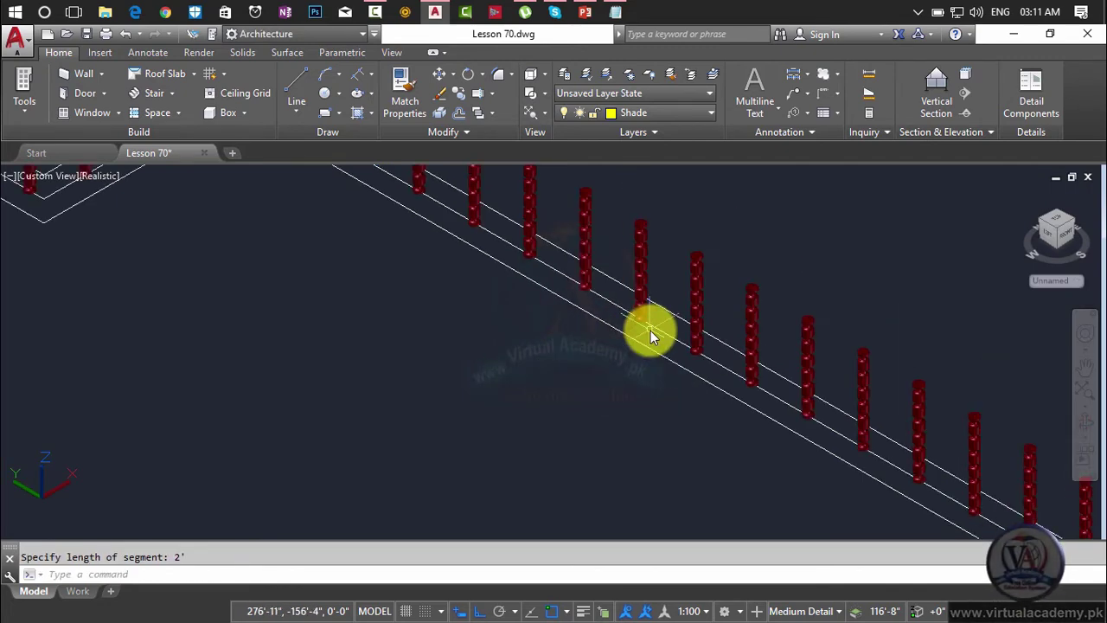
Step: Delete the small round-ended outline inside the railing layout
middle_drag(650, 327, 650, 276)
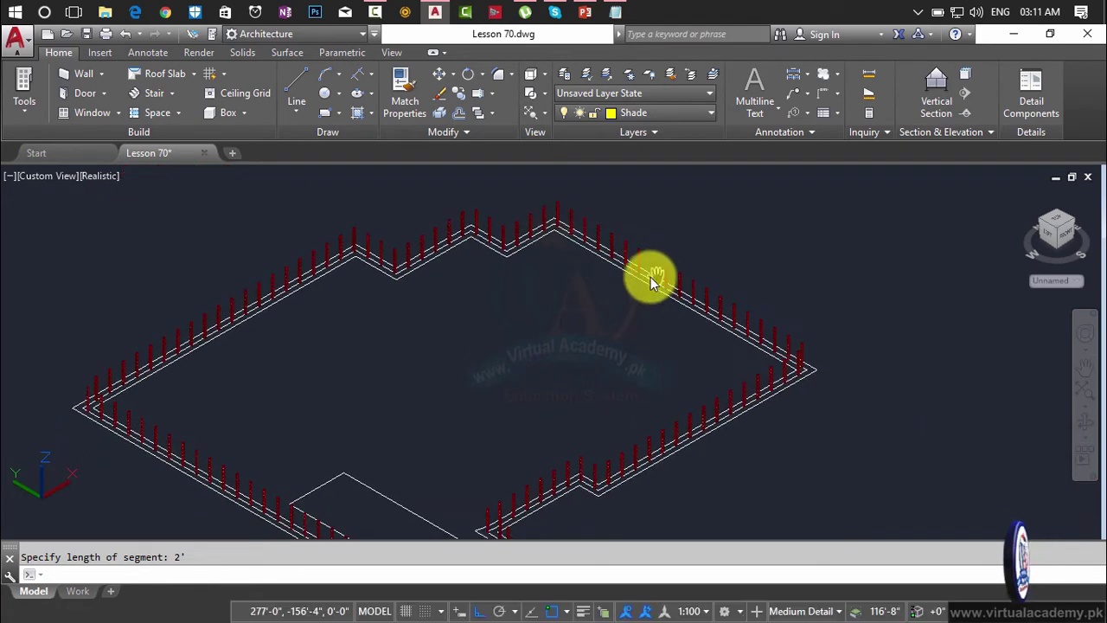
click(373, 491)
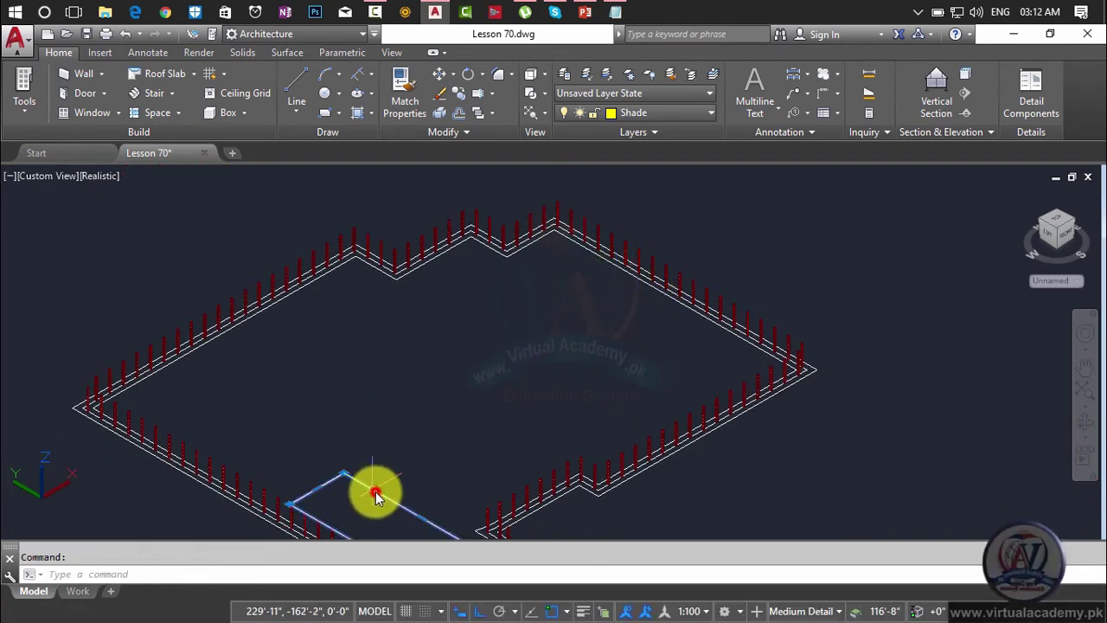
mouse_move(376, 494)
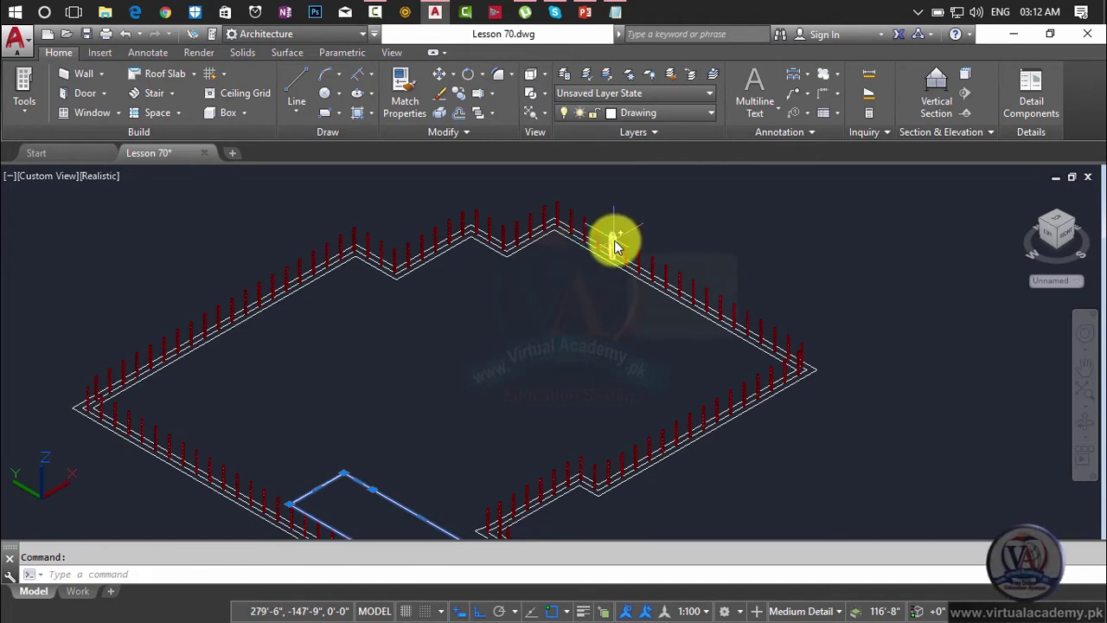
scroll(614, 244, down, 3)
click(791, 215)
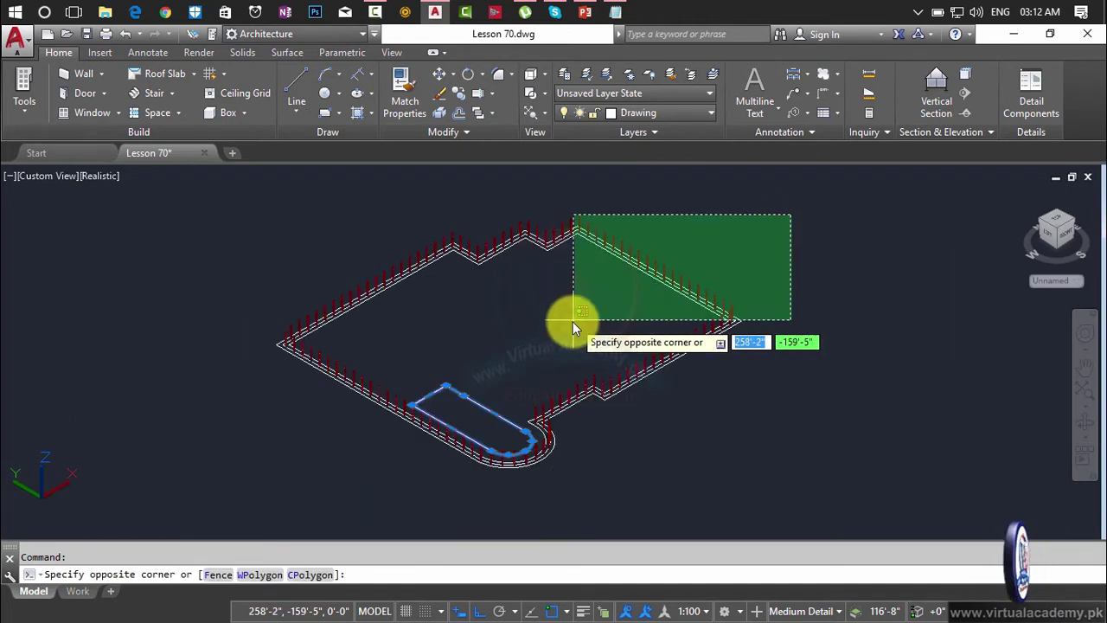
key(Escape)
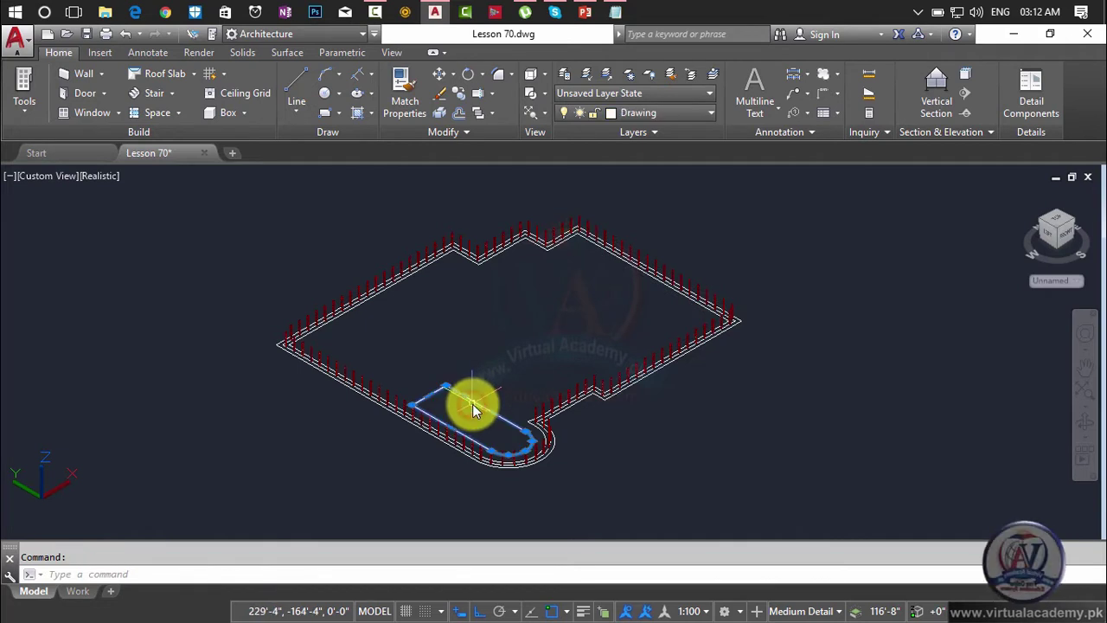
key(Delete)
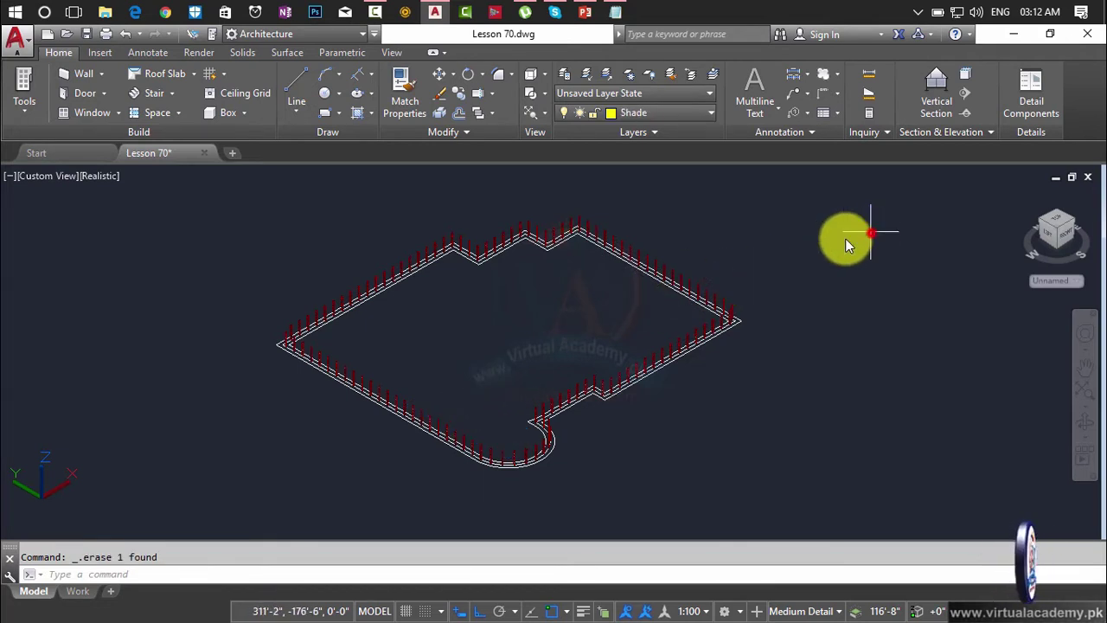
click(869, 232)
click(150, 505)
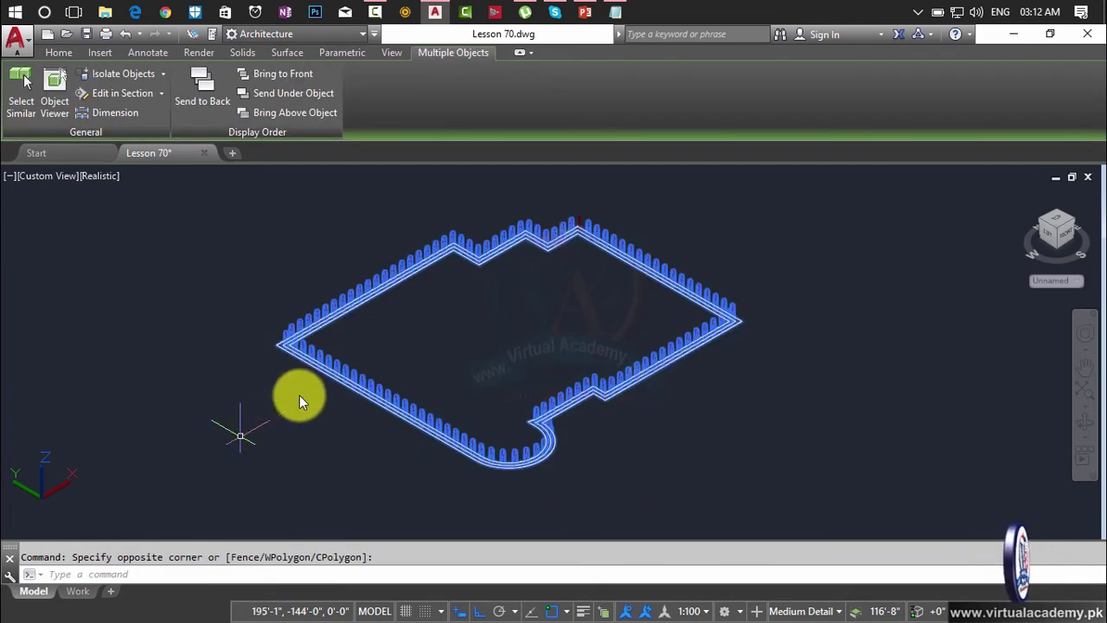
click(673, 204)
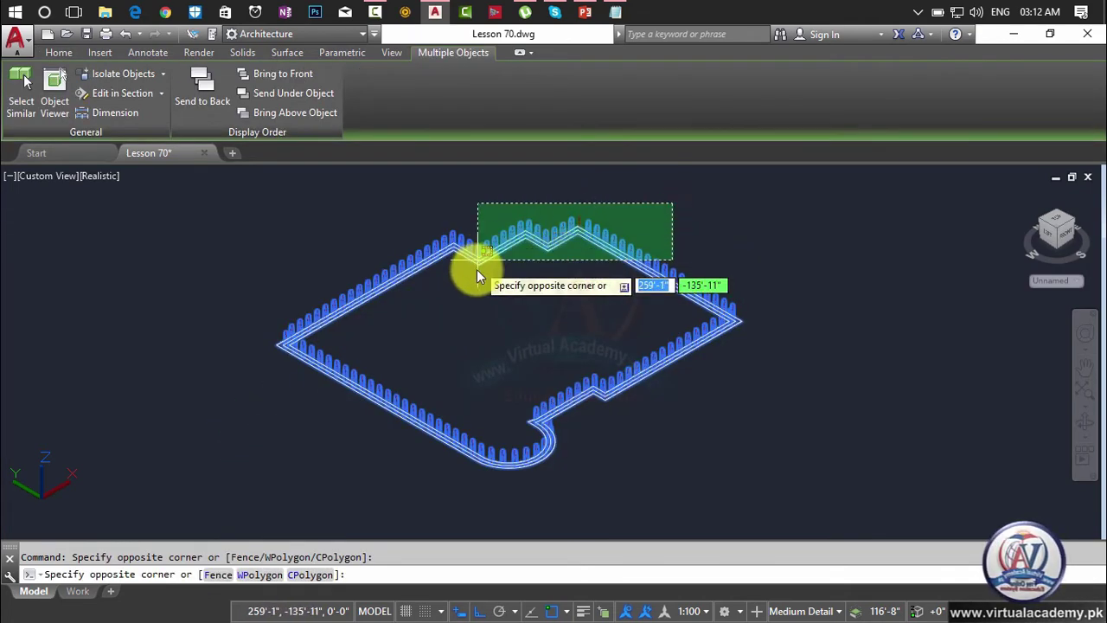
click(476, 269)
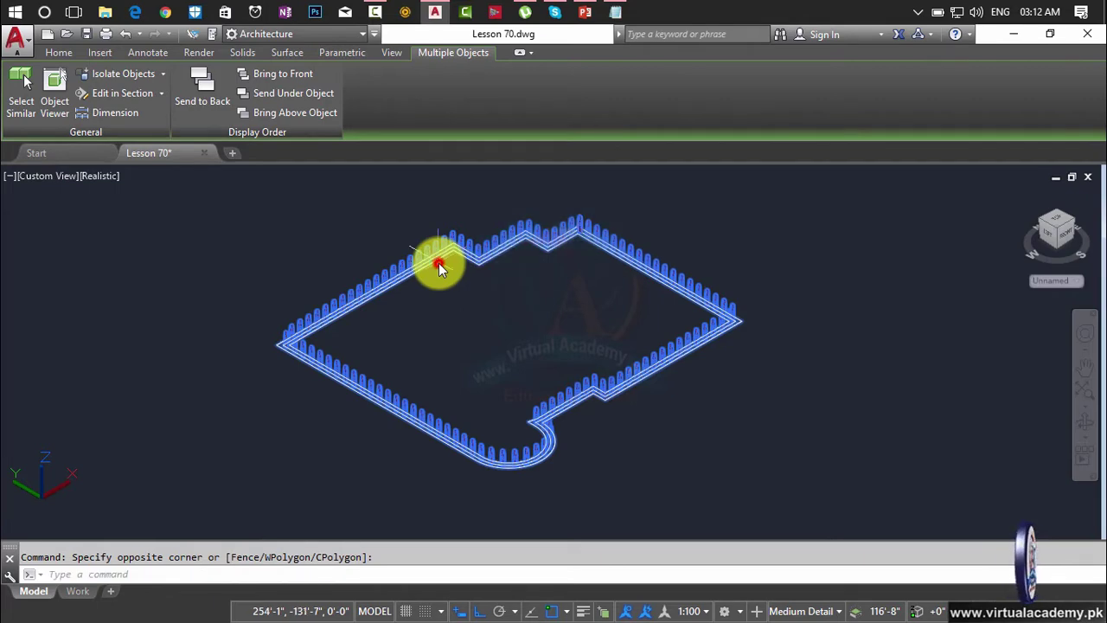
key(Escape)
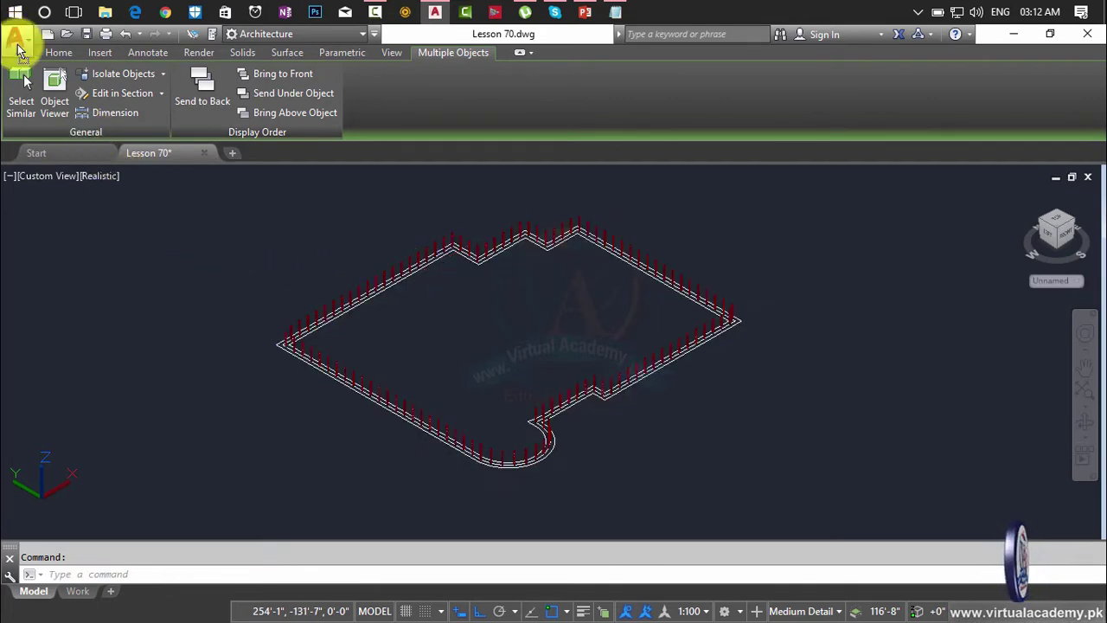
key(Escape)
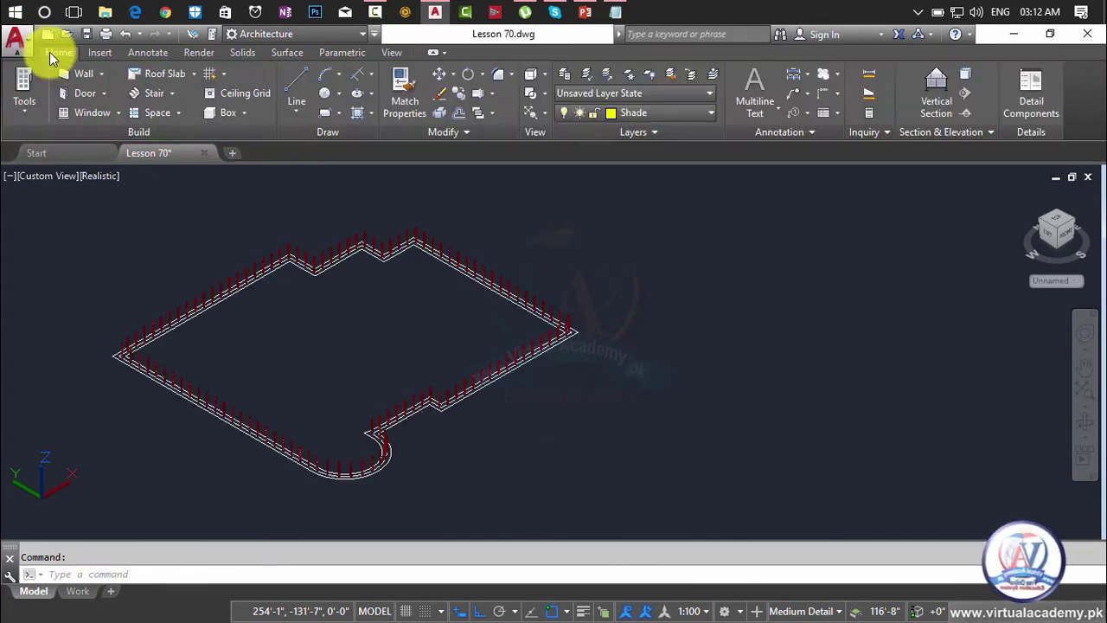
Step: Select all the railing posts with their three outlines and assign them to the Railing layer
scroll(276, 237, down, 3)
middle_drag(300, 251, 448, 280)
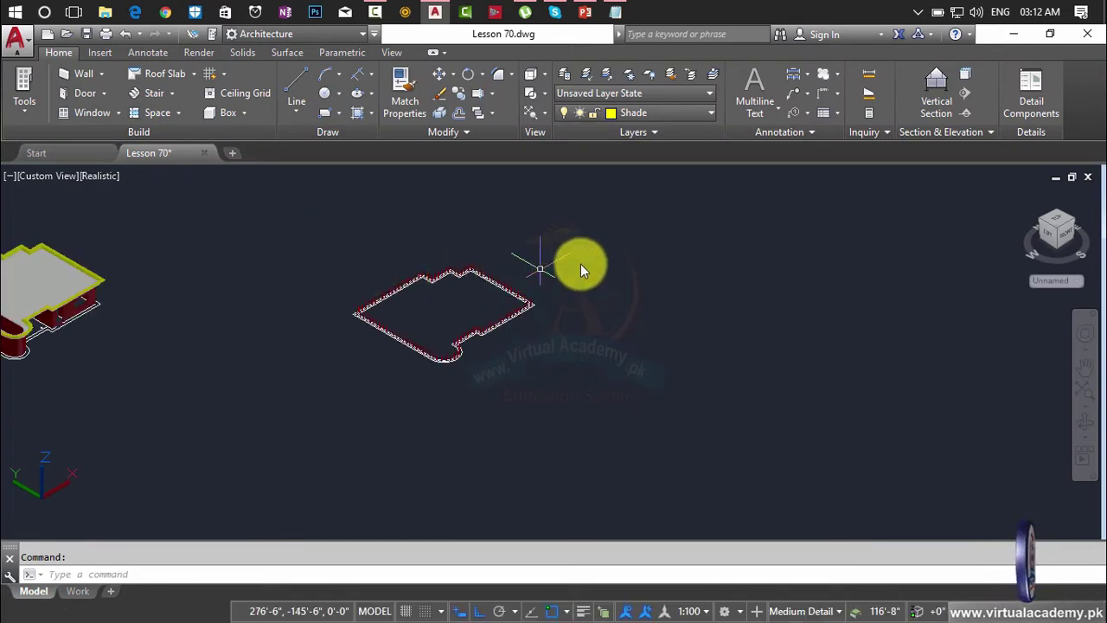
click(649, 229)
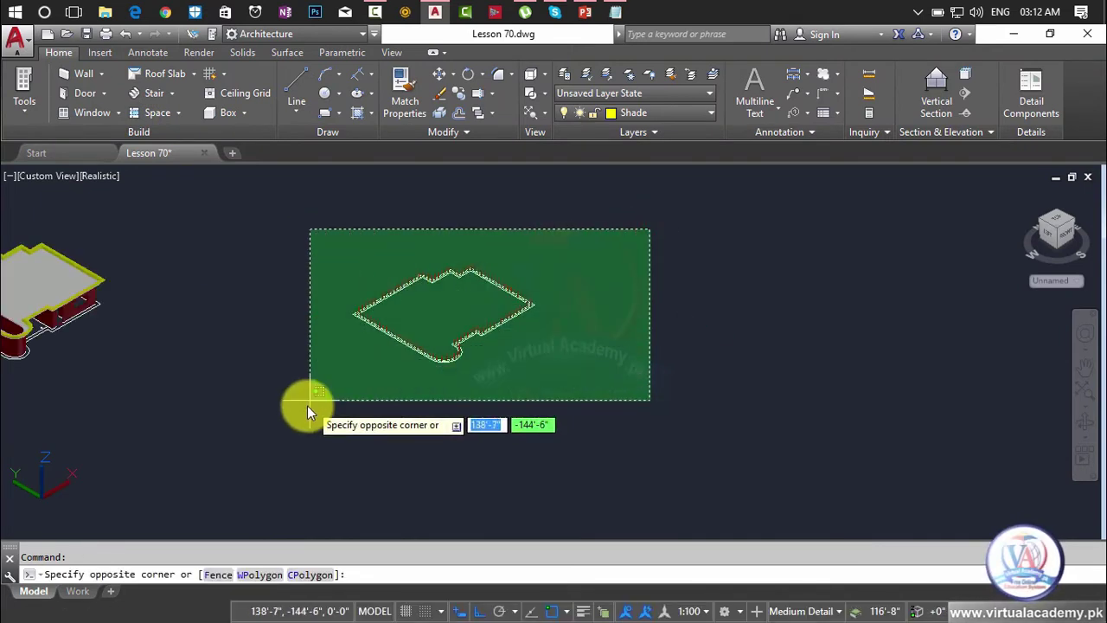
click(308, 383)
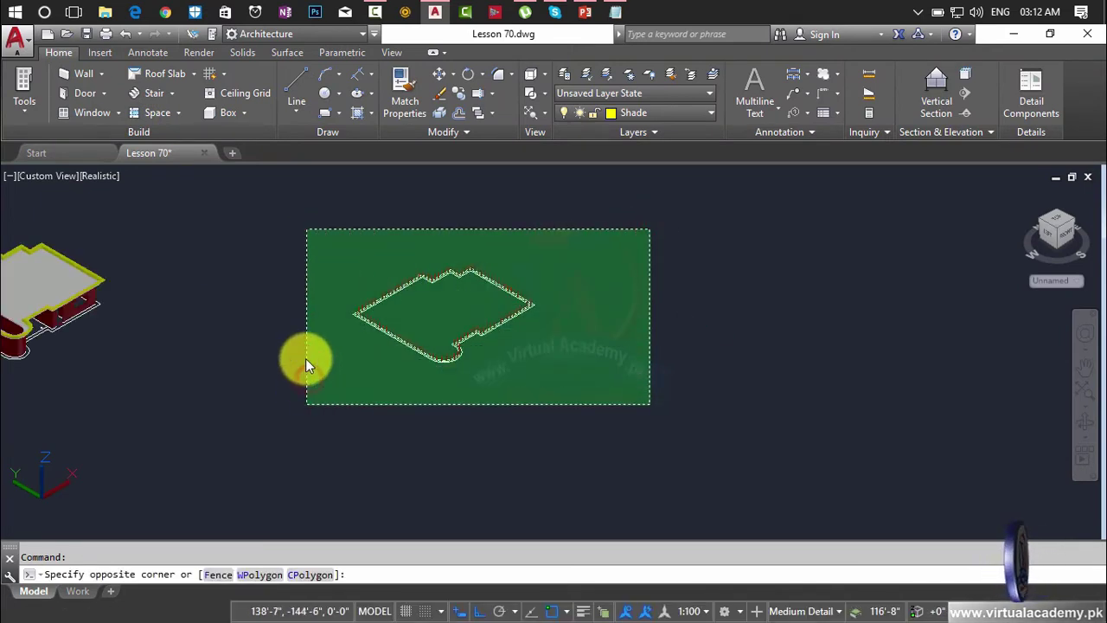
click(309, 263)
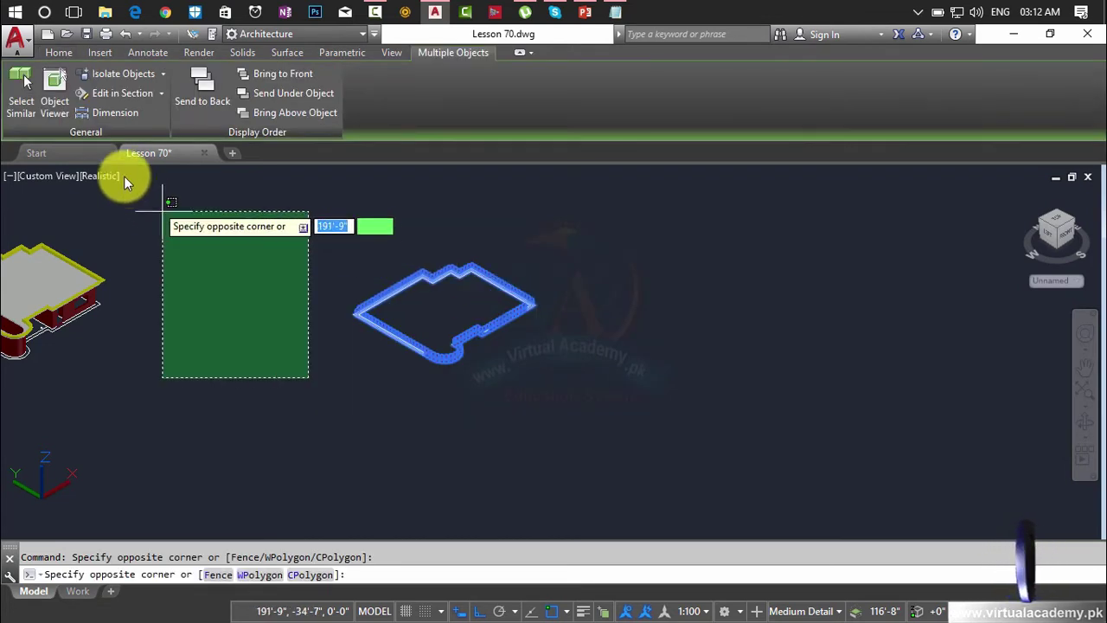
click(57, 58)
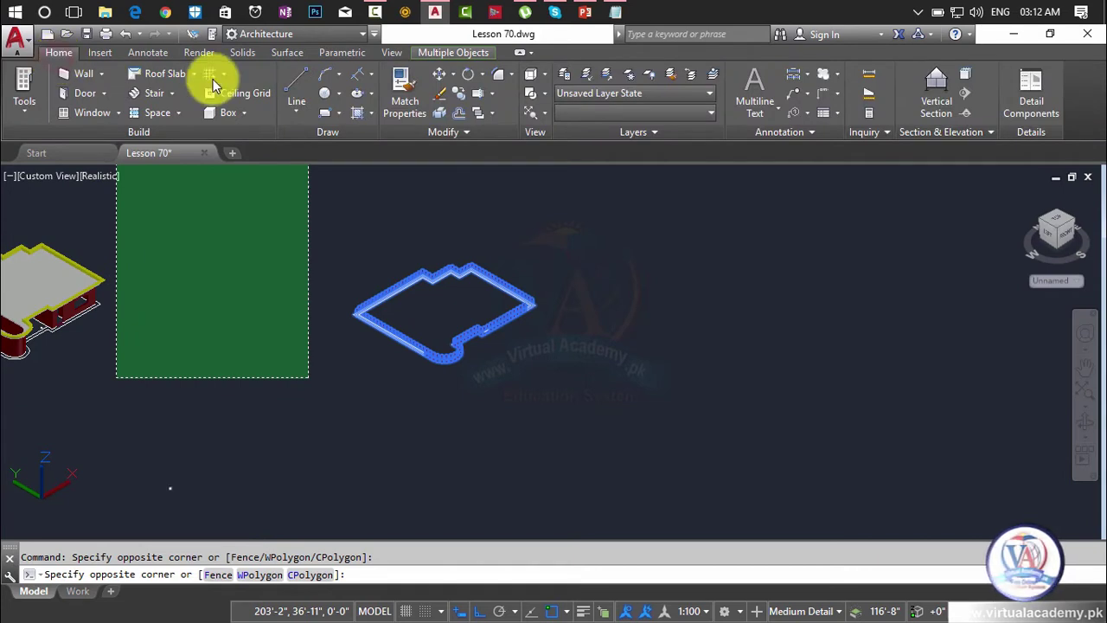
click(578, 114)
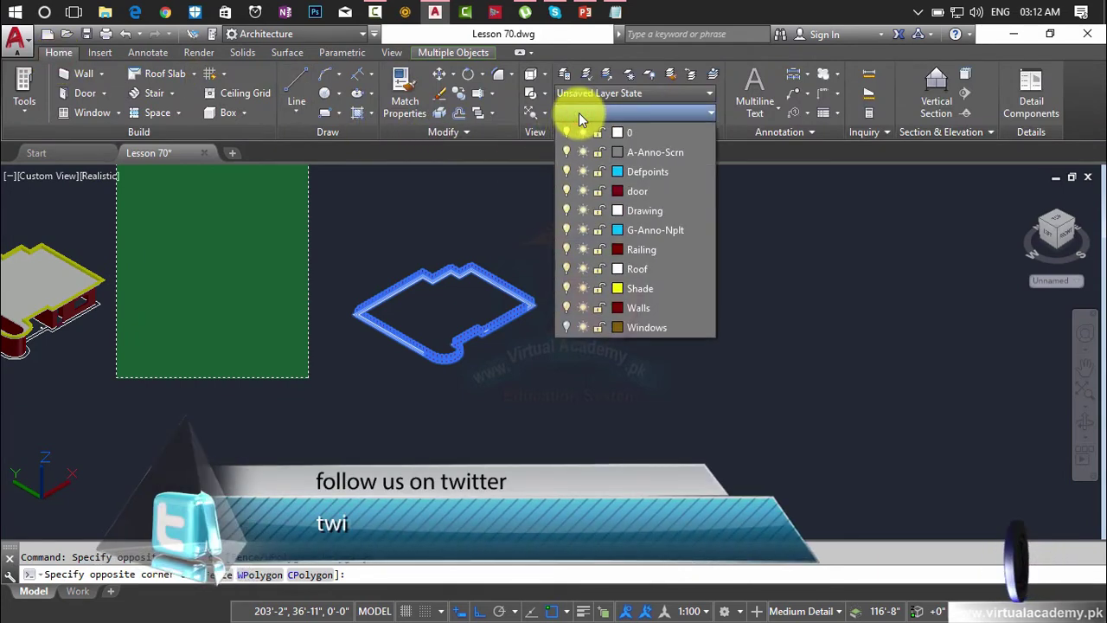
click(632, 249)
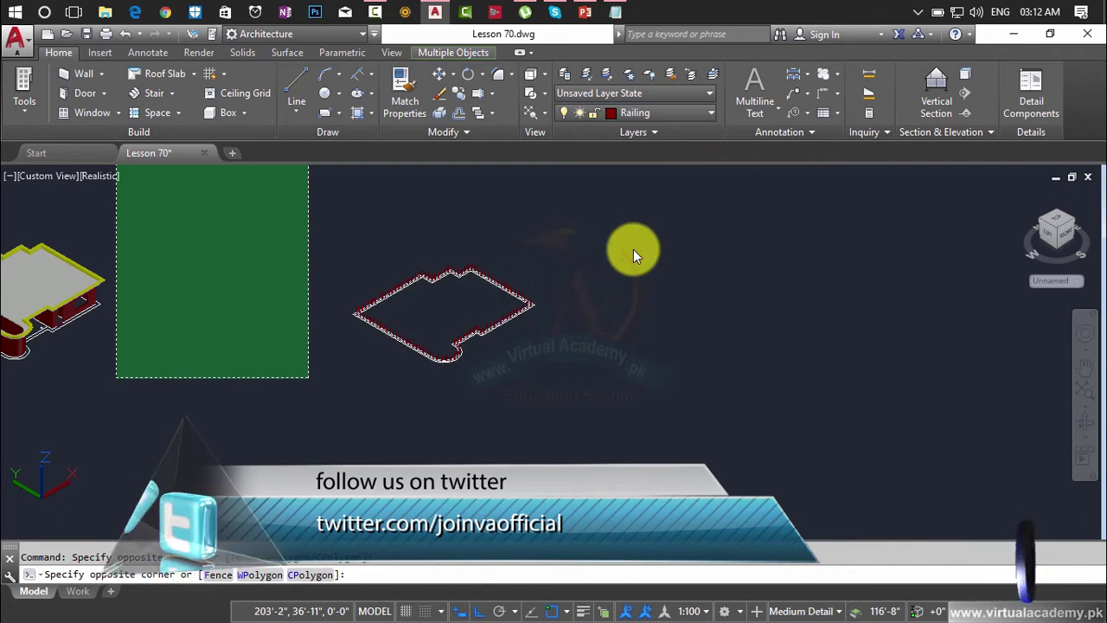
Step: Break the middle railing outline to open a gap between two neighbouring posts
key(Escape)
scroll(476, 290, up, 8)
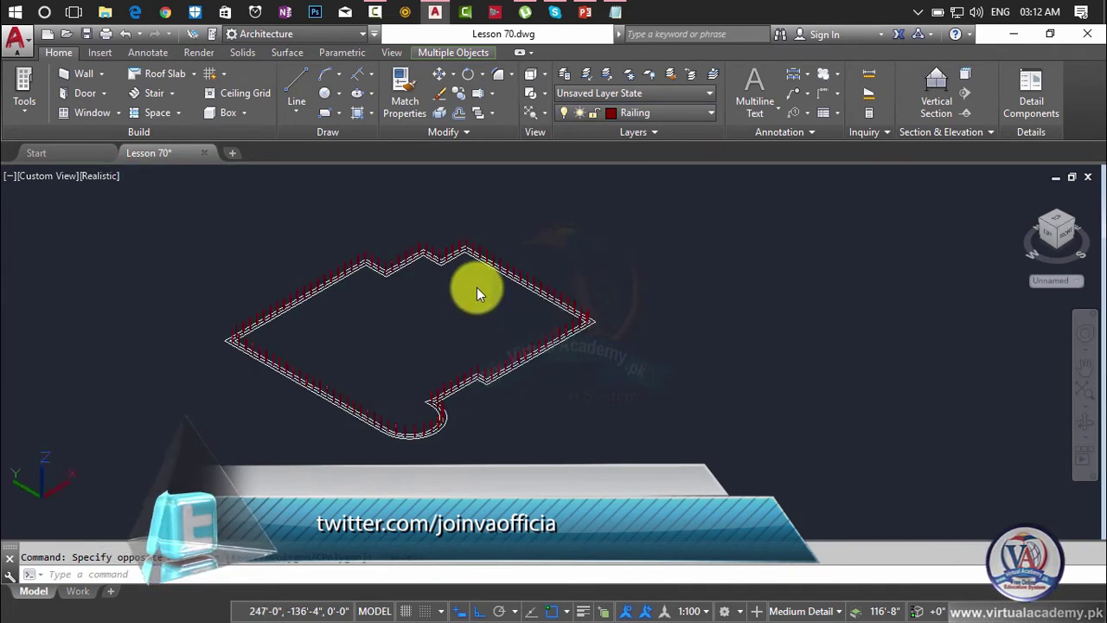
scroll(485, 339, up, 3)
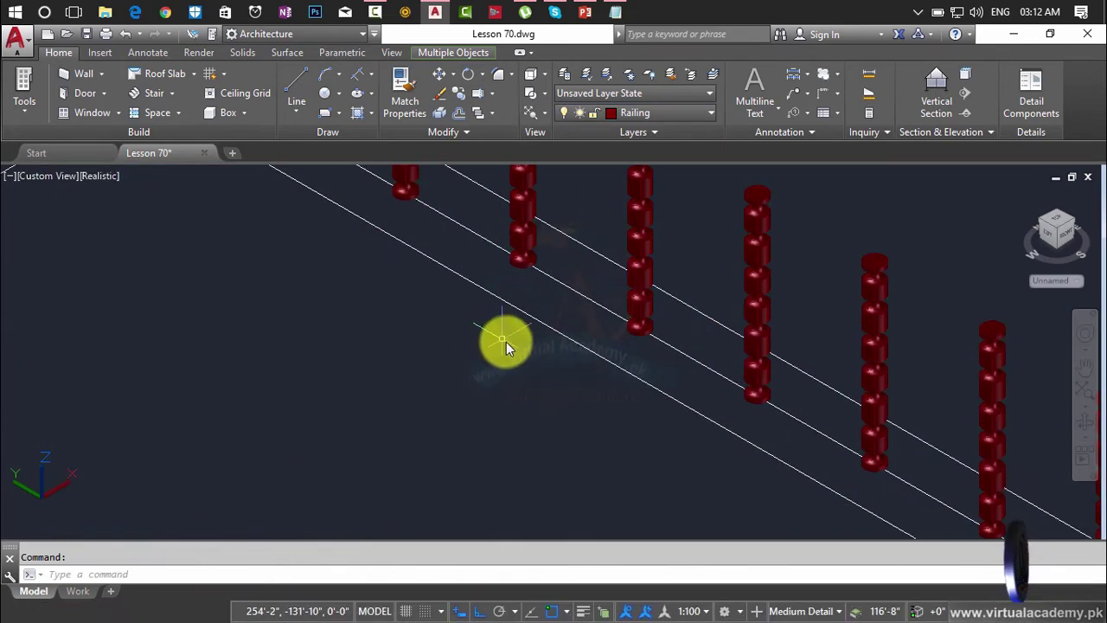
middle_drag(505, 338, 441, 425)
scroll(535, 376, up, 2)
key(Escape)
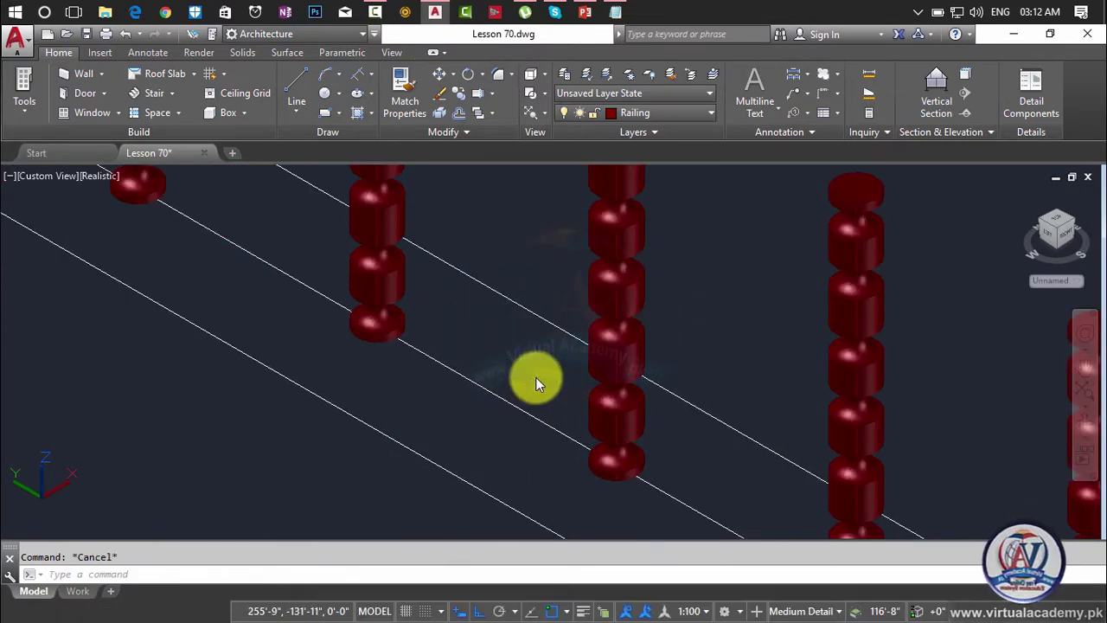
key(Return)
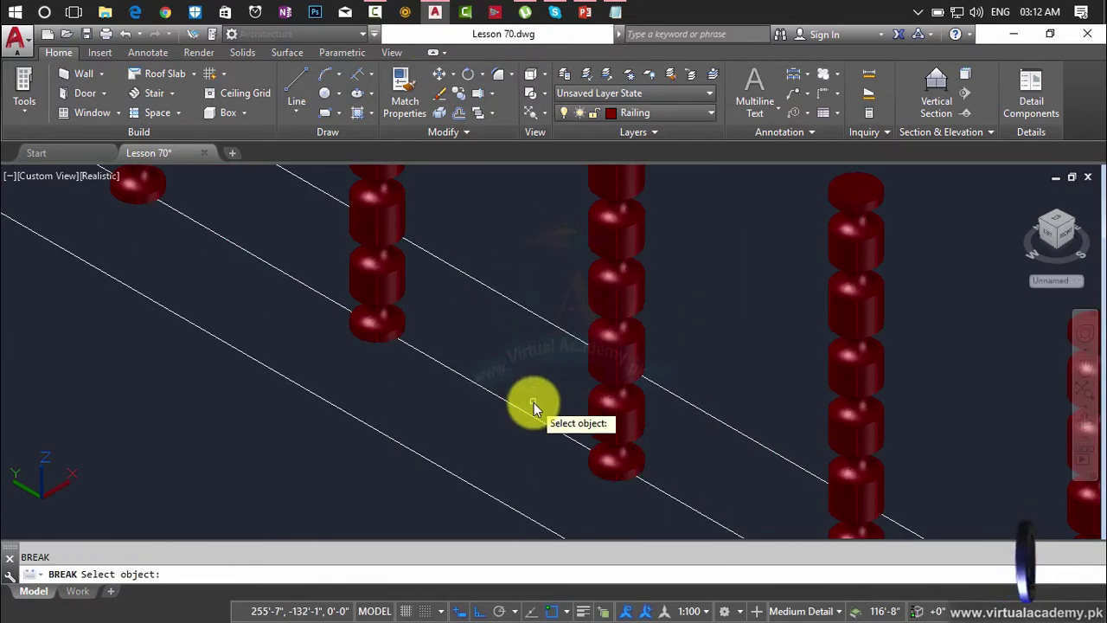
key(Escape)
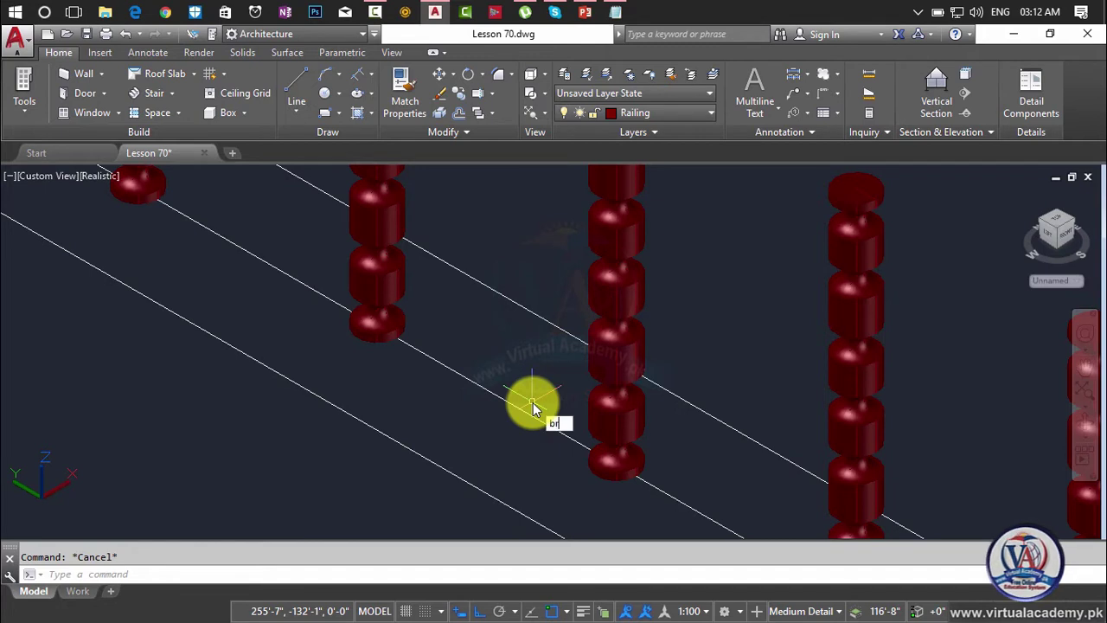
key(Return)
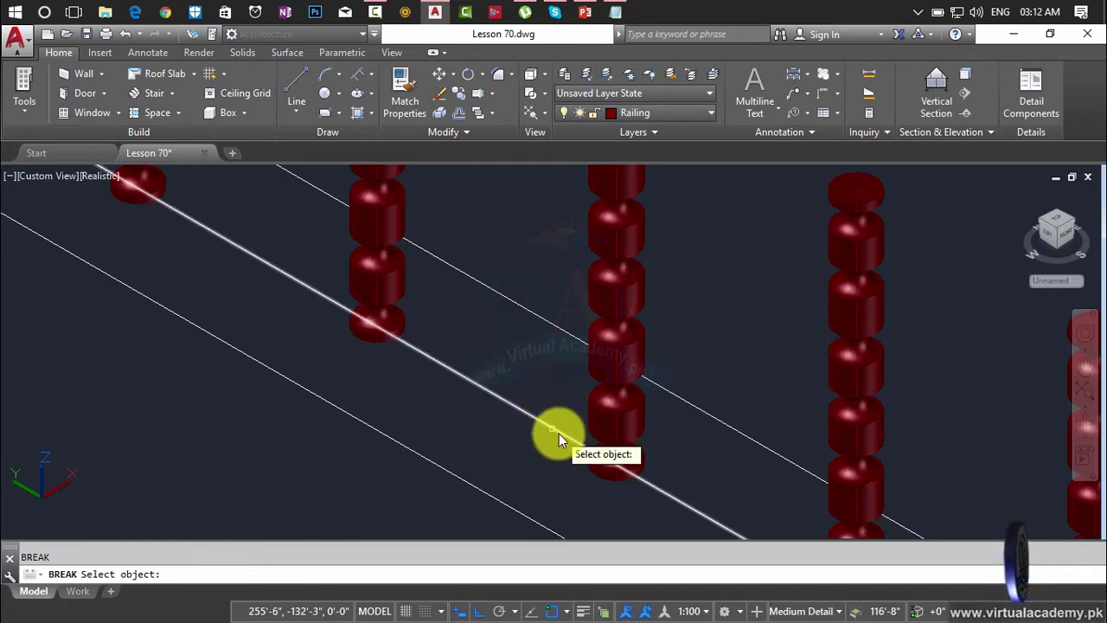
click(553, 429)
click(441, 367)
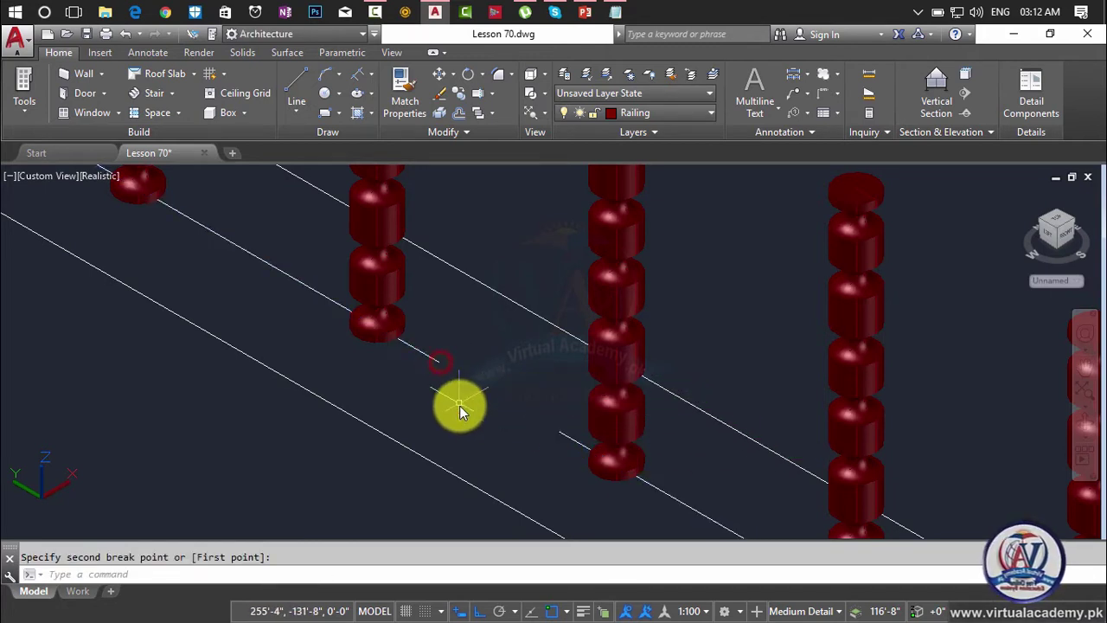
Step: Draw a 4-inch line along the X axis in the empty space outside the railing outlines
text(p)
key(Return)
drag(478, 405, 593, 370)
key(Escape)
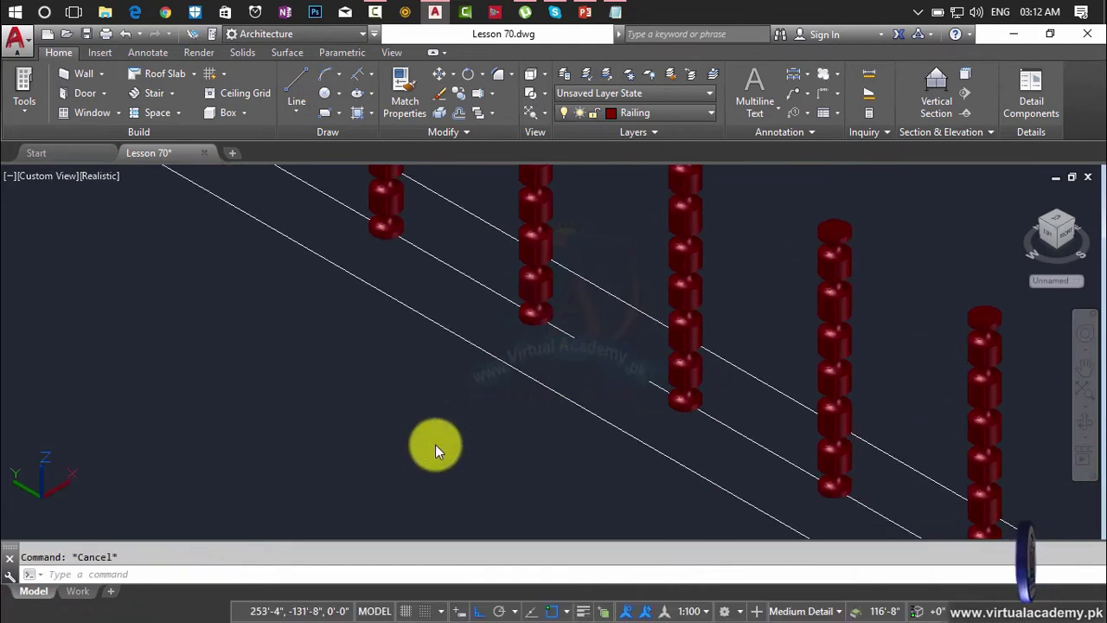
text(l)
key(Return)
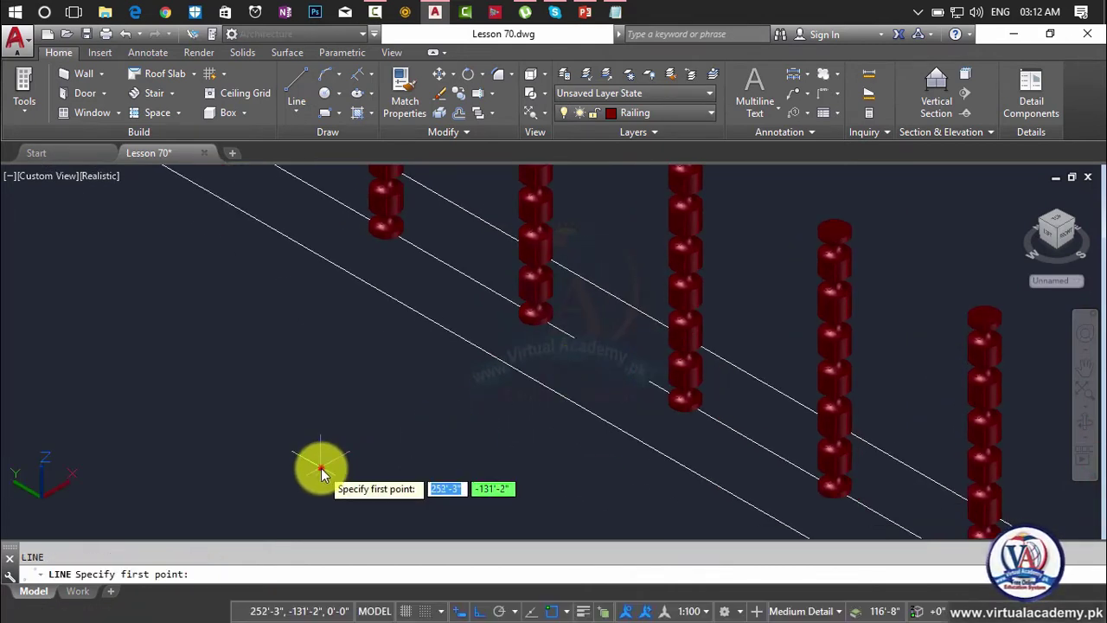
click(321, 467)
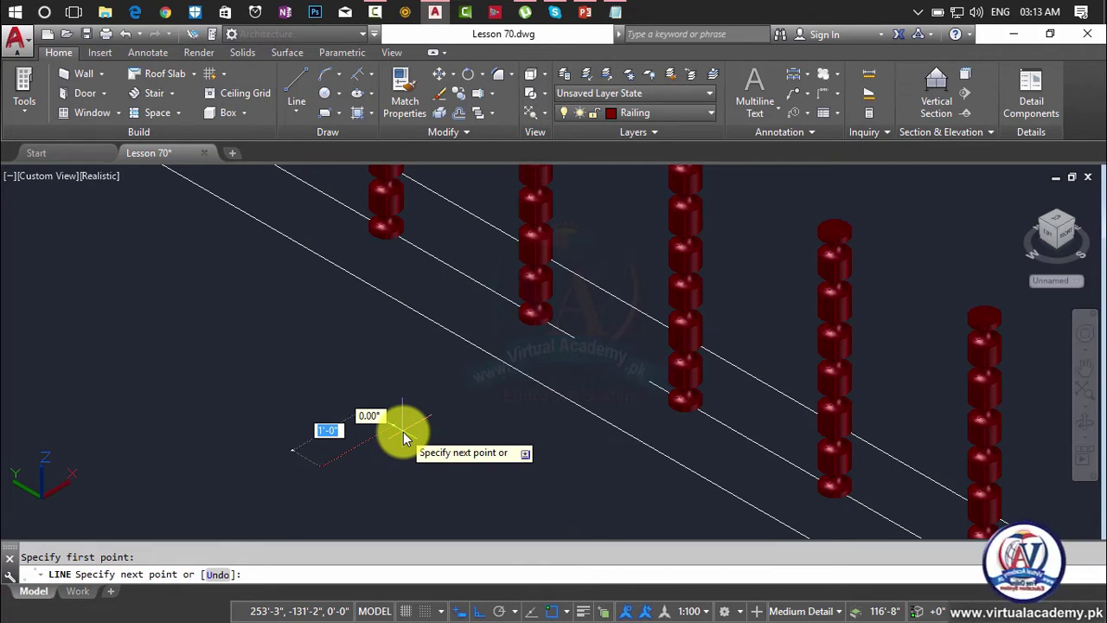
text(4)
key(Return)
key(Return)
key(Return)
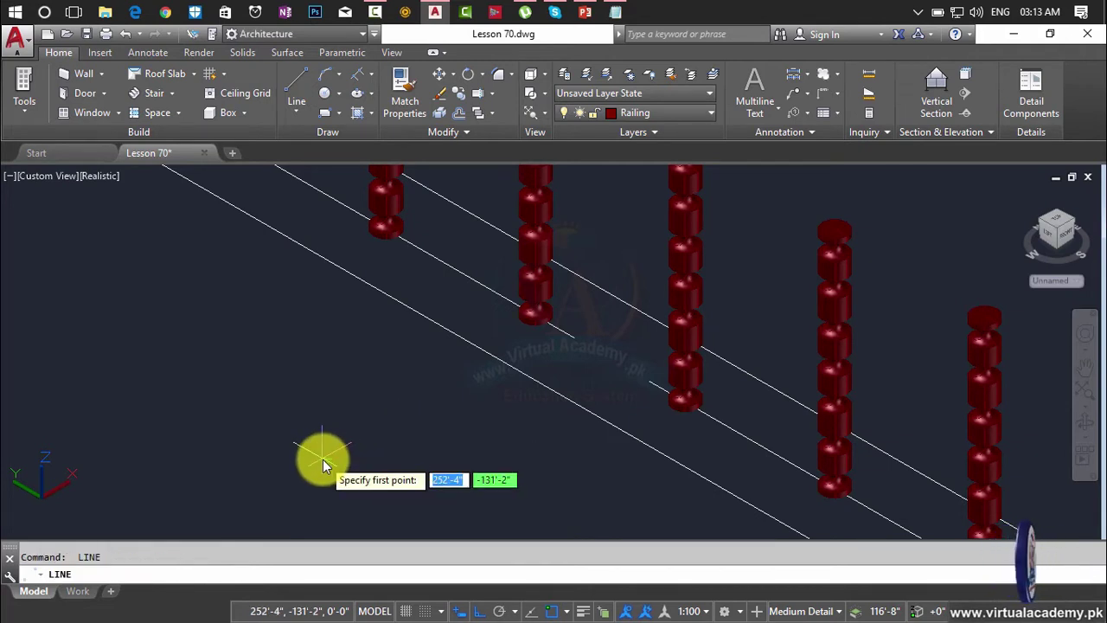
scroll(333, 459, up, 5)
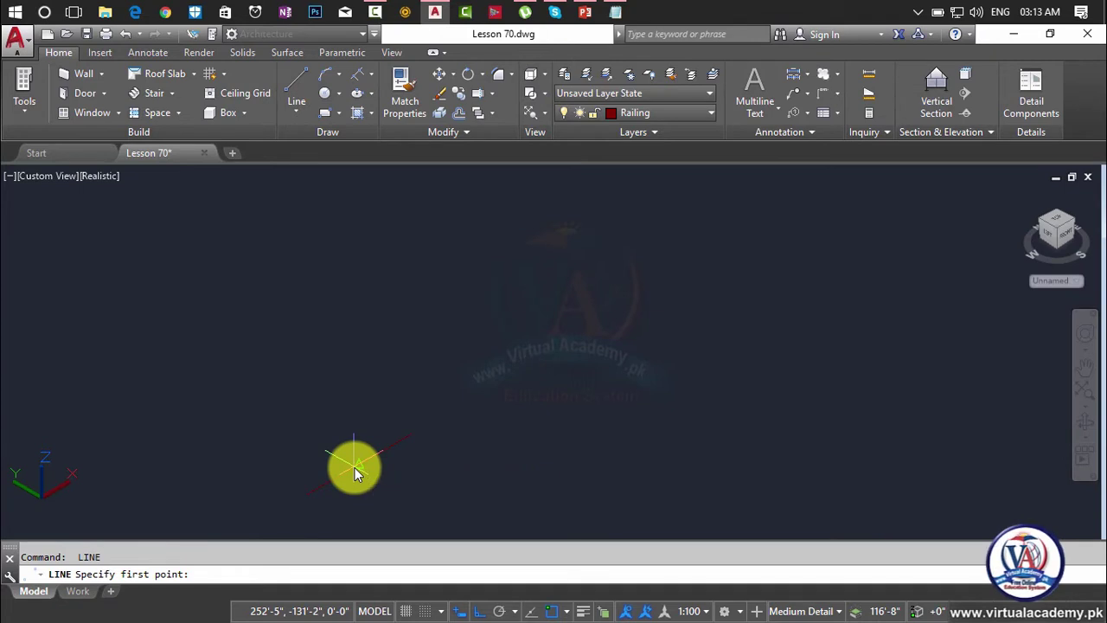
key(Escape)
text(o)
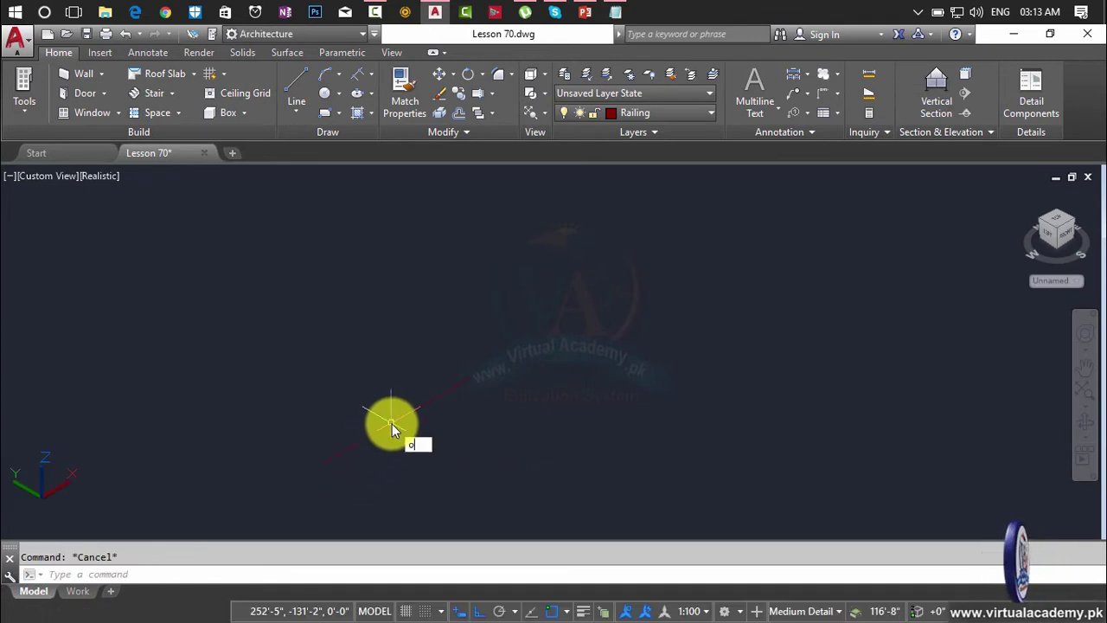
key(Return)
text(3)
key(BackSpace)
text(2)
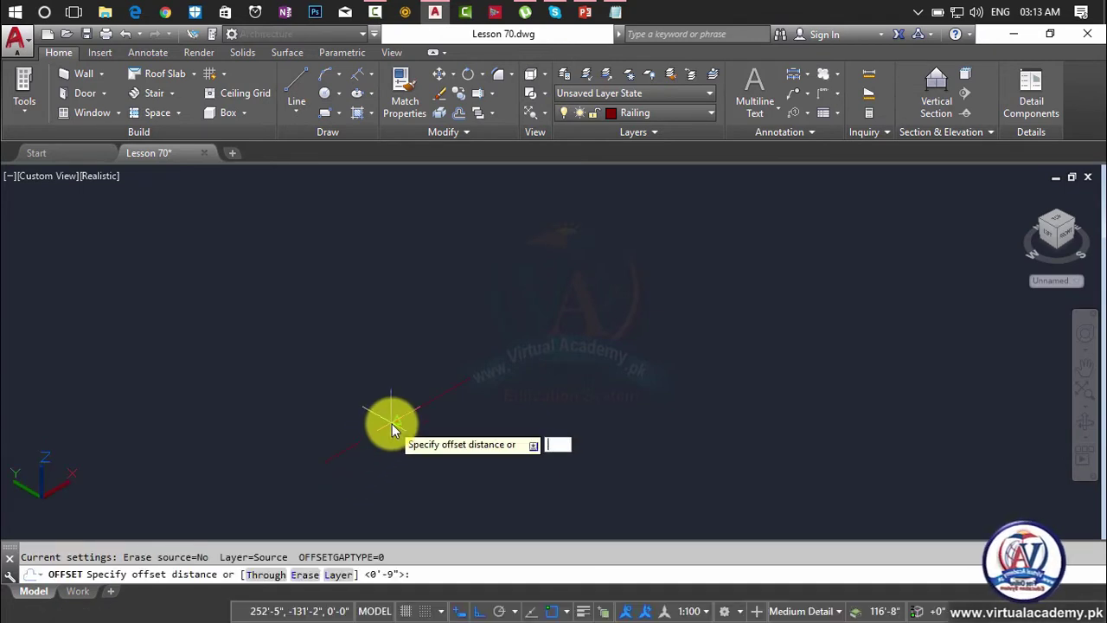
key(Return)
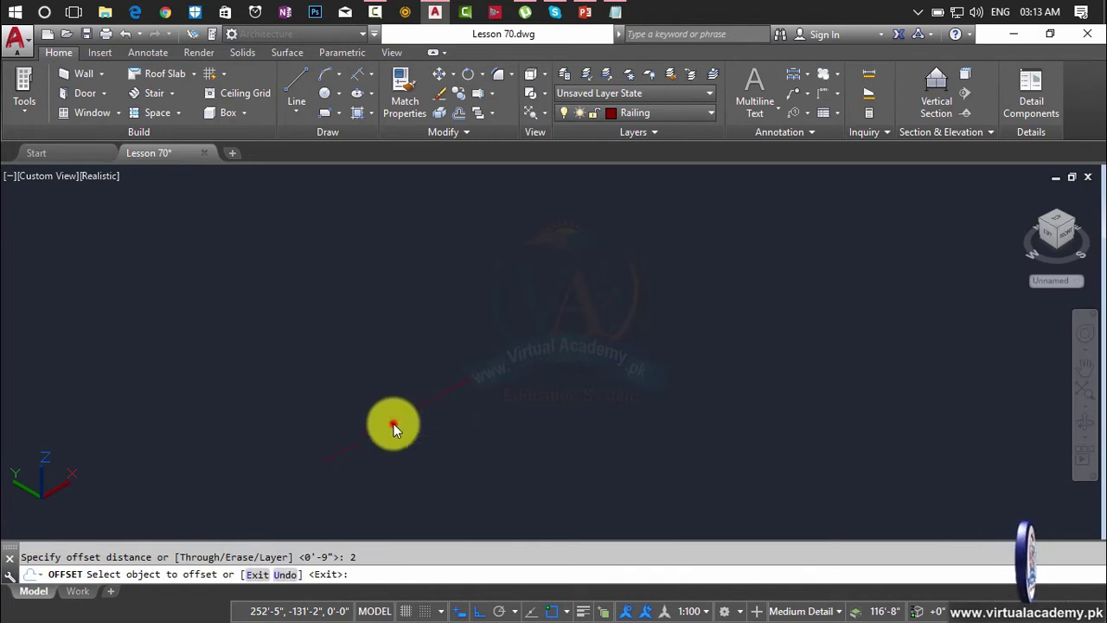
click(394, 423)
key(Escape)
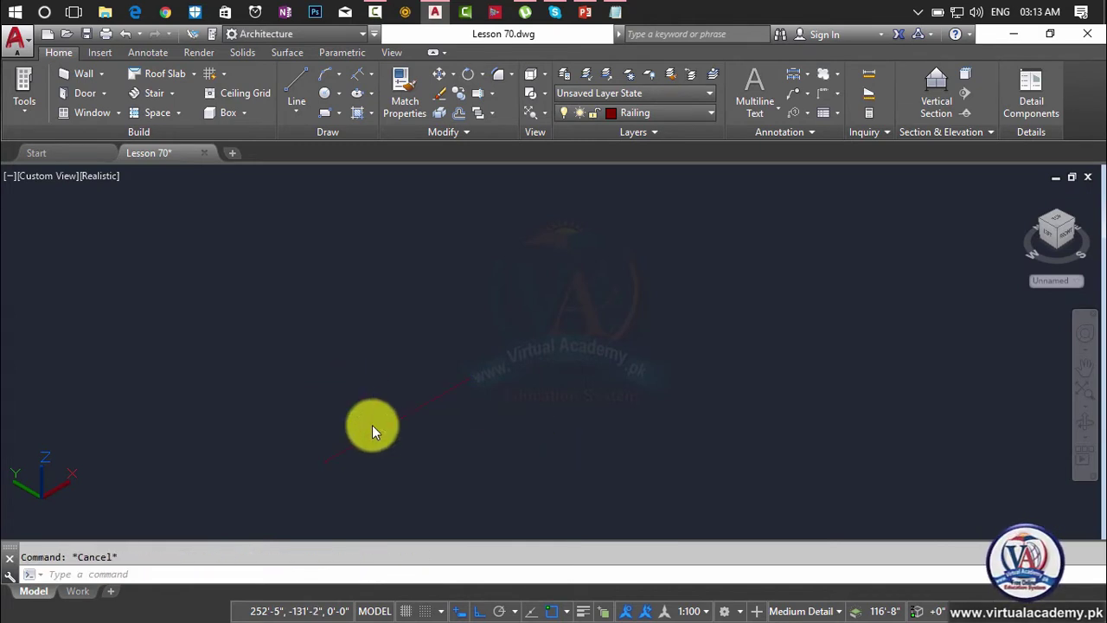
Step: Offset the 4-inch line by 2 inches toward the positive Y side
text(o)
key(Return)
text(2)
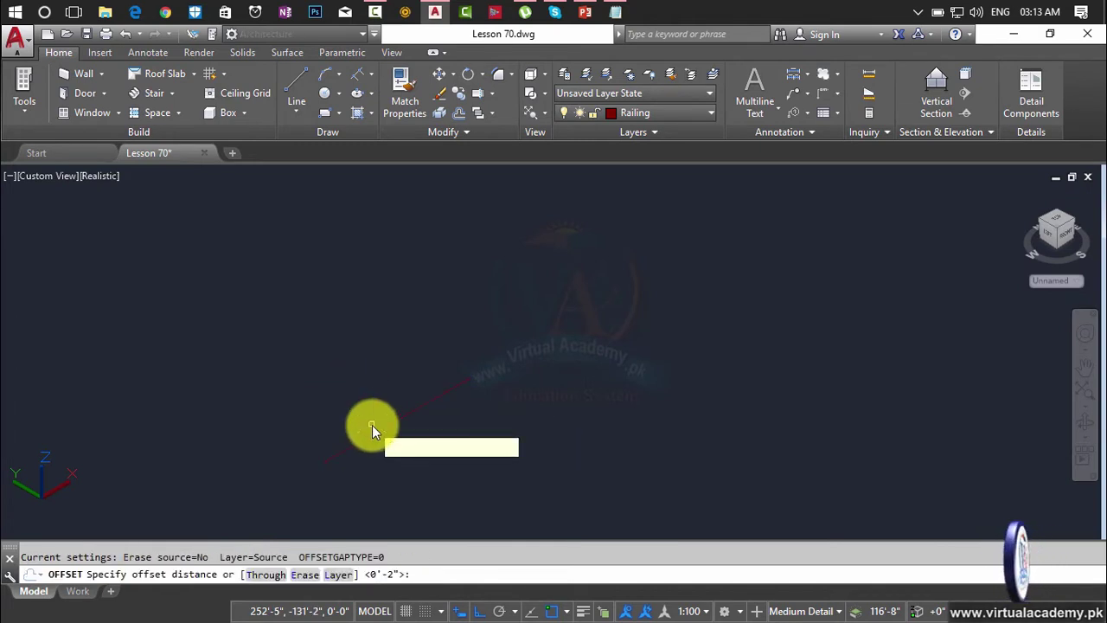
key(Return)
click(382, 431)
click(332, 361)
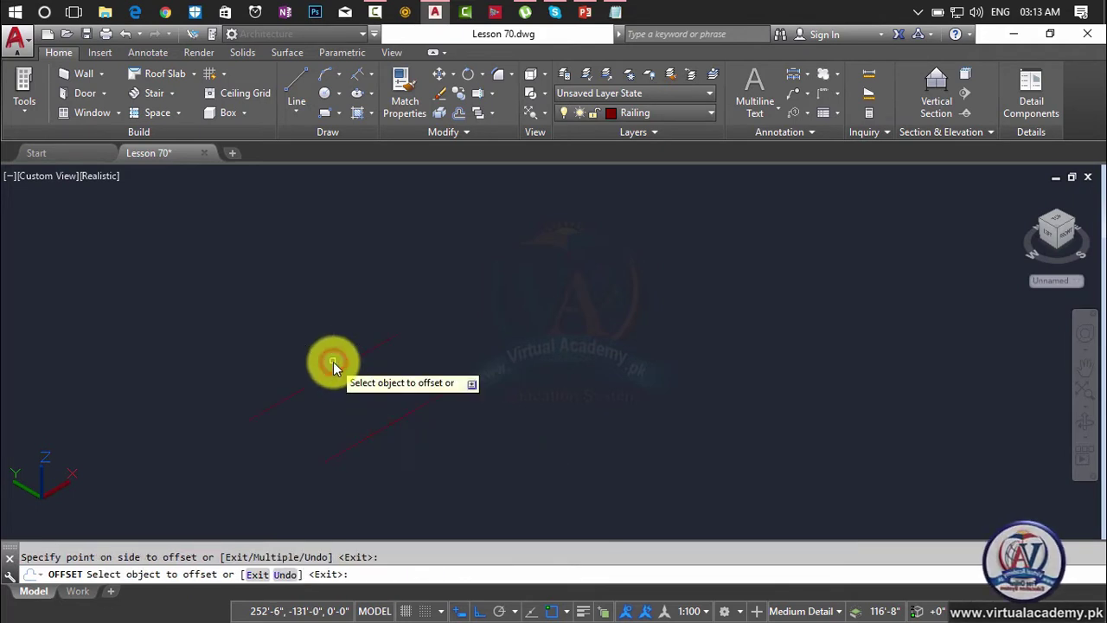
key(Escape)
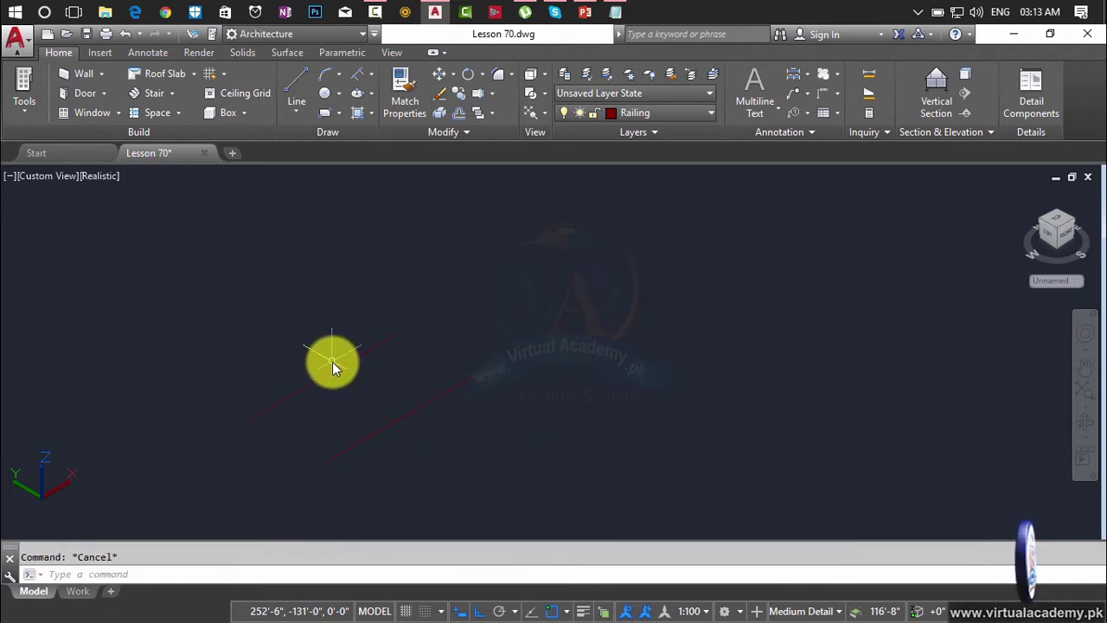
Step: Offset the new parallel line by 1 inch farther in the same direction
text(o)
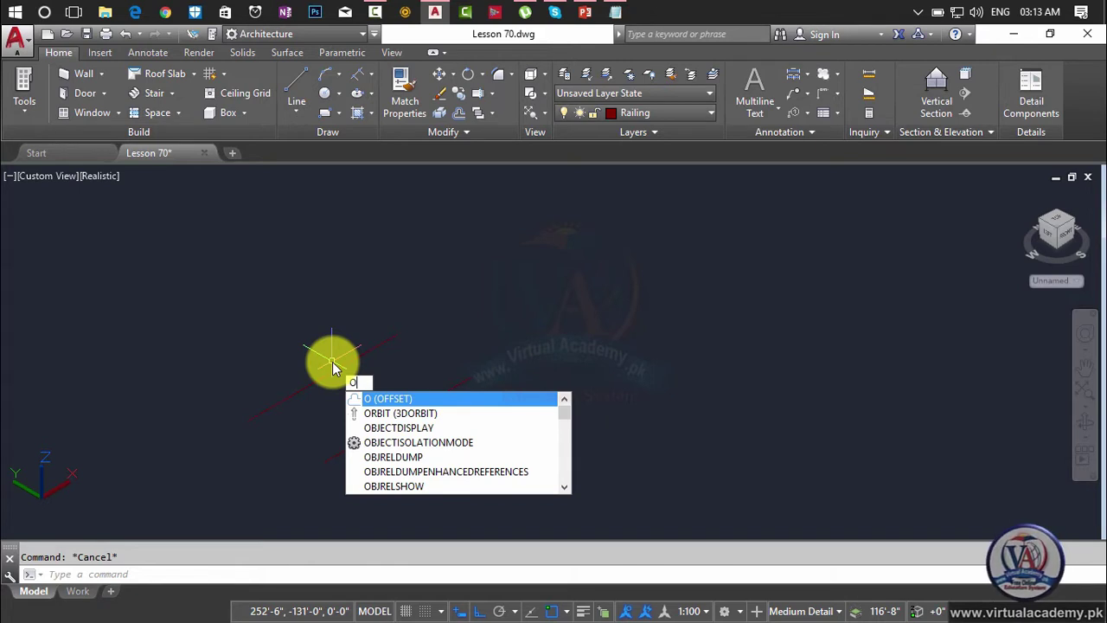
key(Return)
text(1)
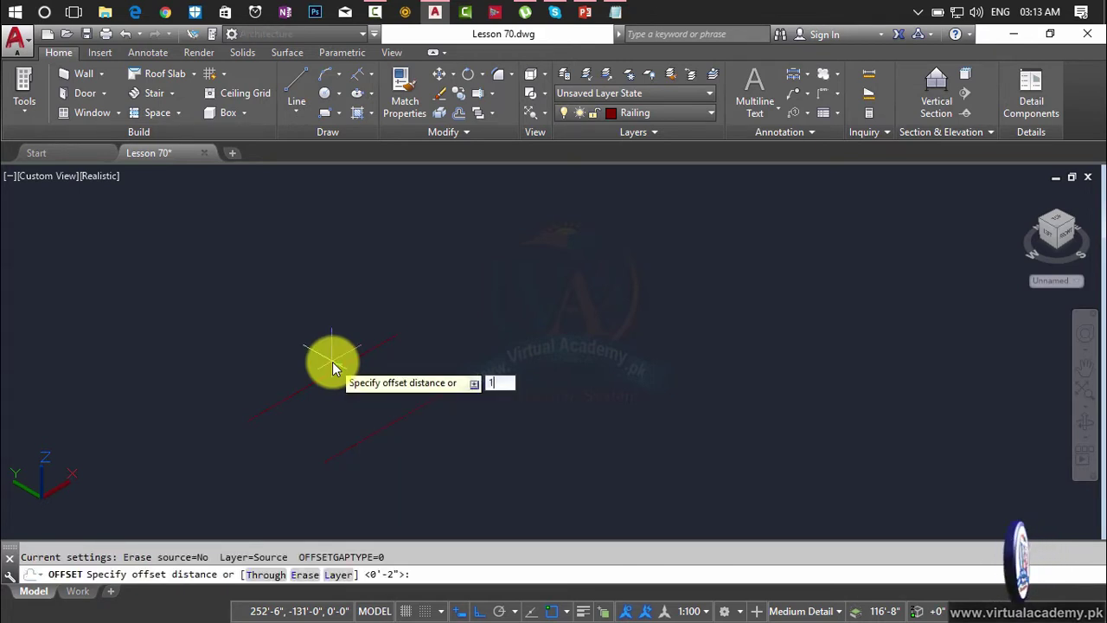
key(Return)
click(336, 371)
click(286, 342)
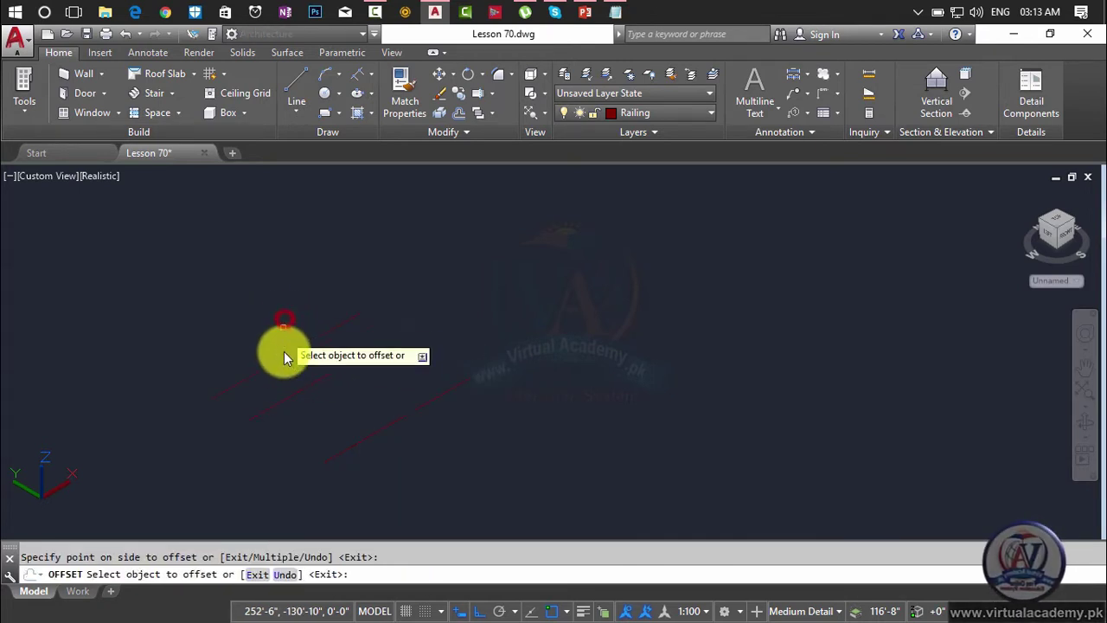
scroll(317, 325, up, 2)
key(Escape)
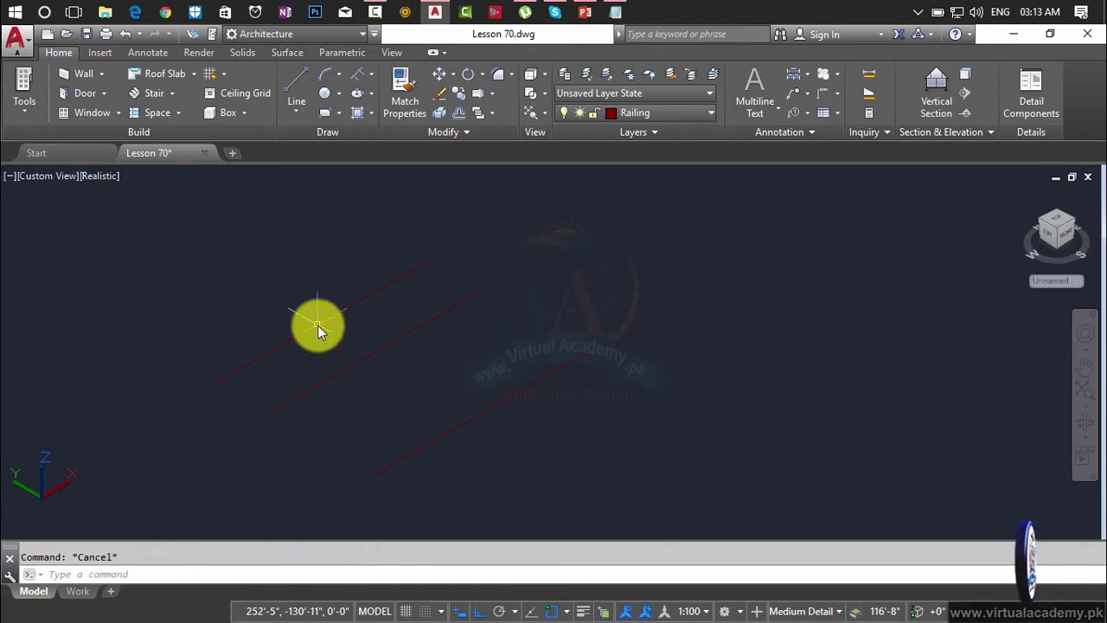
Step: Try a straight line from the middle line's end to the outermost line's midpoint, and delete it
click(268, 419)
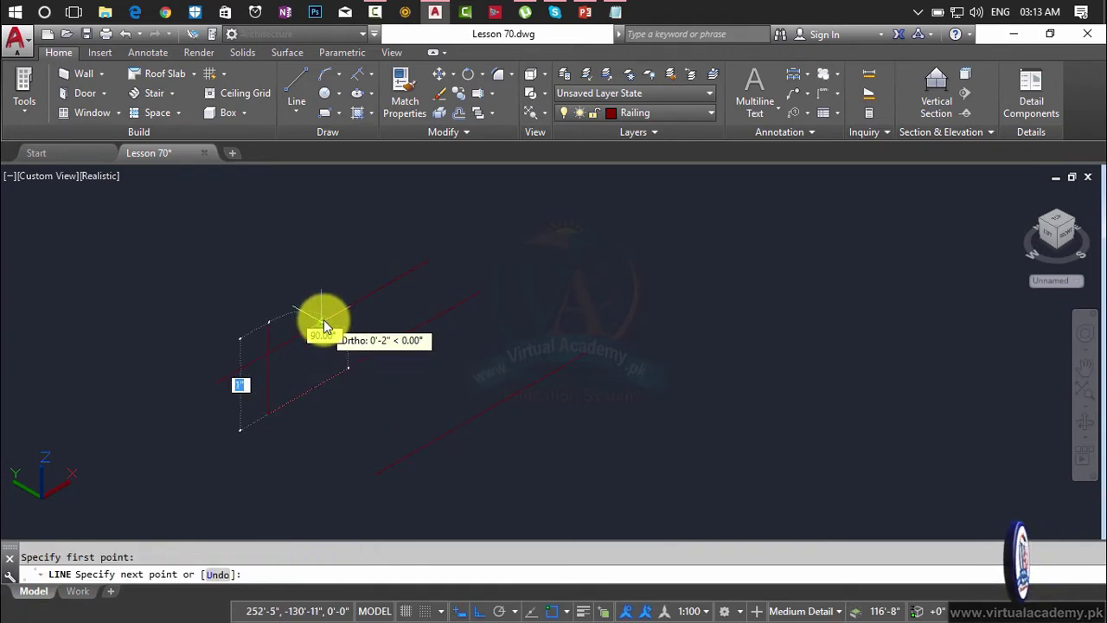
click(324, 322)
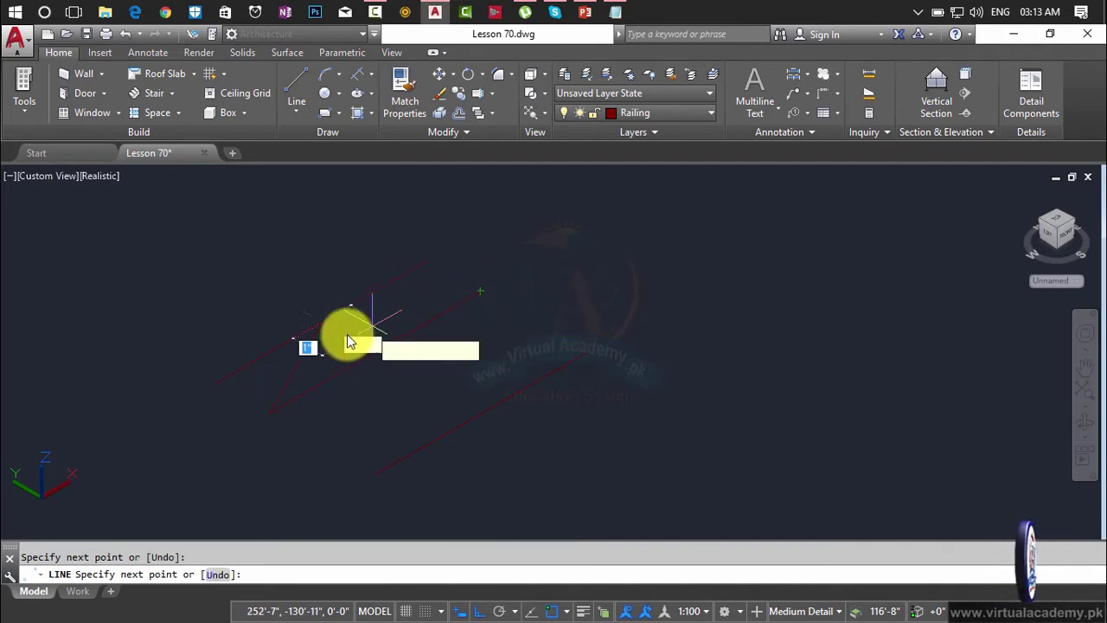
key(Escape)
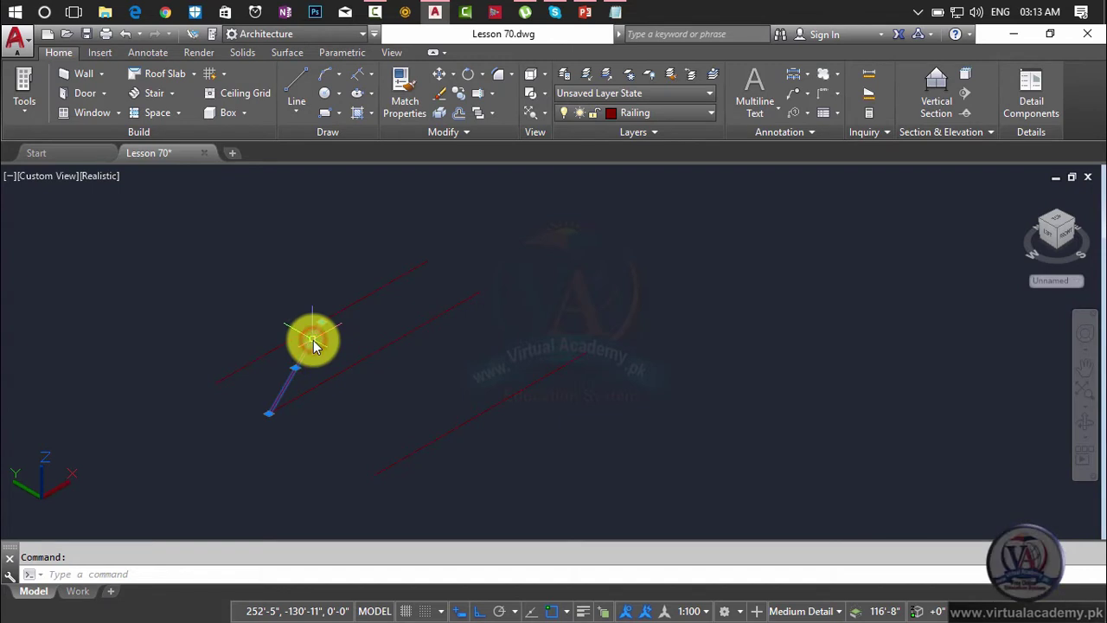
key(Delete)
key(Escape)
Step: Draw a three-point arc between the middle line's two endpoints, passing through the midpoint of the outermost line
text(arc)
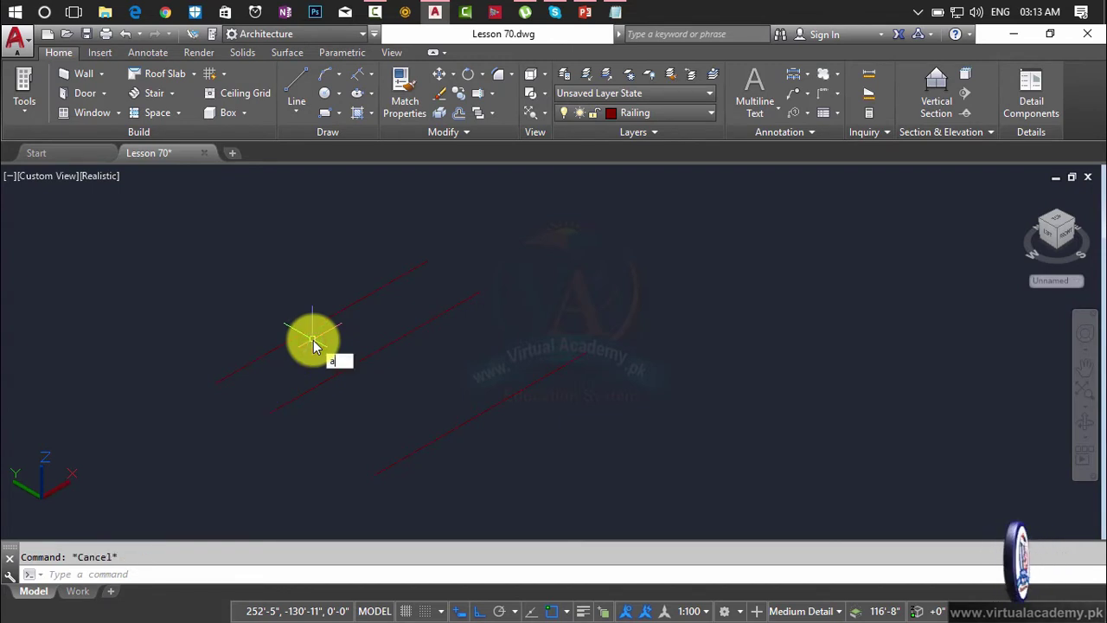
key(Return)
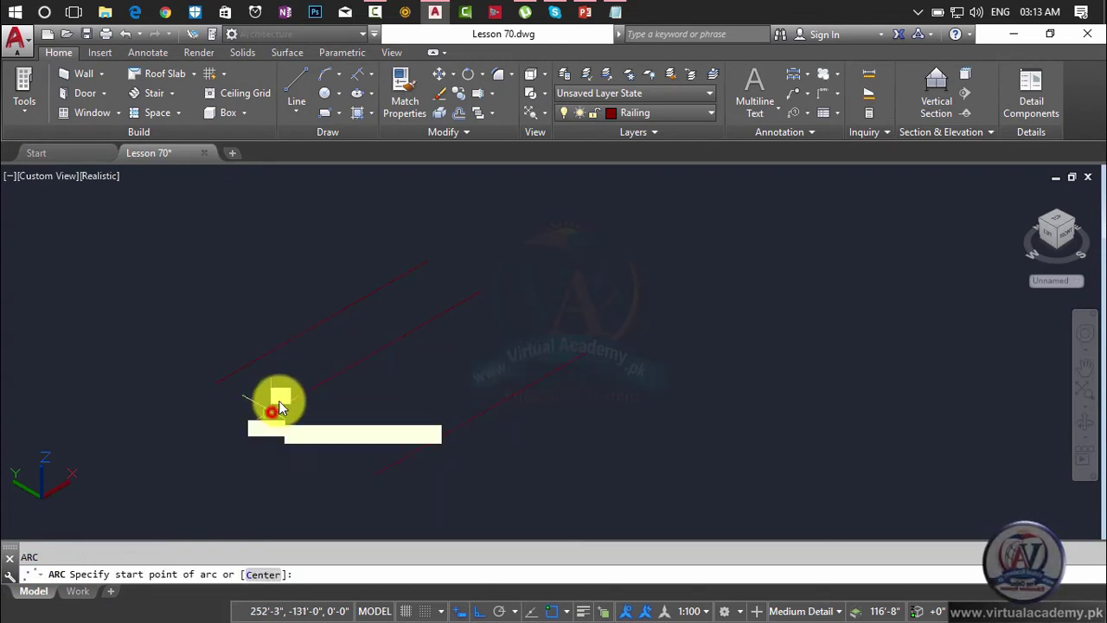
click(276, 403)
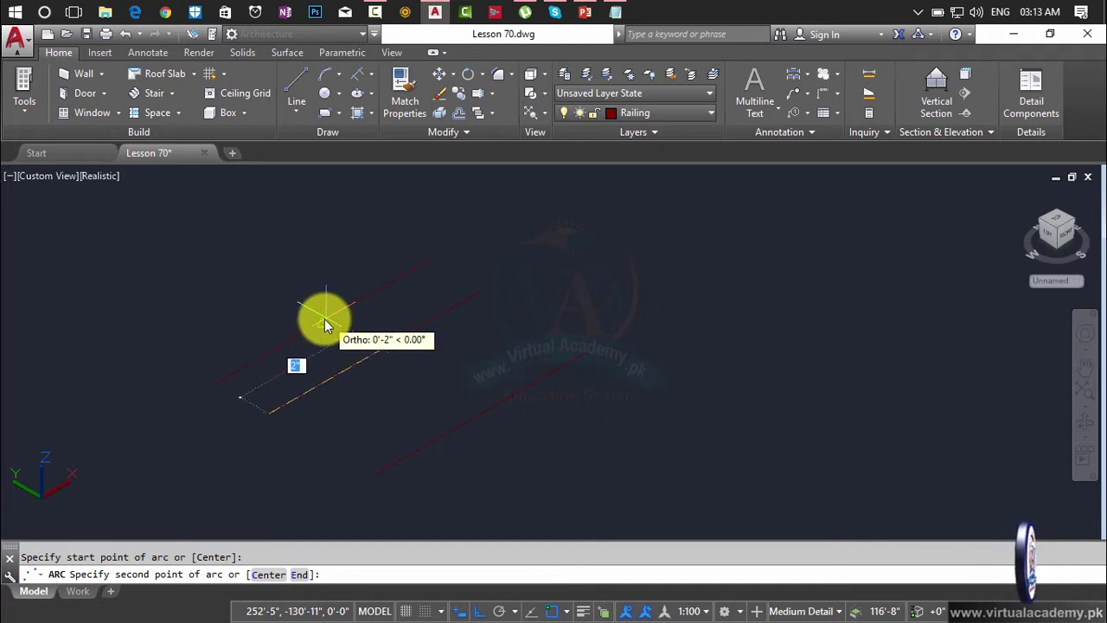
click(323, 320)
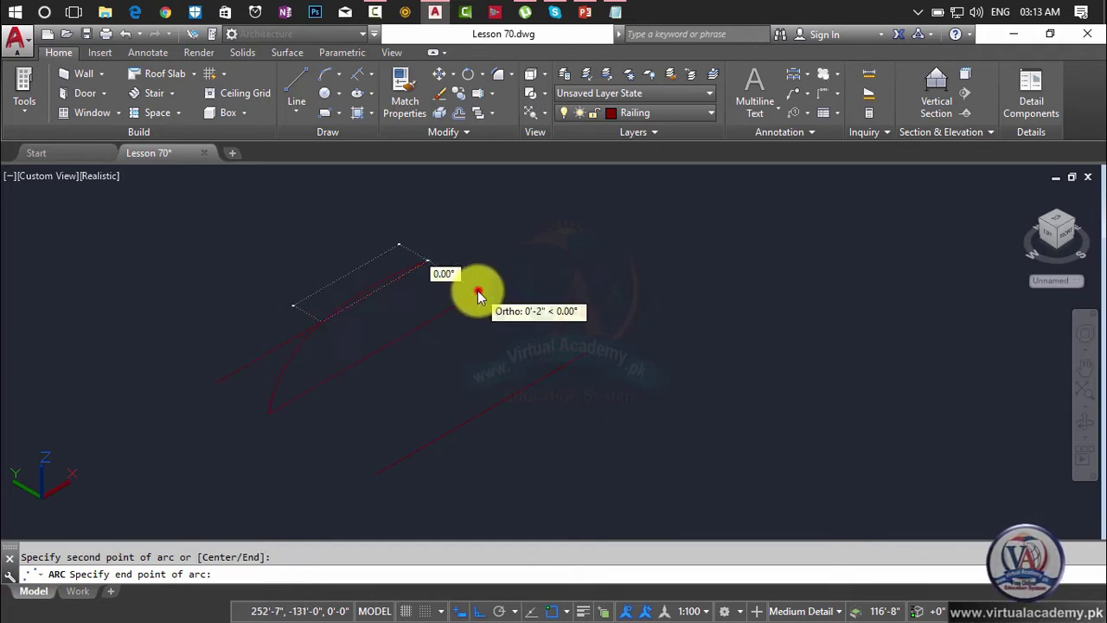
key(Escape)
Step: Delete the outermost construction line touching the top of the arc
click(408, 274)
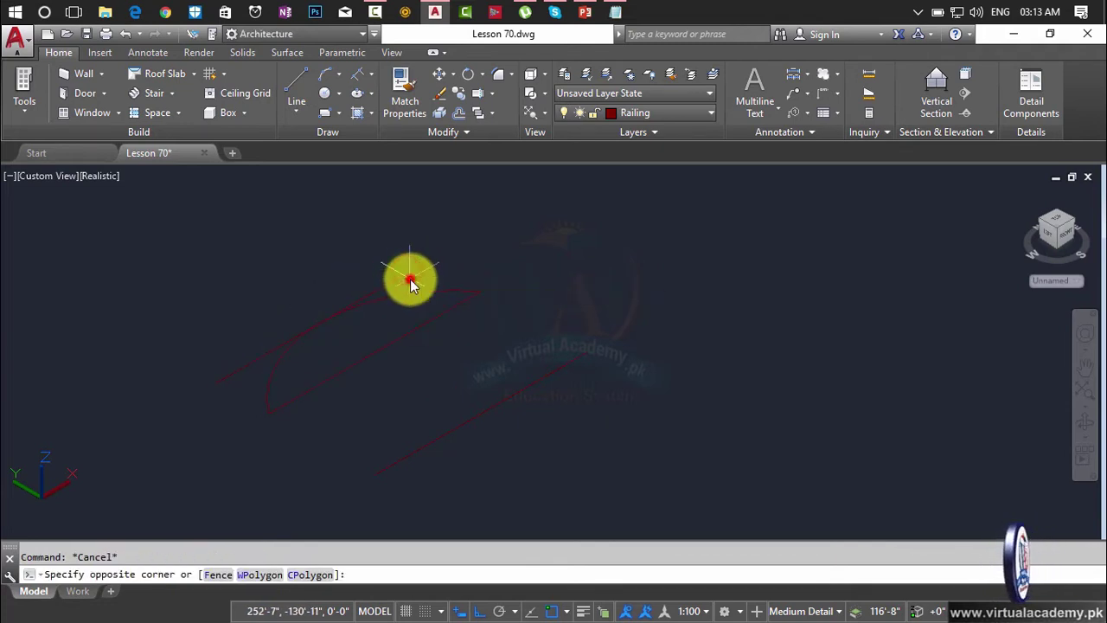
click(409, 275)
key(Delete)
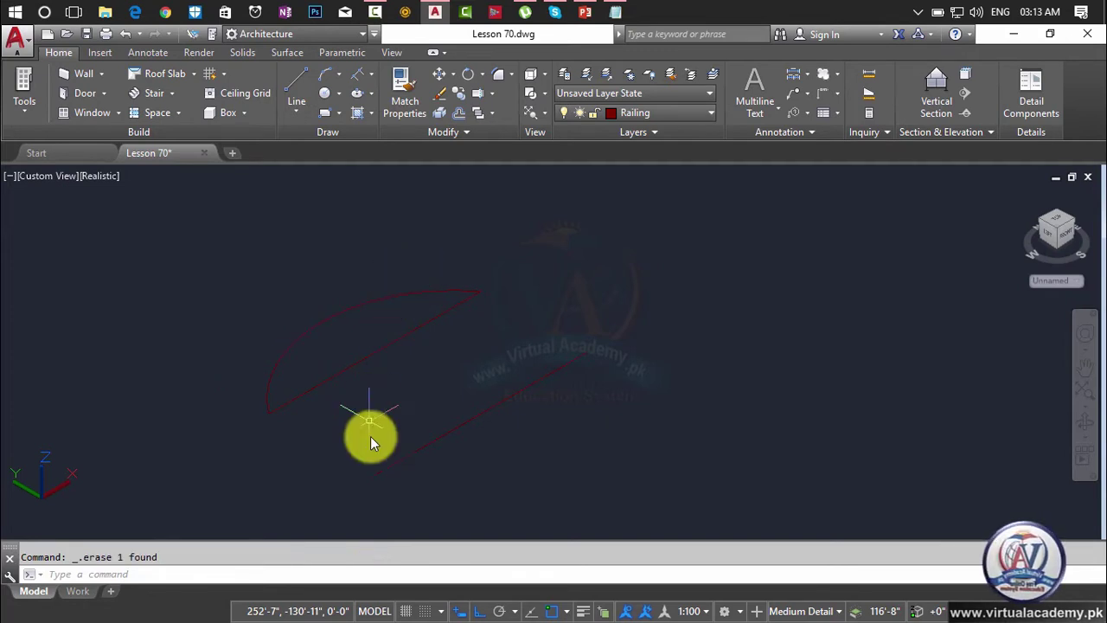
Step: Draw straight side lines from both arc ends to the lower line's endpoints, and delete the chord line under the arc
key(Return)
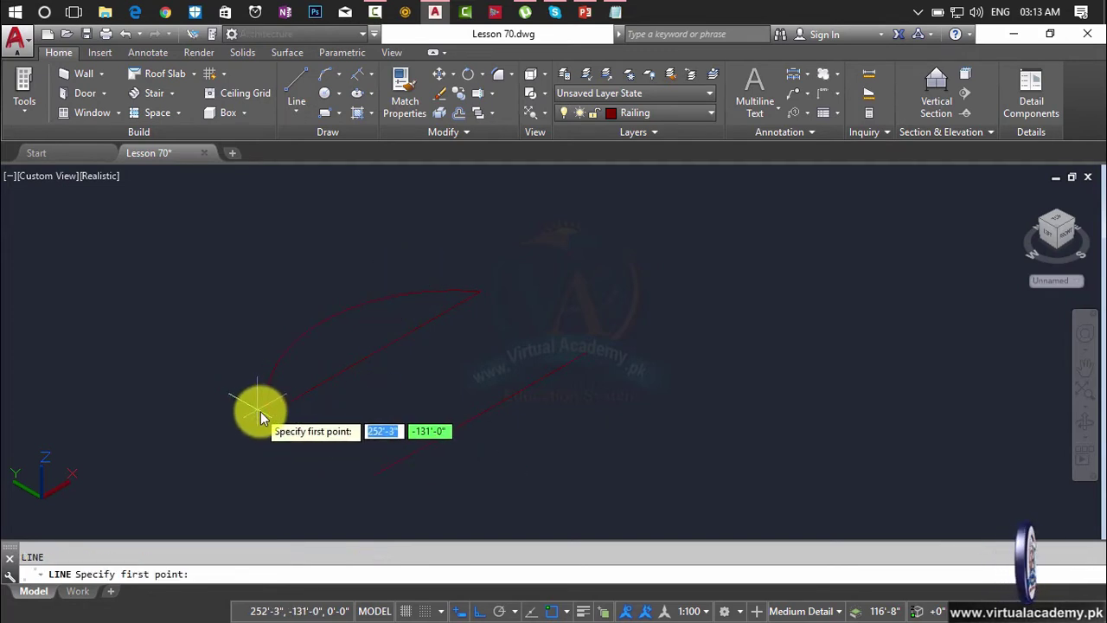
click(269, 414)
click(375, 478)
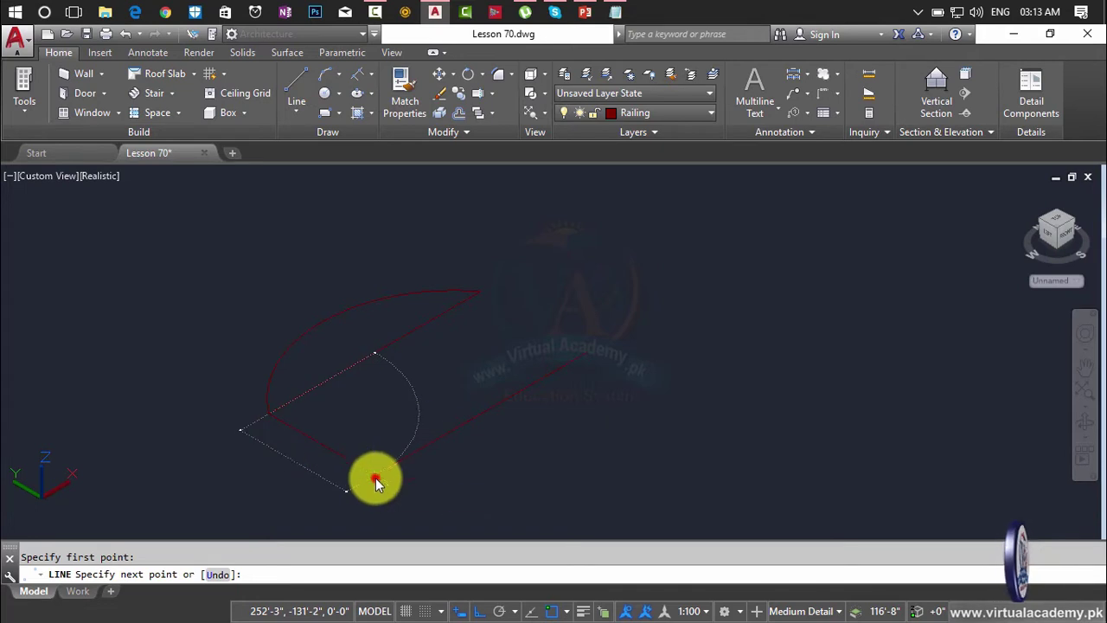
key(Return)
key(Return)
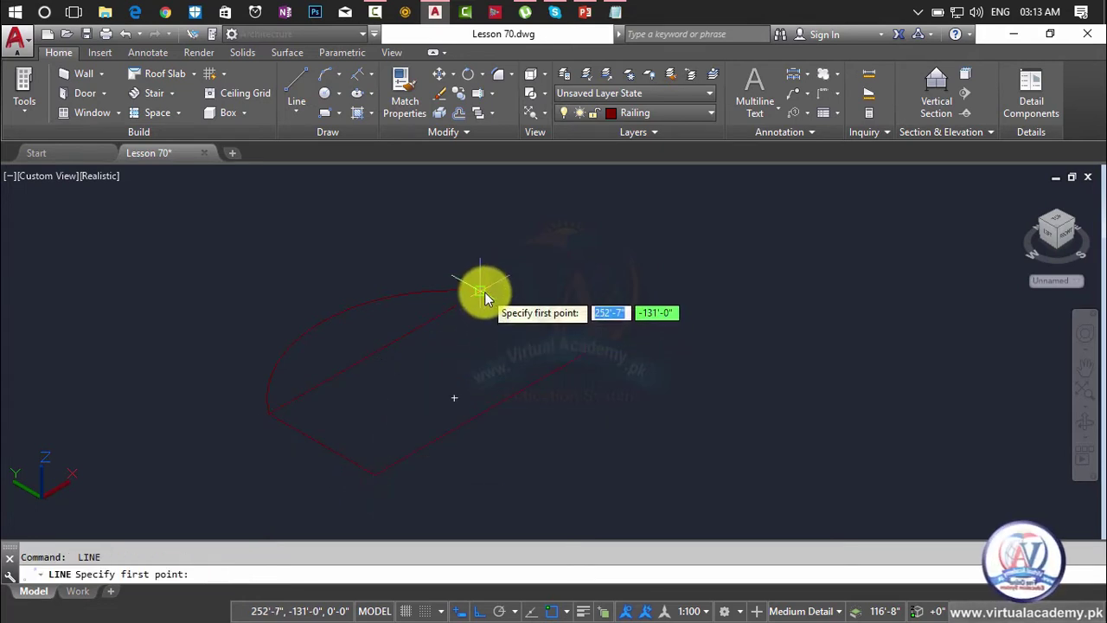
click(484, 291)
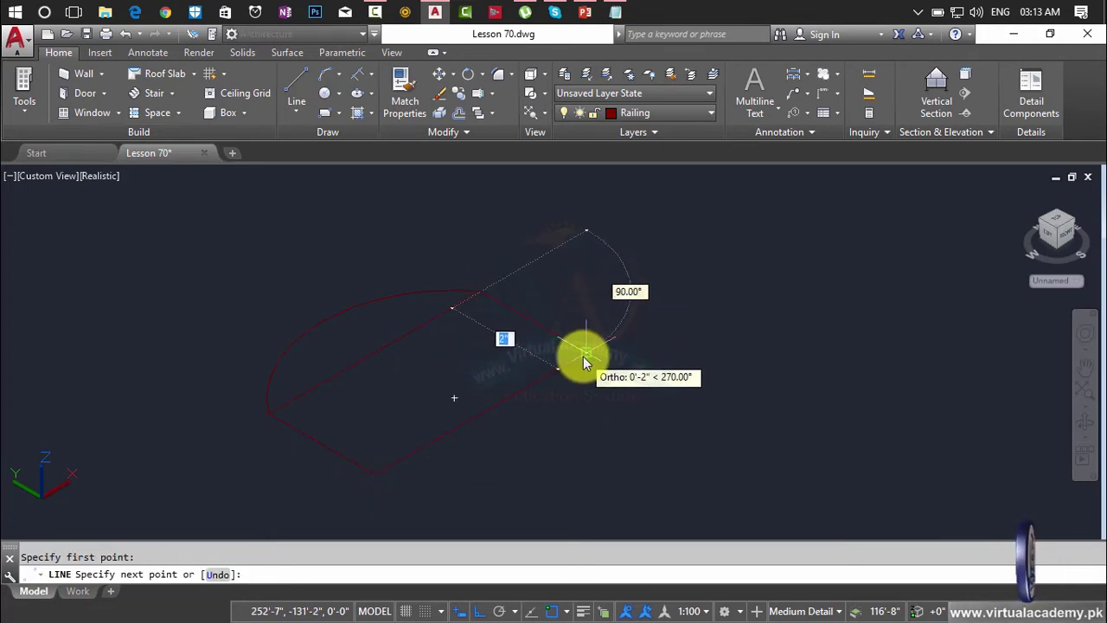
key(Return)
key(Escape)
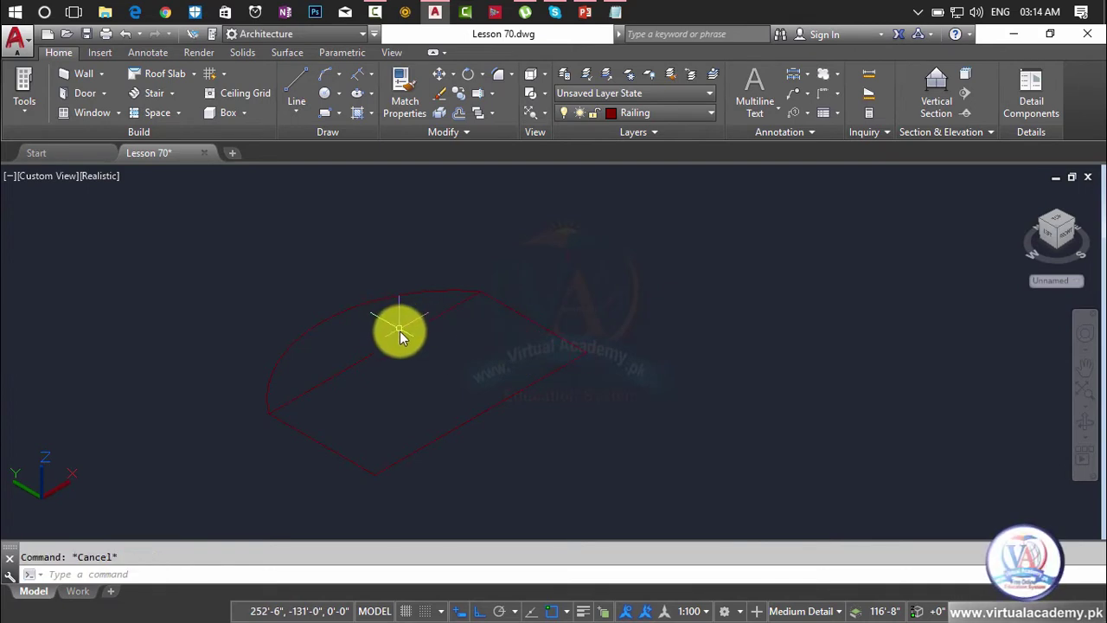
click(400, 339)
key(Delete)
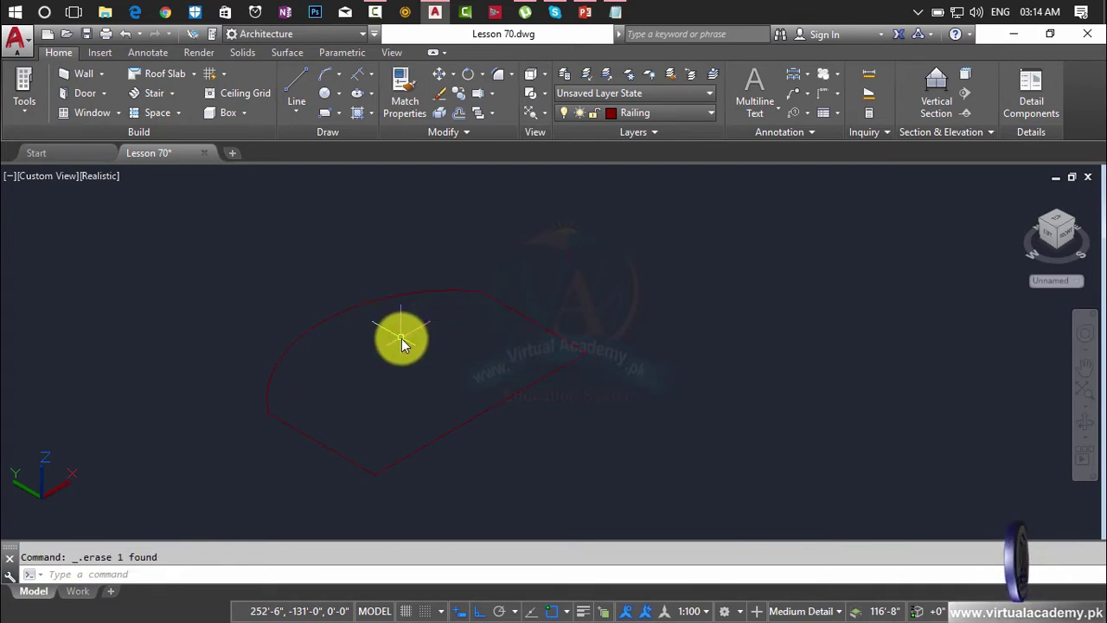
Step: Assign the arc and the three straight lines of the handrail profile to the Shade layer
click(569, 267)
click(270, 439)
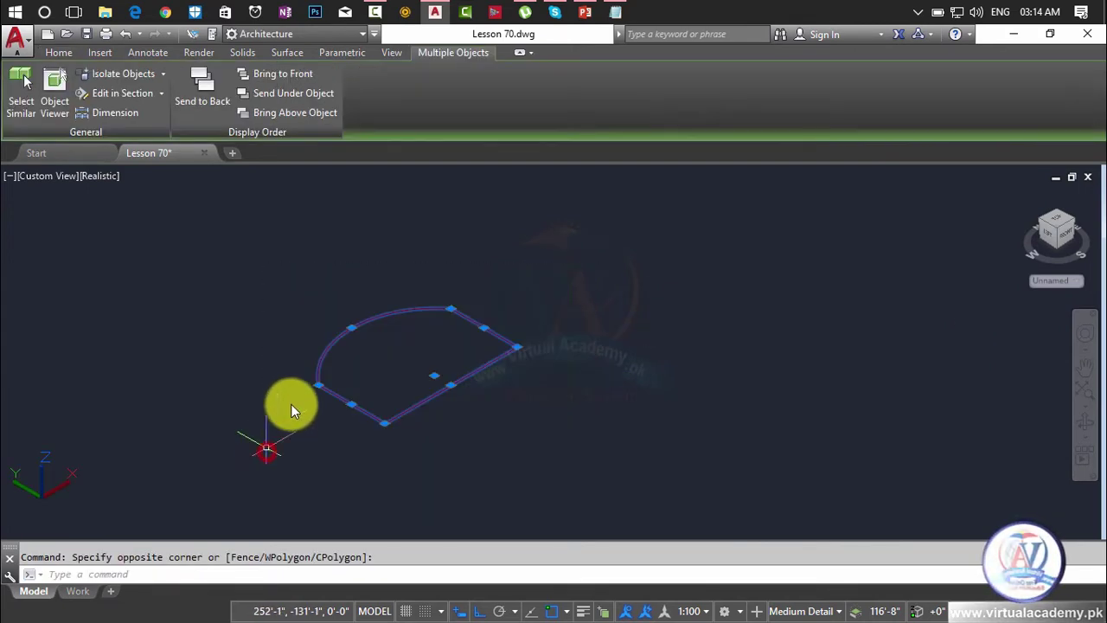
click(59, 52)
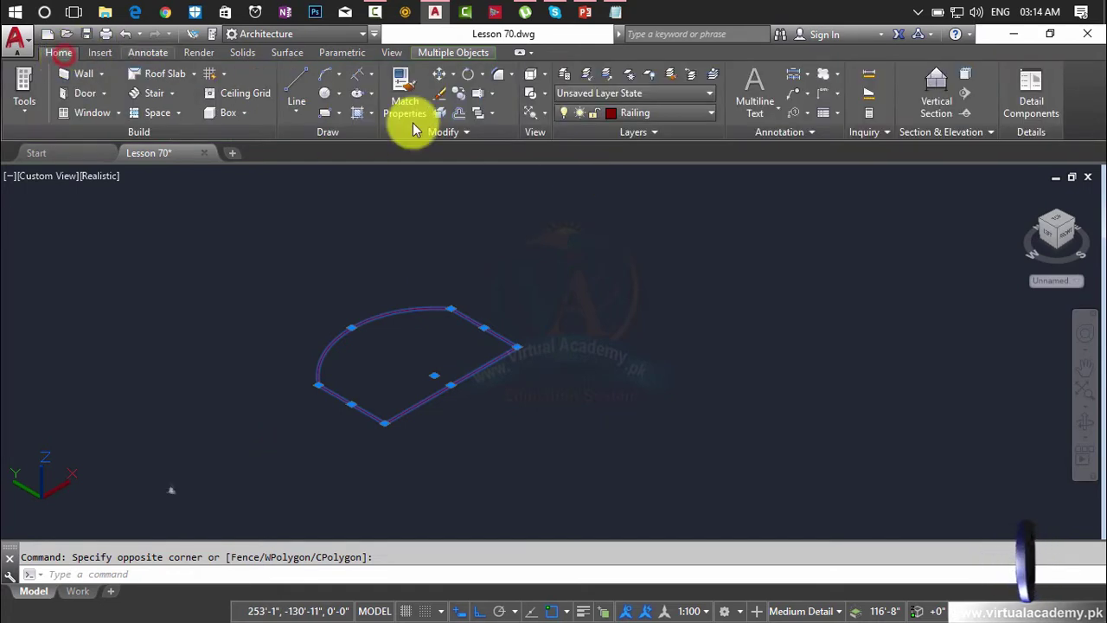
click(633, 115)
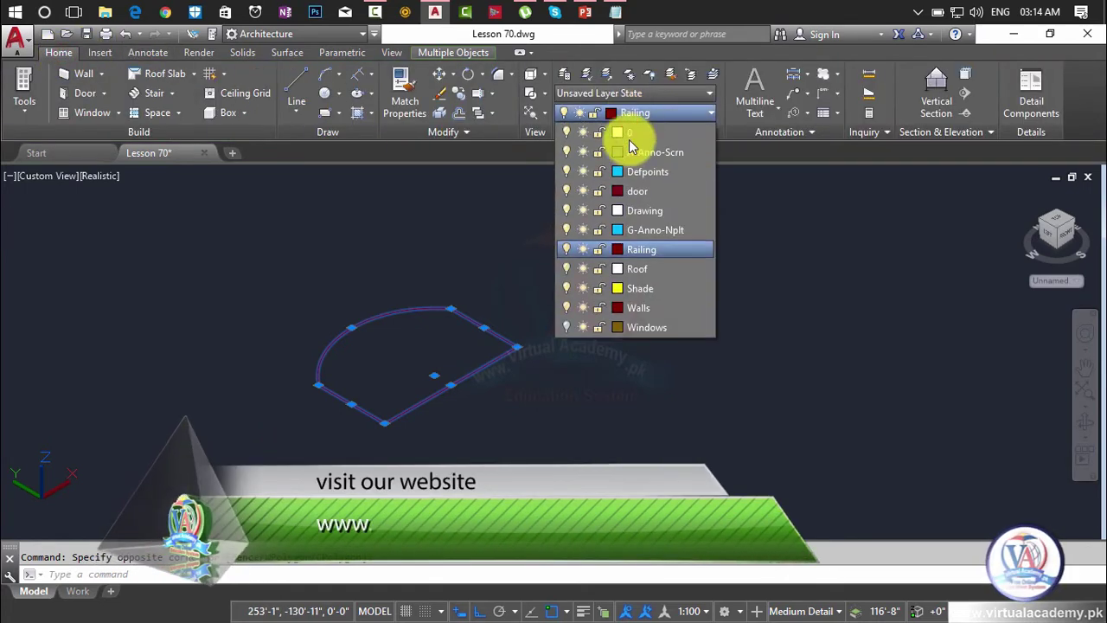
click(637, 288)
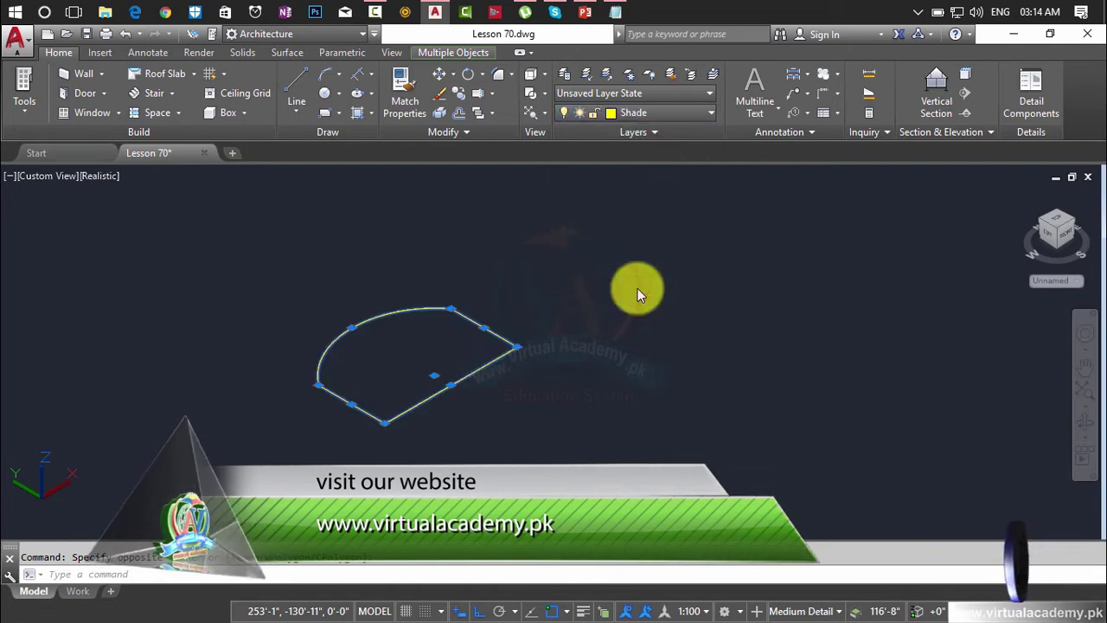
key(Escape)
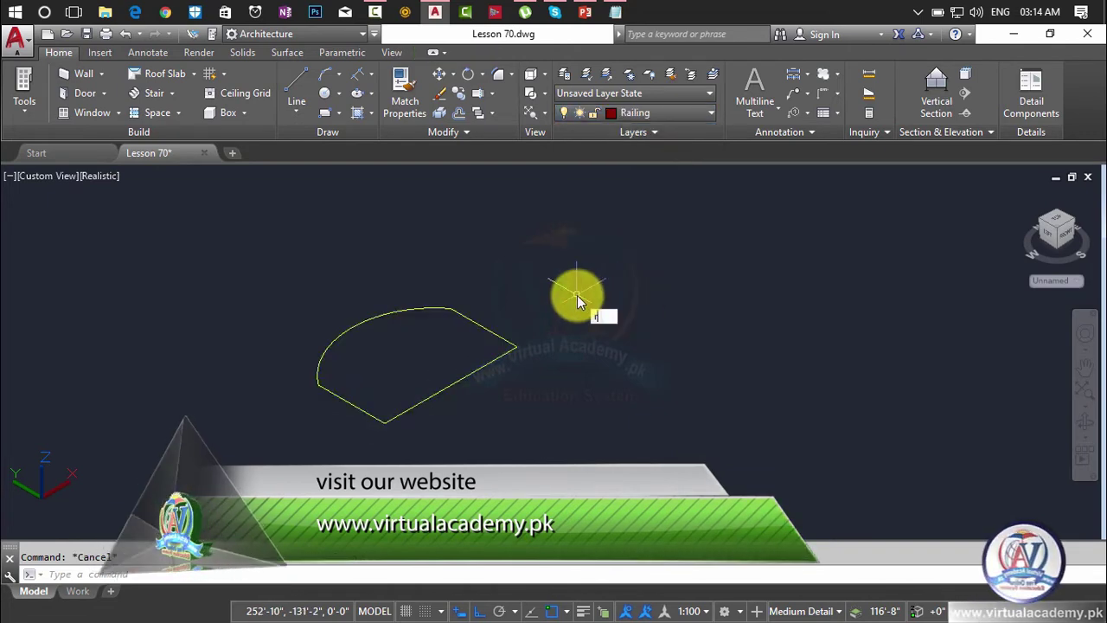
Step: Create a closed boundary from a point inside the arched profile outline
text(BO)
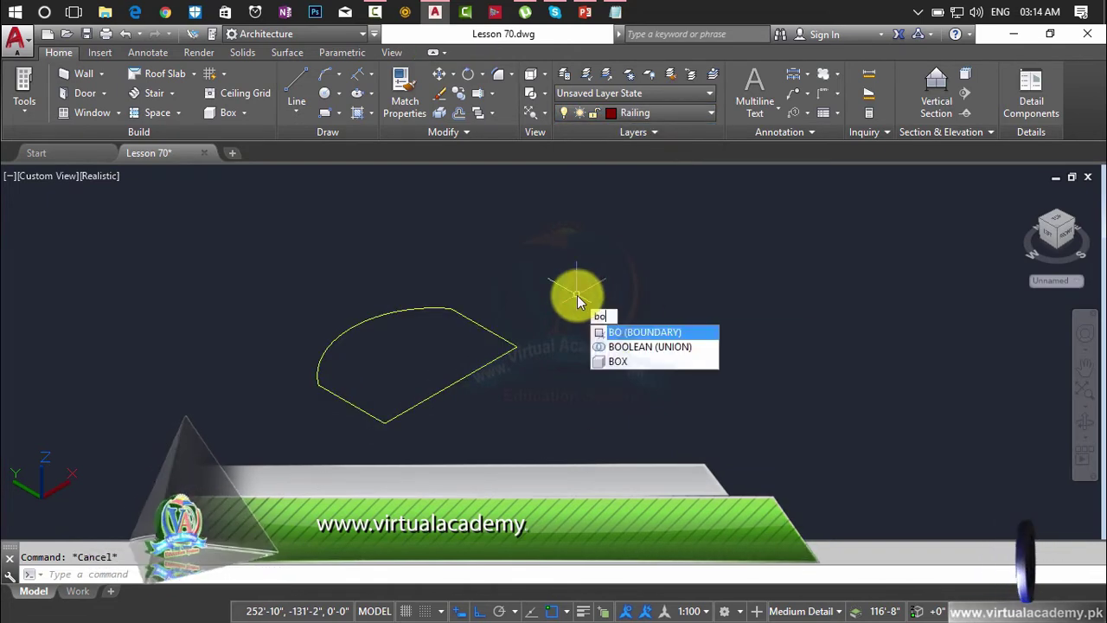
key(Return)
click(459, 245)
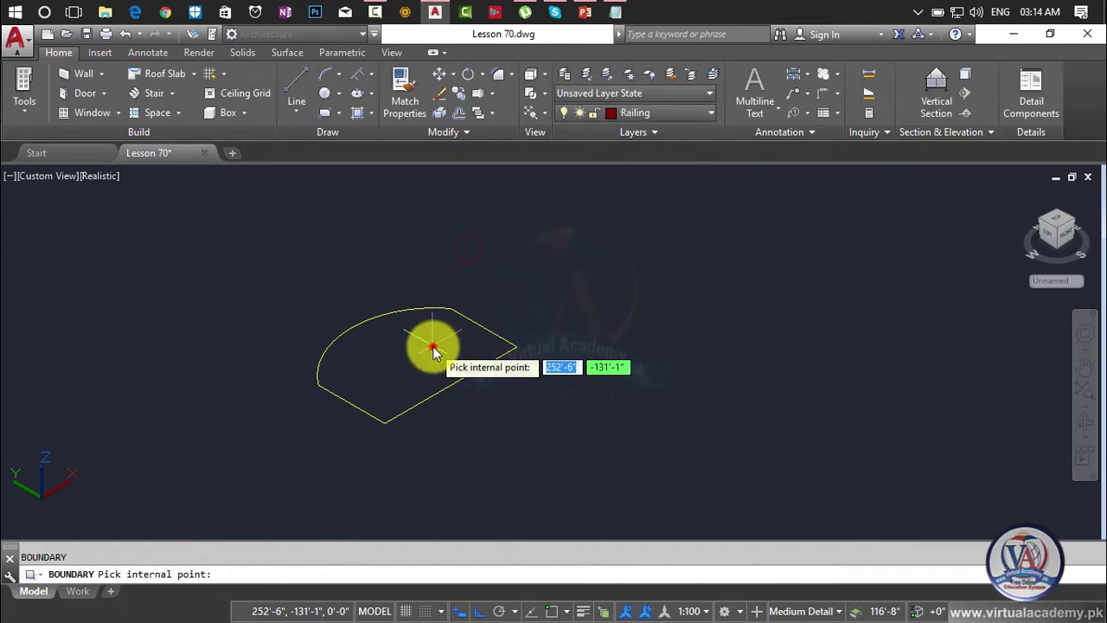
click(432, 341)
key(Return)
key(Escape)
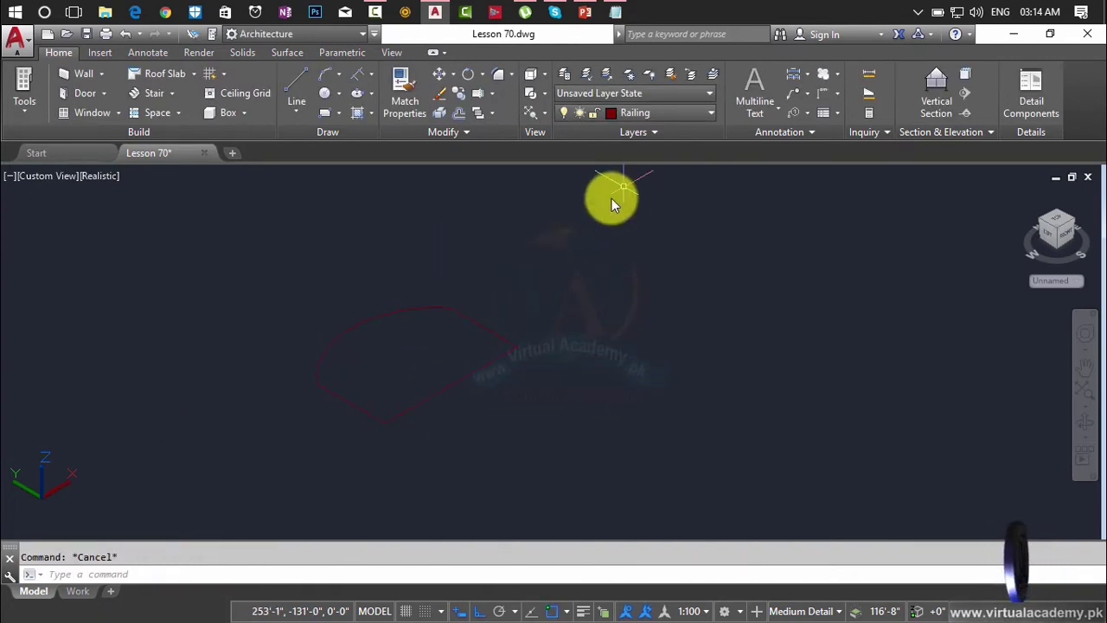
click(610, 197)
click(320, 424)
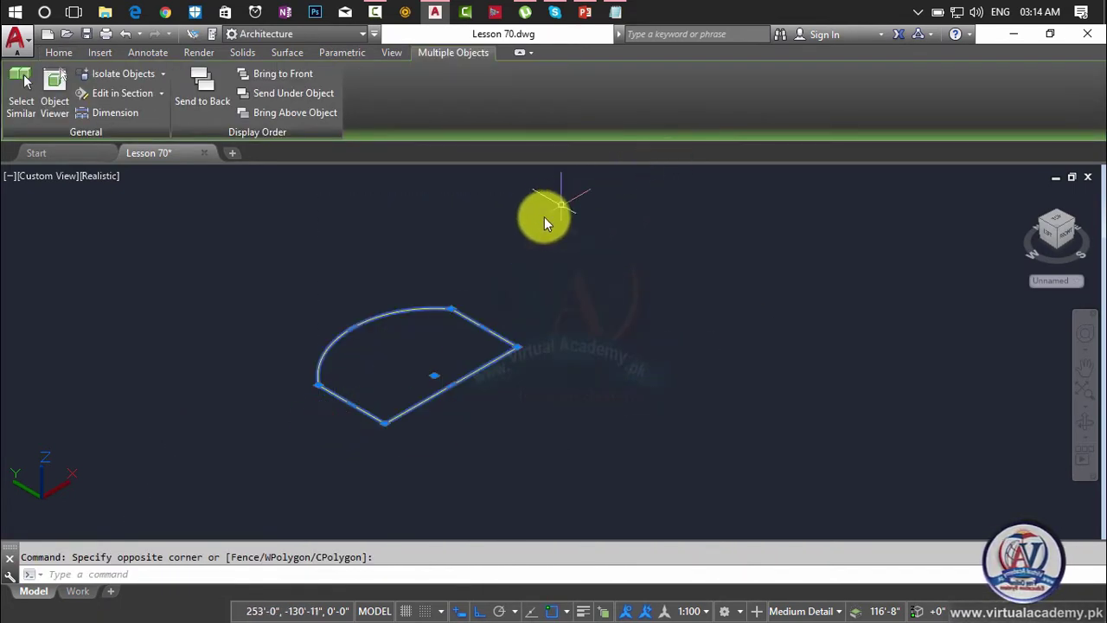
key(Escape)
text(m)
key(Return)
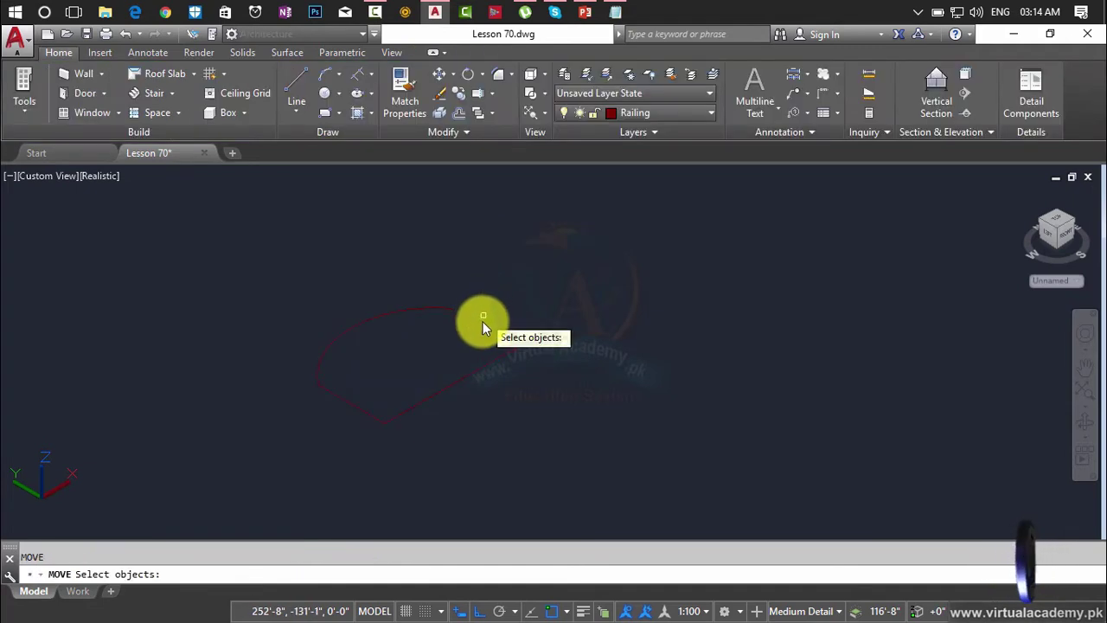
click(487, 322)
key(Escape)
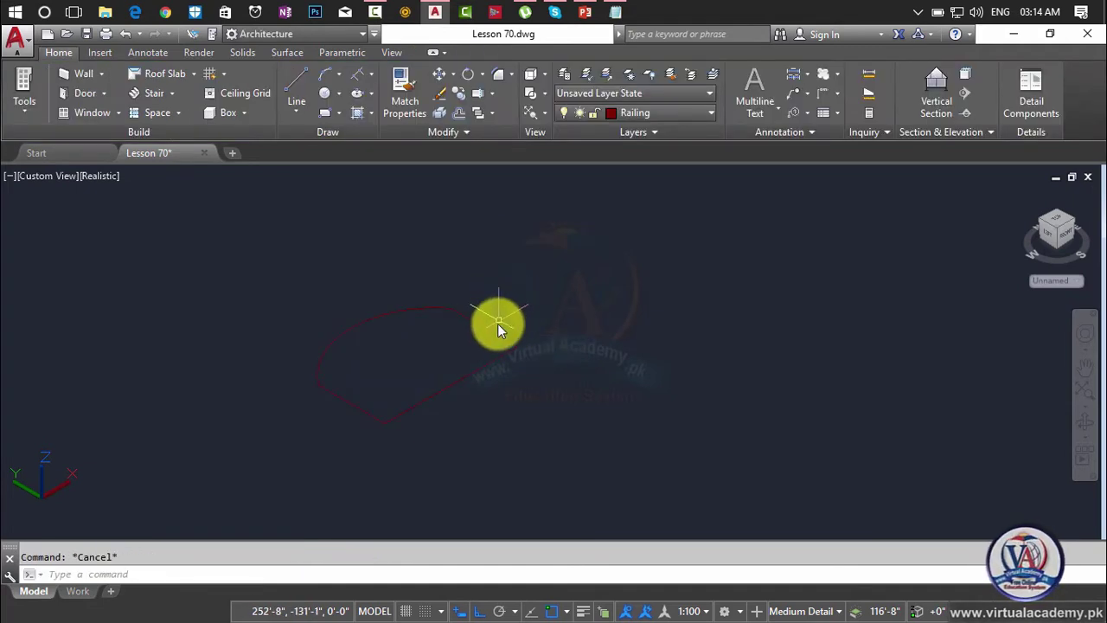
Step: Delete the original arc and straight lines of the profile, keeping only the closed boundary
click(491, 329)
key(Delete)
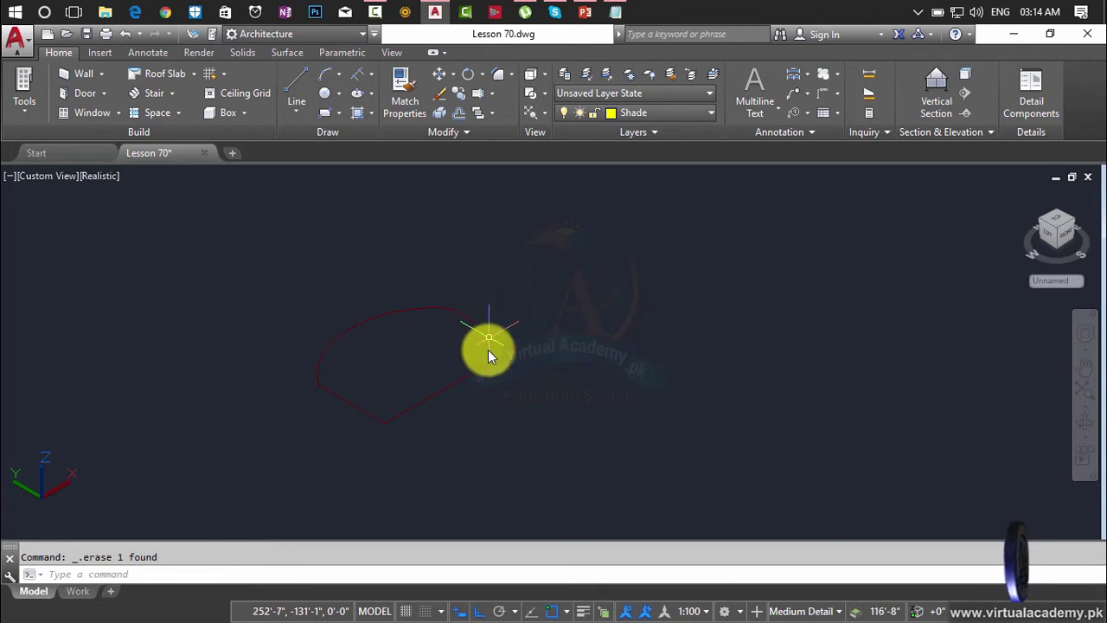
click(486, 363)
key(Delete)
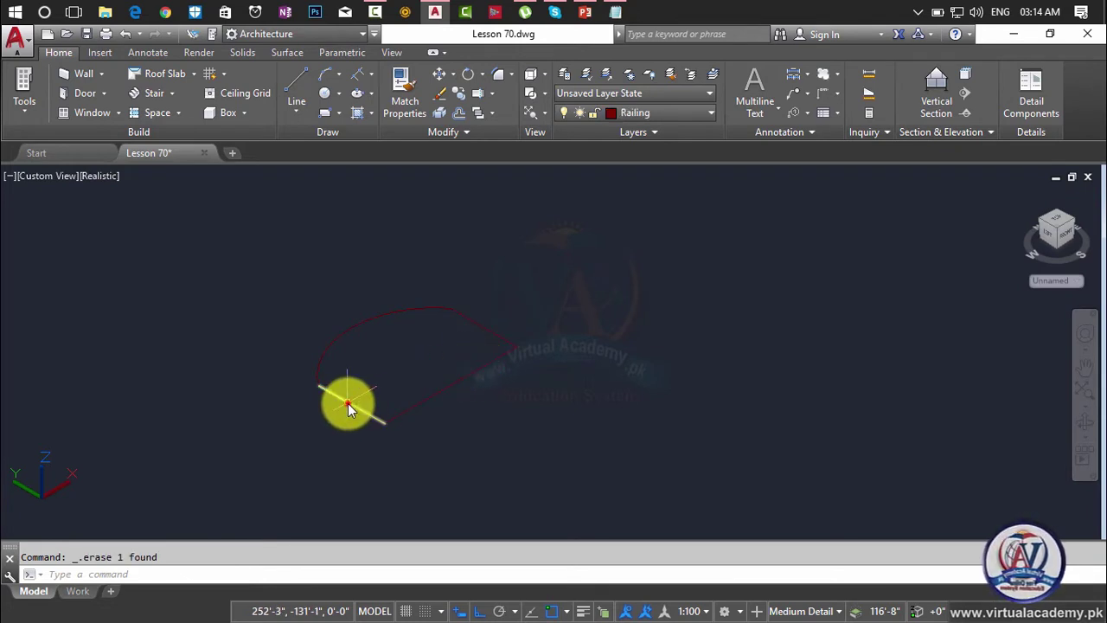
click(347, 403)
key(Delete)
click(343, 333)
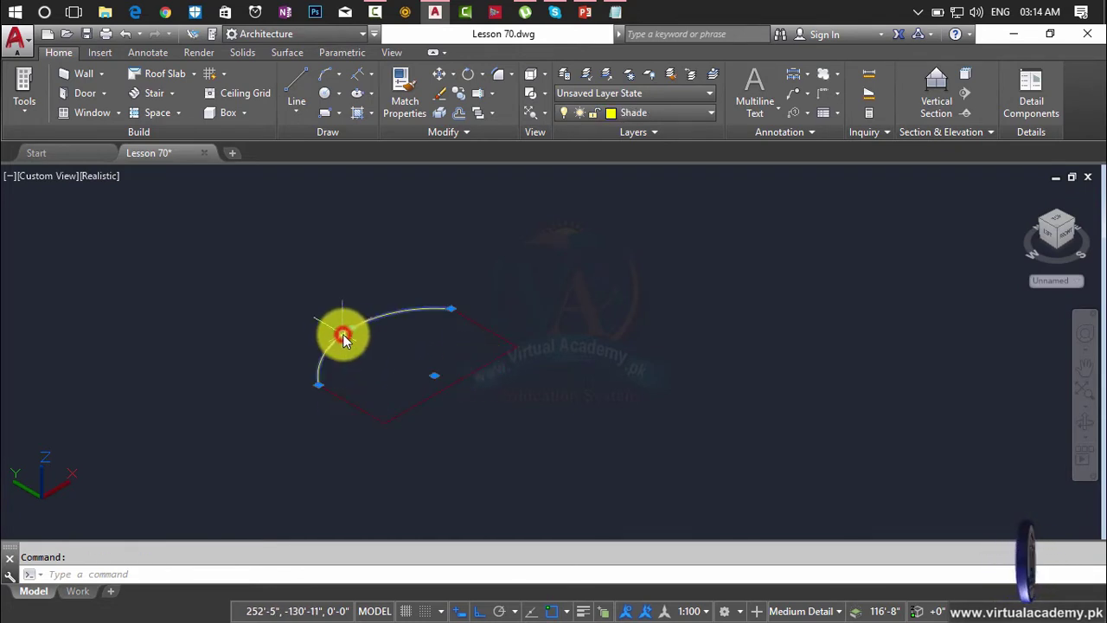
key(Delete)
key(Escape)
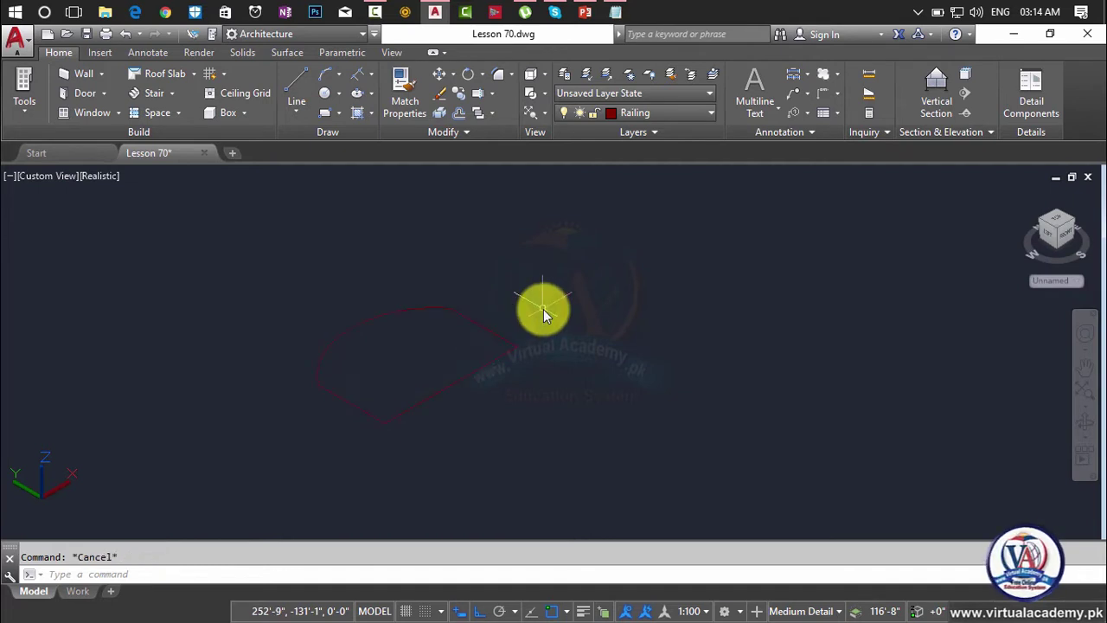
Step: Assign the closed profile boundary to the Shade layer
click(584, 279)
click(268, 455)
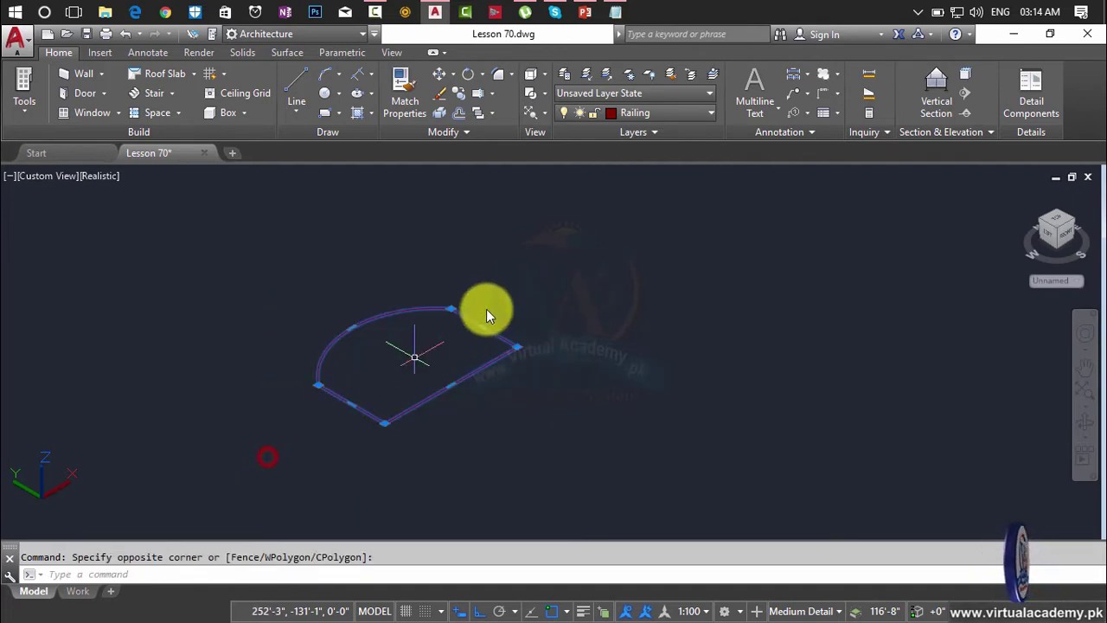
click(650, 117)
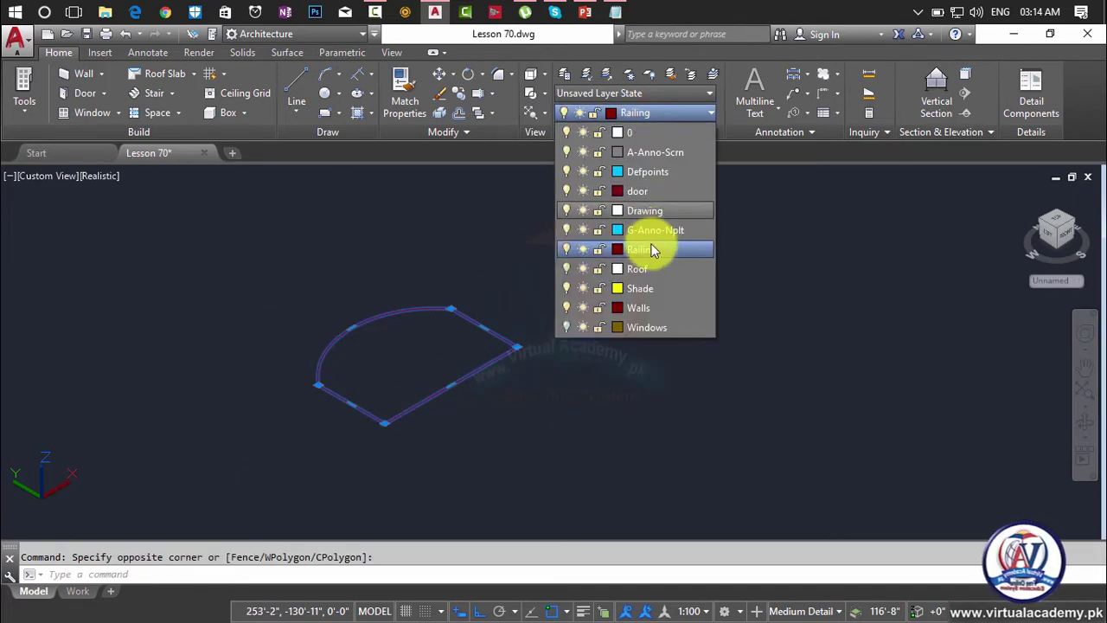
click(640, 287)
key(Escape)
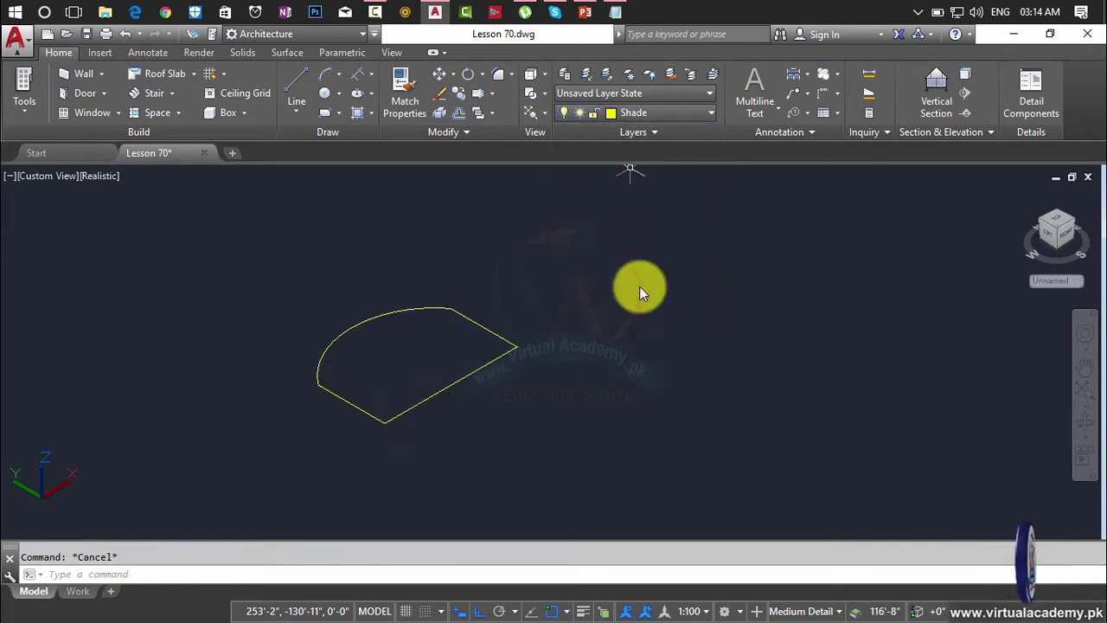
Step: Rotate the arched profile upright by 90 degrees with ROTATE3D, using its straight base edge as the axis
text(RO)
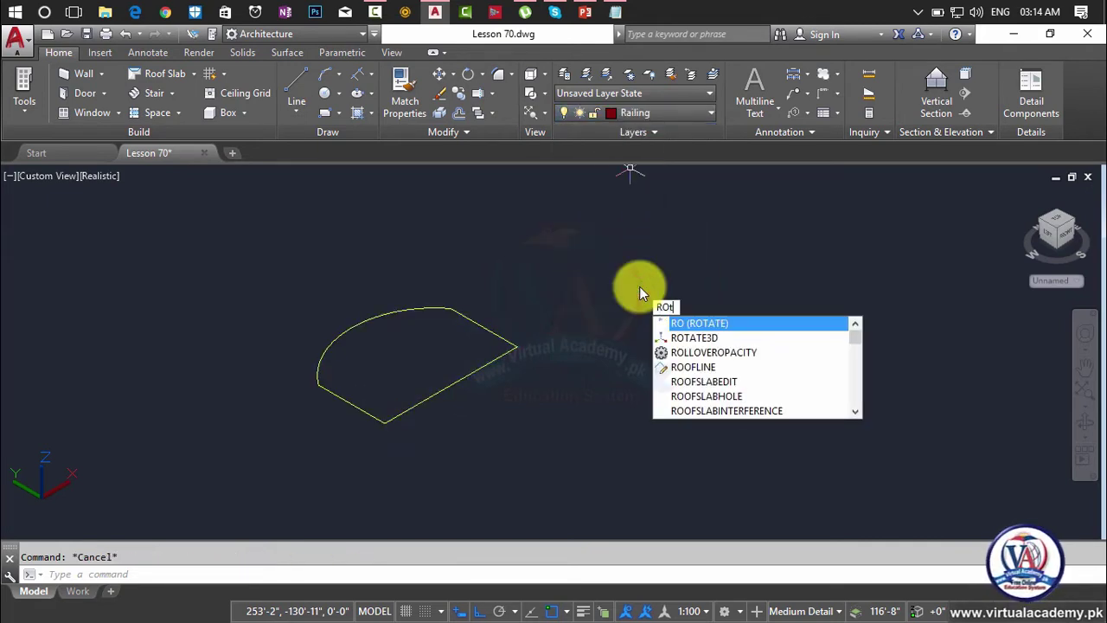
text(TATE)
click(701, 337)
click(584, 261)
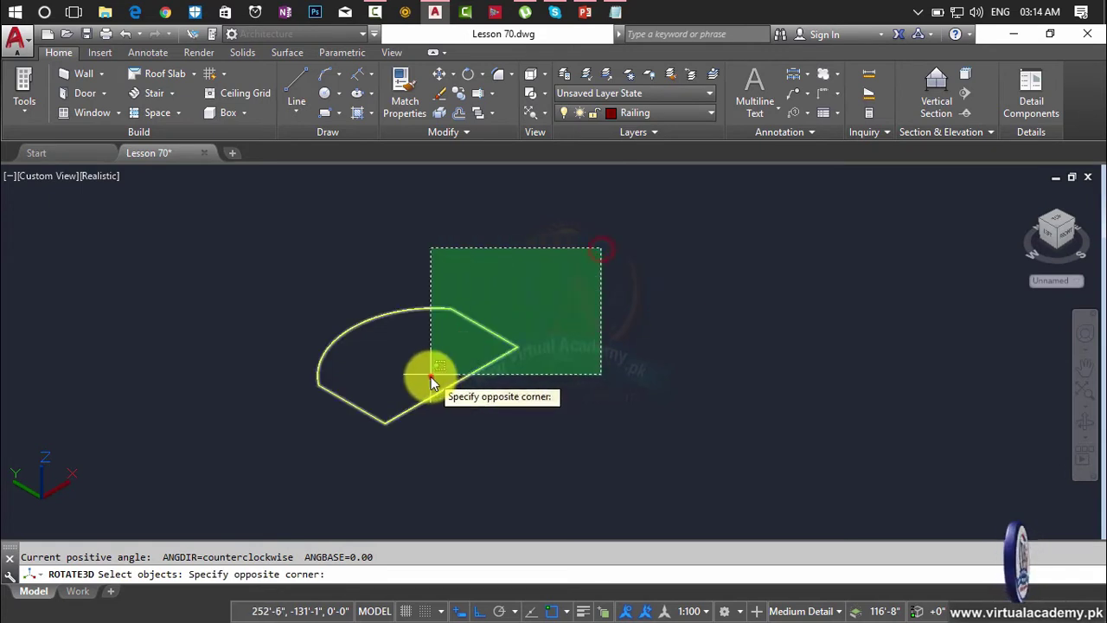
click(430, 389)
key(Return)
click(384, 426)
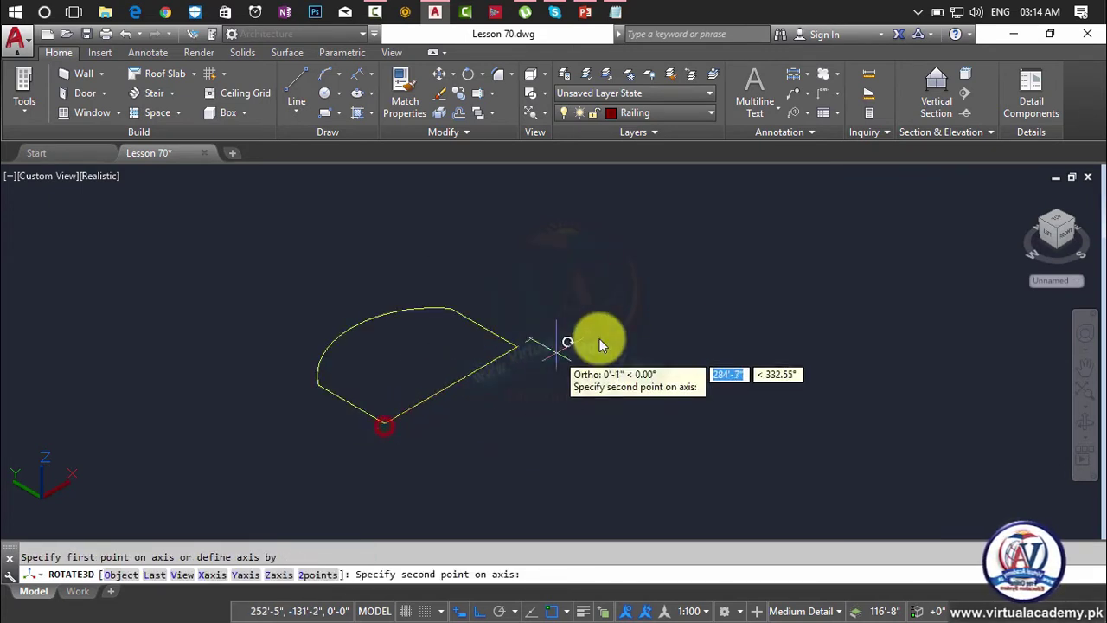
click(683, 293)
text(90)
key(Return)
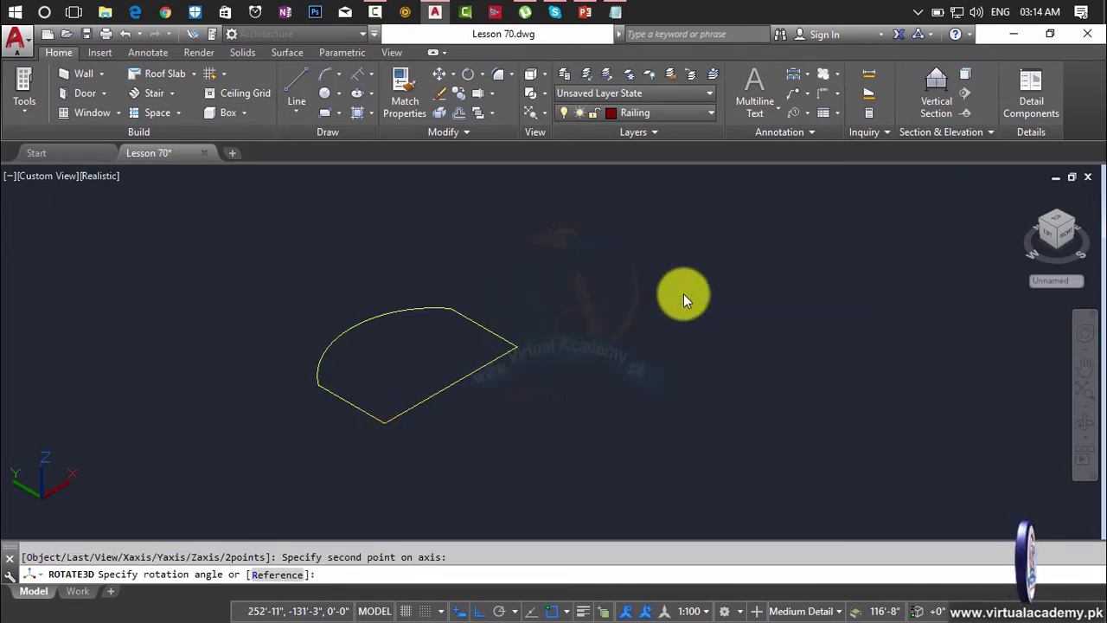
key(Escape)
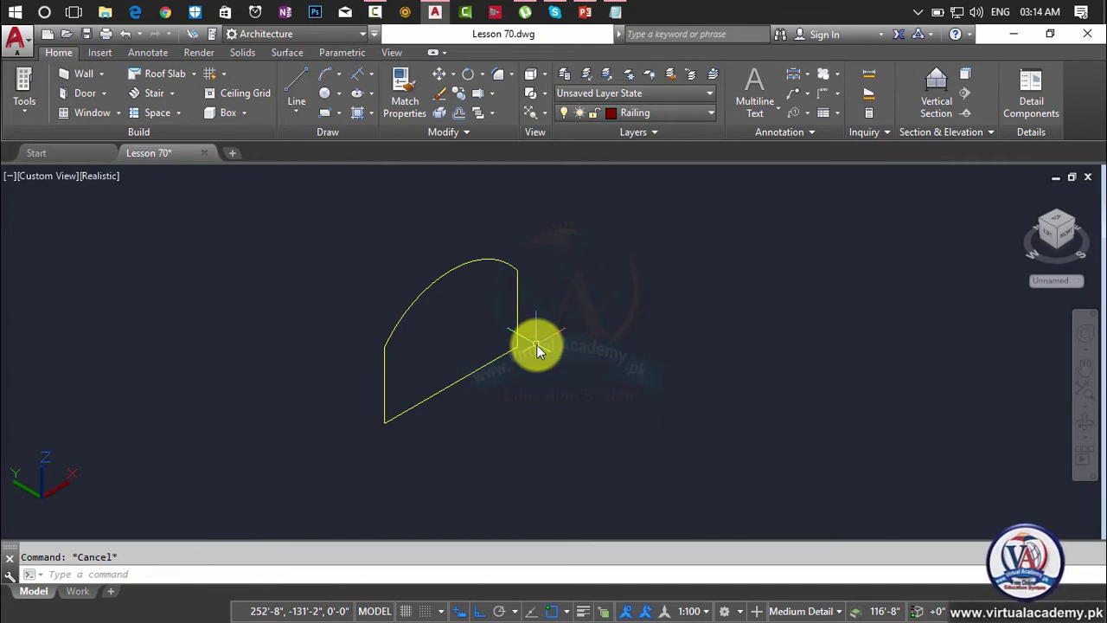
Step: Move the upright profile by its base edge midpoint onto the end of the broken middle outline
text(m)
key(Return)
click(501, 360)
key(Return)
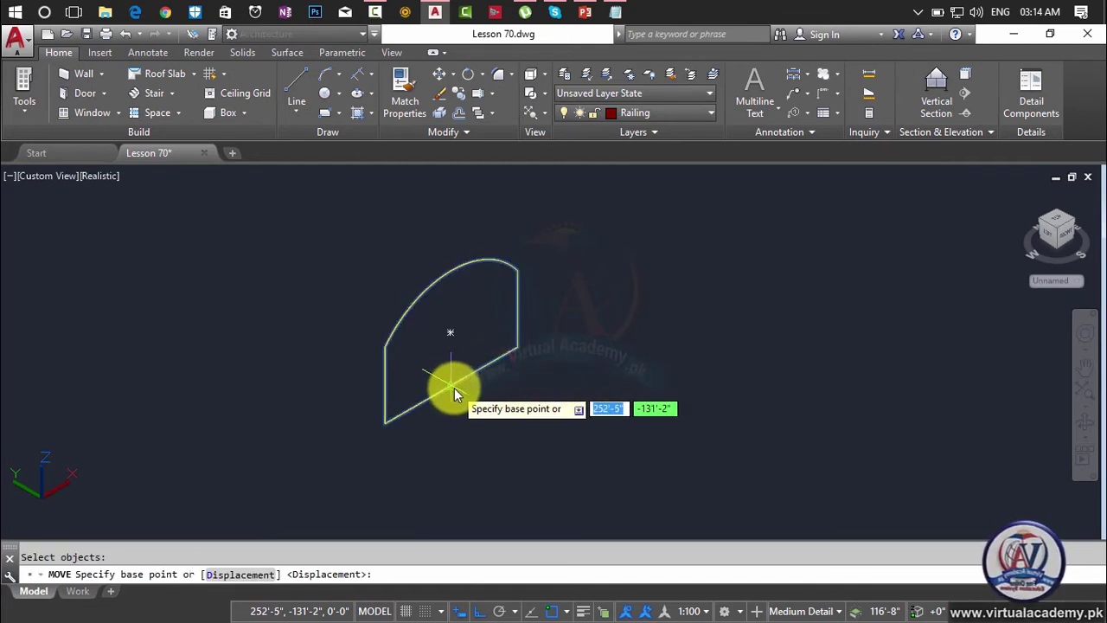
click(453, 388)
scroll(500, 350, down, 10)
middle_drag(507, 348, 595, 407)
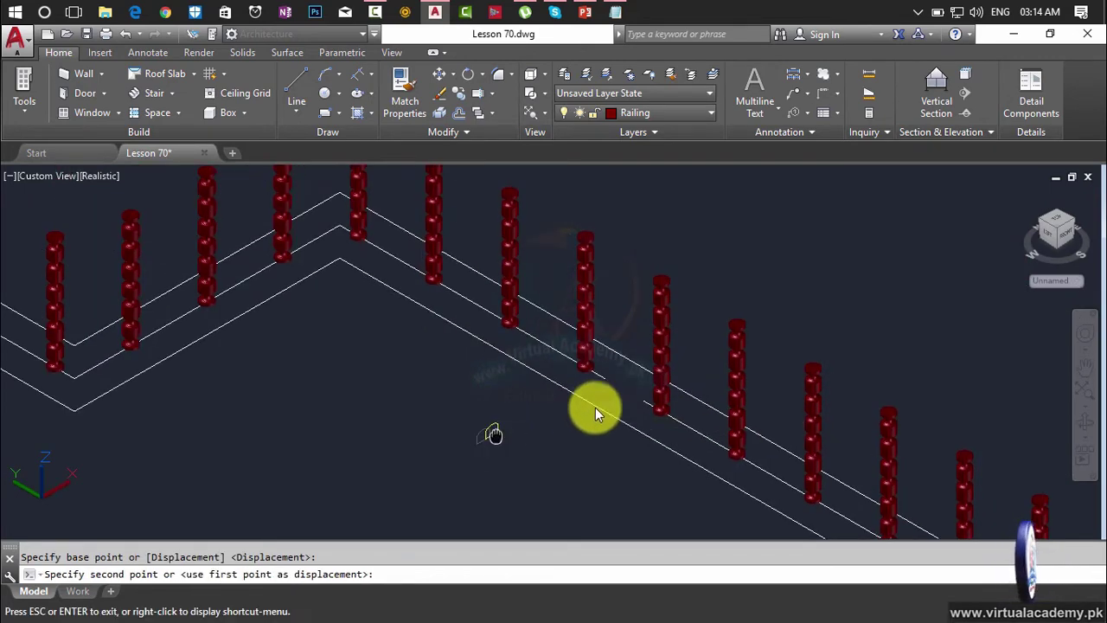
scroll(605, 381, up, 5)
scroll(533, 314, up, 3)
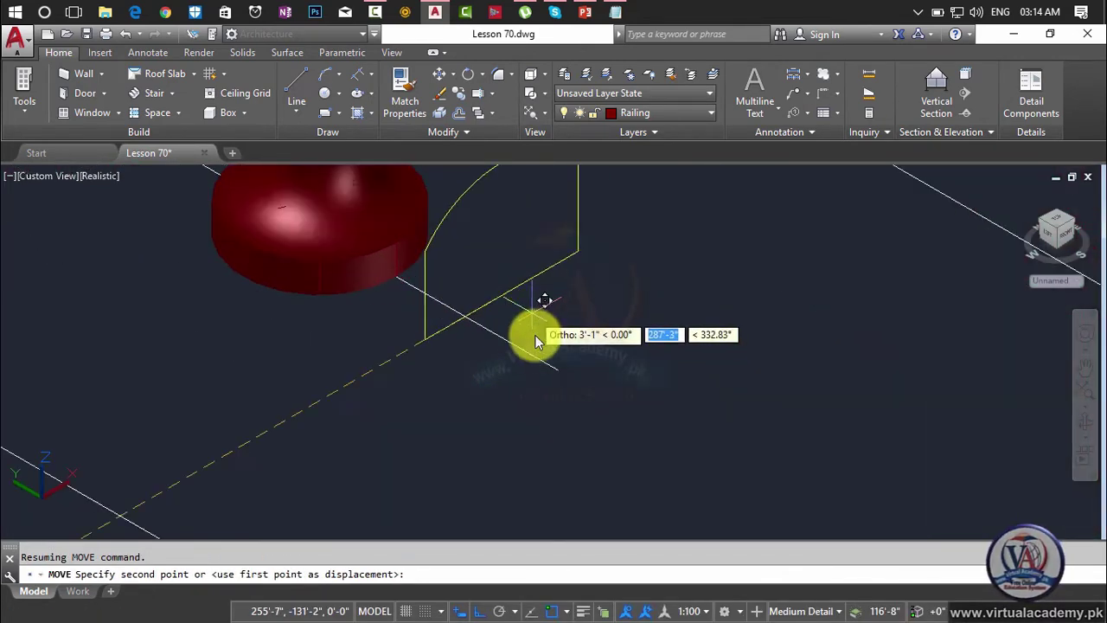
click(556, 371)
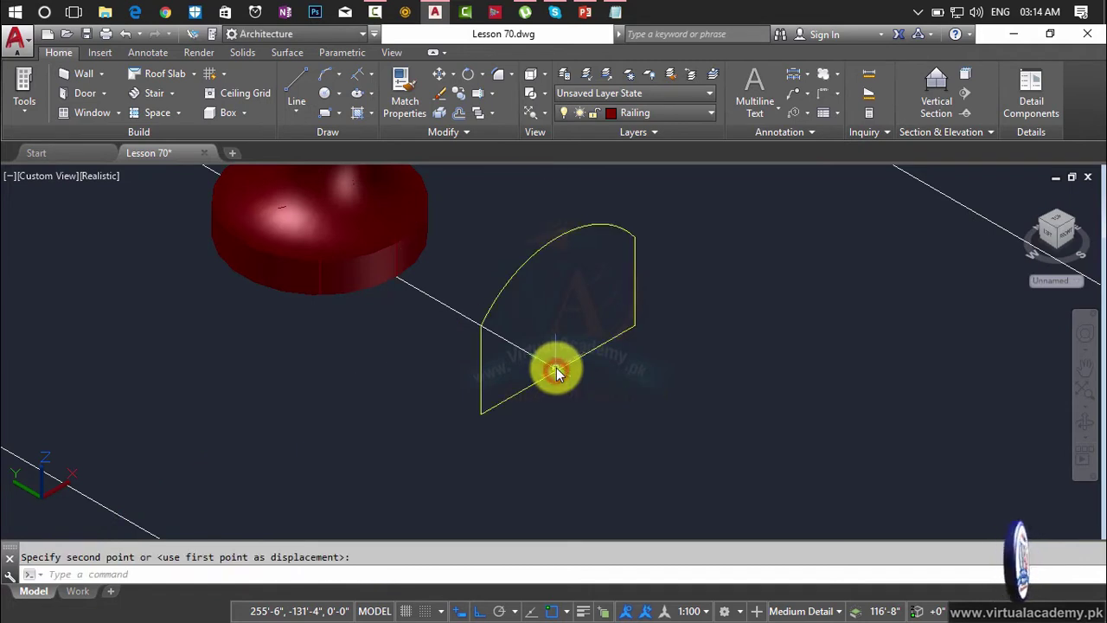
Step: Extrude the arched profile along the broken middle outline as its path to form the handrail solid
scroll(556, 371, down, 4)
key(Escape)
text(ex)
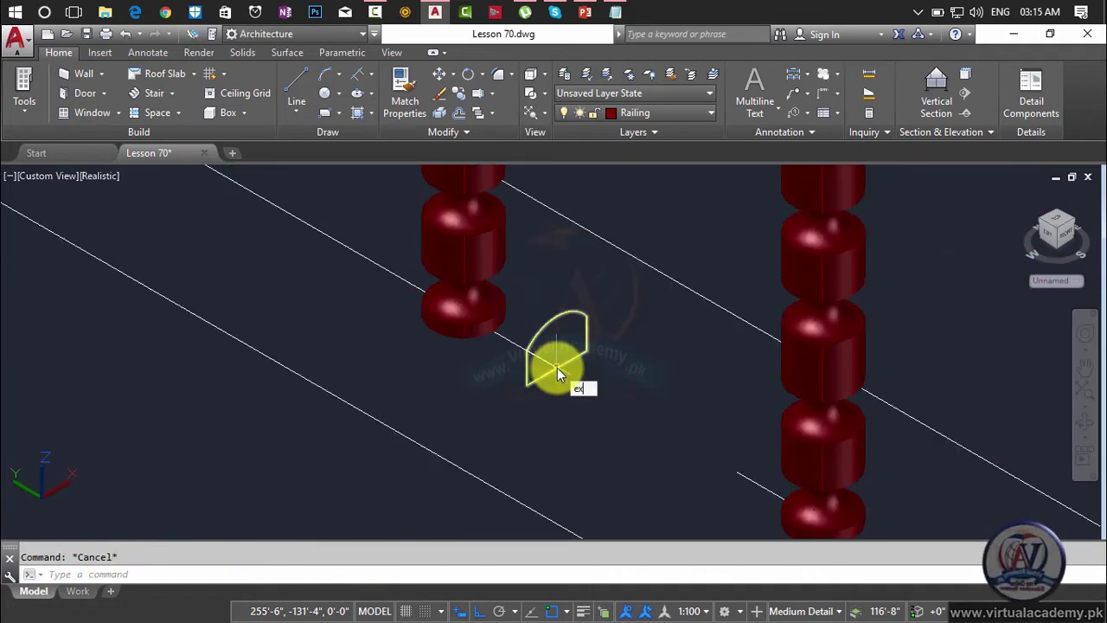
text(t)
key(Return)
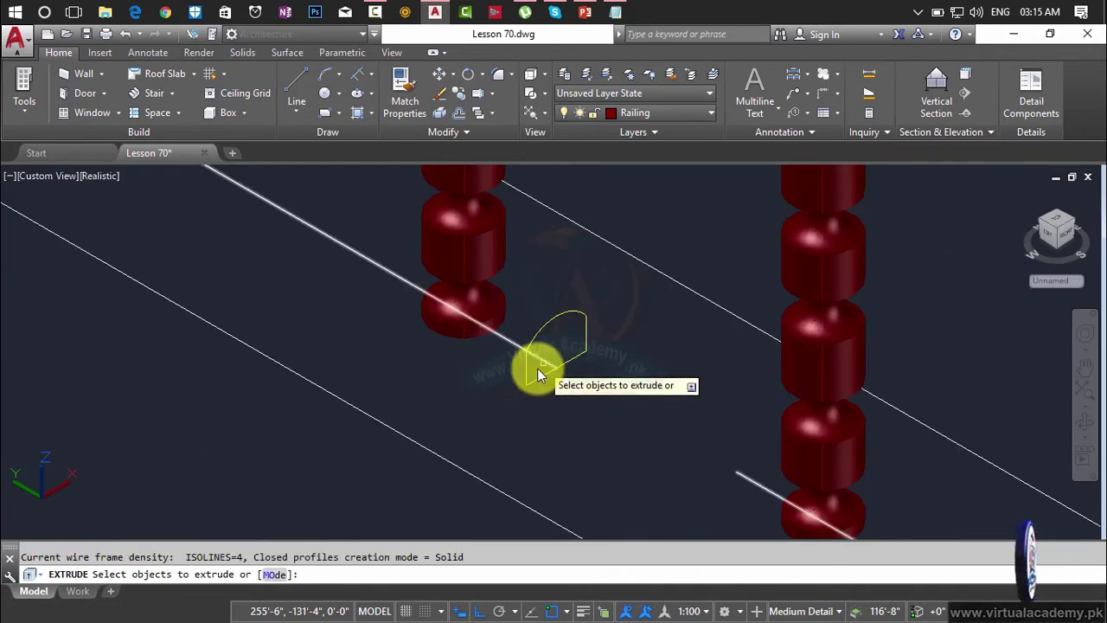
click(529, 383)
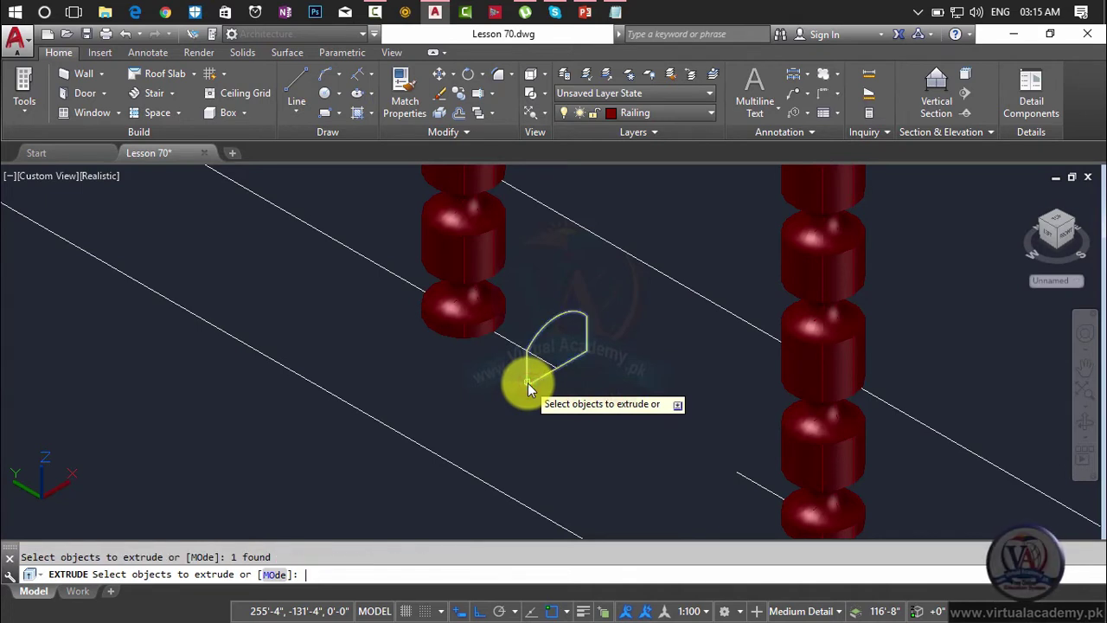
key(Return)
text(p)
key(Return)
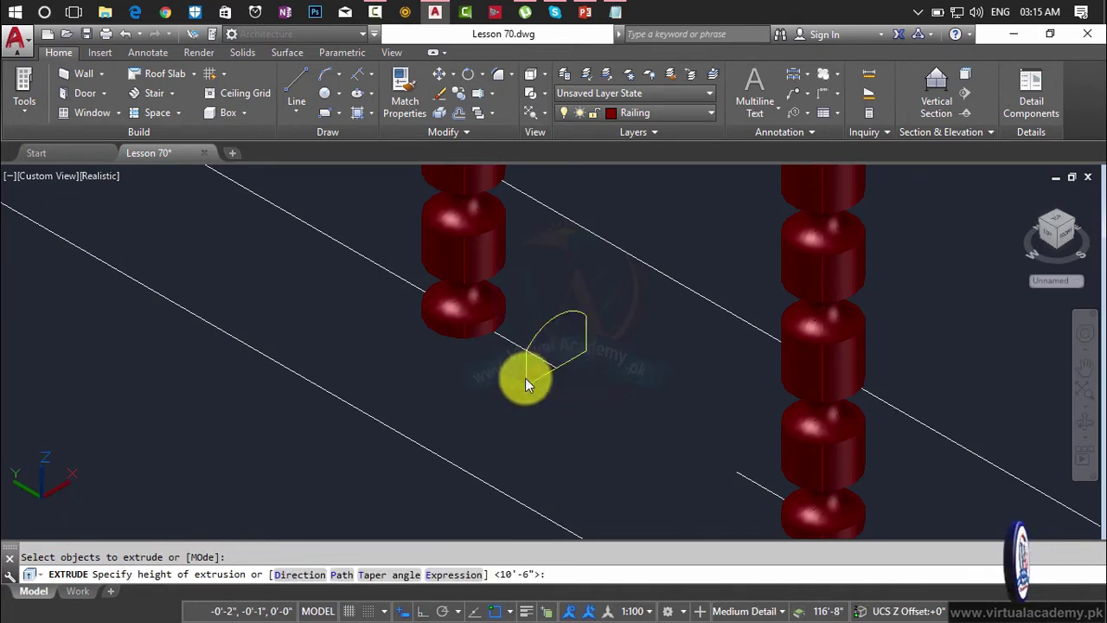
click(512, 343)
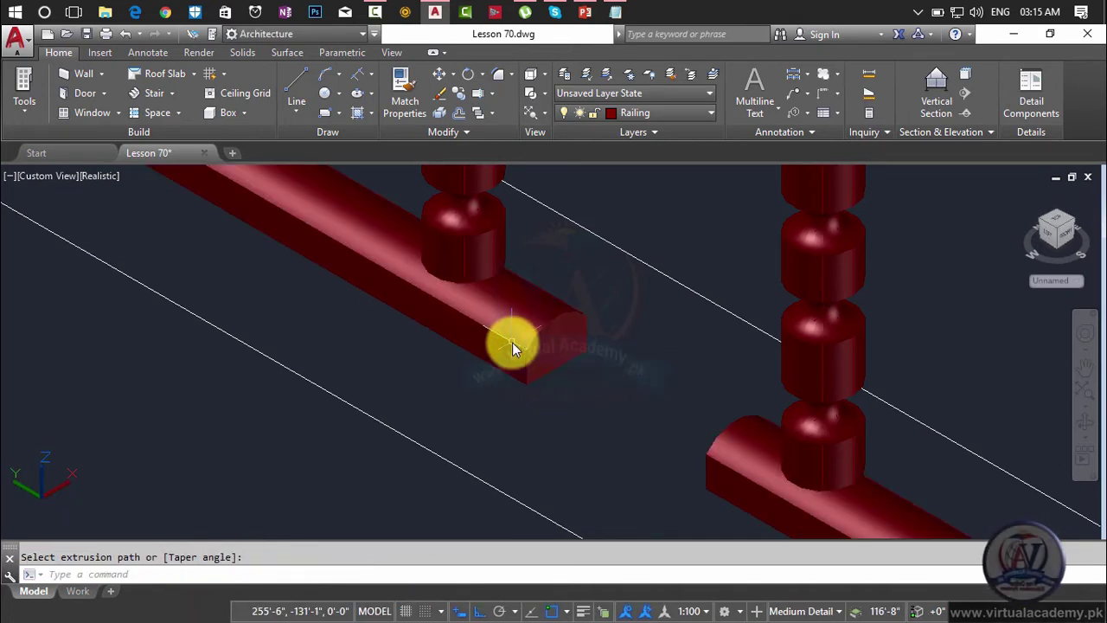
Step: Assign the extruded handrail solid to the Shade layer
click(623, 115)
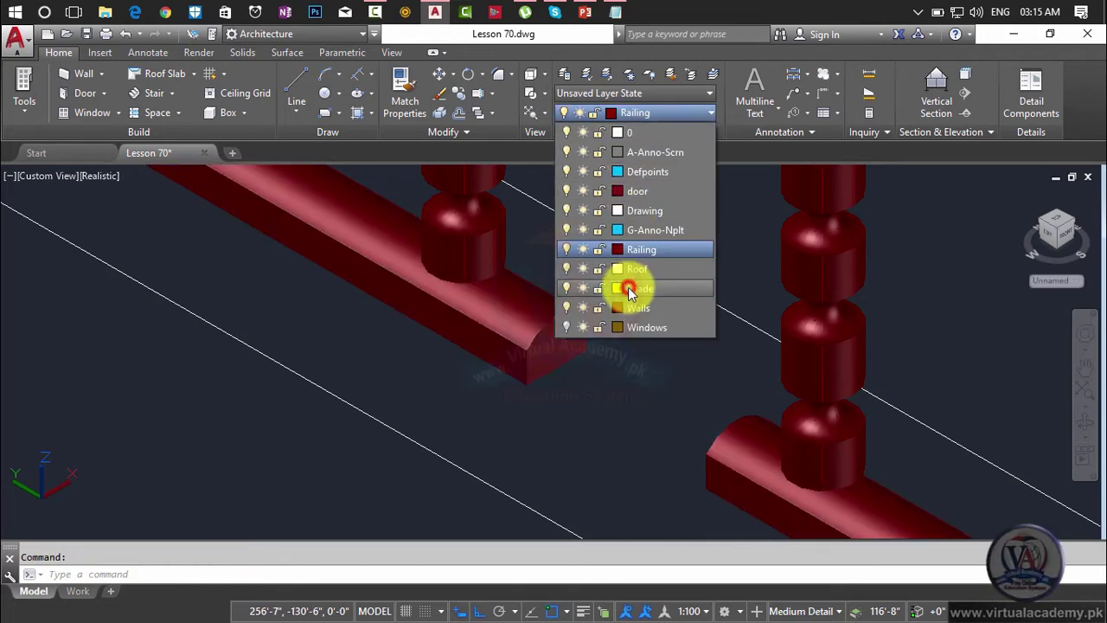
click(628, 293)
key(Escape)
Step: Close the handrail's gap with Extrude Faces, extruding one end face by the distance picked between the matching corners of the two ends
scroll(611, 293, down, 2)
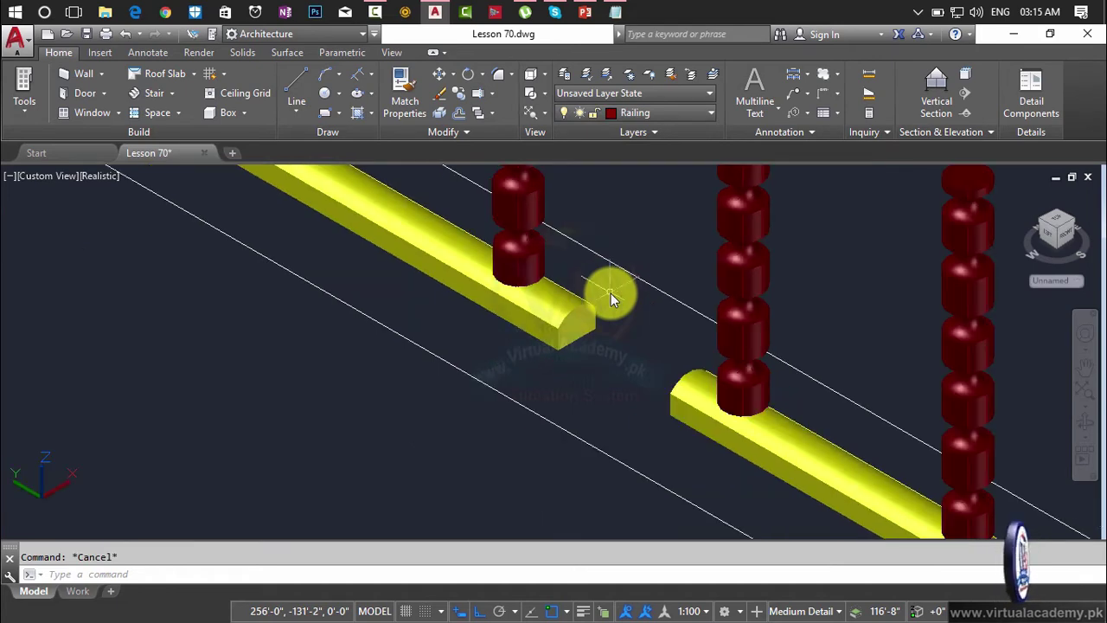
middle_drag(611, 293, 639, 353)
scroll(626, 316, down, 2)
scroll(634, 361, up, 5)
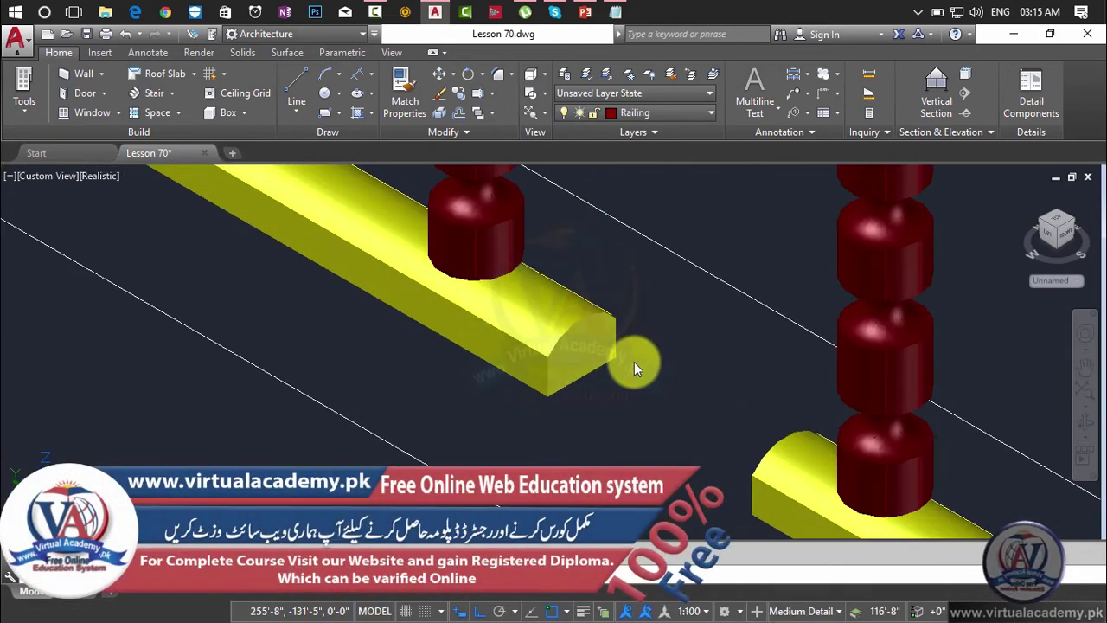
click(242, 51)
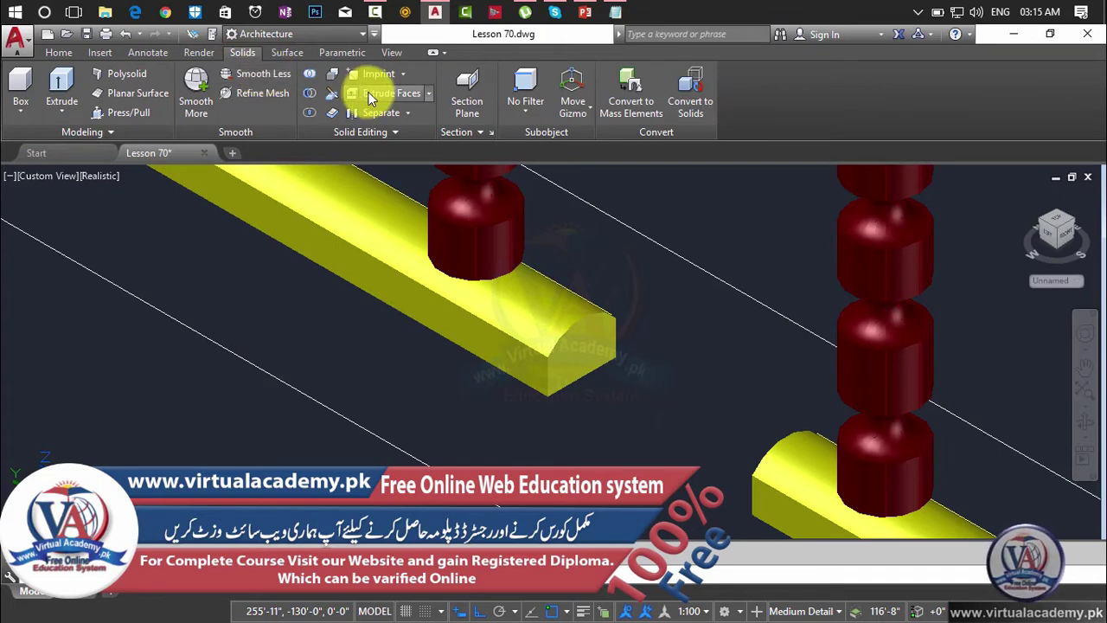
click(369, 95)
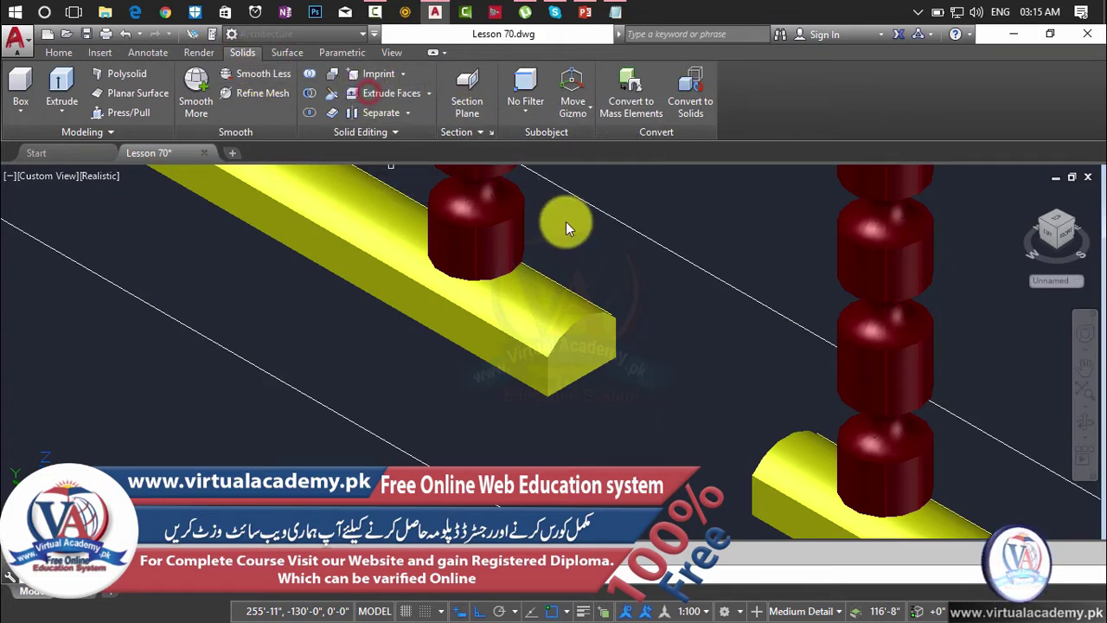
click(569, 367)
right_click(567, 362)
click(590, 371)
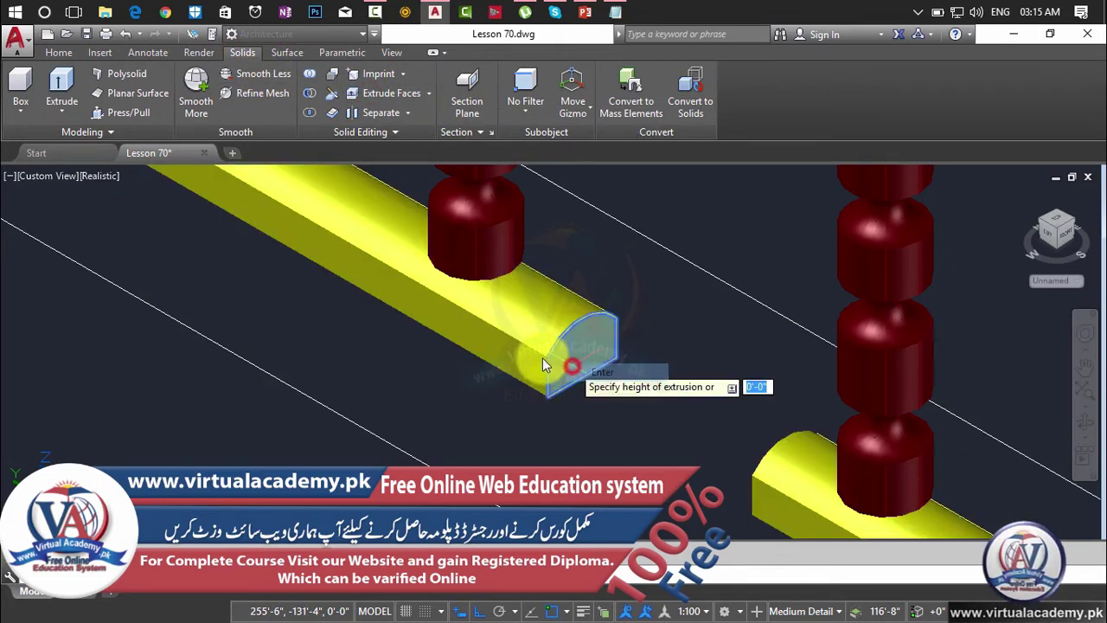
scroll(552, 356, up, 3)
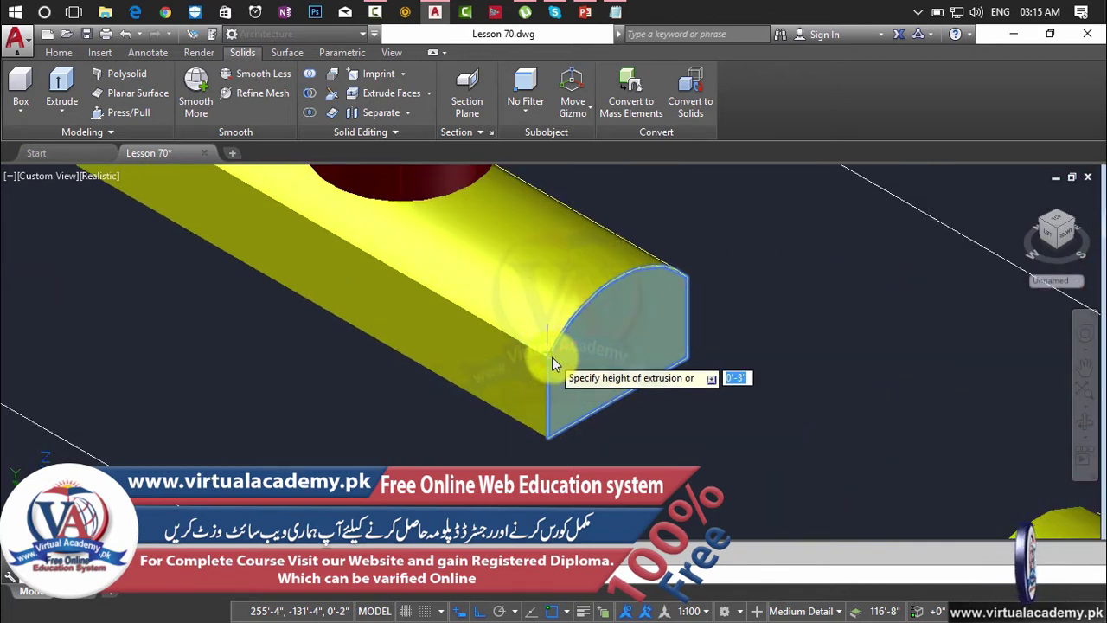
click(552, 355)
scroll(682, 359, down, 2)
scroll(702, 368, up, 5)
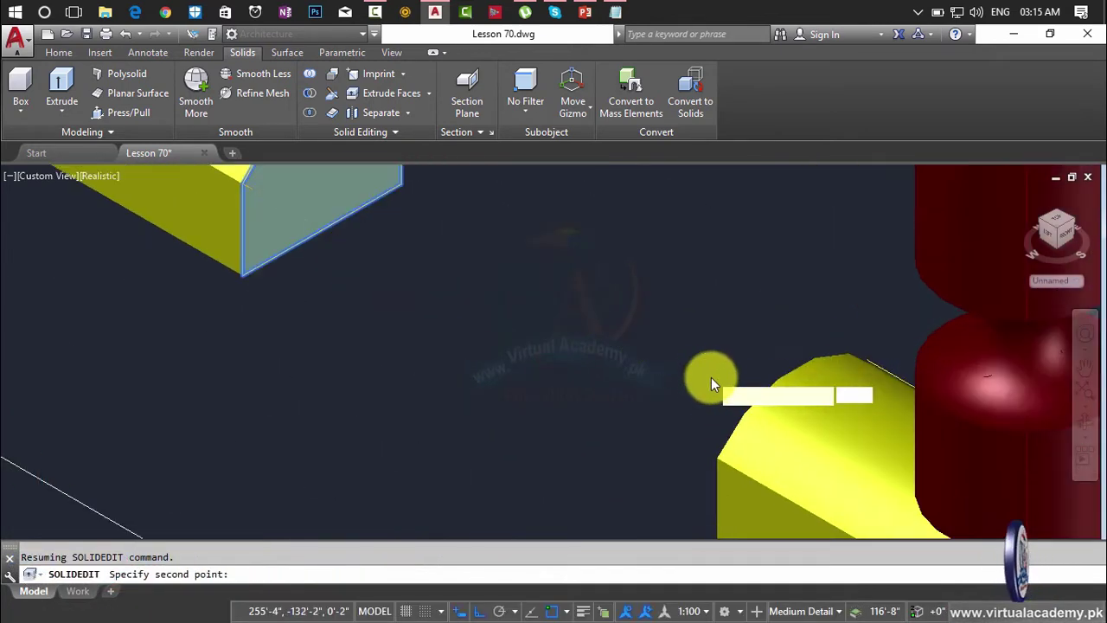
click(723, 459)
key(Return)
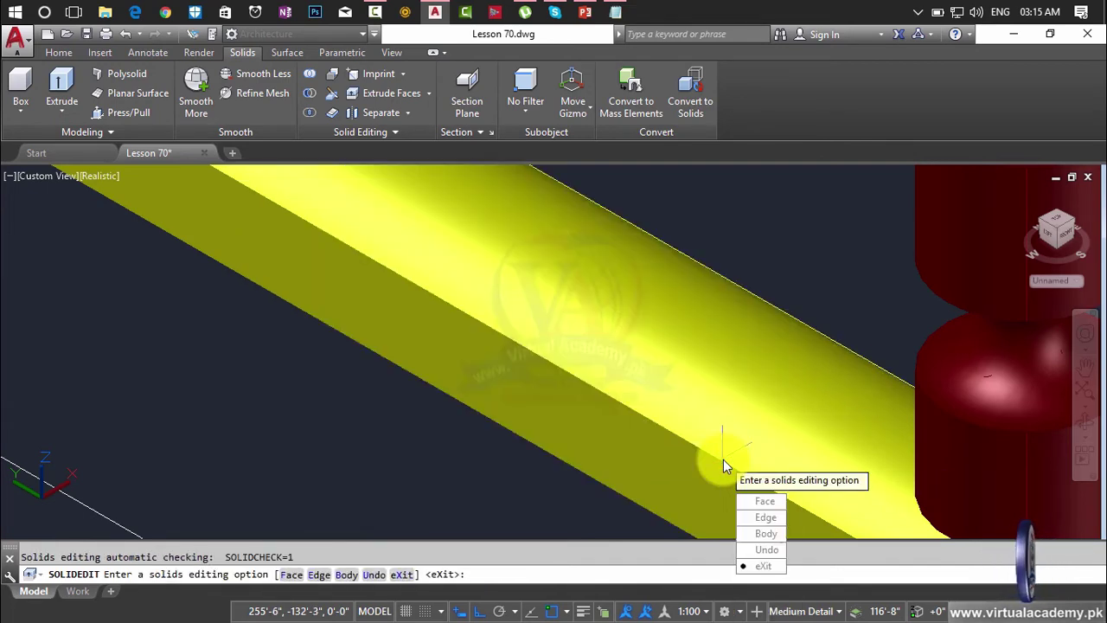
scroll(724, 456, down, 3)
scroll(722, 443, down, 4)
key(Escape)
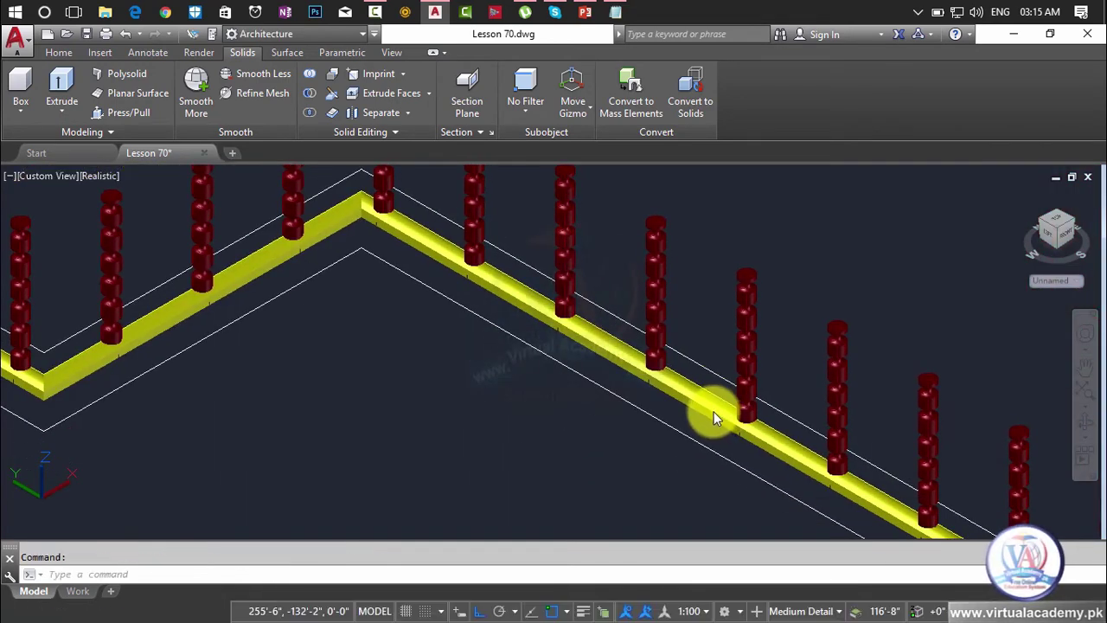
Step: Move the handrail straight up by 3' from its lower corner point so it sits on top of the posts
click(713, 413)
middle_drag(358, 301, 723, 284)
scroll(369, 386, up, 3)
scroll(368, 391, up, 2)
text(m)
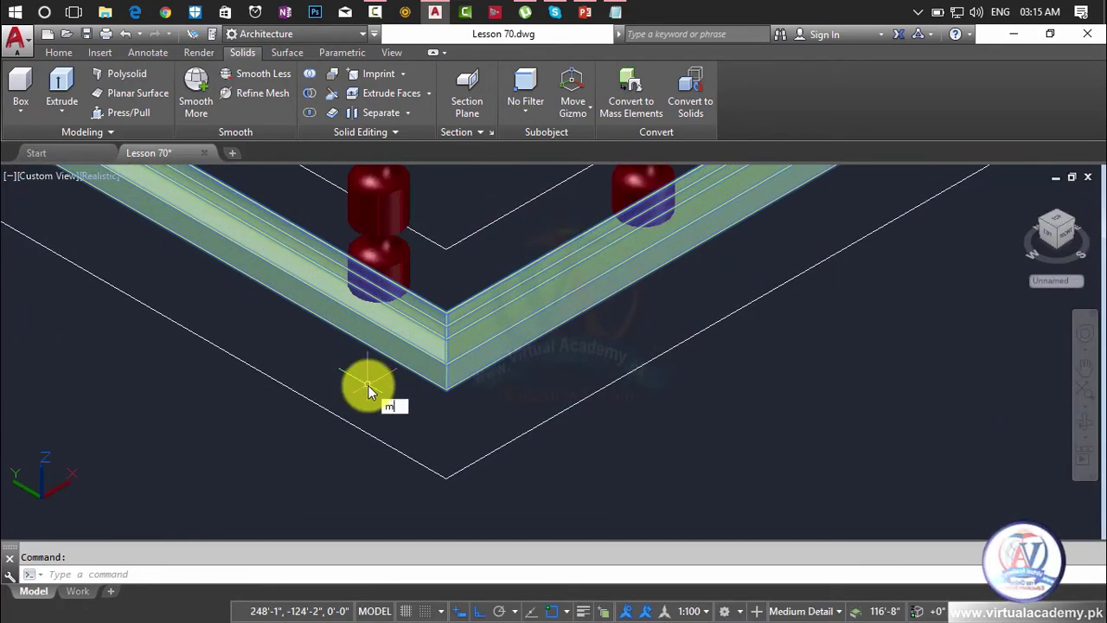
key(Return)
scroll(454, 408, up, 1)
scroll(458, 406, up, 1)
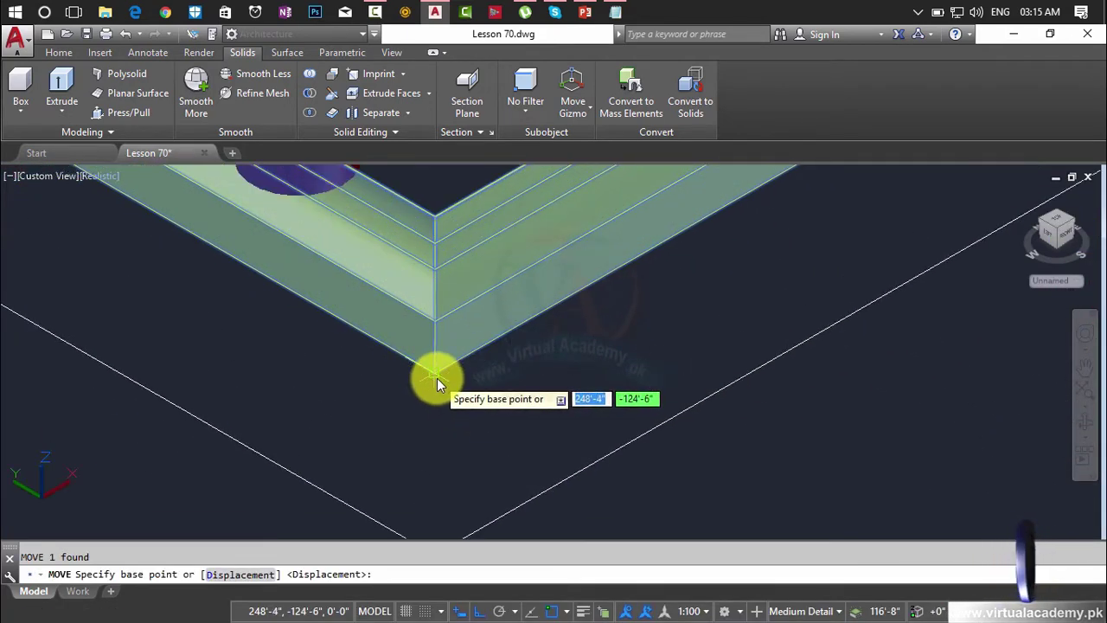
click(436, 378)
text(3')
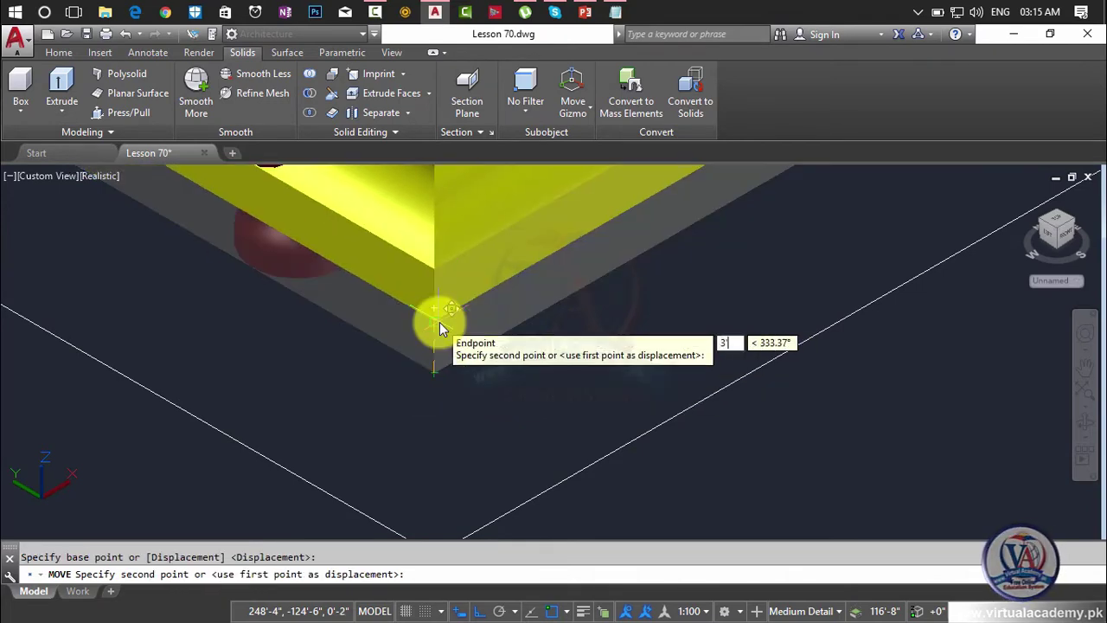
key(Return)
scroll(440, 322, down, 4)
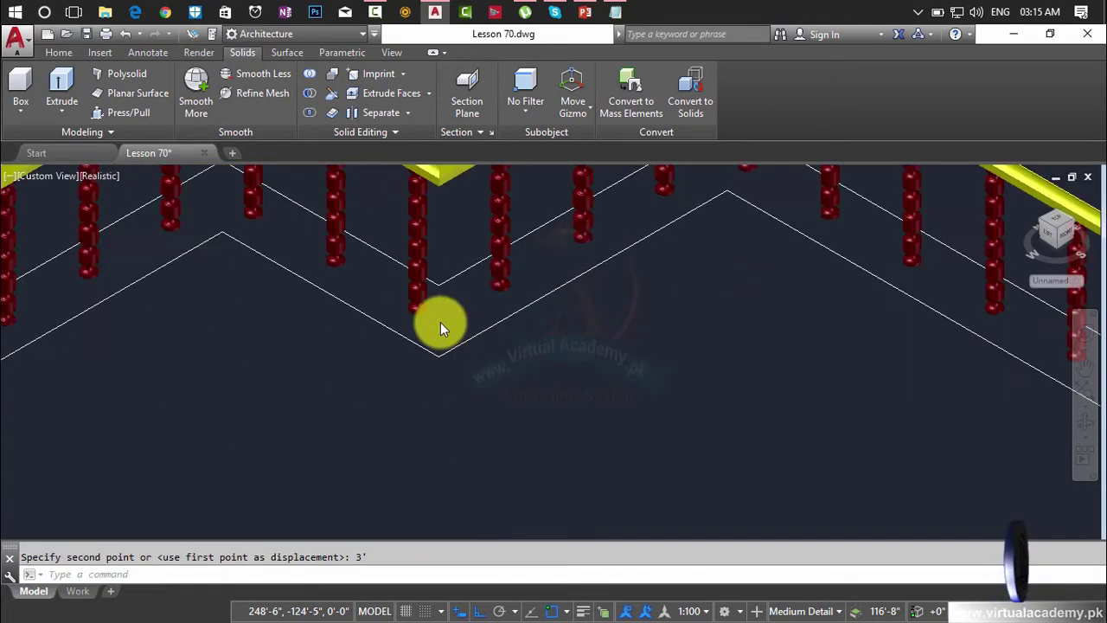
mouse_move(442, 324)
middle_down()
mouse_move(445, 391)
mouse_move(442, 340)
middle_up()
scroll(442, 340, up, 5)
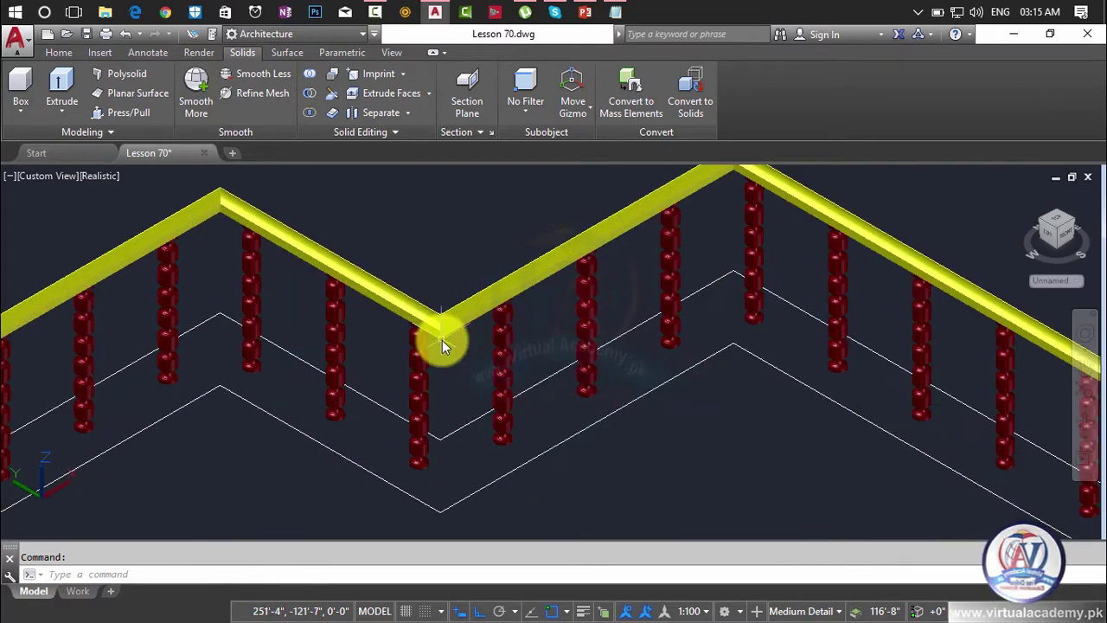
Step: Move the complete railing with its two outlines from the outer outline's corner onto the matching corner of the building's roof shade
scroll(442, 340, down, 10)
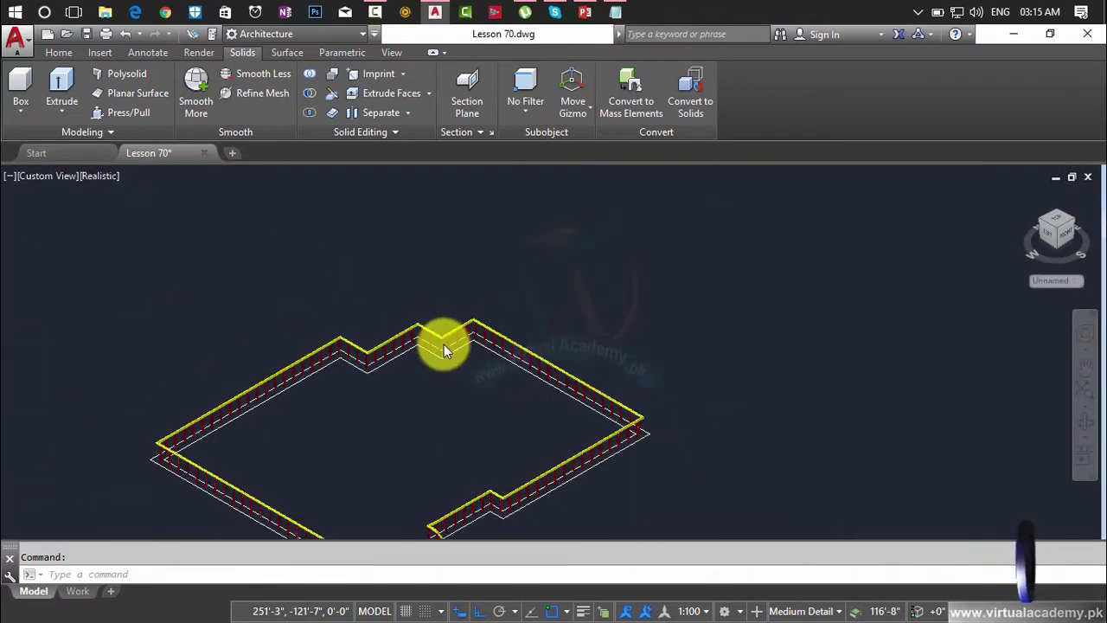
middle_drag(444, 340, 447, 198)
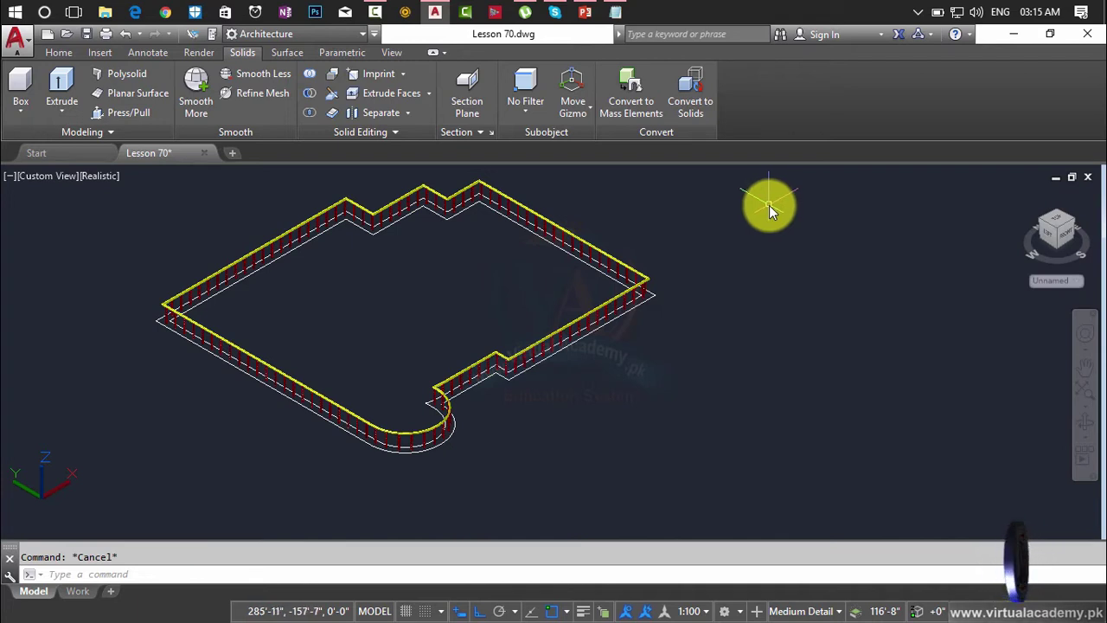
text(m)
key(Return)
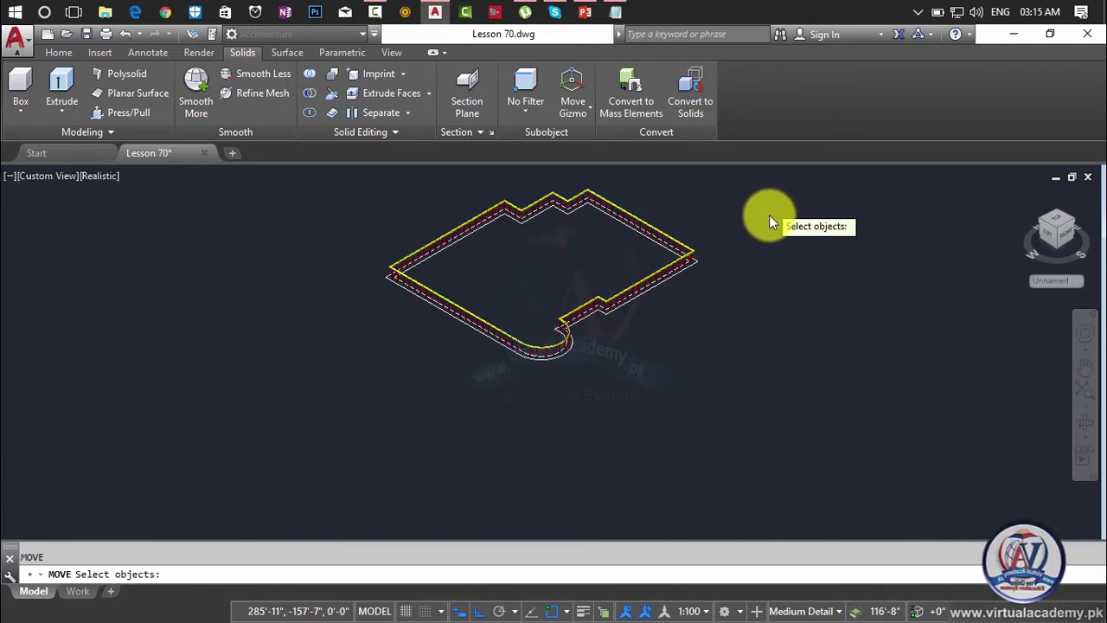
scroll(760, 268, down, 4)
click(796, 200)
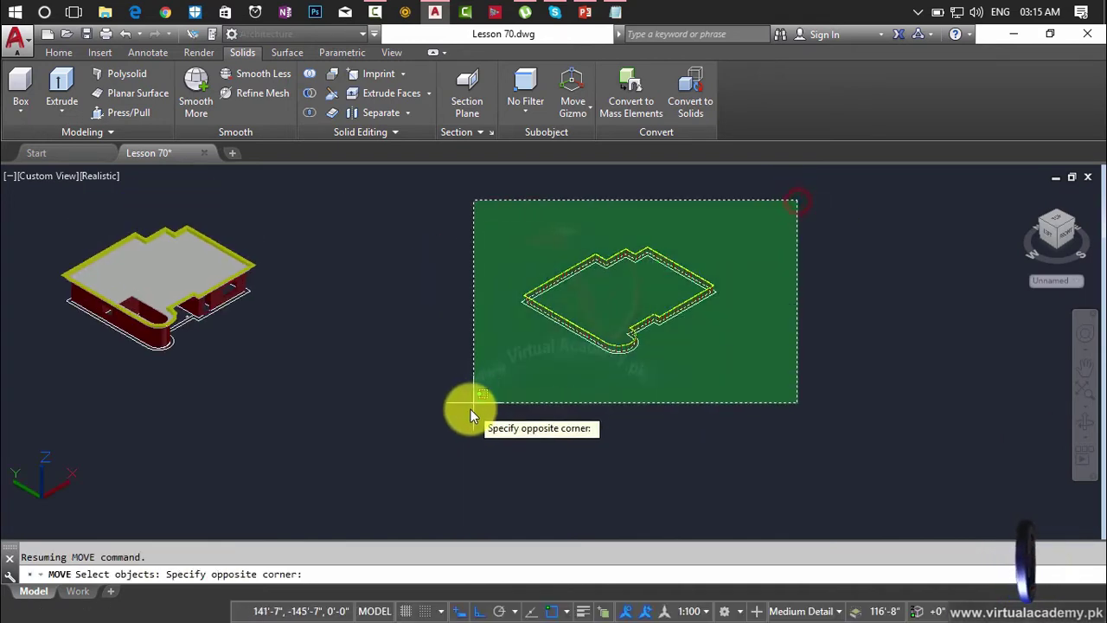
click(470, 410)
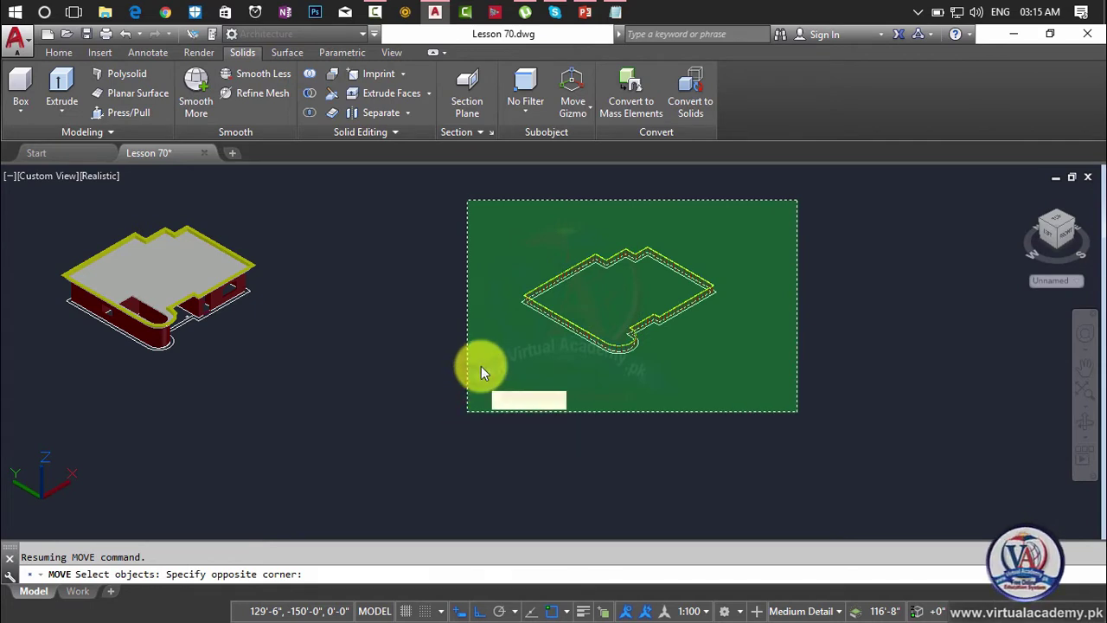
click(532, 347)
key(Return)
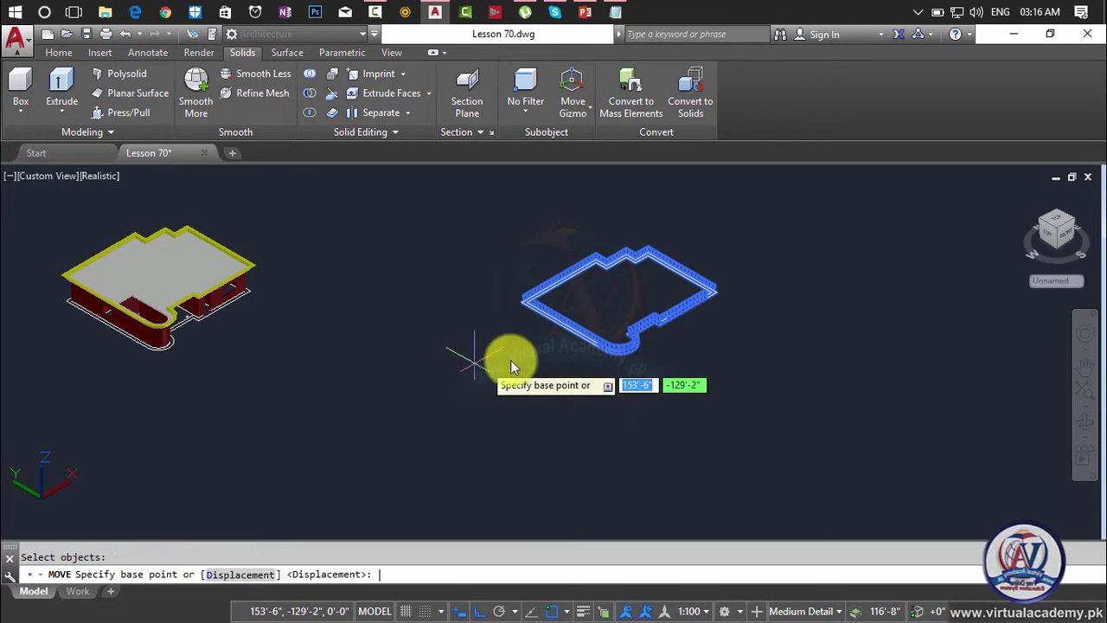
scroll(716, 259, up, 2)
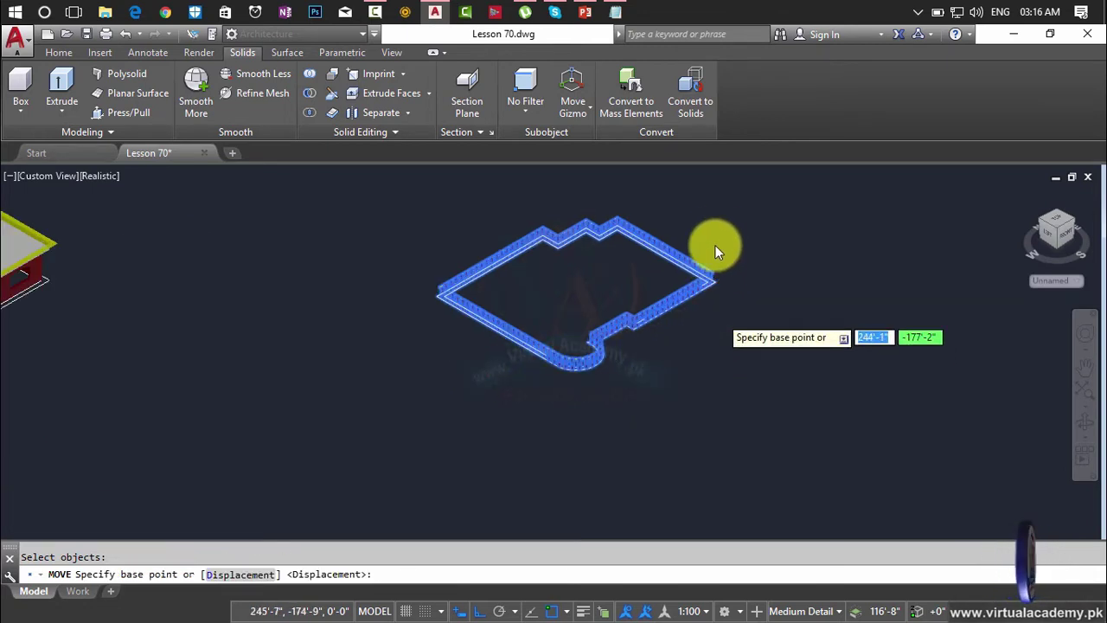
scroll(664, 252, up, 2)
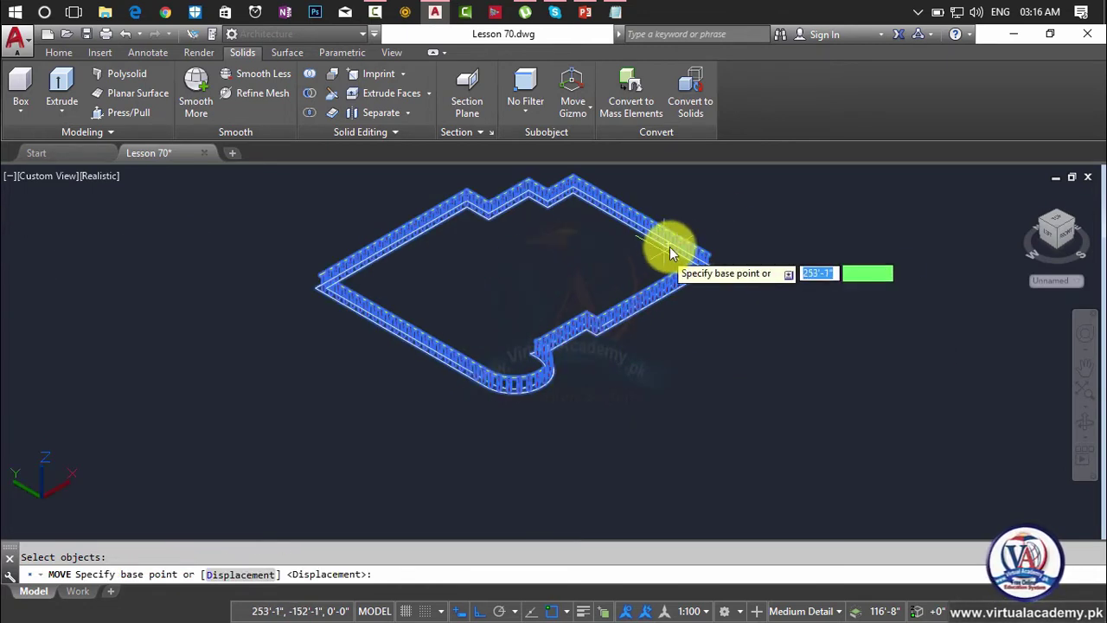
scroll(710, 262, up, 1)
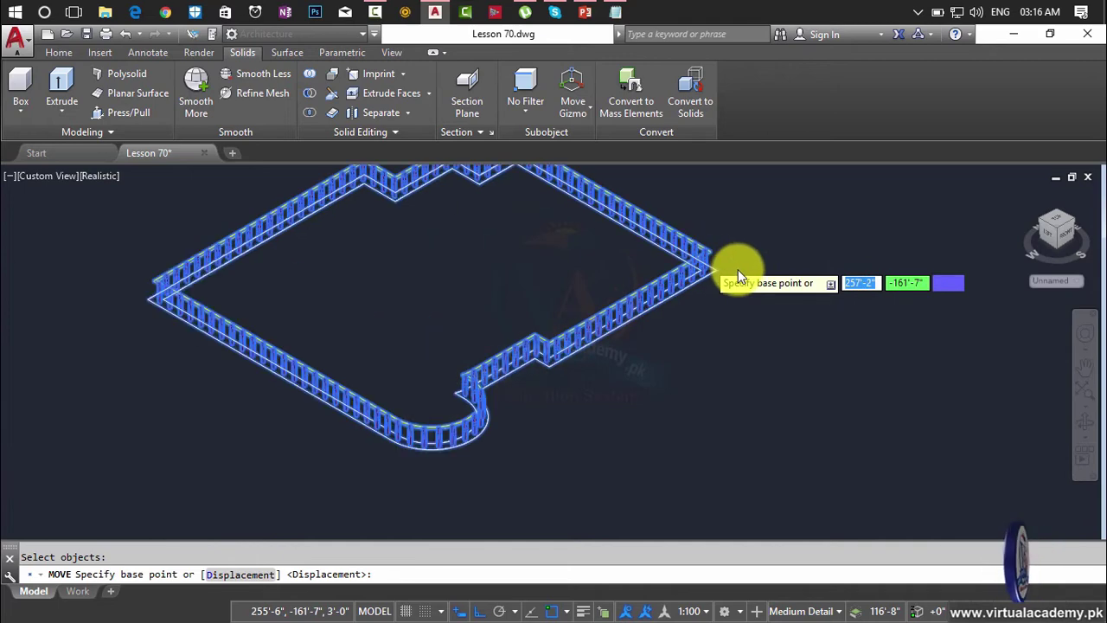
scroll(739, 277, up, 3)
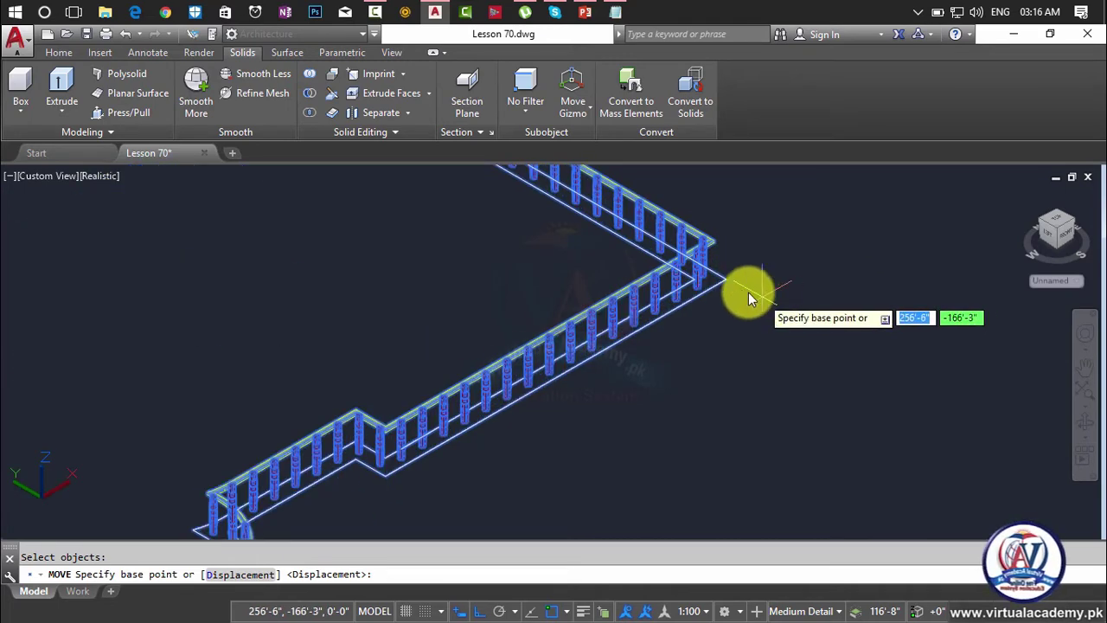
scroll(729, 281, down, 4)
click(723, 278)
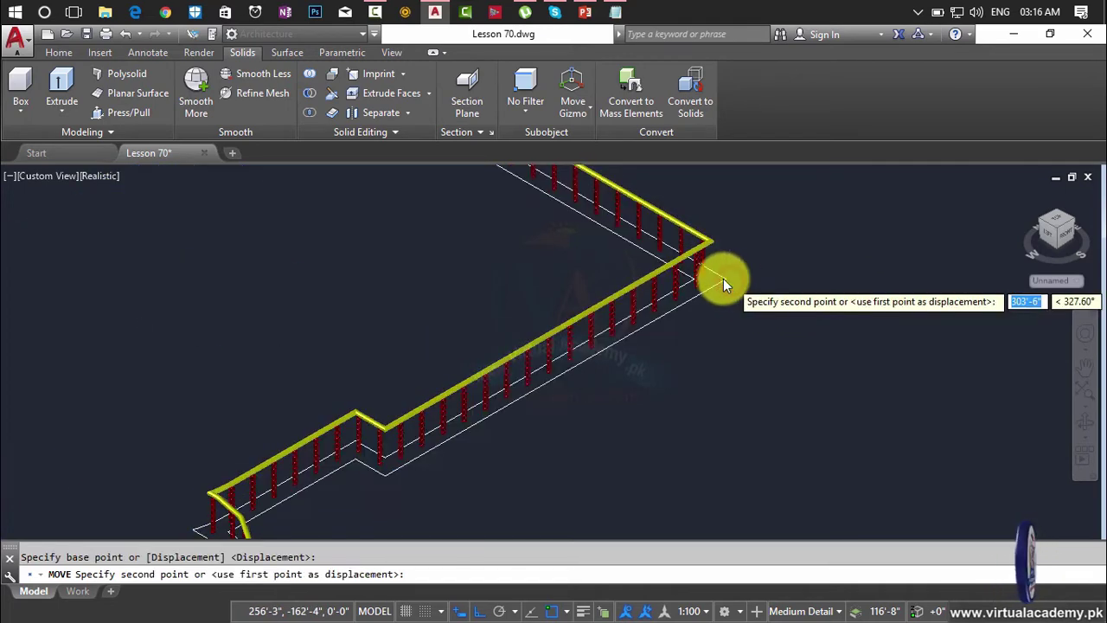
scroll(723, 278, down, 2)
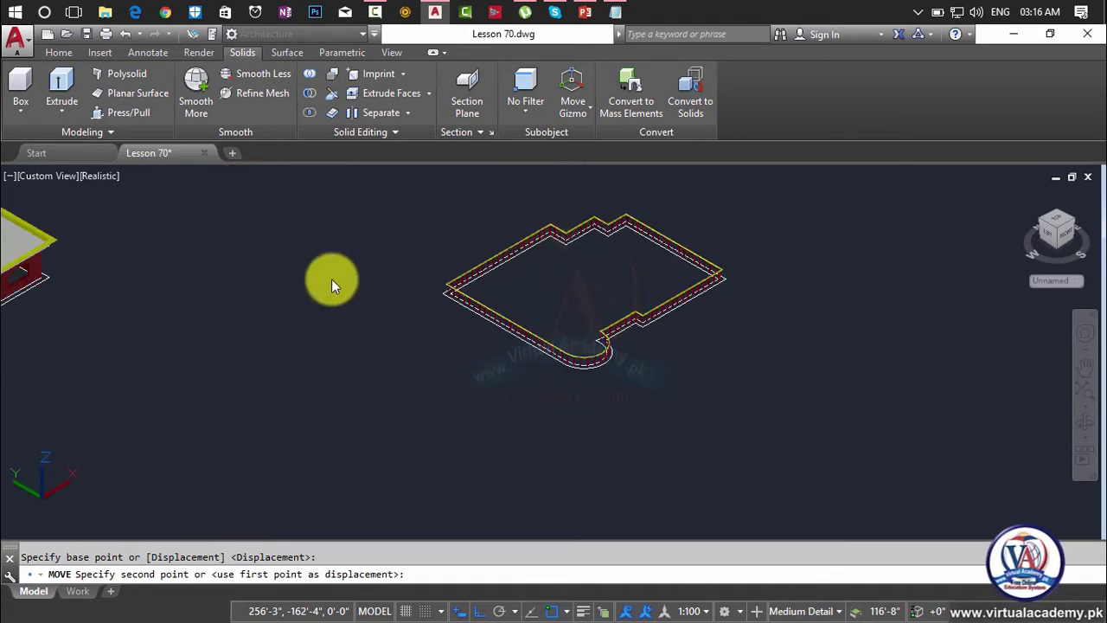
scroll(342, 270, down, 2)
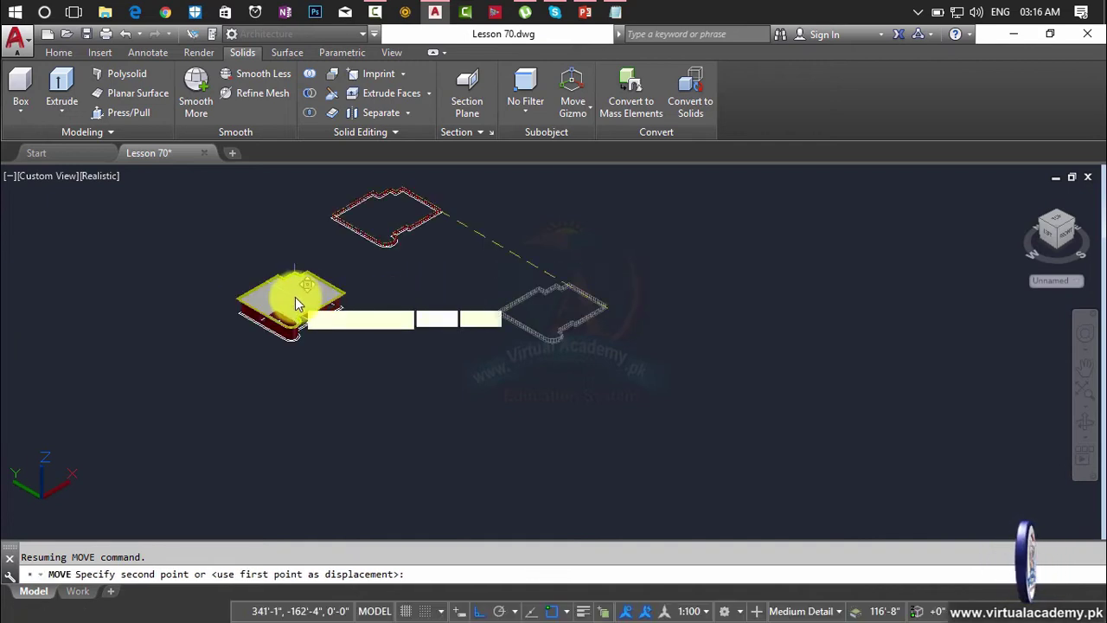
scroll(359, 278, up, 3)
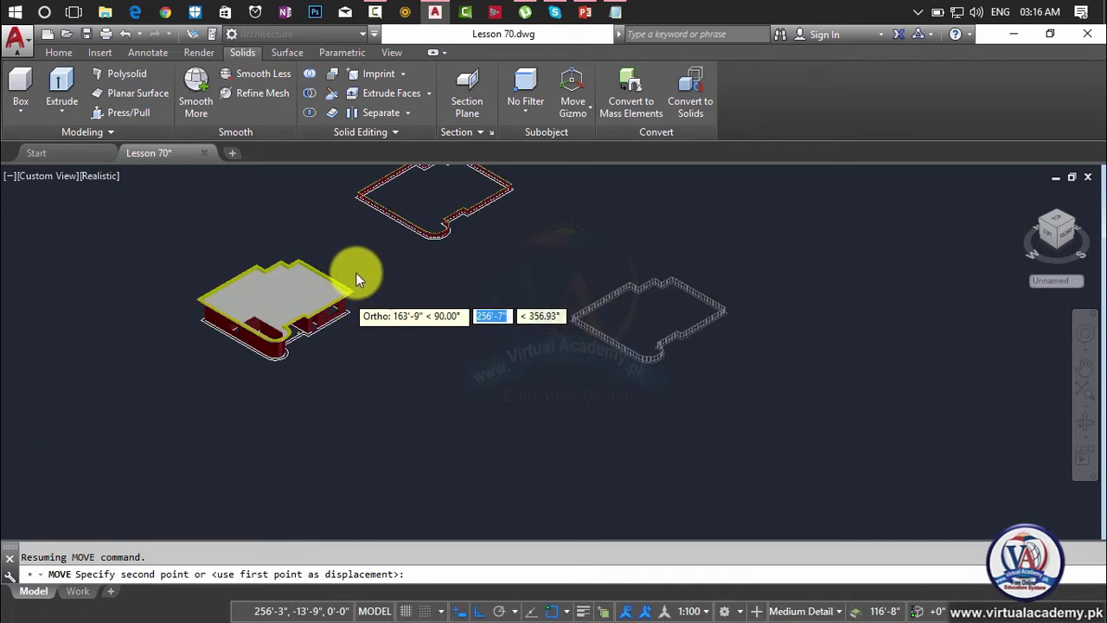
scroll(347, 294, up, 5)
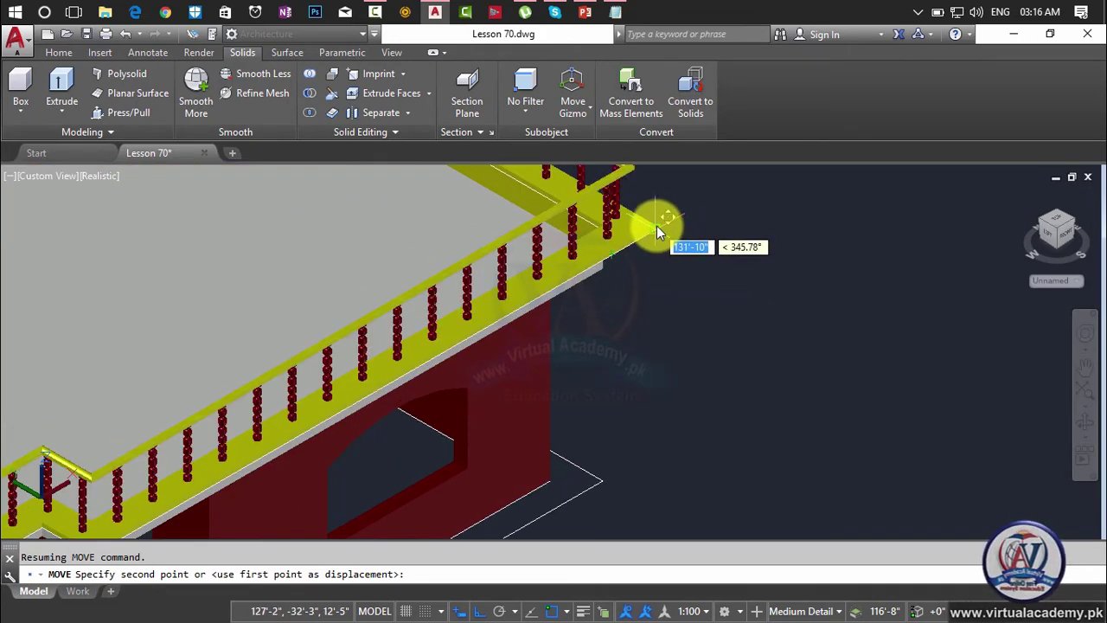
click(658, 223)
Step: Inspect how the railing sits on the roof edge, close up at the posts and around the whole building
scroll(658, 223, down, 2)
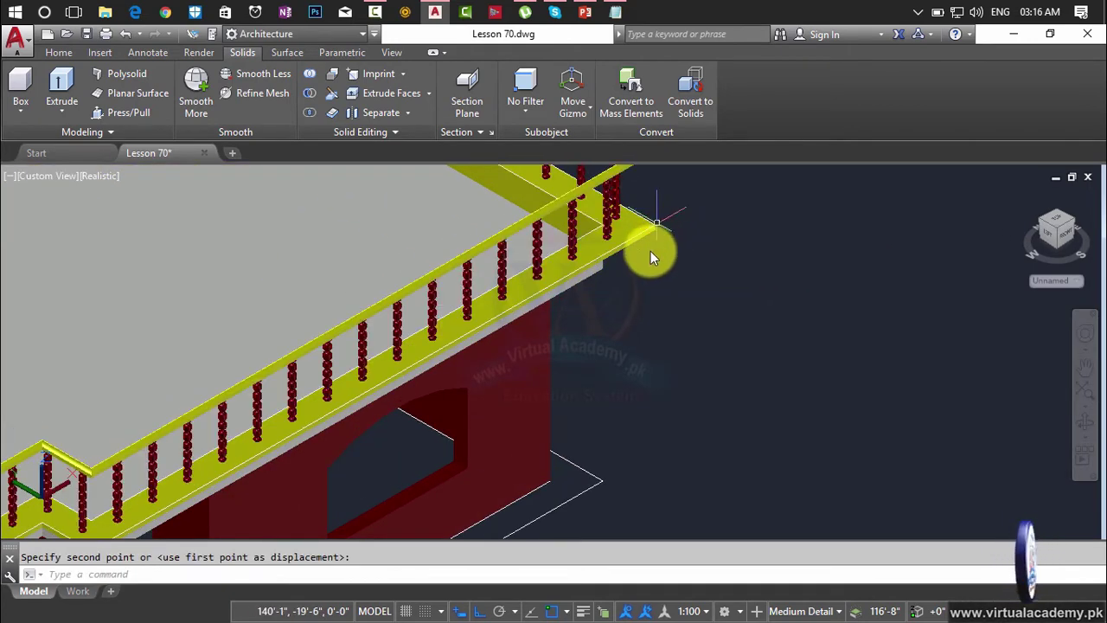
scroll(651, 256, down, 2)
scroll(650, 256, down, 3)
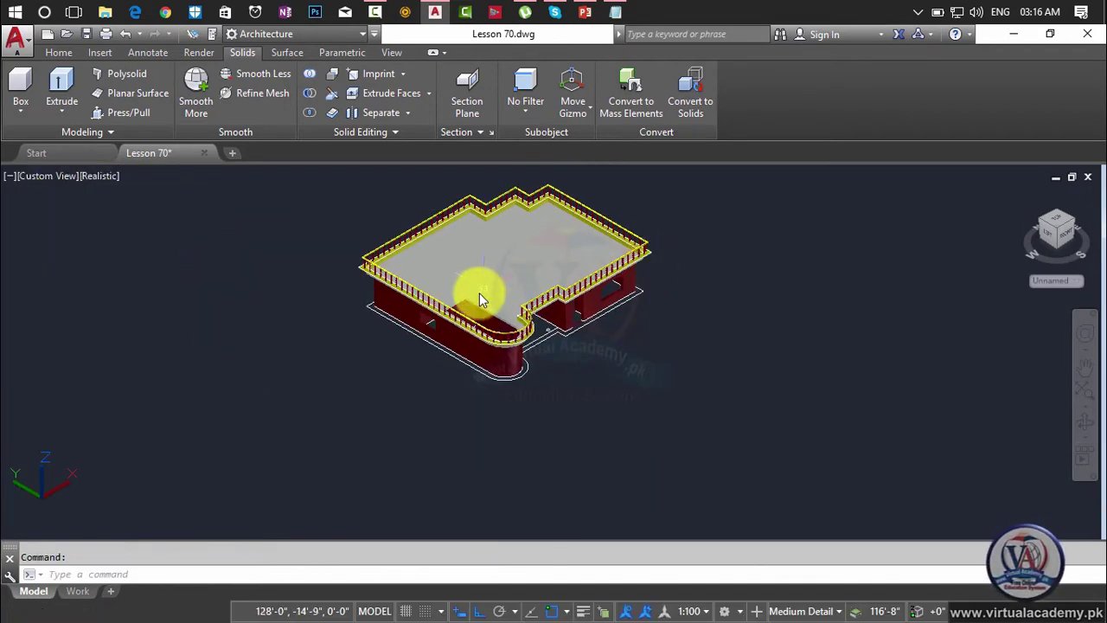
key(Escape)
scroll(501, 242, up, 6)
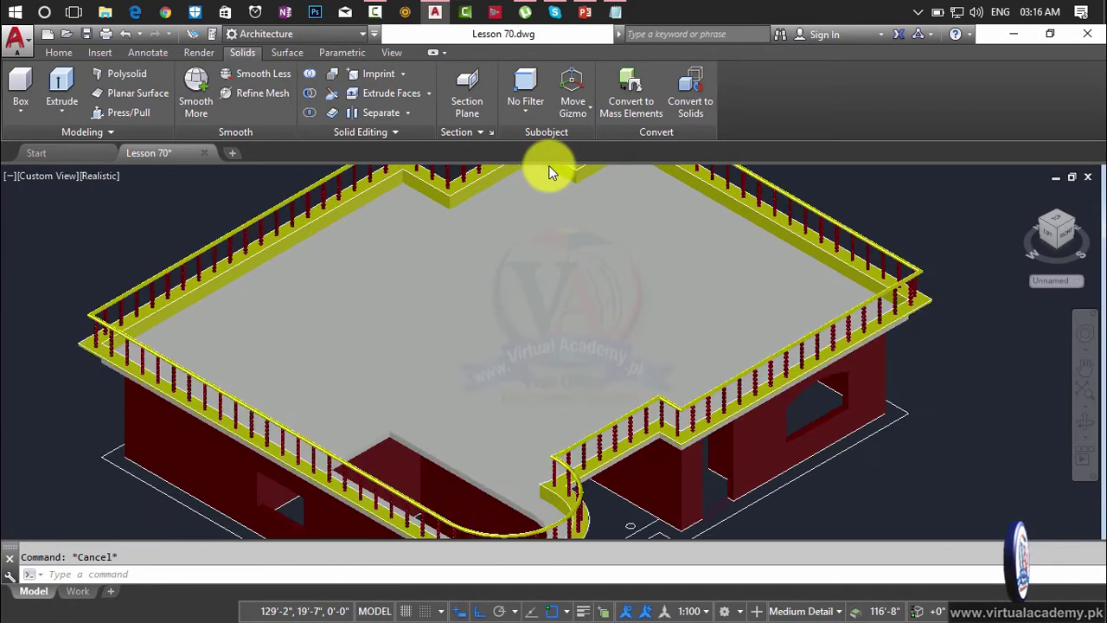
scroll(549, 292, up, 6)
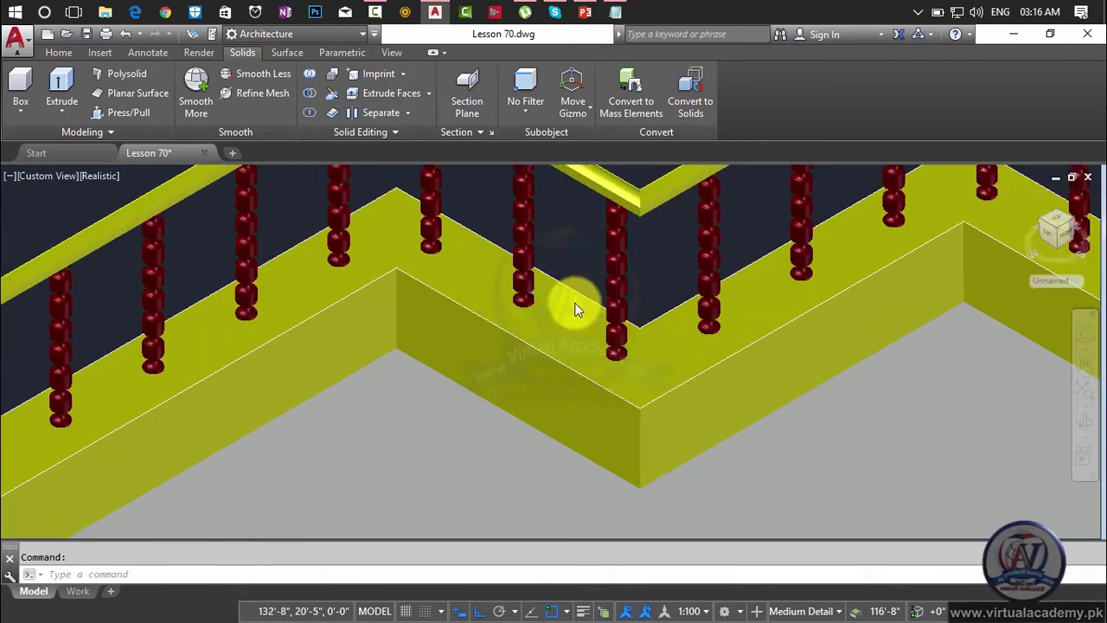
scroll(574, 307, down, 8)
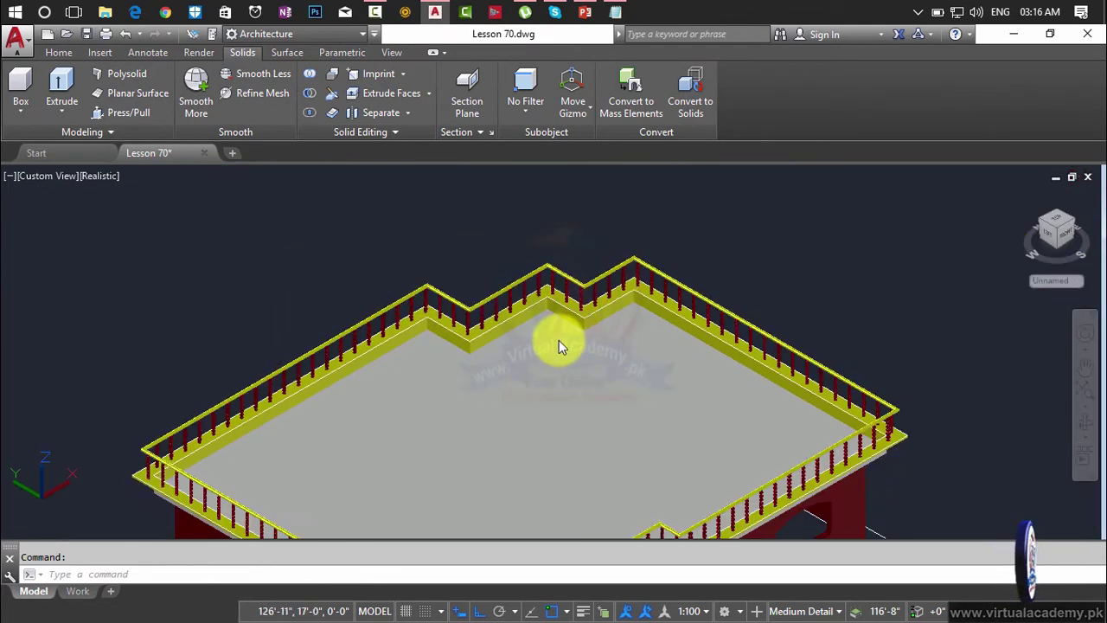
shift+middle_drag(564, 340, 619, 287)
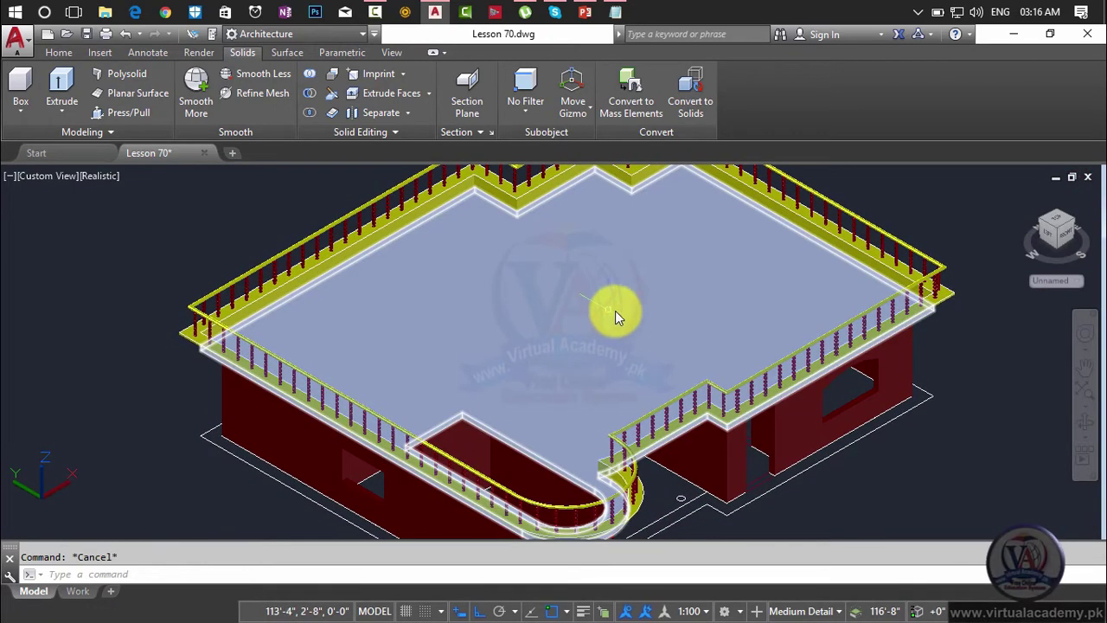
scroll(799, 278, down, 4)
shift+middle_drag(797, 275, 513, 254)
scroll(704, 275, up, 3)
scroll(702, 275, down, 3)
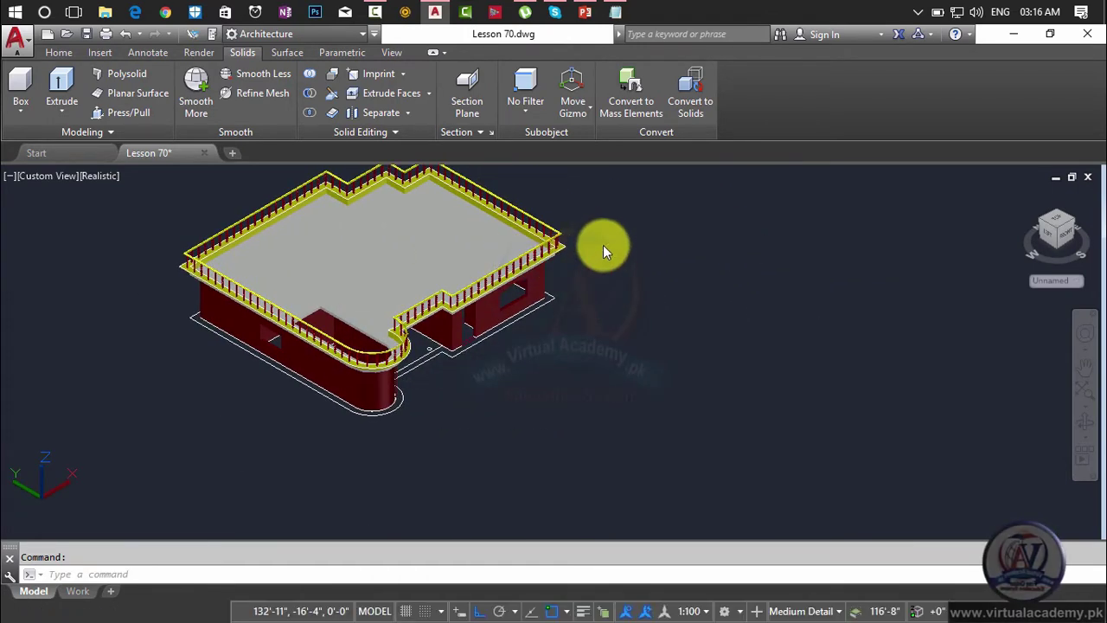
scroll(606, 242, up, 4)
scroll(606, 242, down, 4)
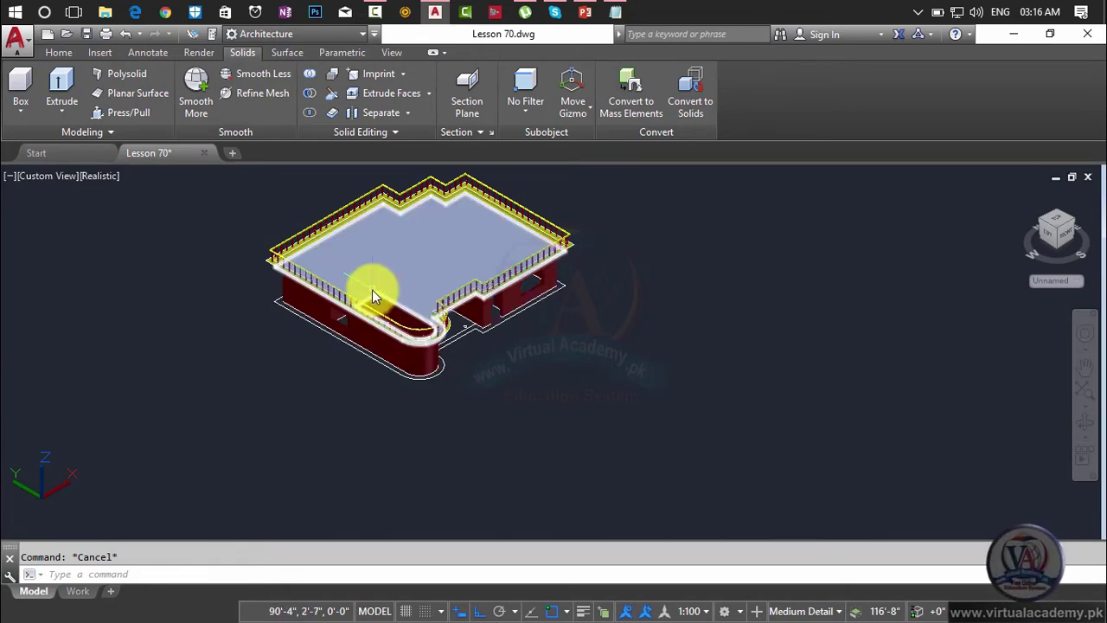
Step: Turn off the current Railing layer and the Roof, Shade, Walls and Windows layers
click(57, 51)
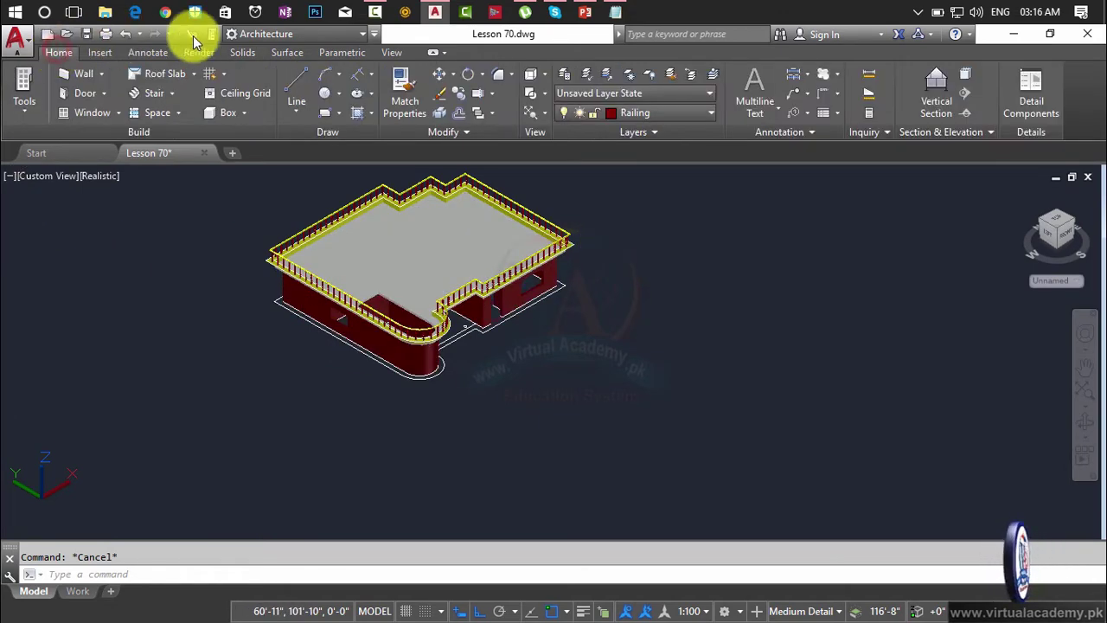
click(621, 117)
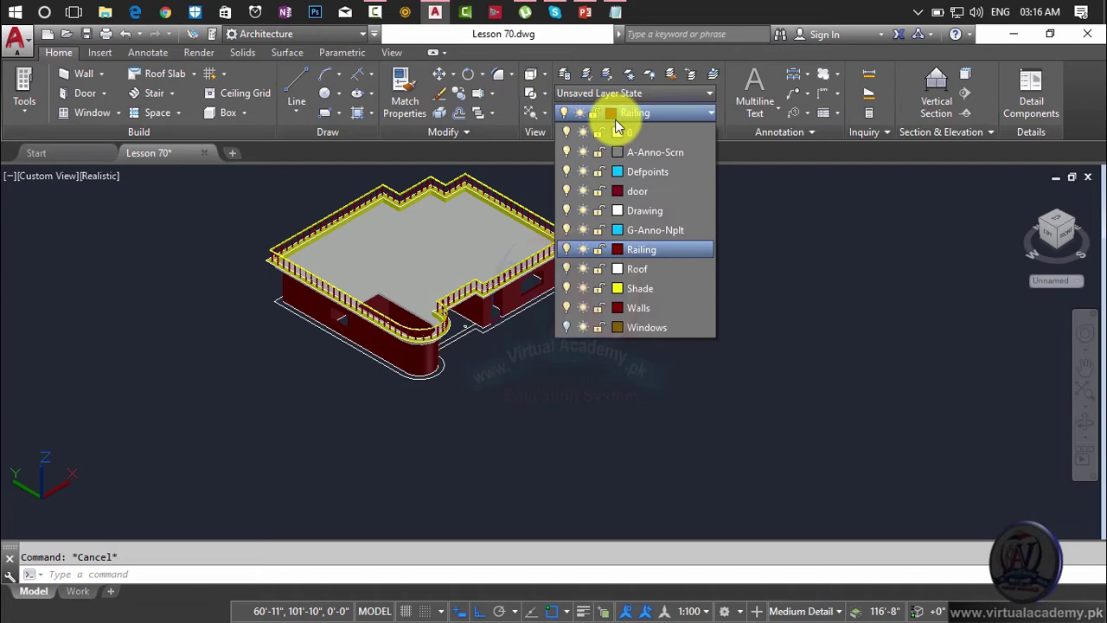
click(568, 253)
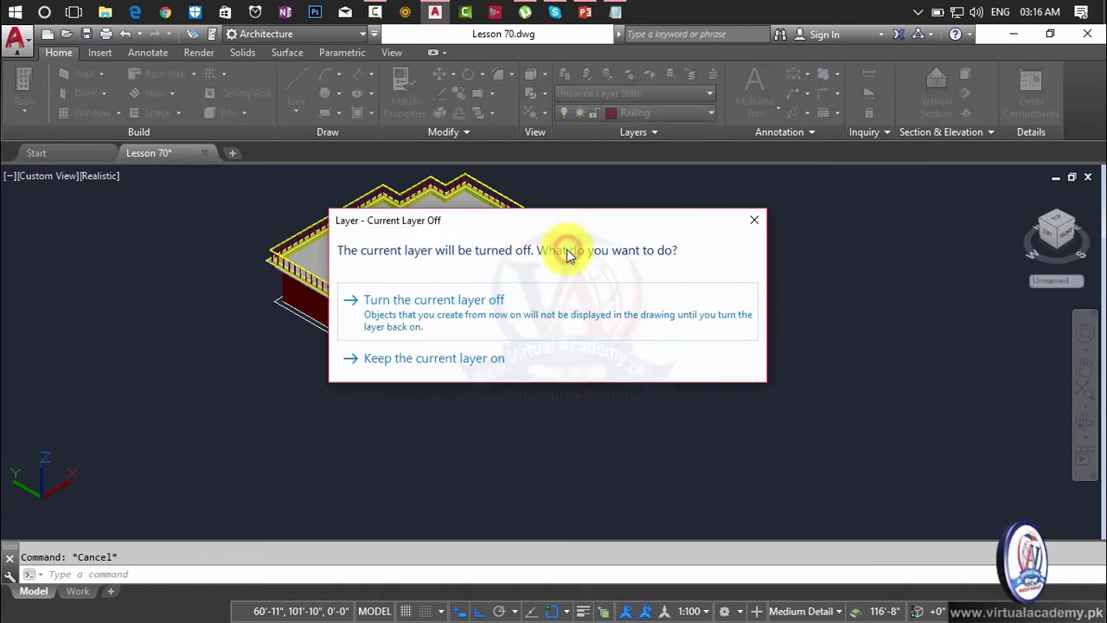
click(487, 299)
click(637, 112)
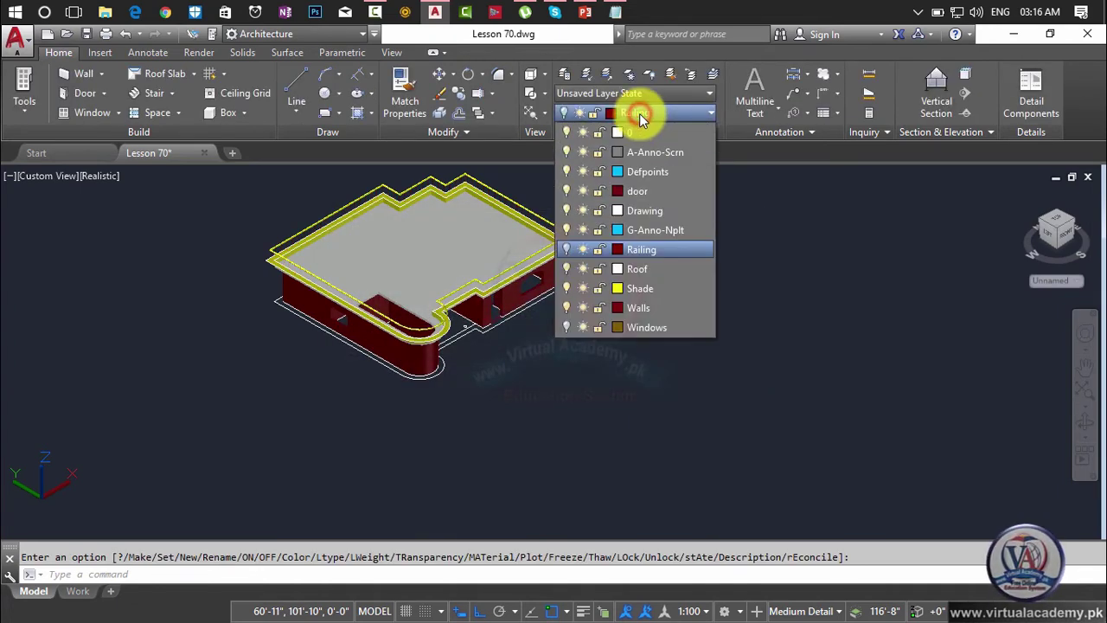
click(566, 288)
click(566, 307)
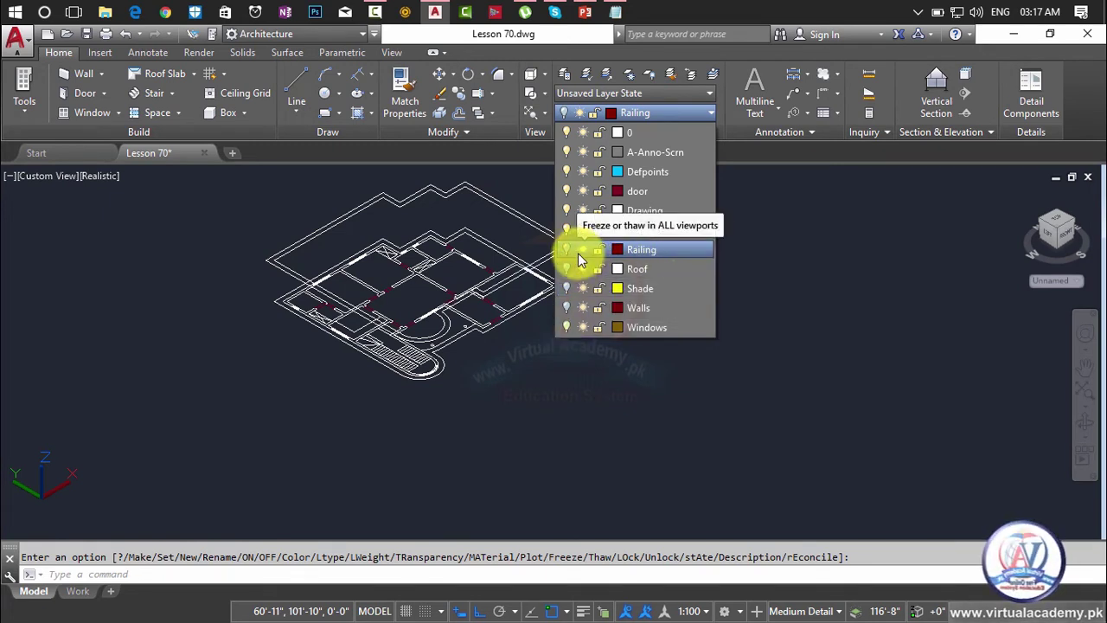
click(566, 327)
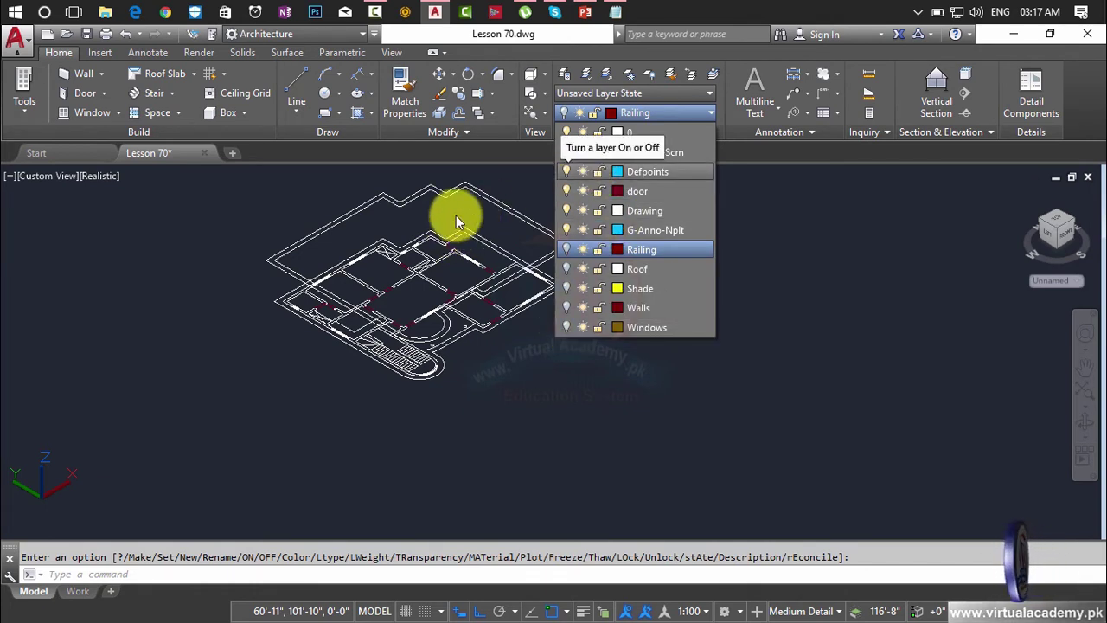
key(Escape)
Step: Delete the two railing outlines at roof level above the floor plan
click(496, 184)
click(471, 196)
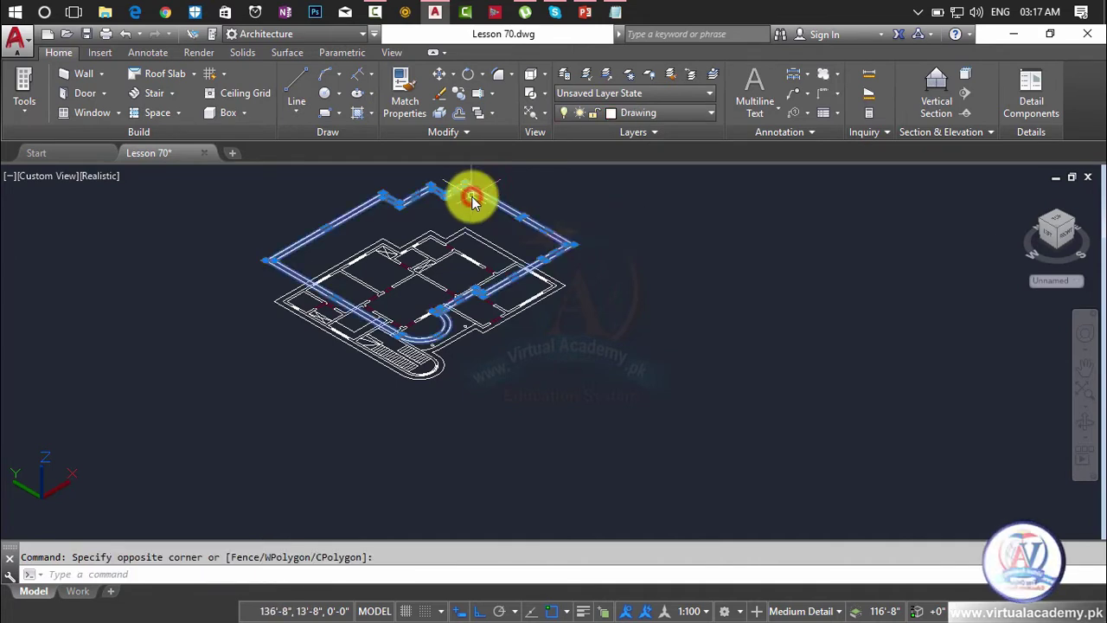
key(Delete)
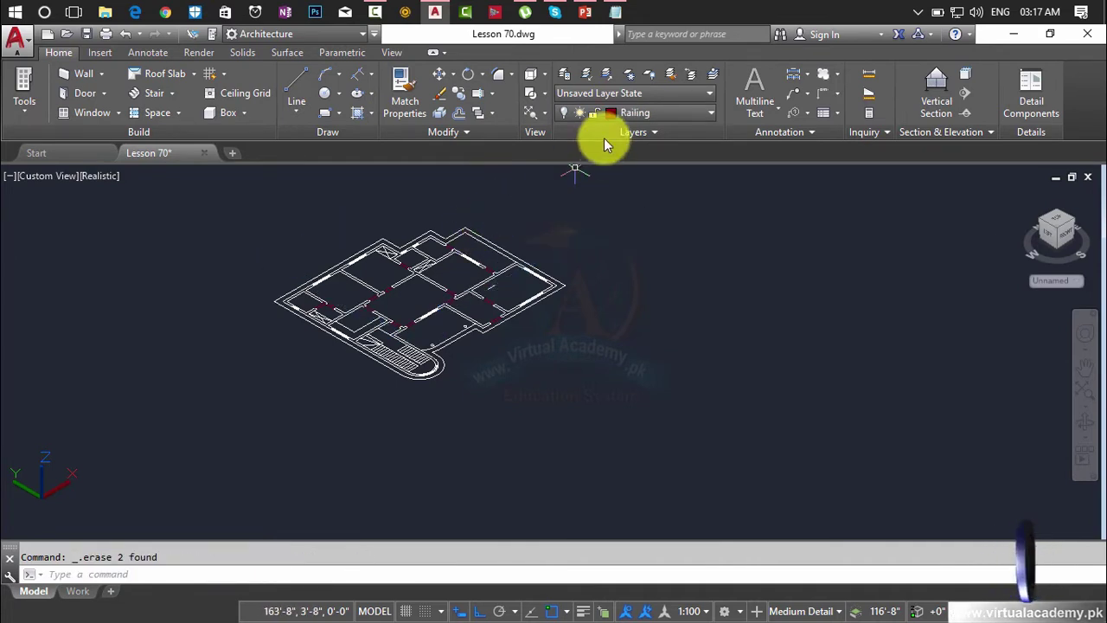
key(Escape)
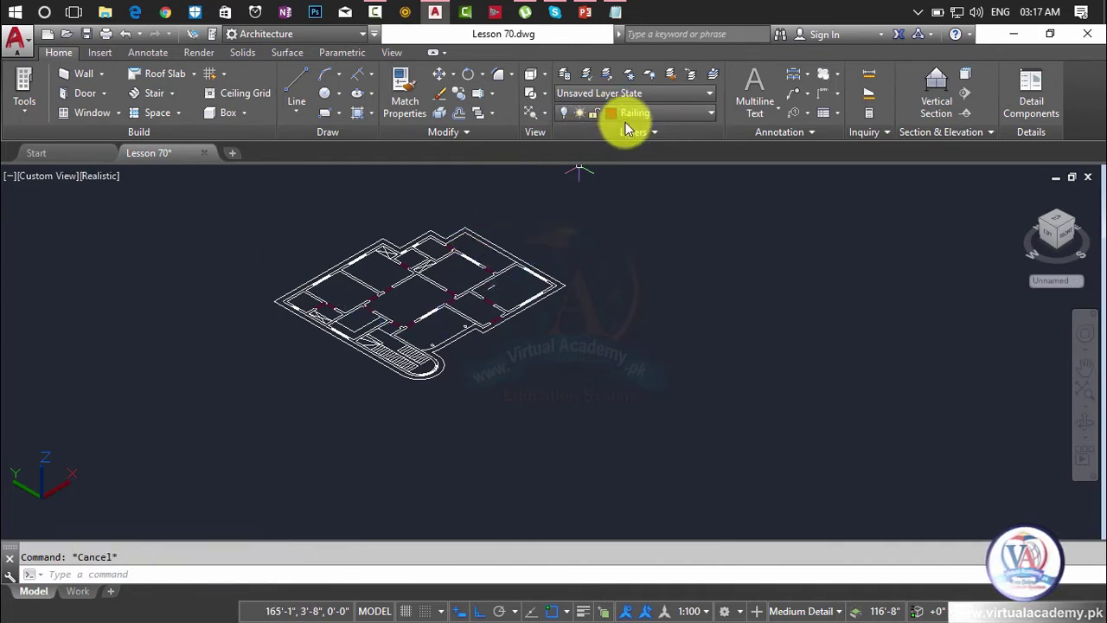
Step: Examine the staircase area of the floor plan, close up at the winder steps and across both flights
scroll(376, 268, up, 3)
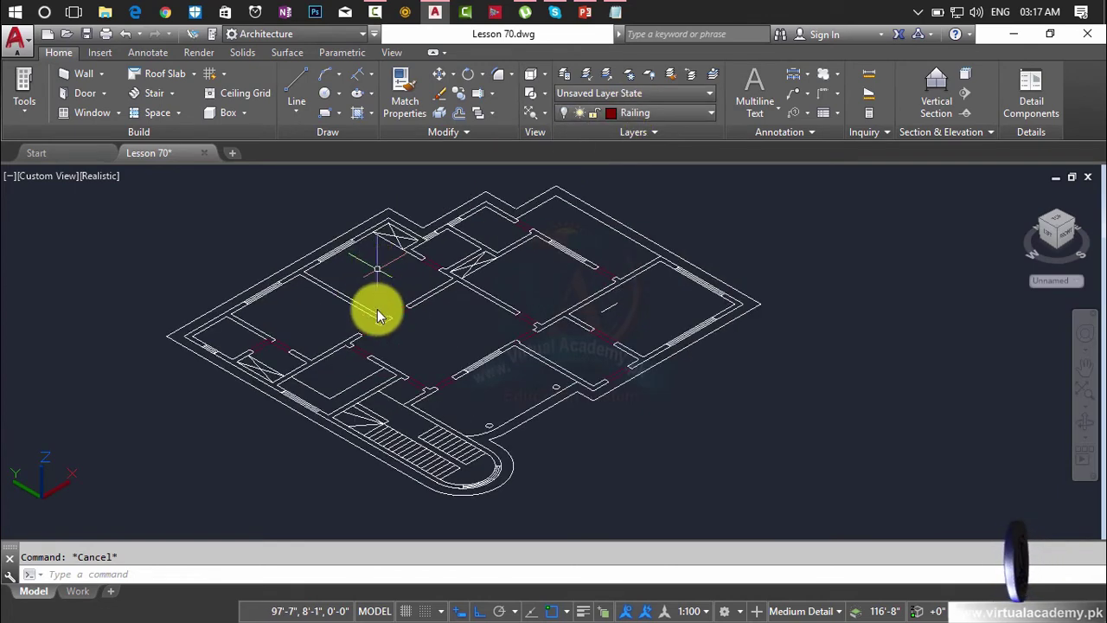
scroll(380, 424, up, 5)
middle_drag(422, 438, 355, 450)
scroll(350, 428, up, 5)
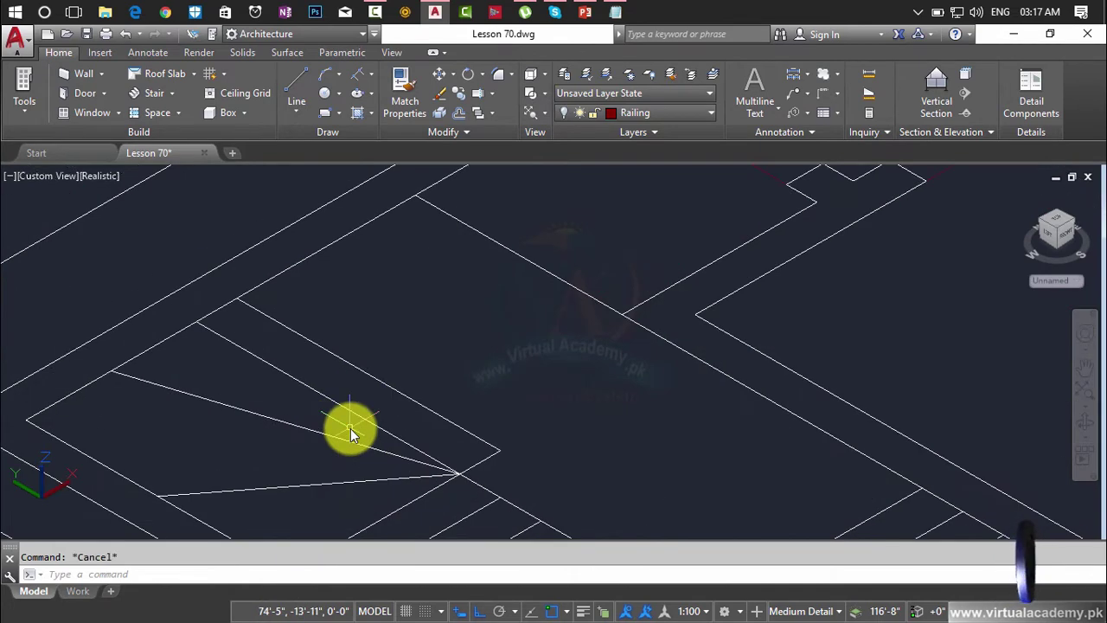
click(187, 50)
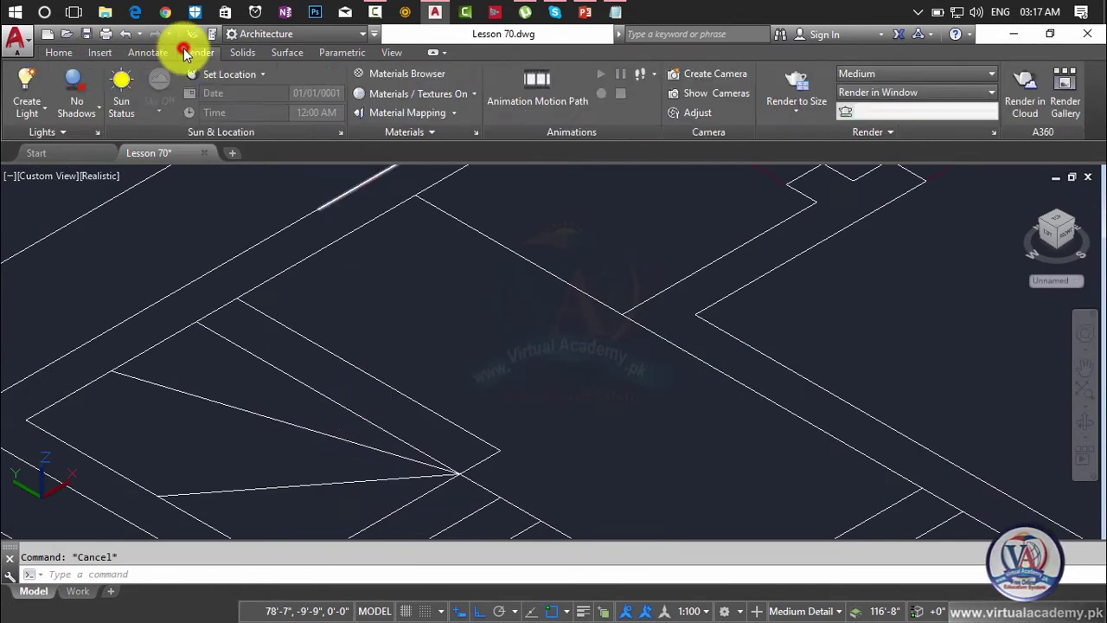
click(239, 50)
scroll(411, 371, down, 3)
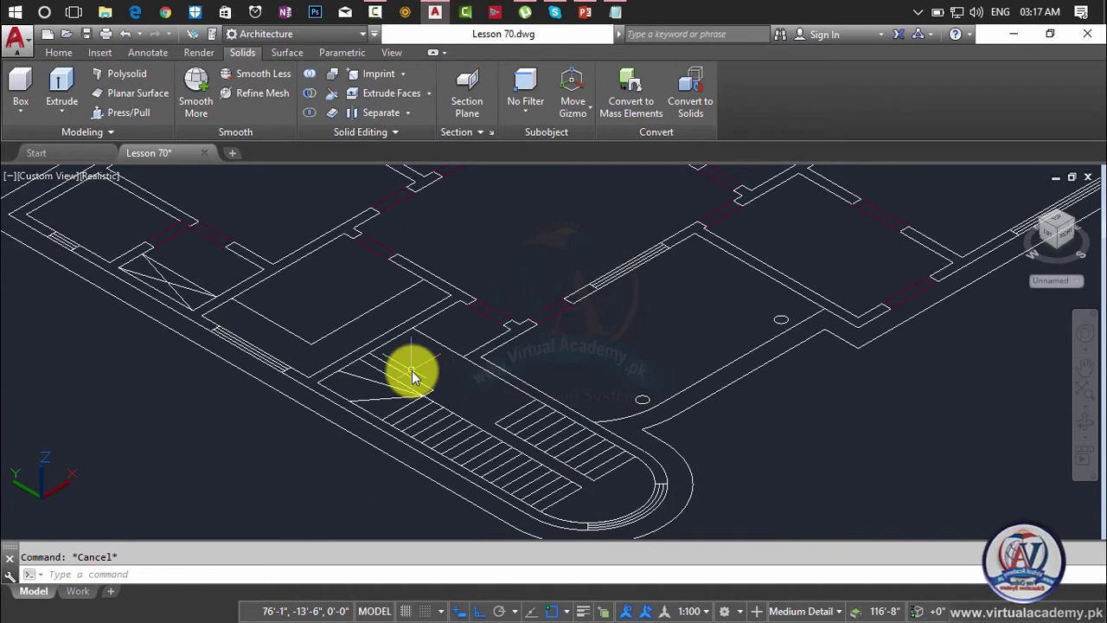
middle_drag(412, 374, 357, 327)
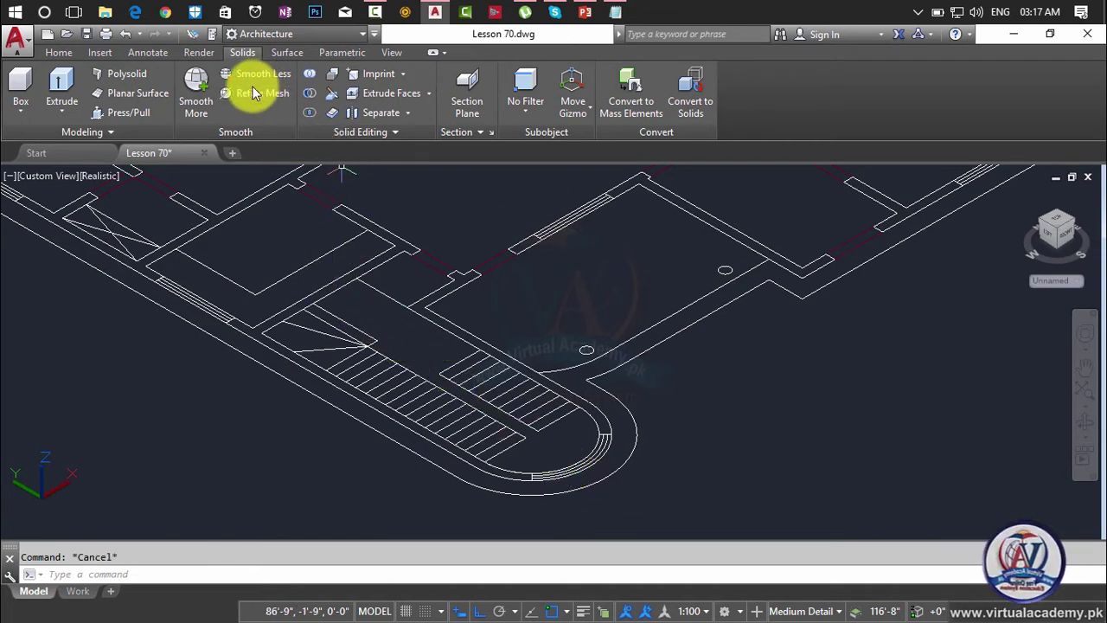
click(126, 113)
scroll(326, 315, up, 5)
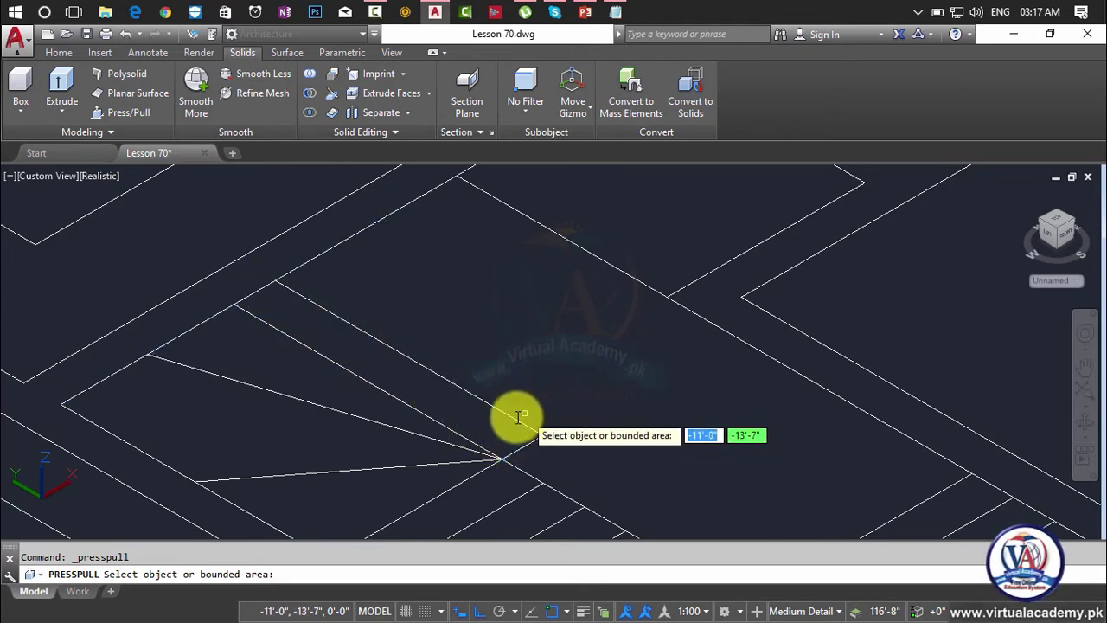
key(Escape)
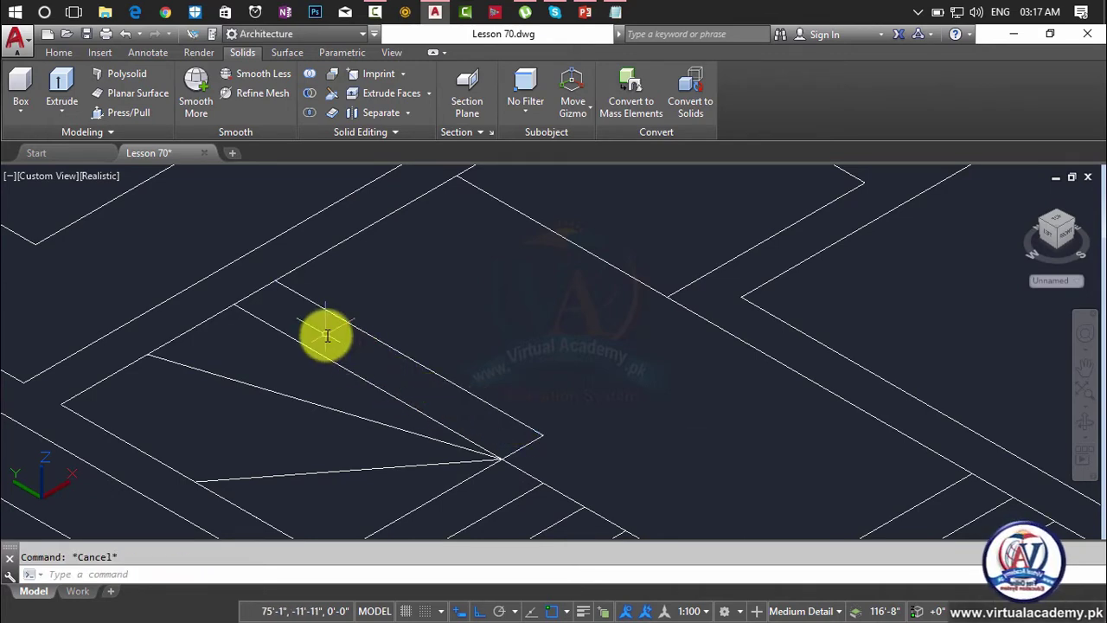
key(Return)
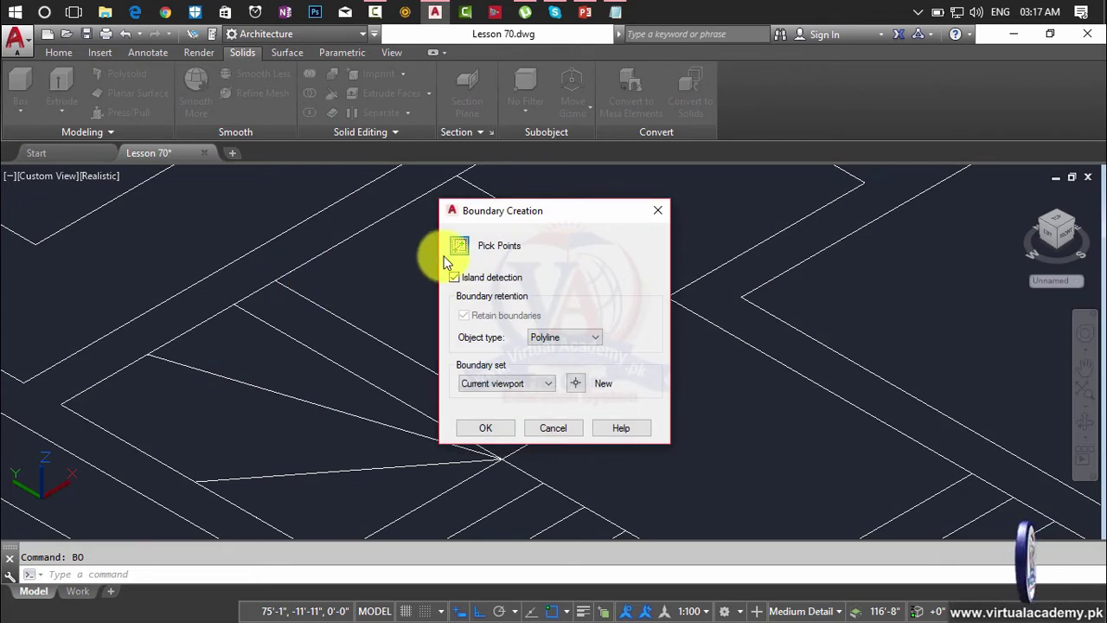
click(456, 249)
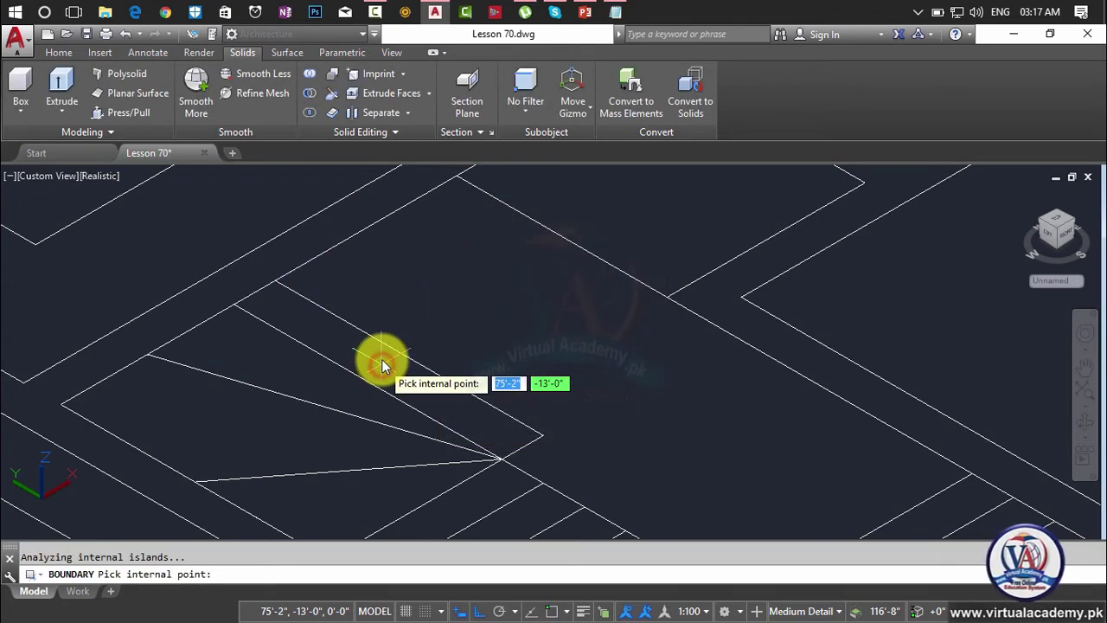
click(381, 349)
key(Escape)
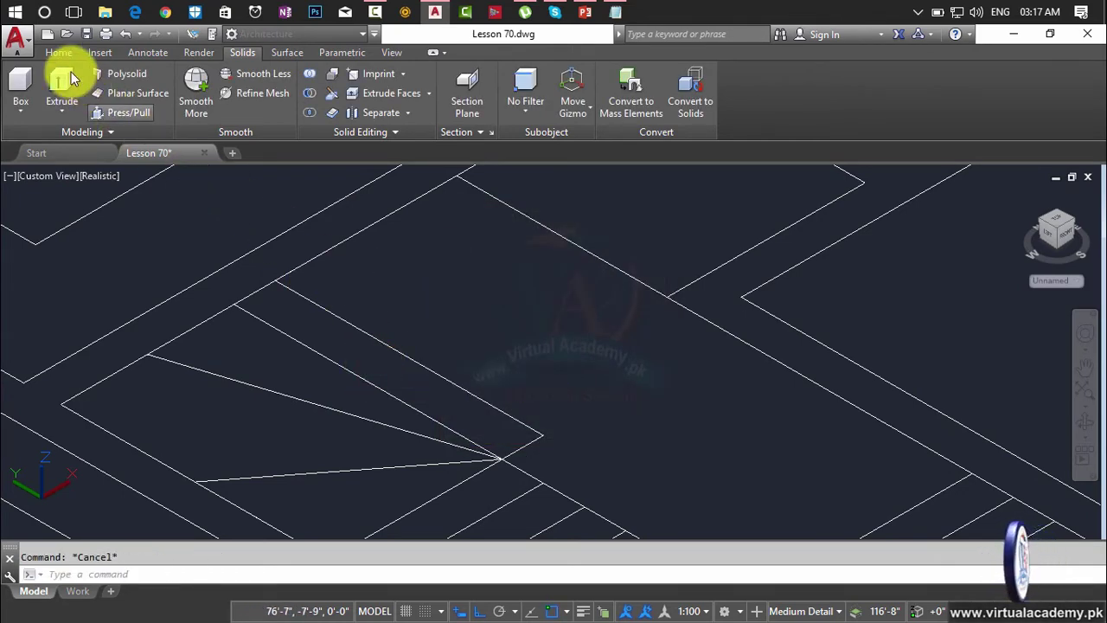
Step: Make the Drawing layer current in place of the Railing layer
click(57, 54)
click(618, 111)
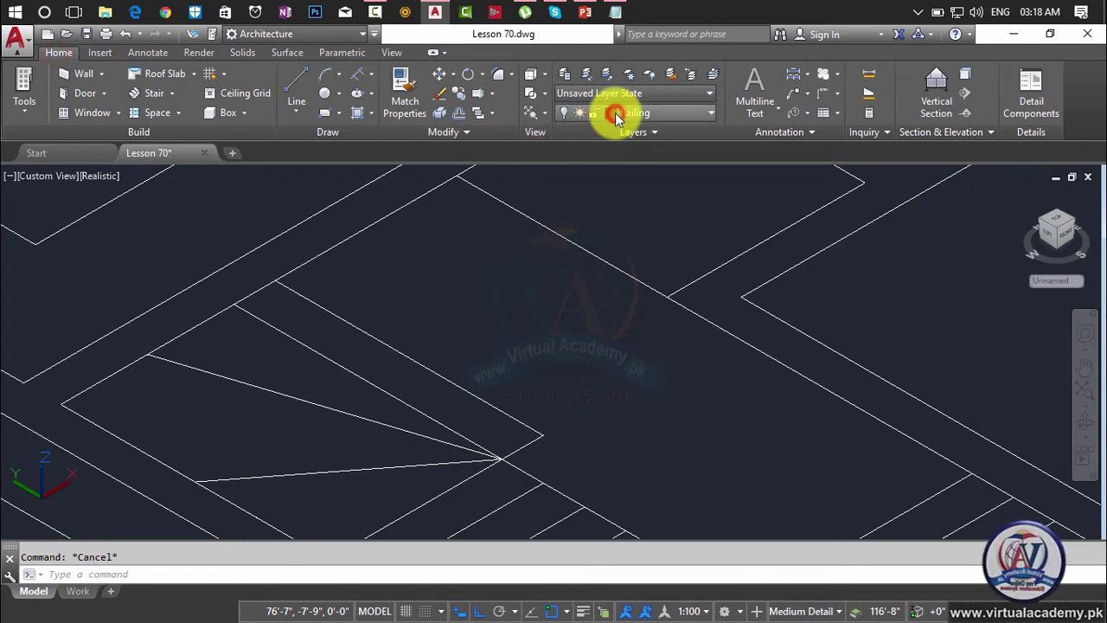
click(638, 212)
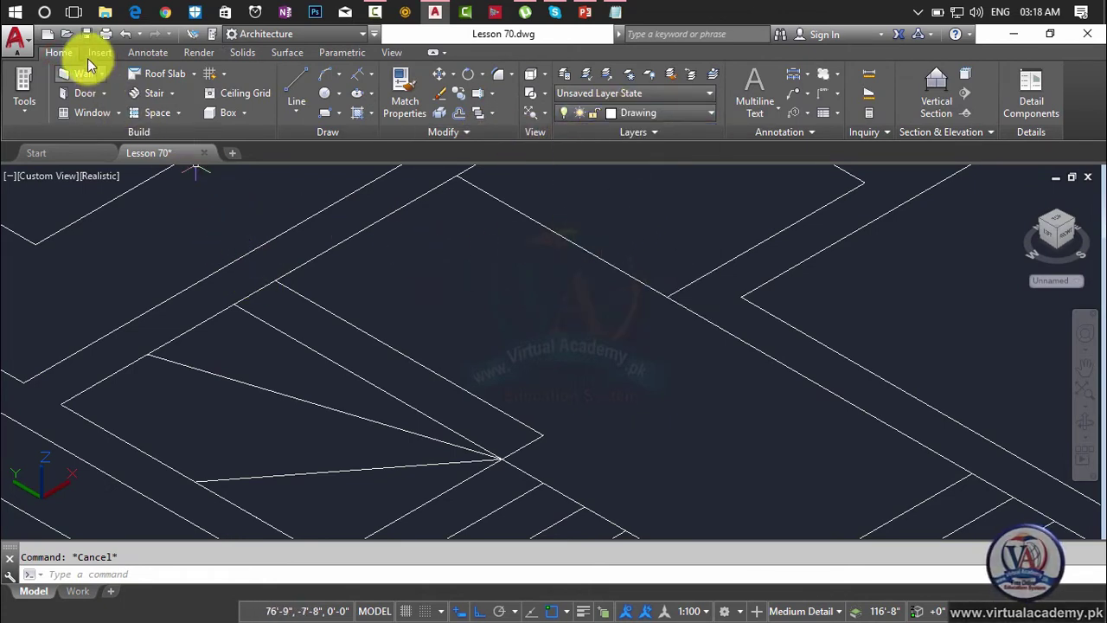
Step: Create a new layer named Stairs
click(560, 76)
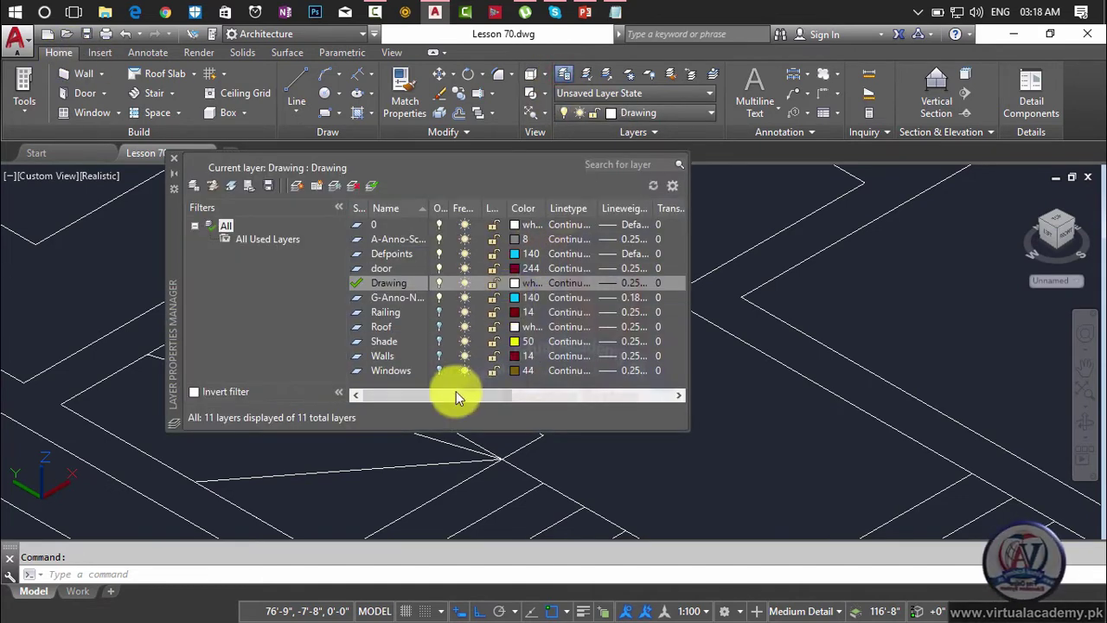
click(188, 186)
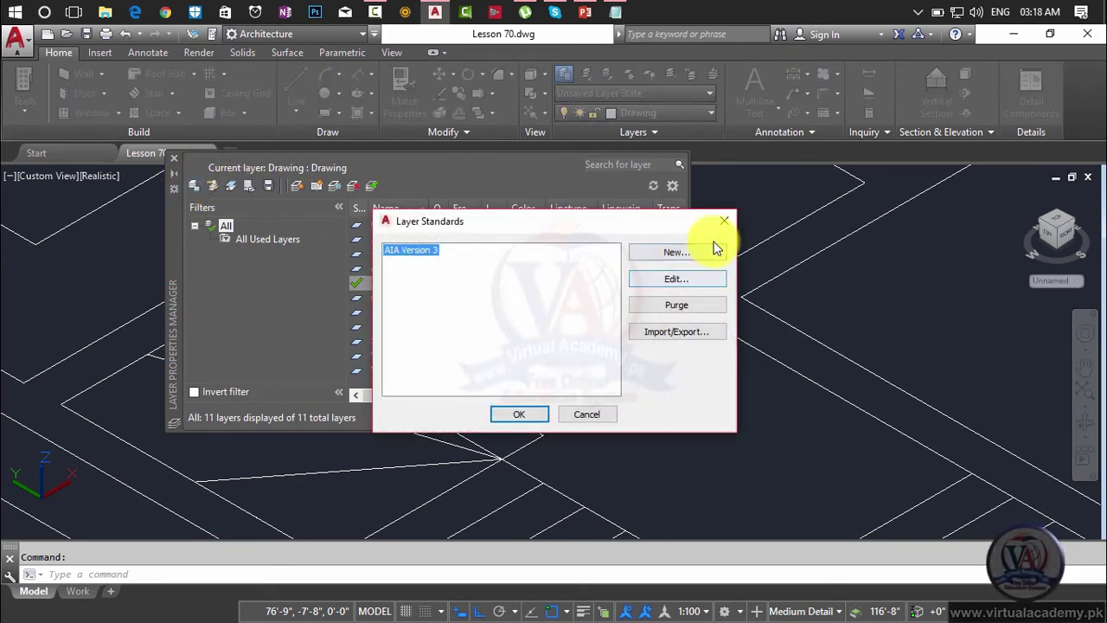
click(719, 225)
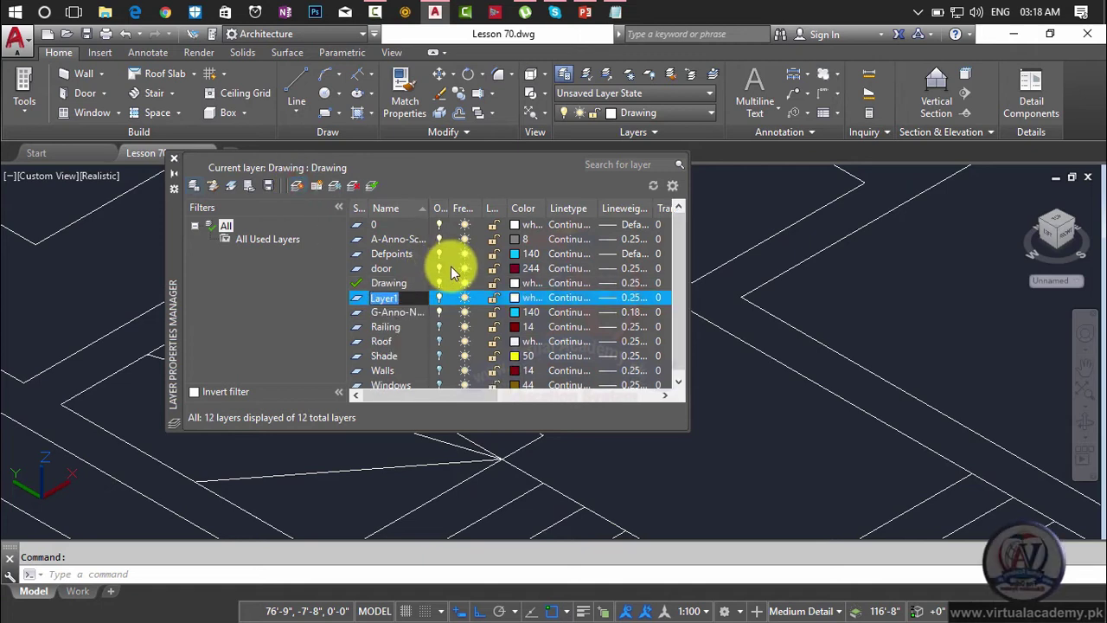
text(Stairs)
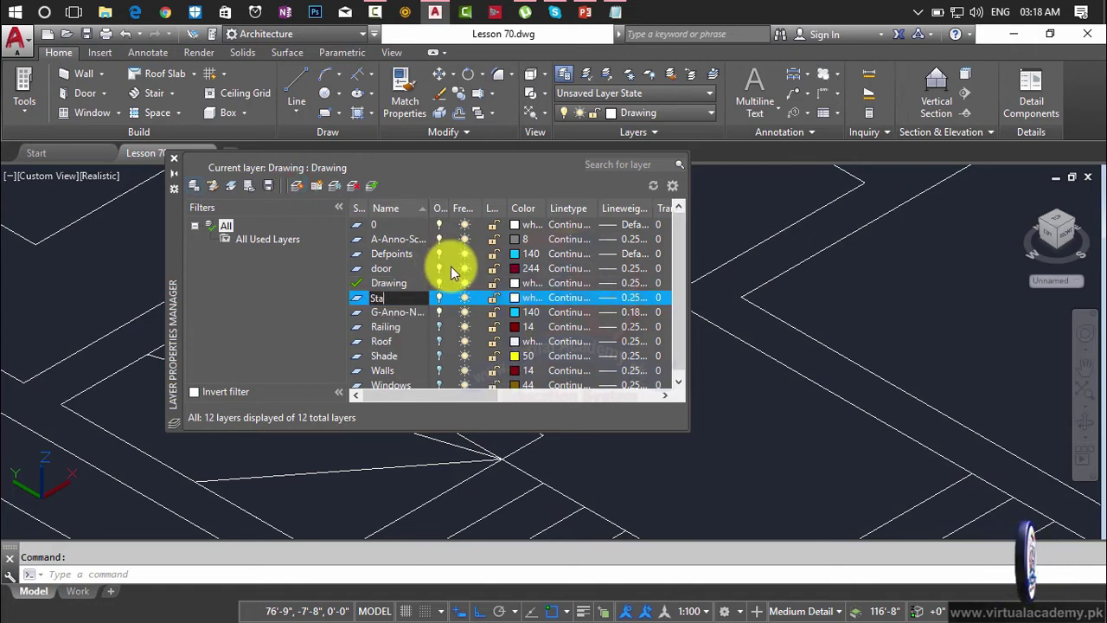
Step: Set the Stairs layer's color to index color 113 and close the layer manager
click(515, 299)
click(516, 292)
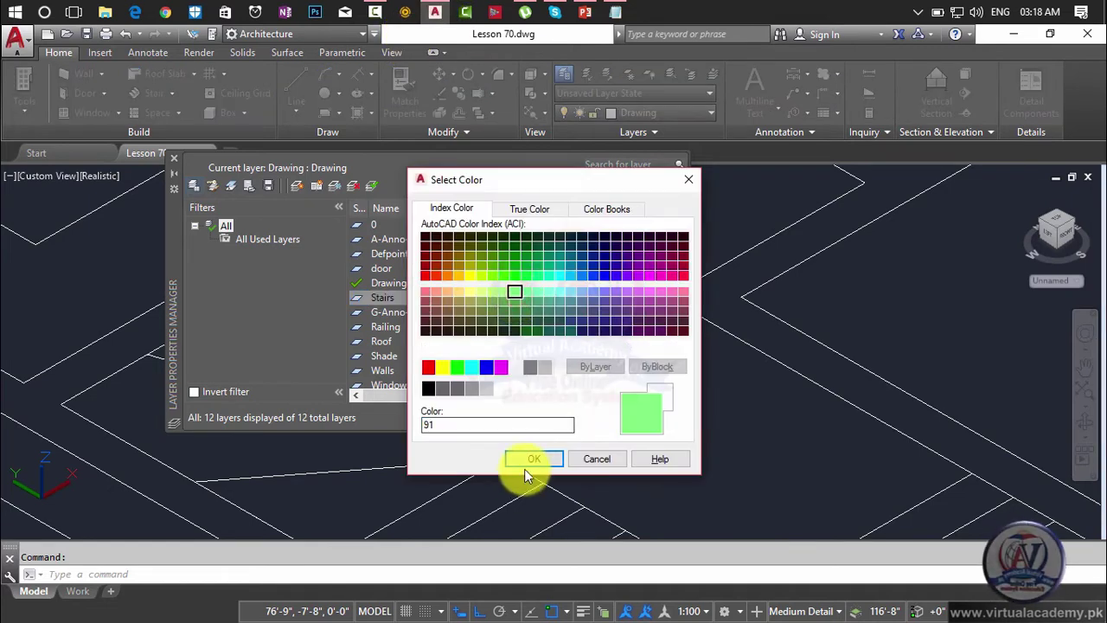
click(503, 275)
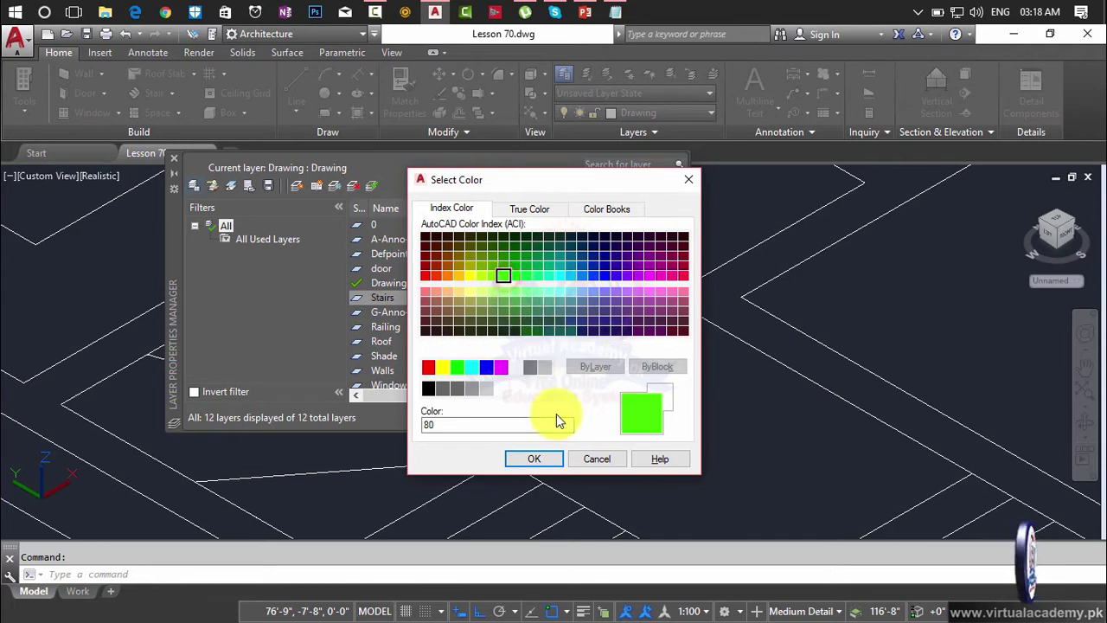
click(538, 300)
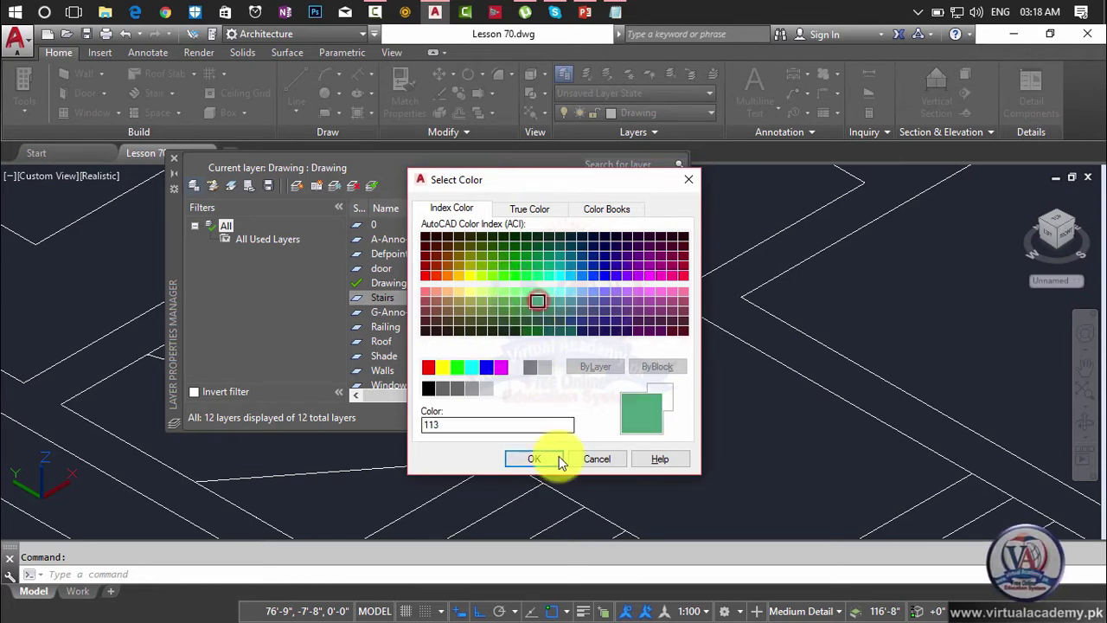
click(543, 458)
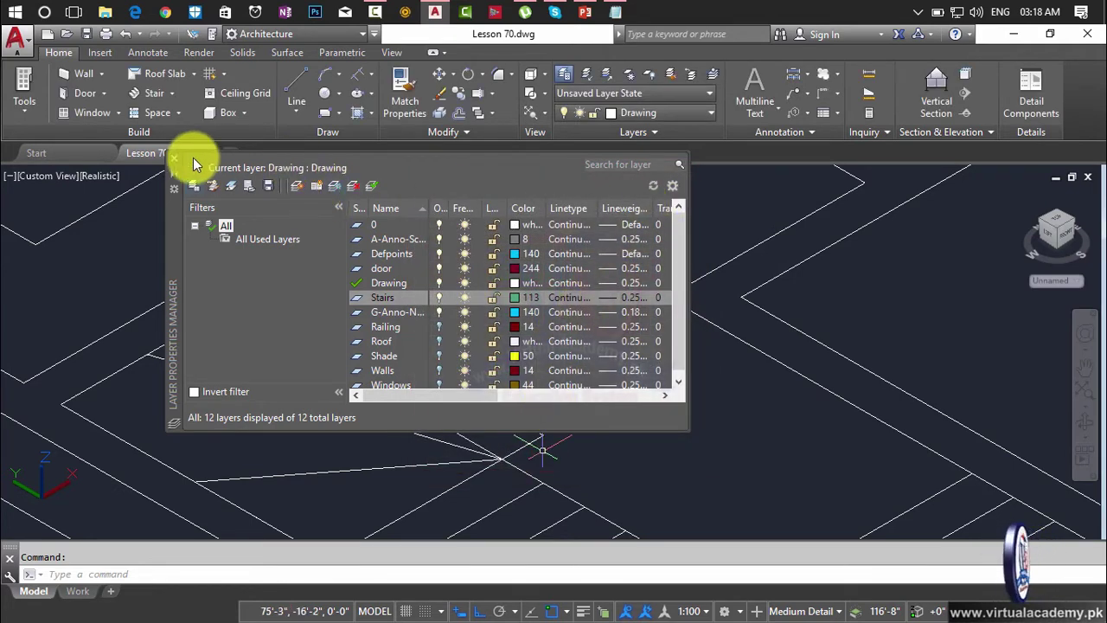
click(176, 162)
Step: Make Stairs the current layer
scroll(320, 326, down, 2)
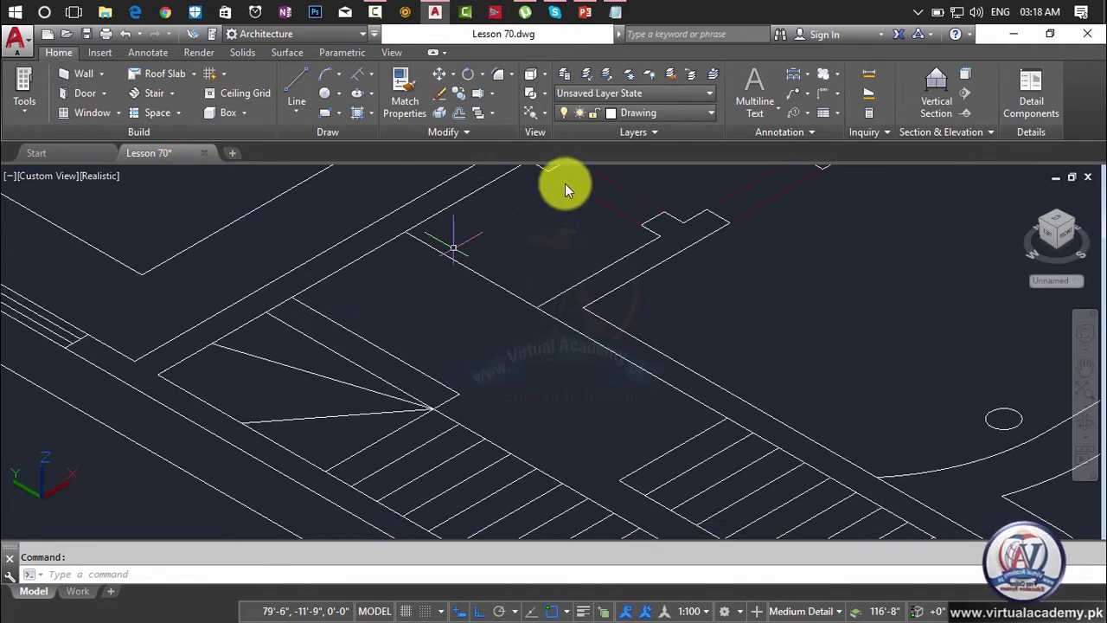
click(644, 116)
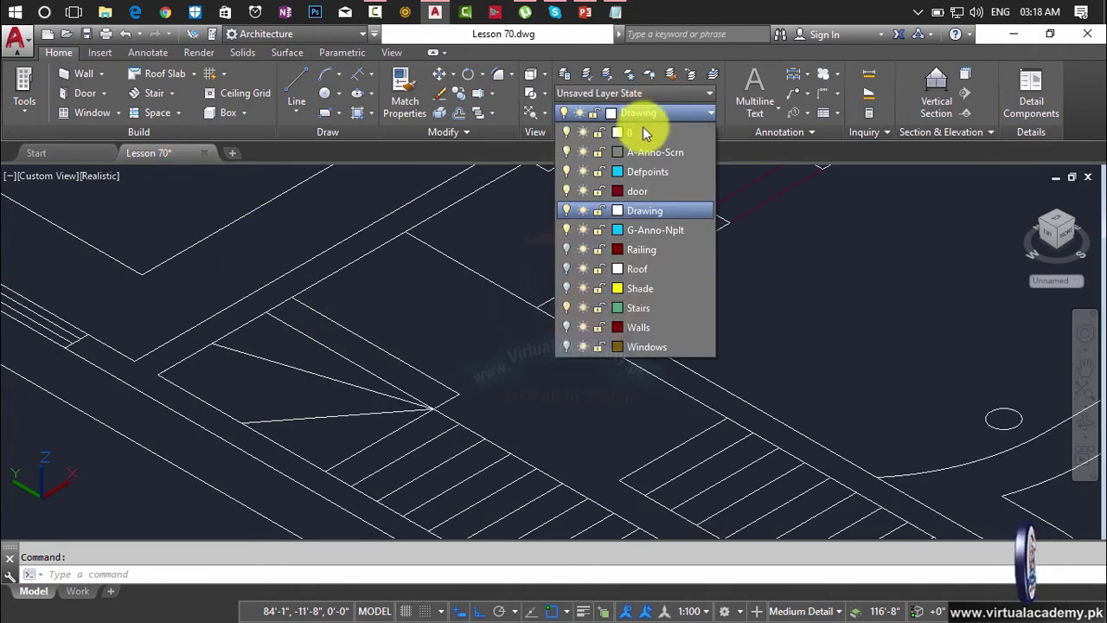
click(629, 309)
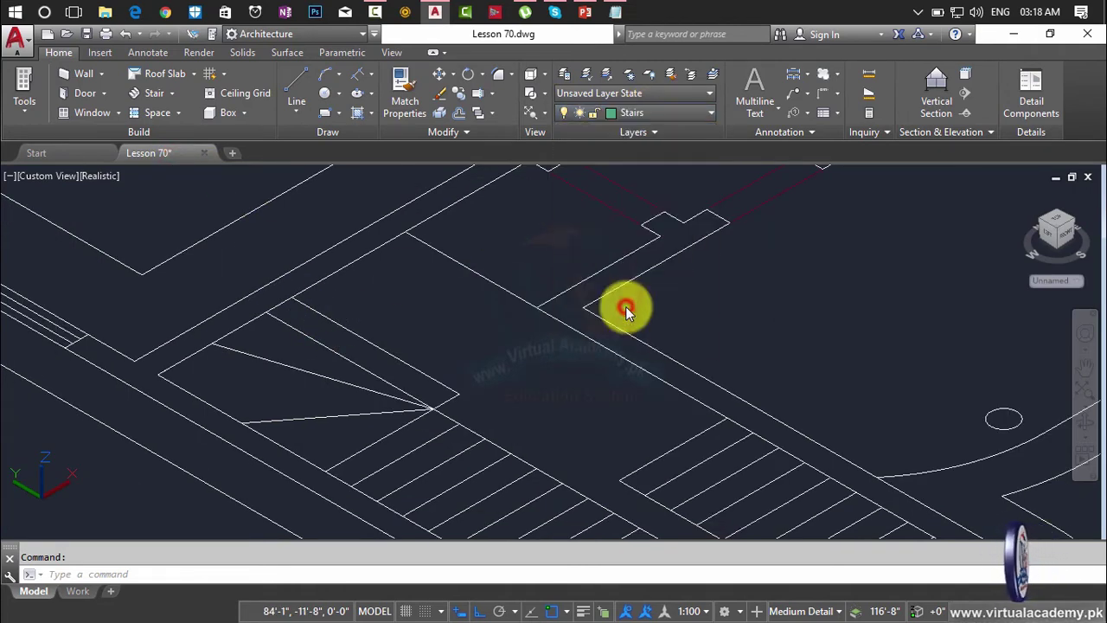
Step: Start Press/Pull with the Multiple option and select the narrow top tread and the adjoining winder steps of the staircase
scroll(377, 370, up, 3)
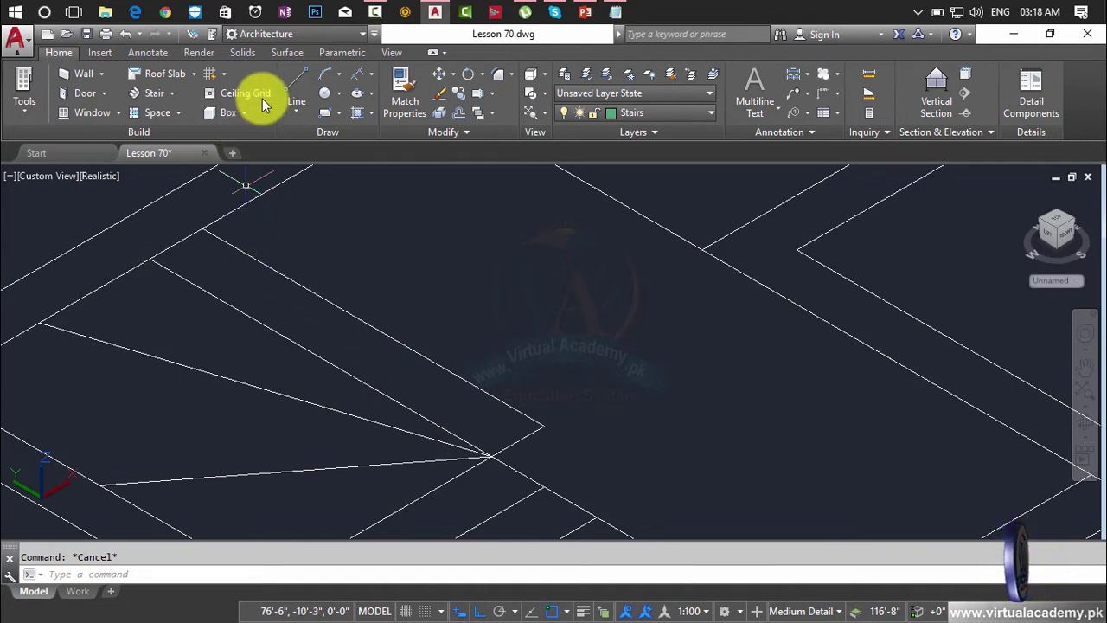
click(239, 52)
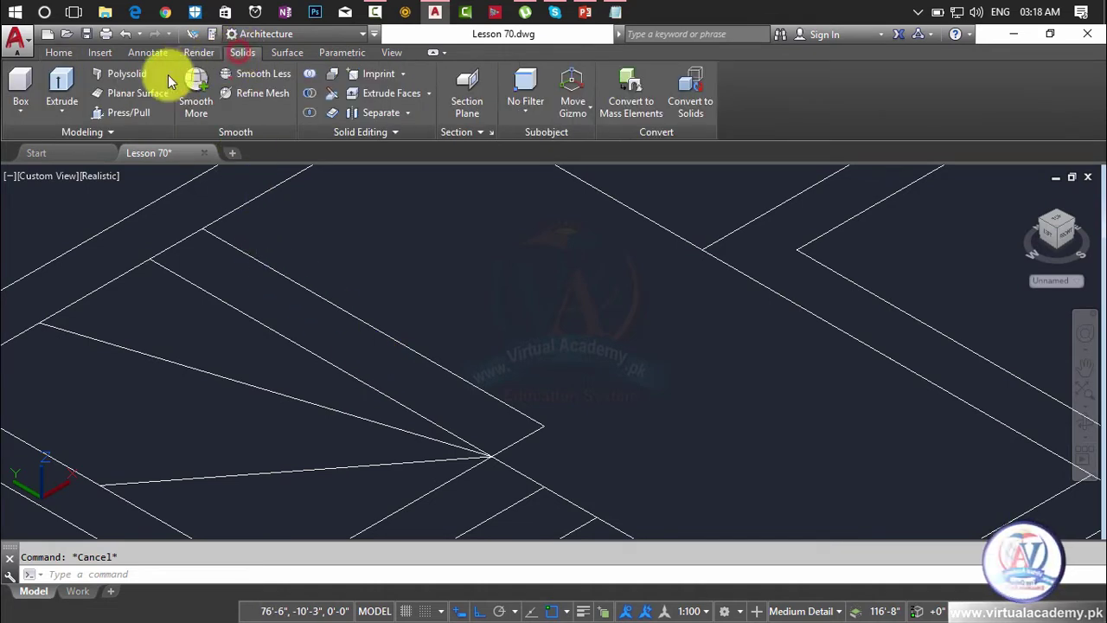
click(130, 111)
click(308, 337)
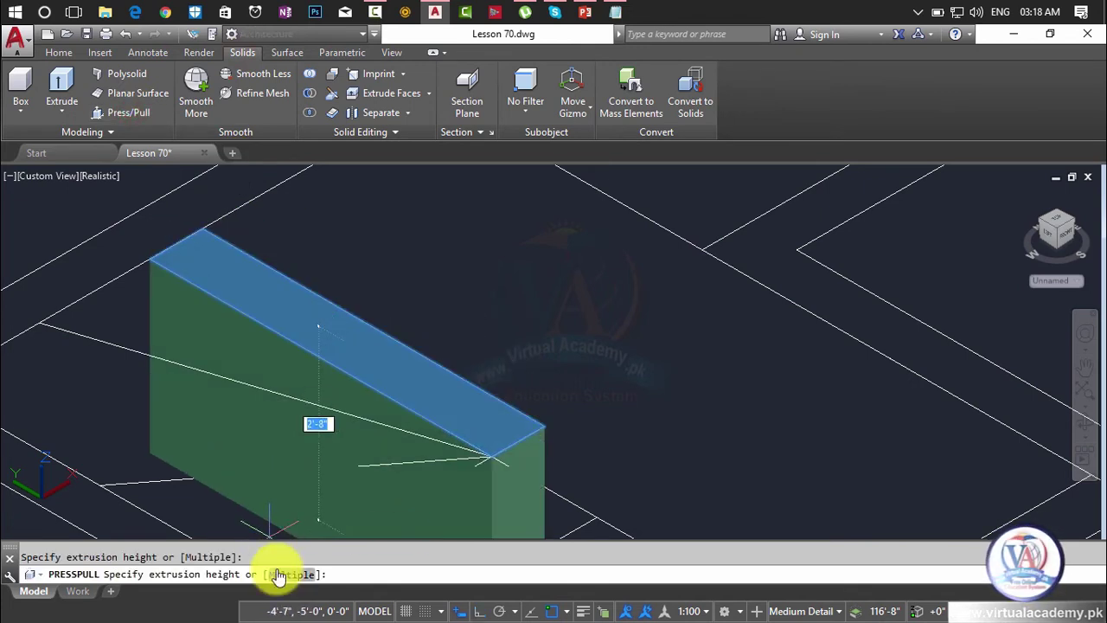
text(m)
key(Return)
click(302, 380)
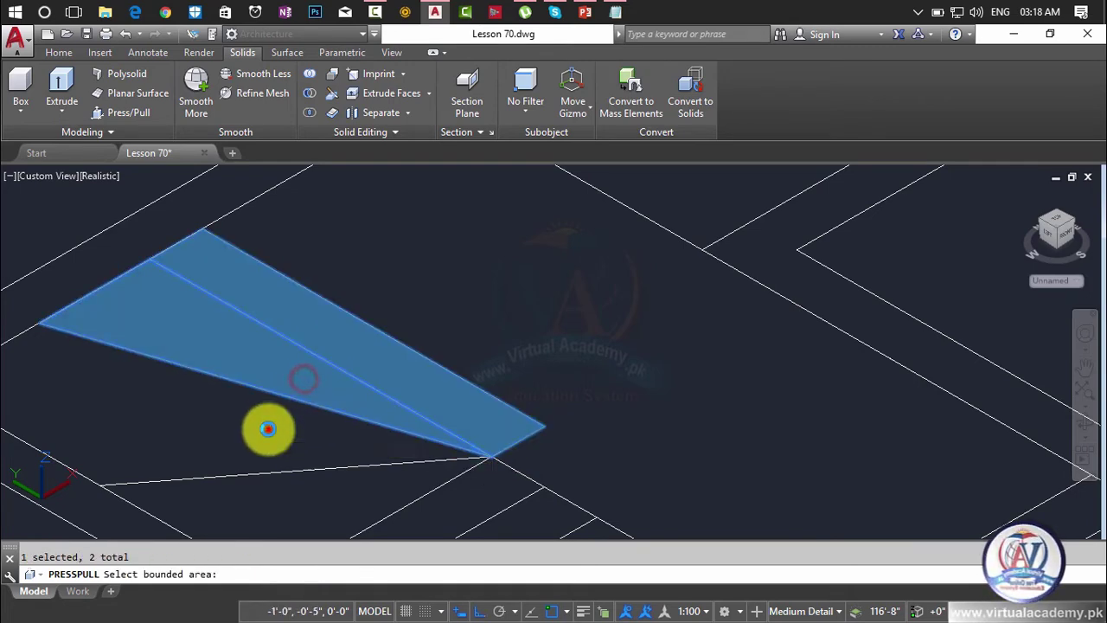
scroll(265, 424, down, 3)
shift+middle_drag(265, 424, 327, 301)
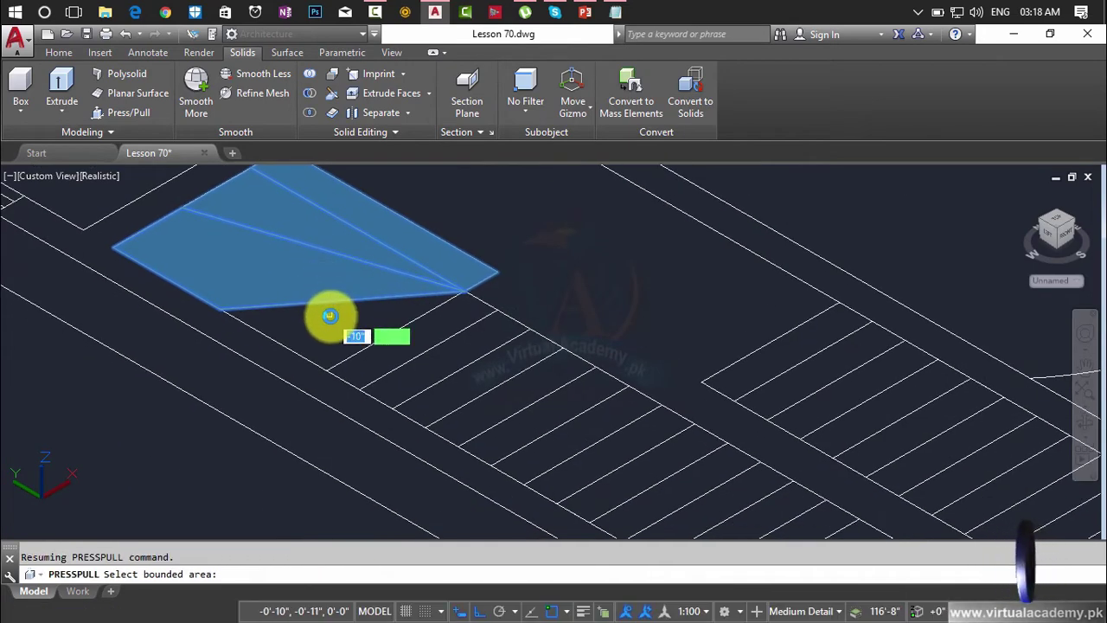
click(330, 315)
Step: Add every straight tread of the longer stair flight, from the winders to its far end, to the Press/Pull selection
click(419, 370)
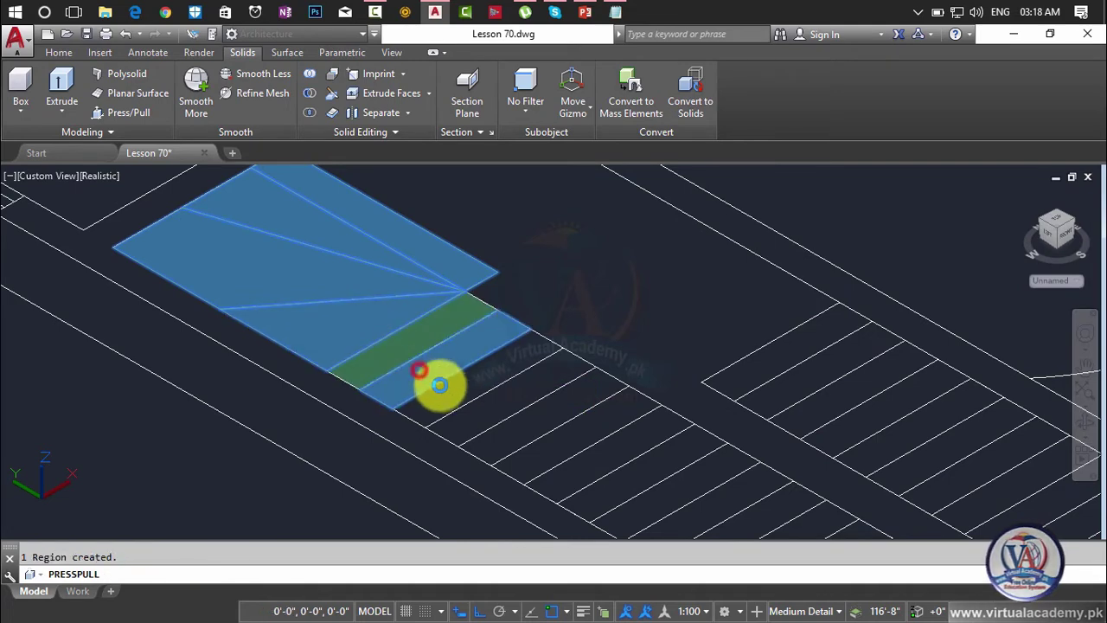
click(444, 383)
click(490, 421)
click(520, 443)
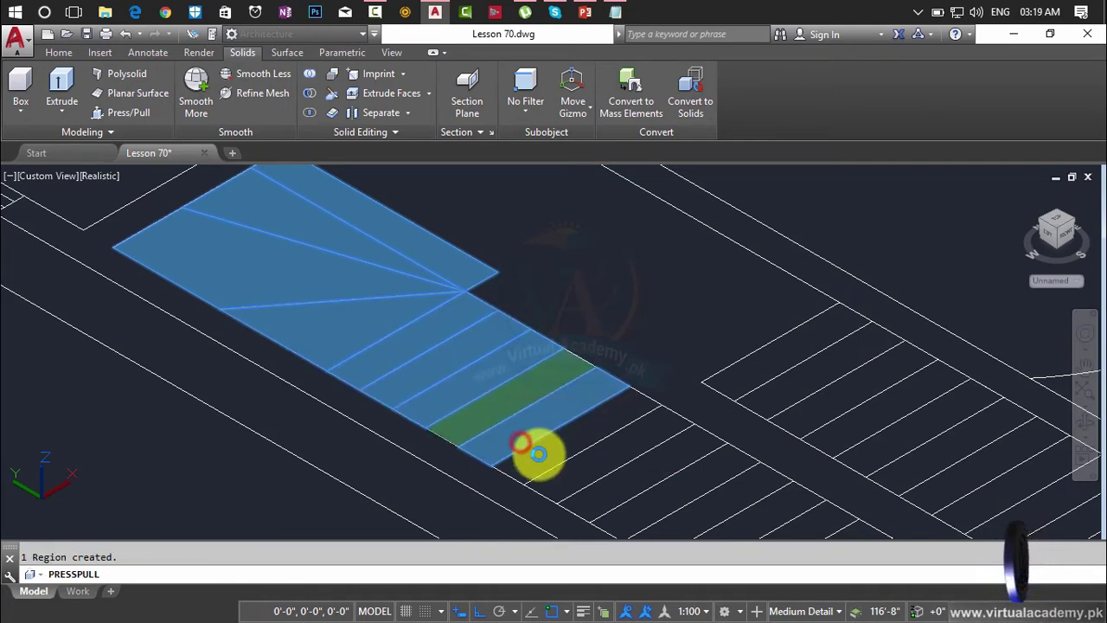
click(539, 455)
middle_drag(538, 454, 393, 300)
click(433, 334)
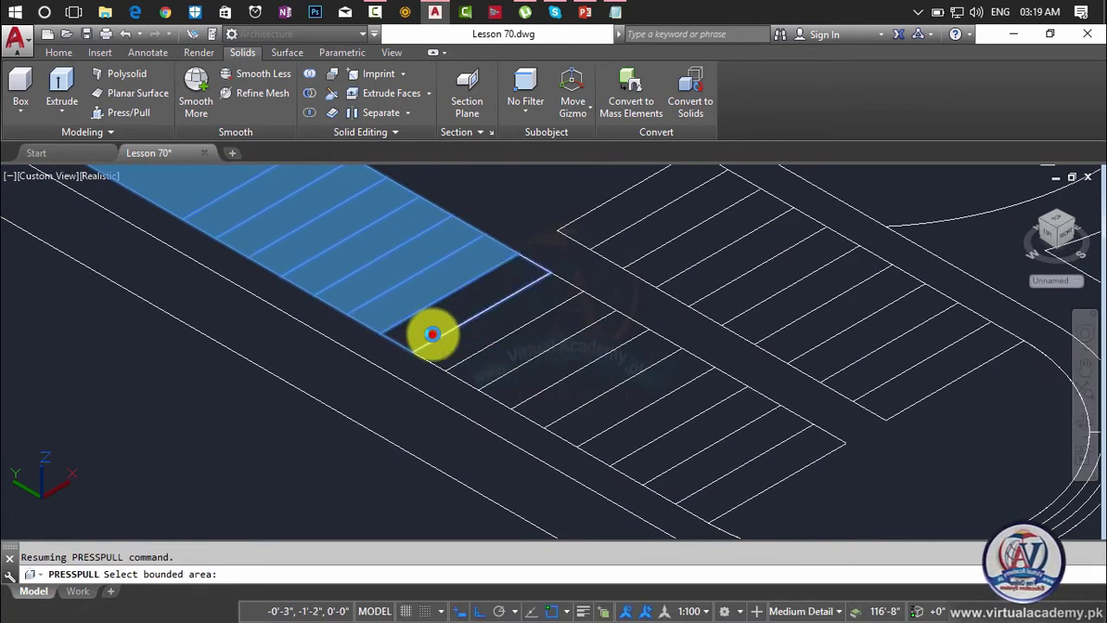
click(476, 360)
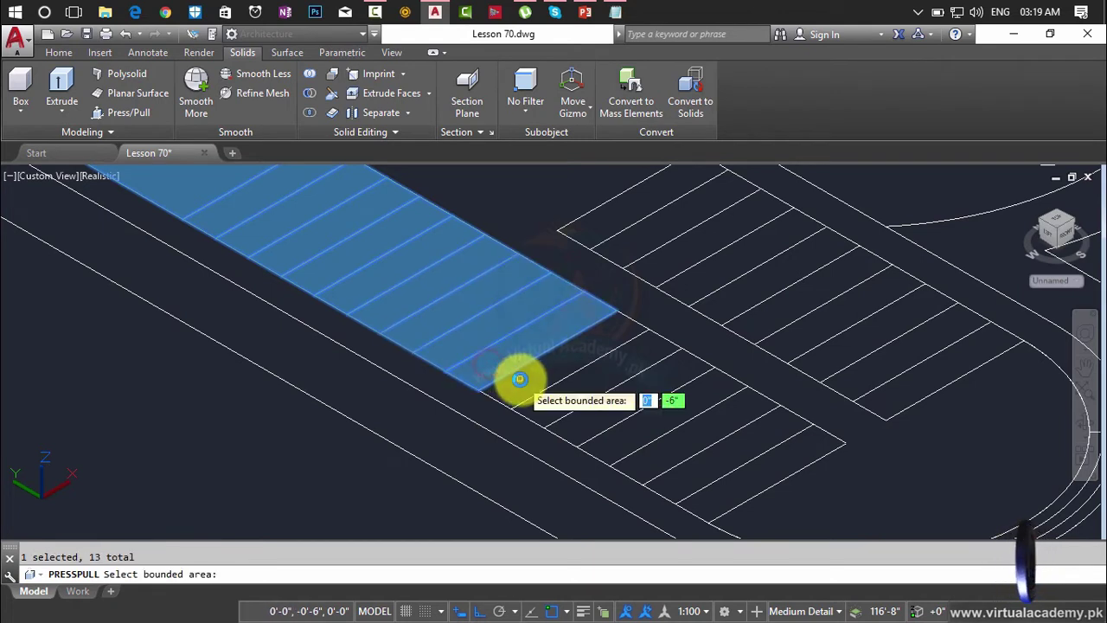
click(578, 405)
click(630, 436)
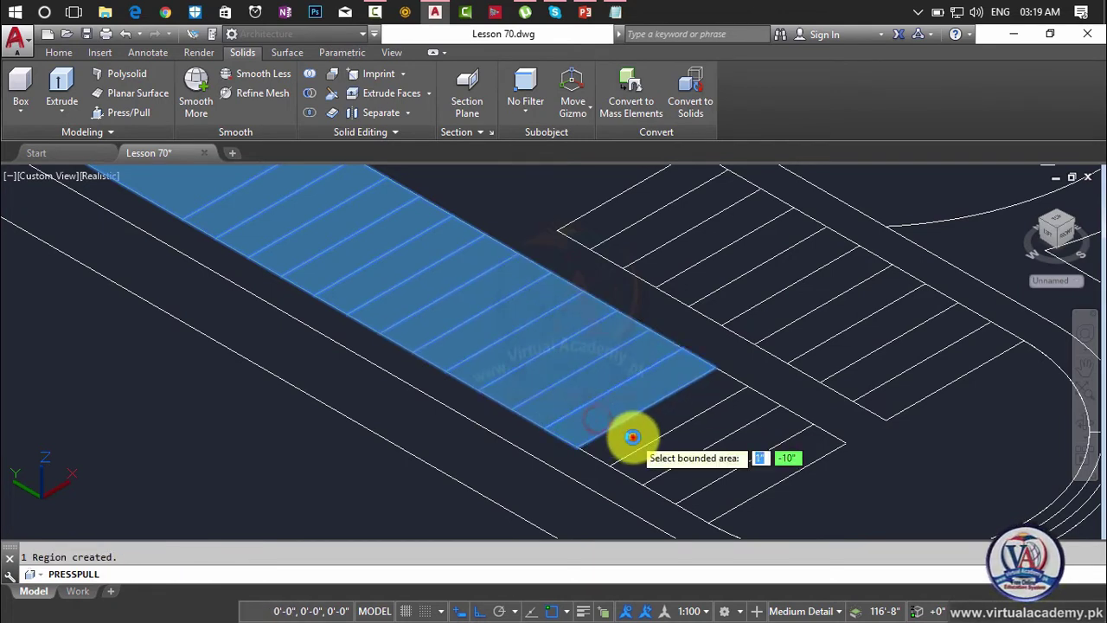
click(663, 453)
click(707, 474)
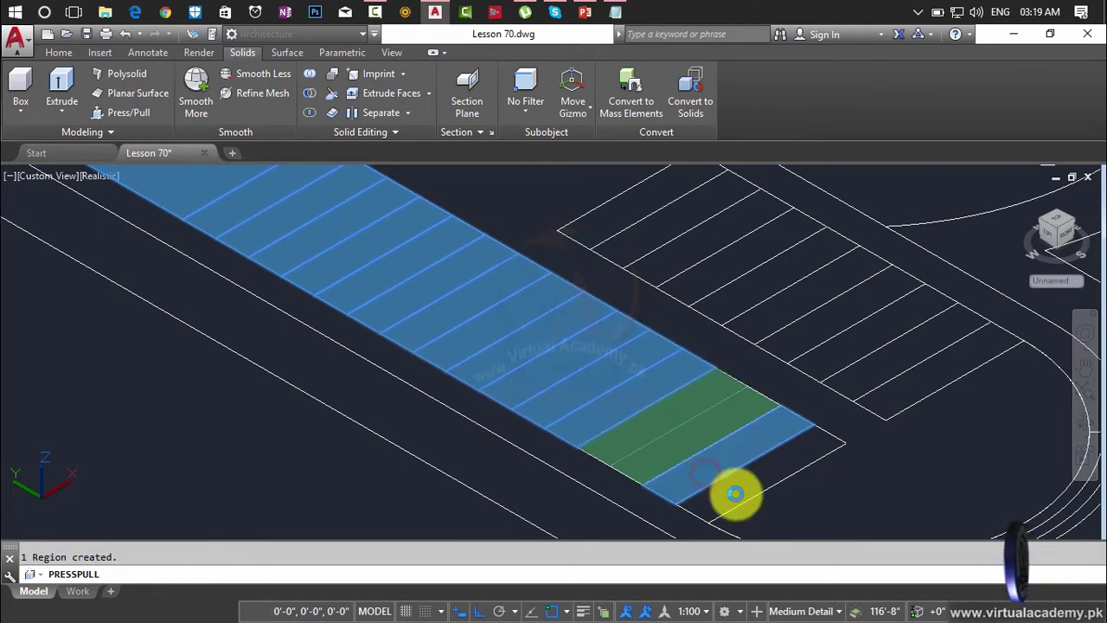
click(717, 492)
middle_drag(722, 491, 479, 518)
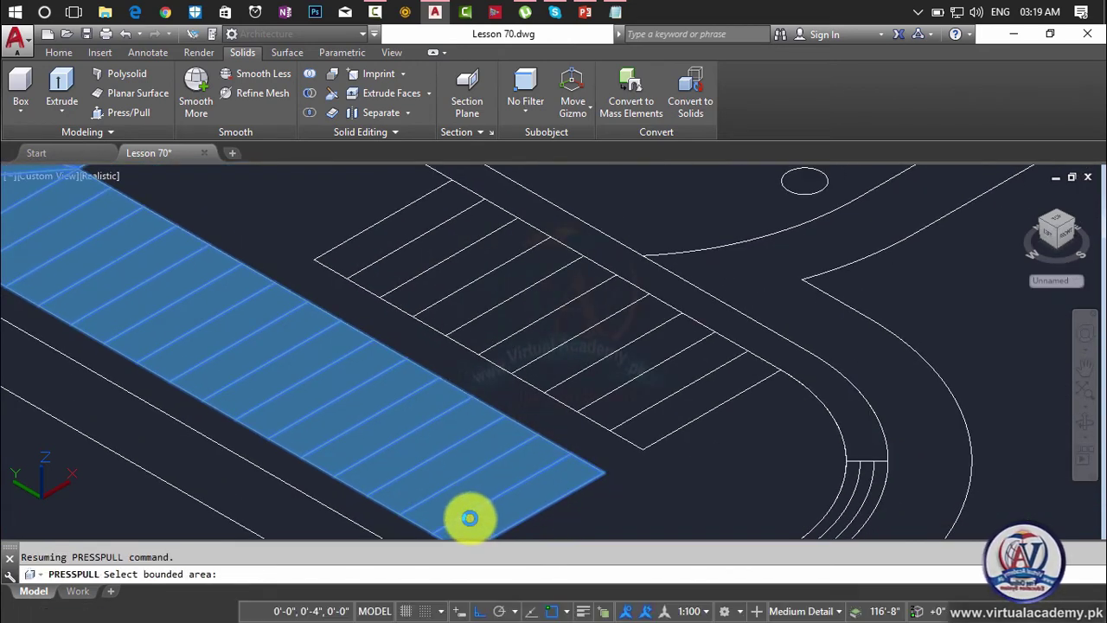
Step: Add the last tread at the flight's far end to the selection and extrude all selected steps to a height of 7 inches
click(469, 515)
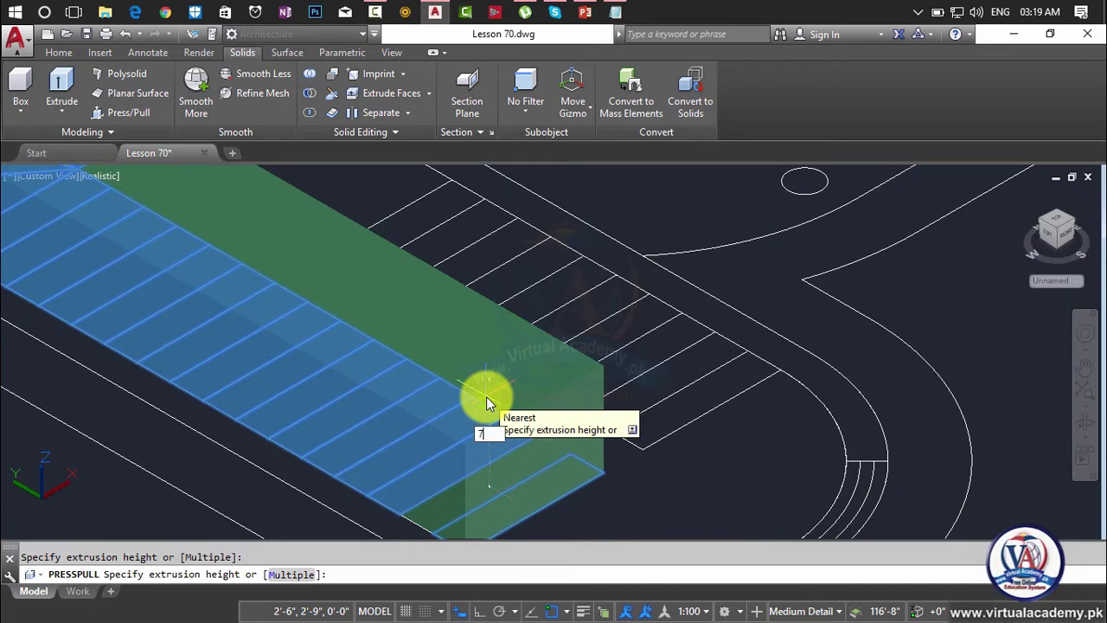
click(486, 396)
scroll(486, 398, down, 3)
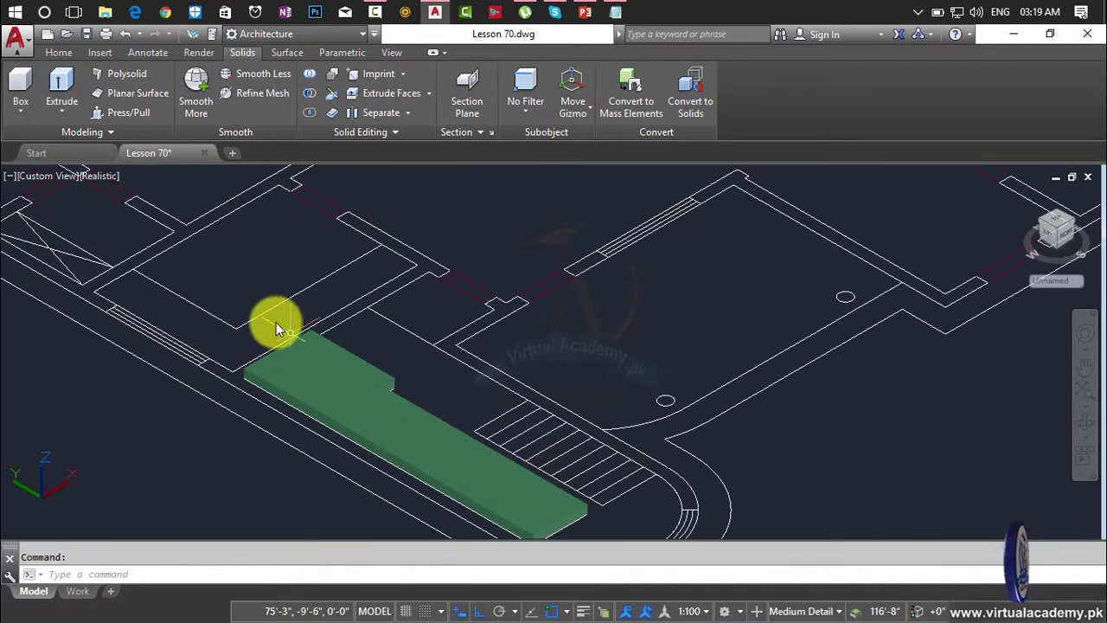
Step: Switch the viewport to the Conceptual visual style and inspect the extruded steps around the inner winder corner
scroll(353, 389, up, 4)
scroll(354, 389, up, 2)
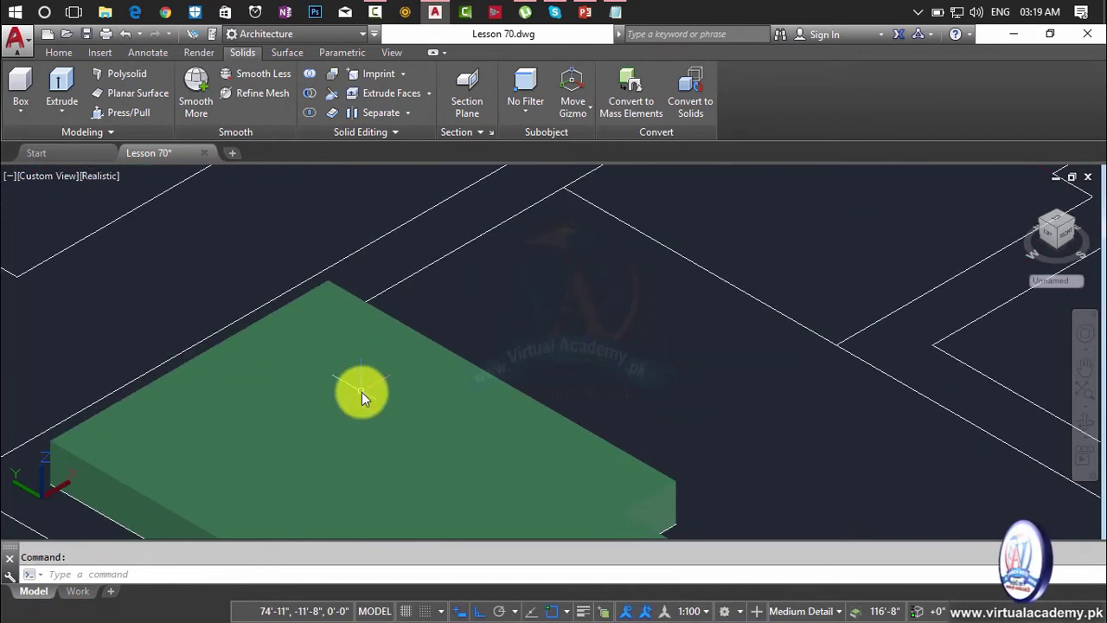
click(99, 176)
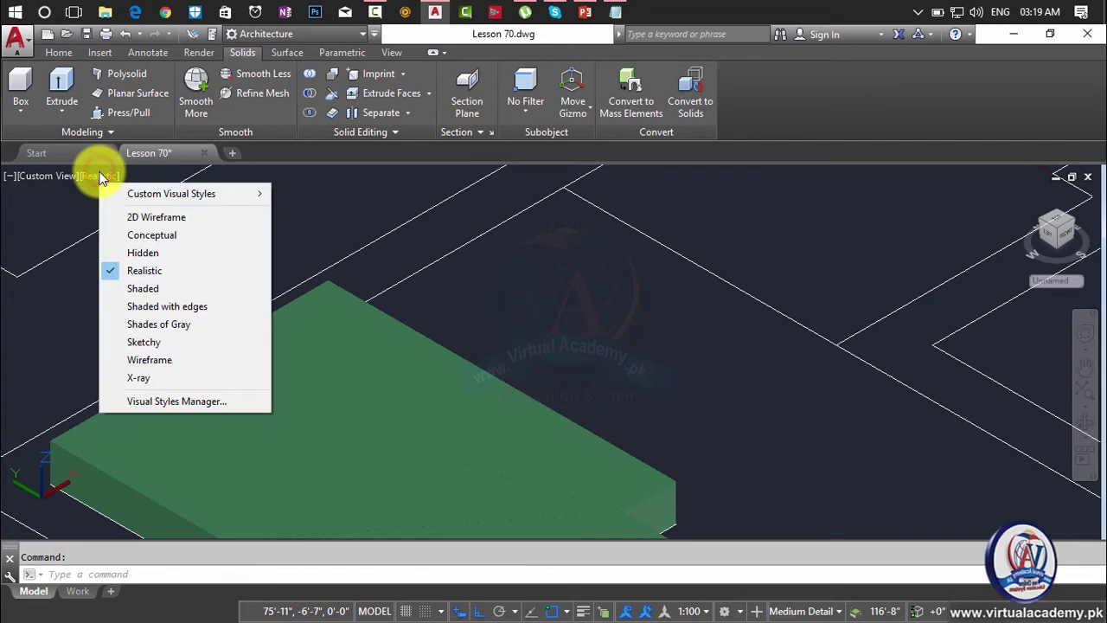
click(122, 236)
scroll(358, 291, down, 3)
scroll(378, 306, up, 3)
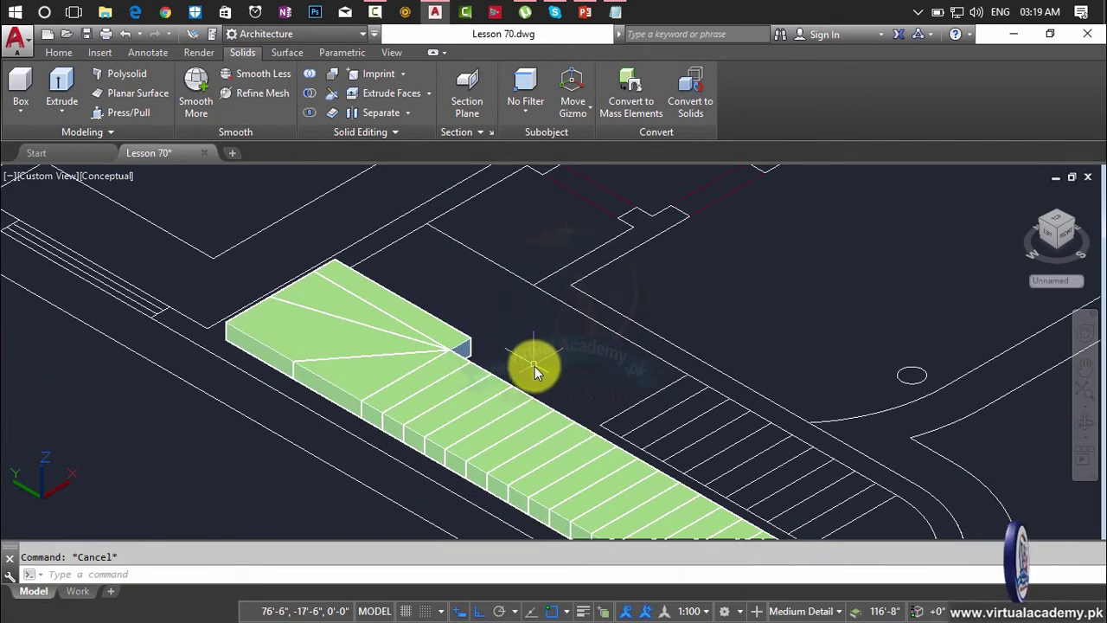
shift+middle_drag(526, 371, 618, 383)
scroll(566, 345, down, 3)
scroll(620, 350, up, 3)
scroll(620, 350, up, 4)
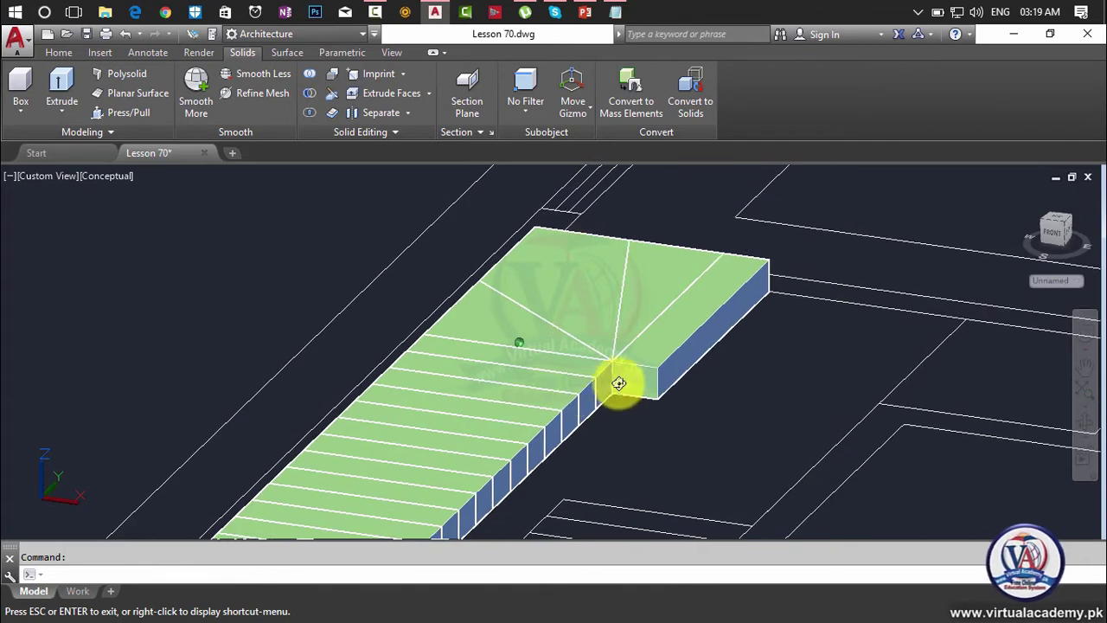
scroll(618, 383, up, 3)
key(Escape)
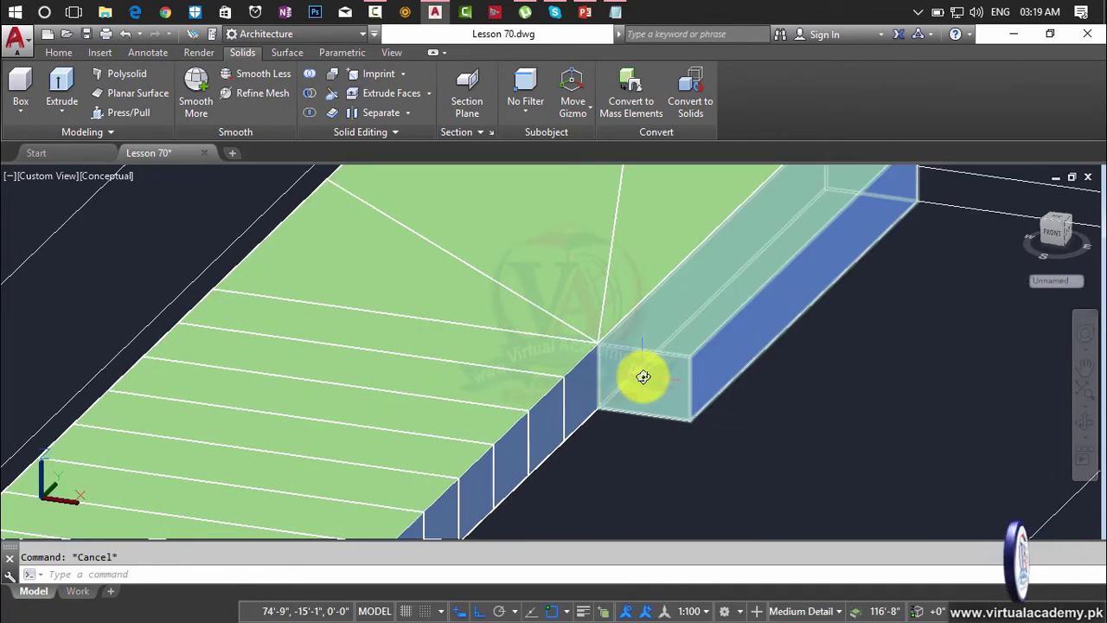
scroll(598, 391, up, 3)
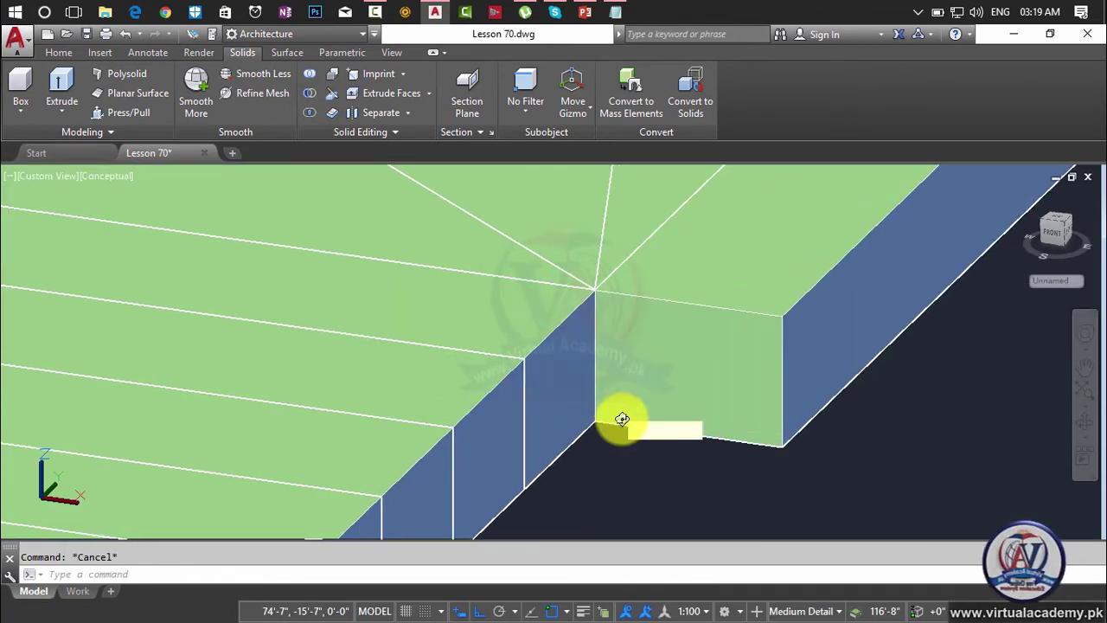
text(m)
key(Return)
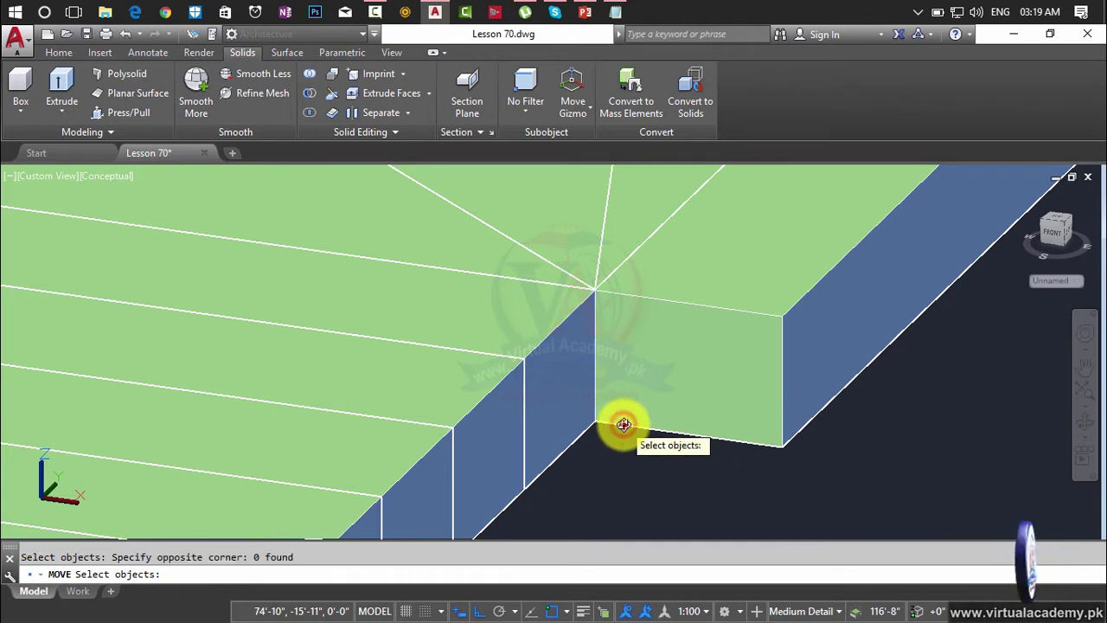
click(622, 424)
key(Return)
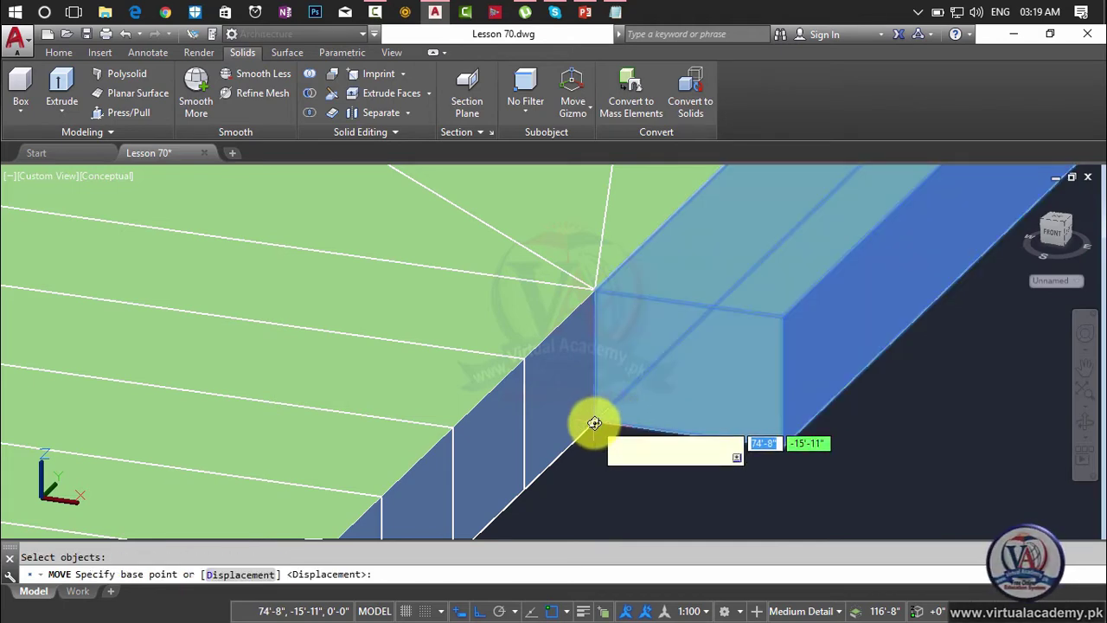
key(Escape)
Step: Move the winder beside the narrow first tread up, from its bottom inner corner to that tread's top inner corner
scroll(593, 397, down, 3)
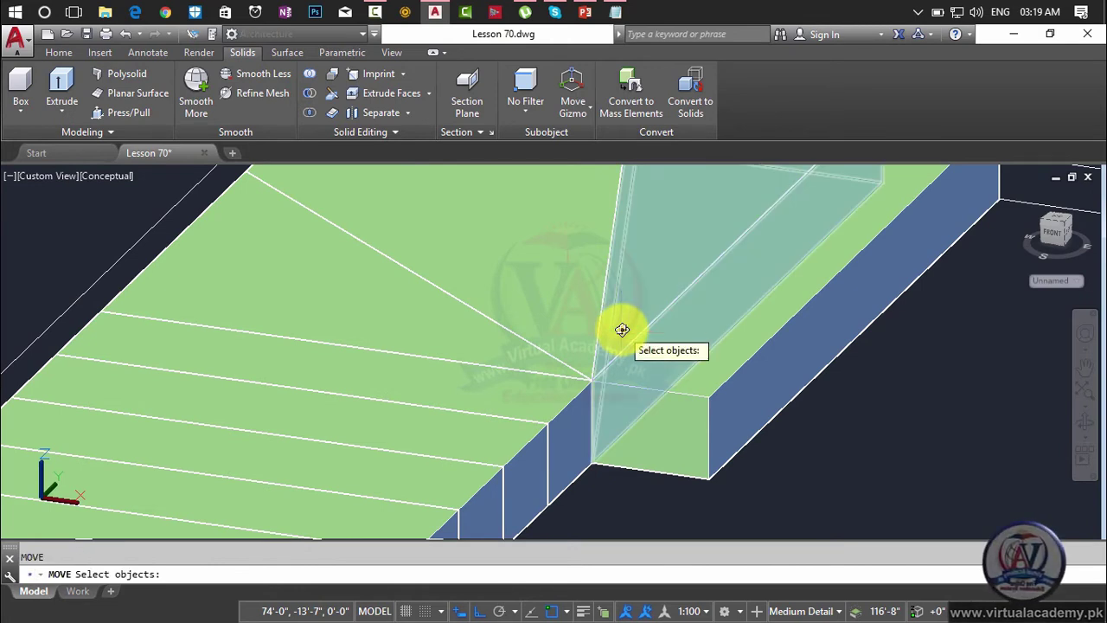
click(622, 330)
key(Return)
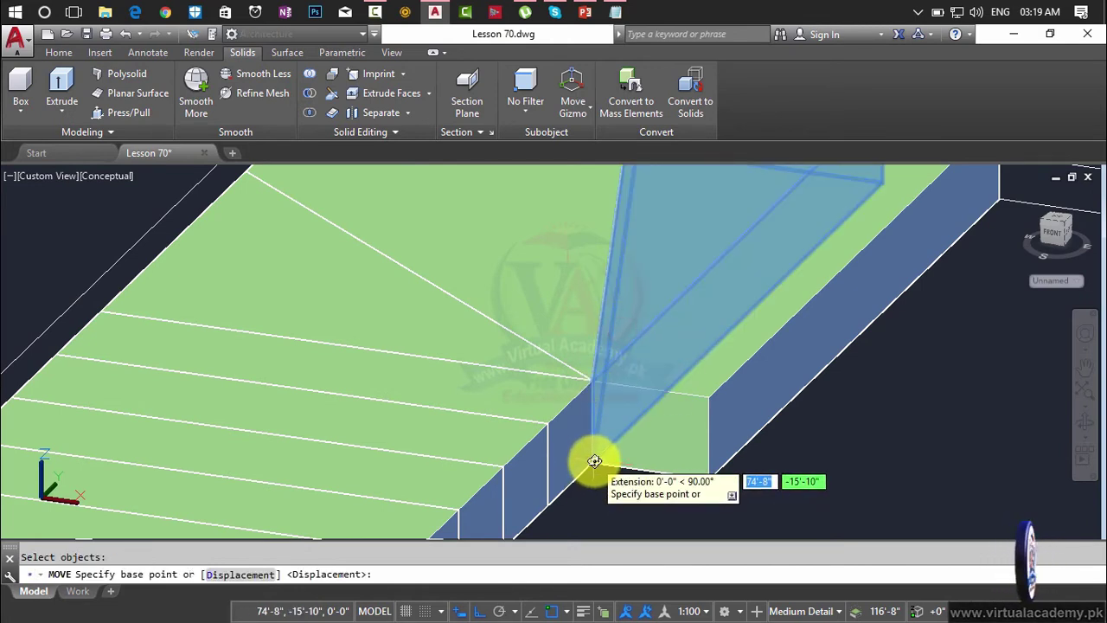
scroll(594, 461, up, 3)
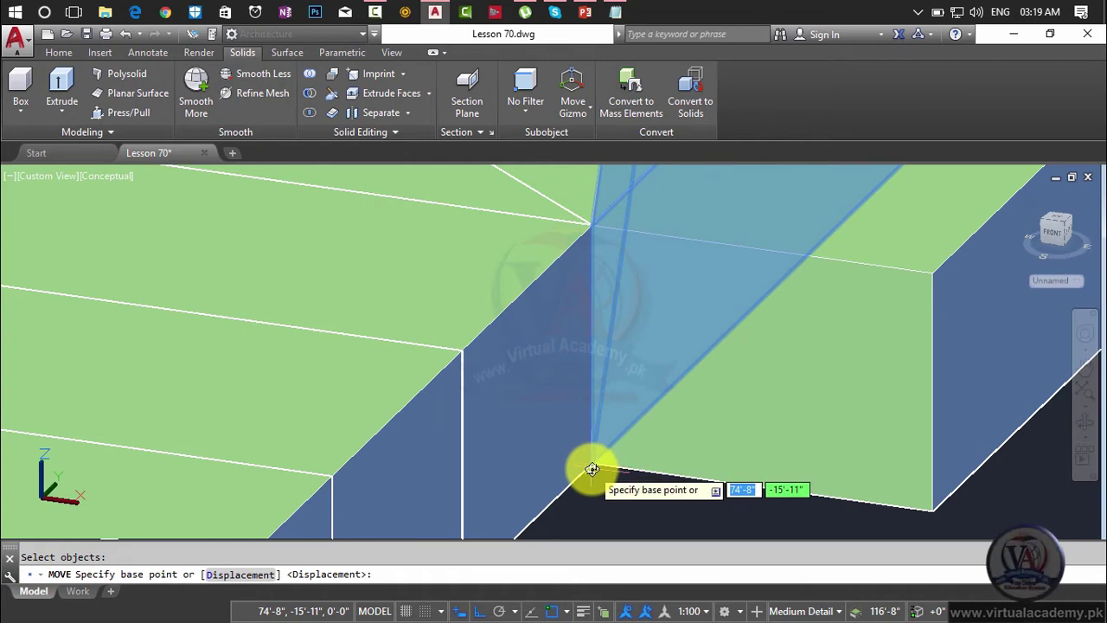
click(592, 468)
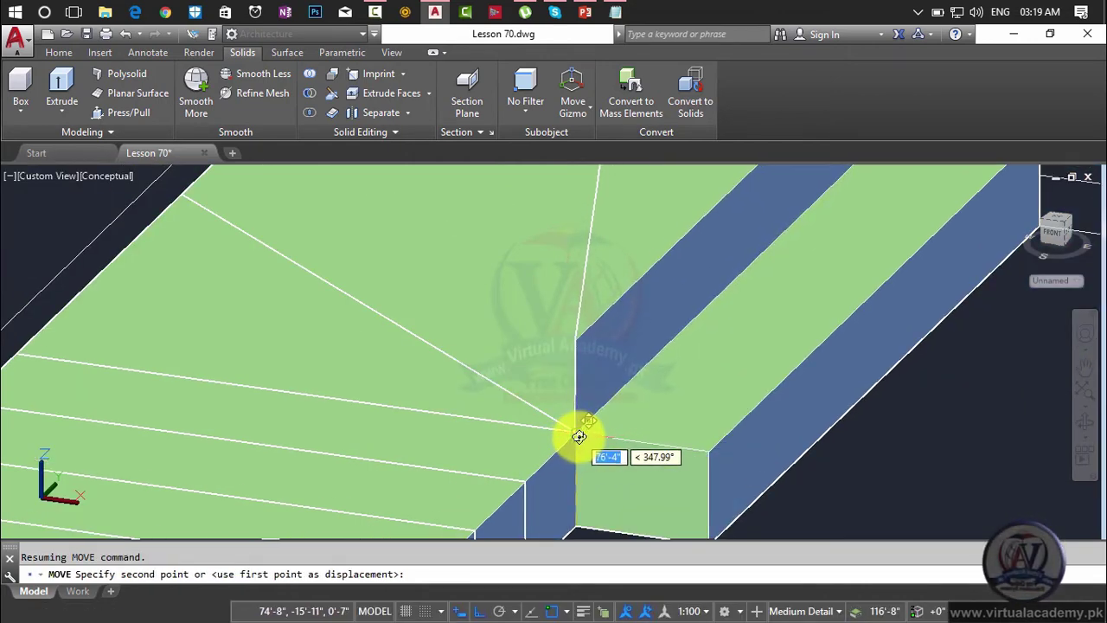
click(578, 436)
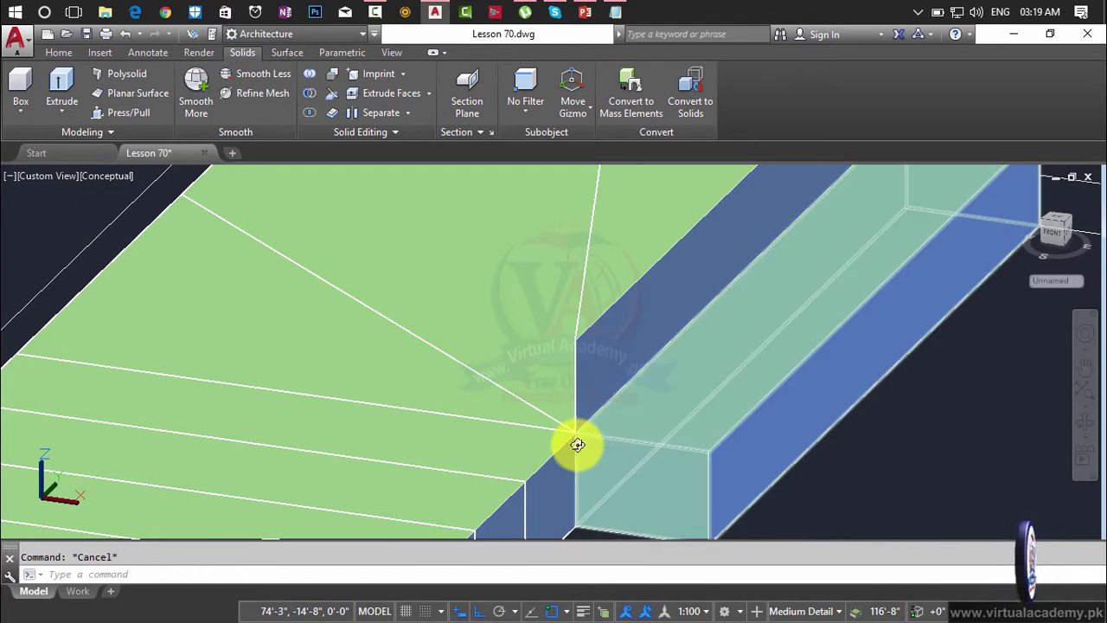
Step: Move the middle winder up so its bottom inner corner sits on the top inner corner of the first raised winder
key(Return)
click(539, 389)
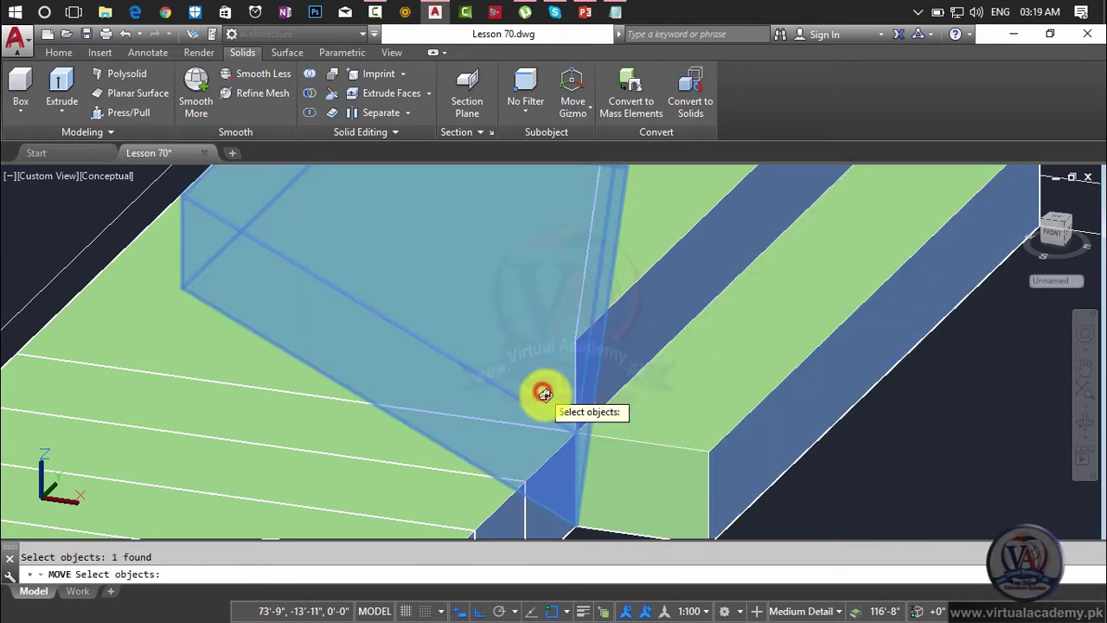
key(Return)
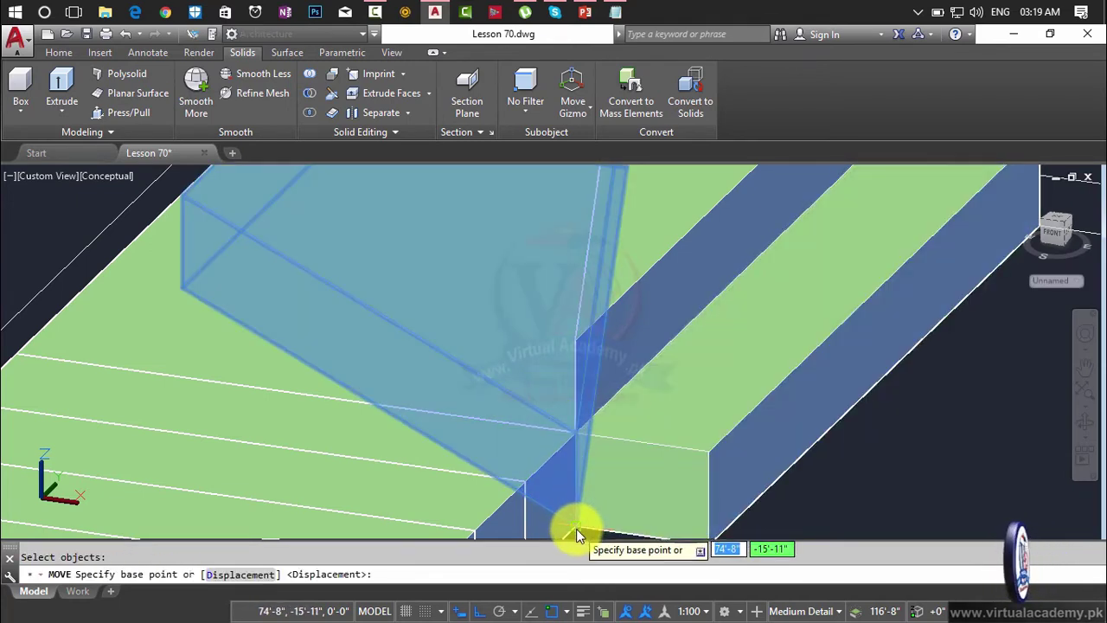
click(576, 527)
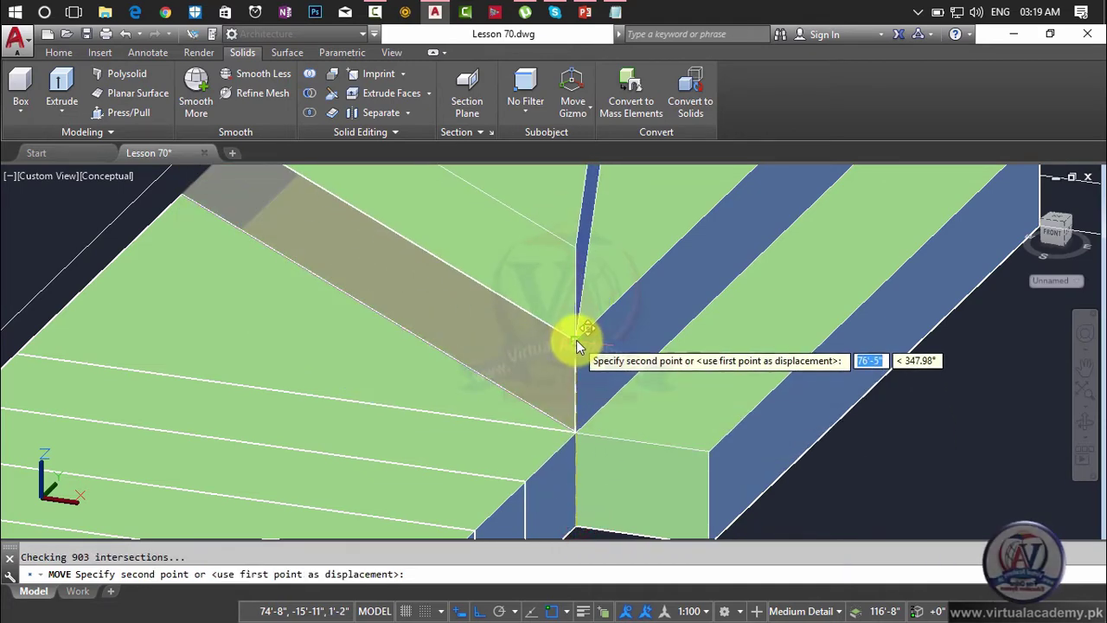
click(577, 339)
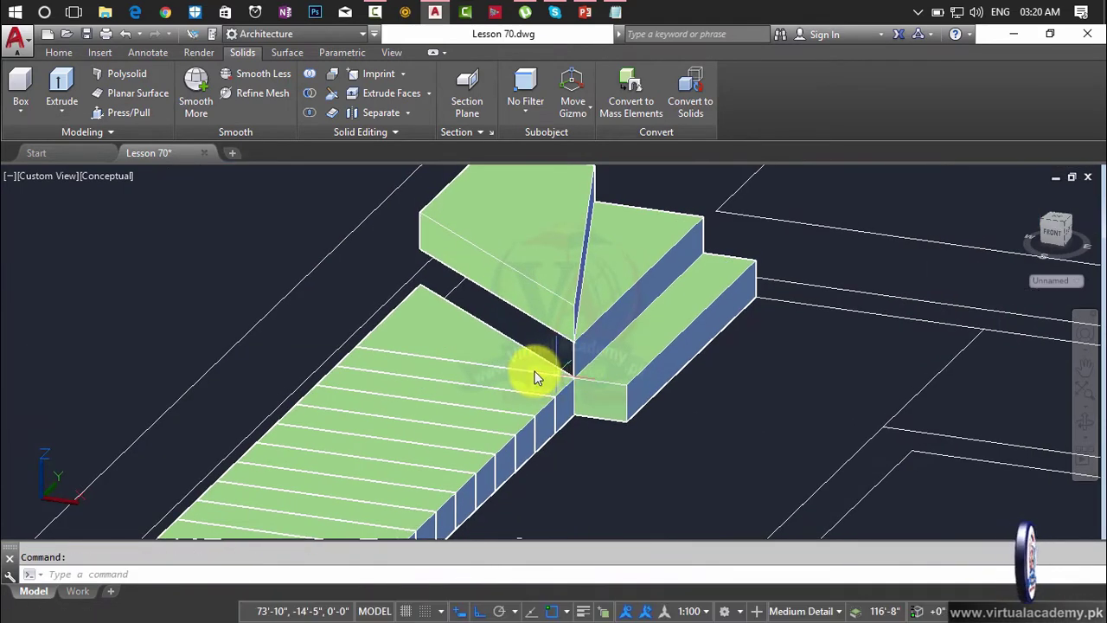
Step: Move the last winder up so its bottom inner corner meets the top inner corner of the middle winder
text(m)
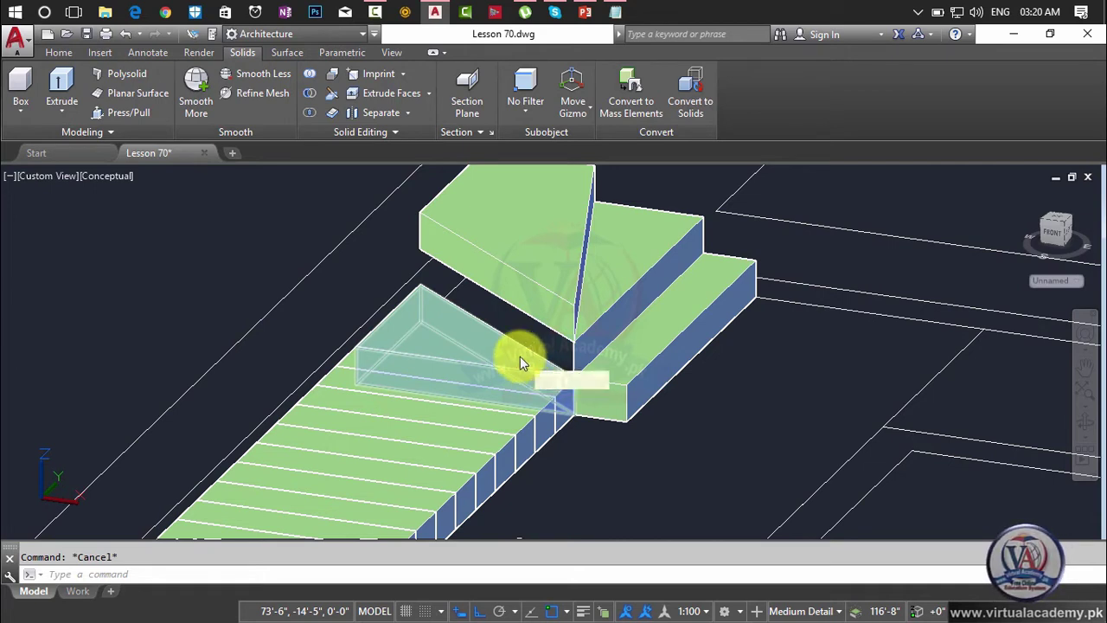
key(Return)
click(517, 352)
key(Return)
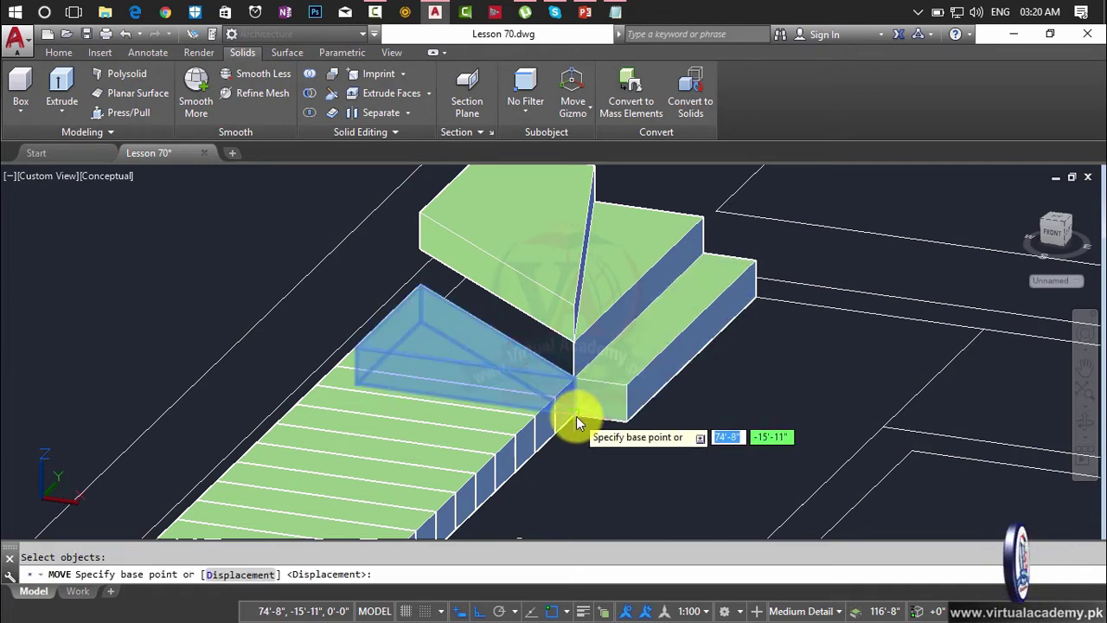
click(575, 417)
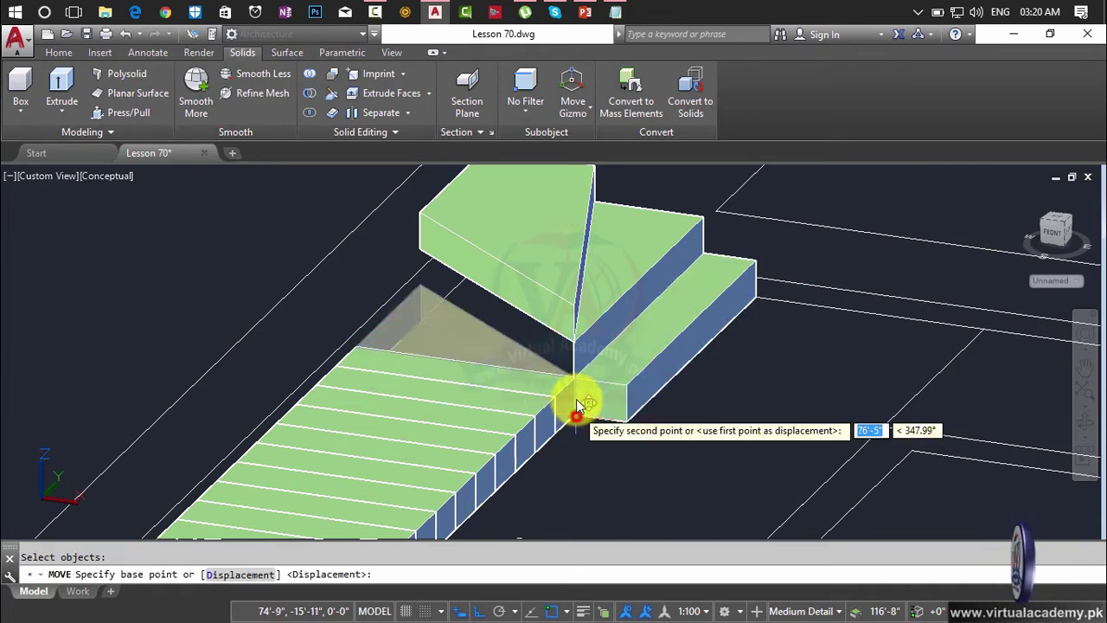
click(573, 308)
Step: Move the straight tread nearest the winders up, from its bottom inner corner to the top inner corner of the last winder
scroll(568, 308, down, 5)
scroll(539, 358, up, 6)
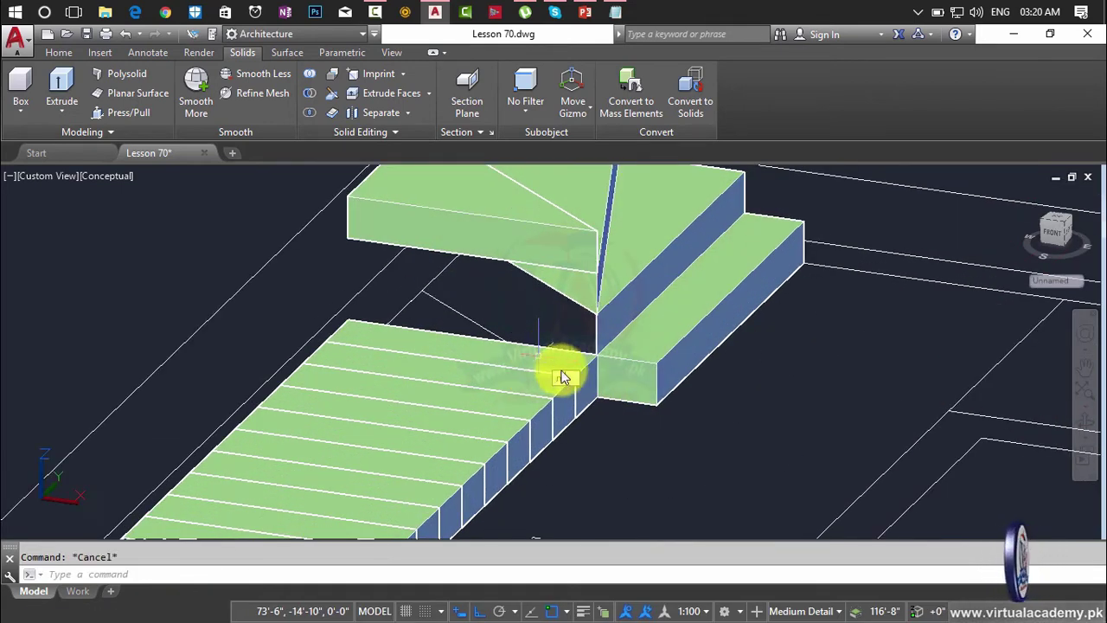
key(Return)
click(586, 380)
key(Return)
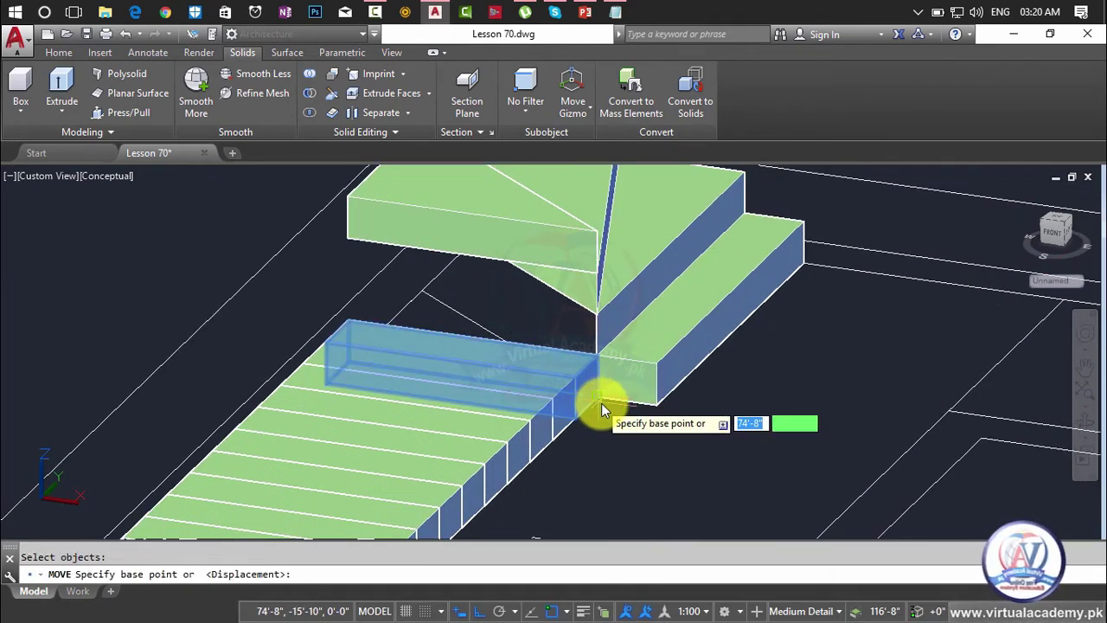
click(602, 403)
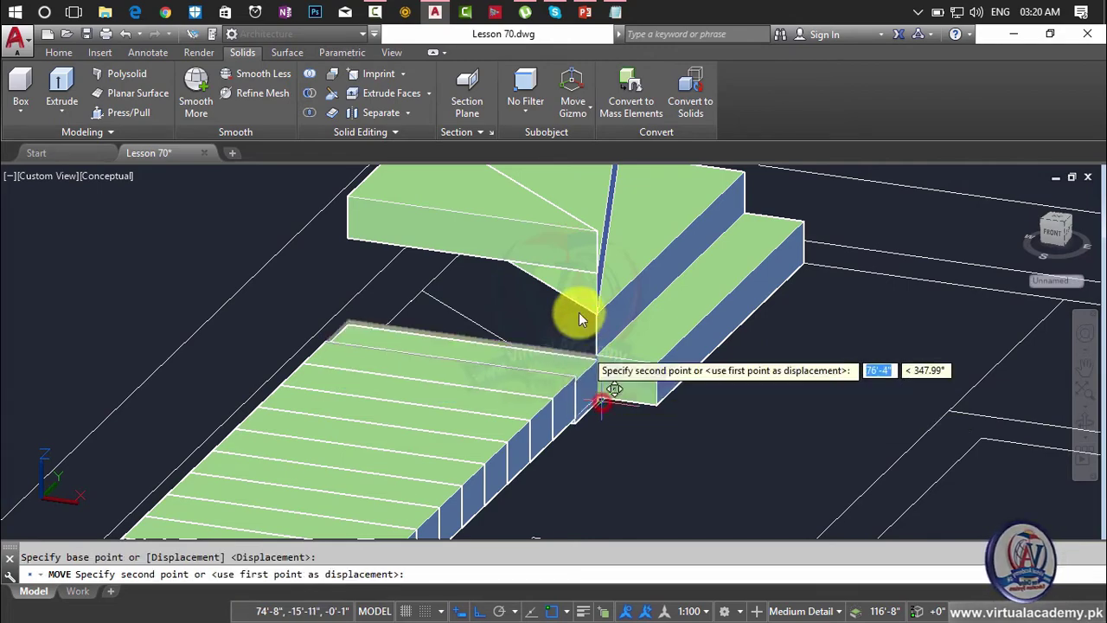
click(594, 229)
Step: Move the second straight tread up so its bottom corner meets the top front corner of the first raised straight tread
scroll(608, 373, down, 3)
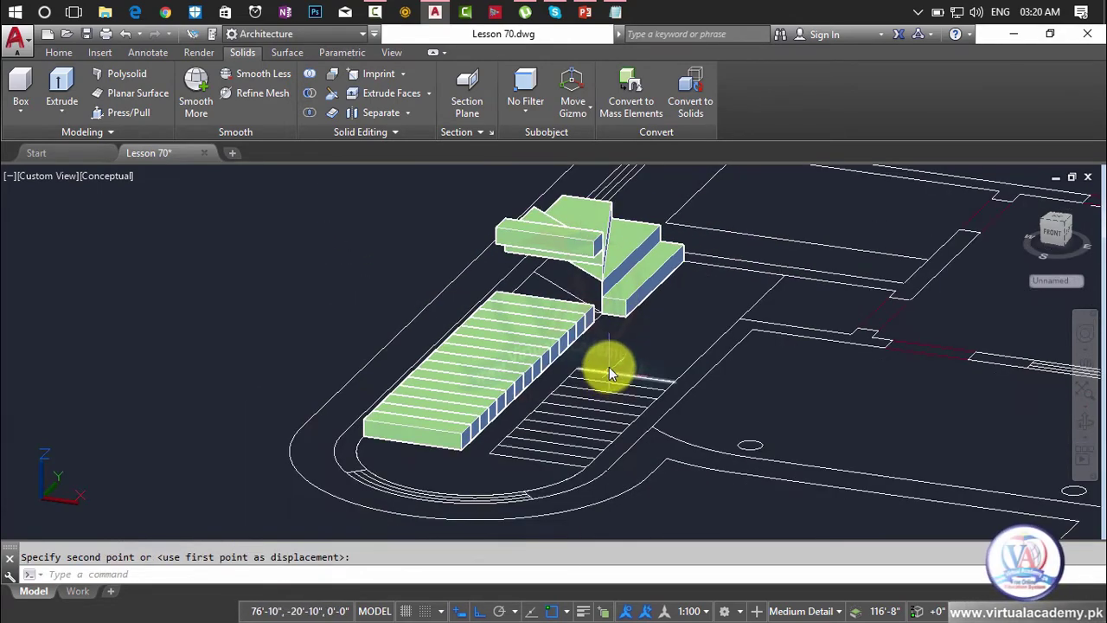
shift+middle_drag(609, 367, 546, 370)
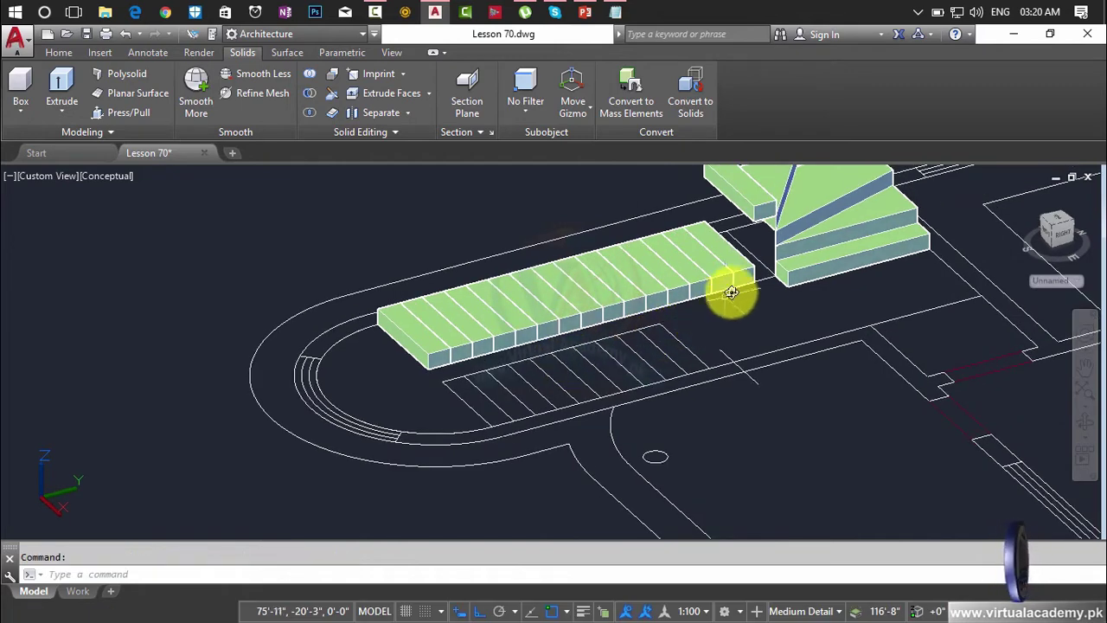
scroll(731, 288, up, 4)
middle_drag(733, 289, 603, 390)
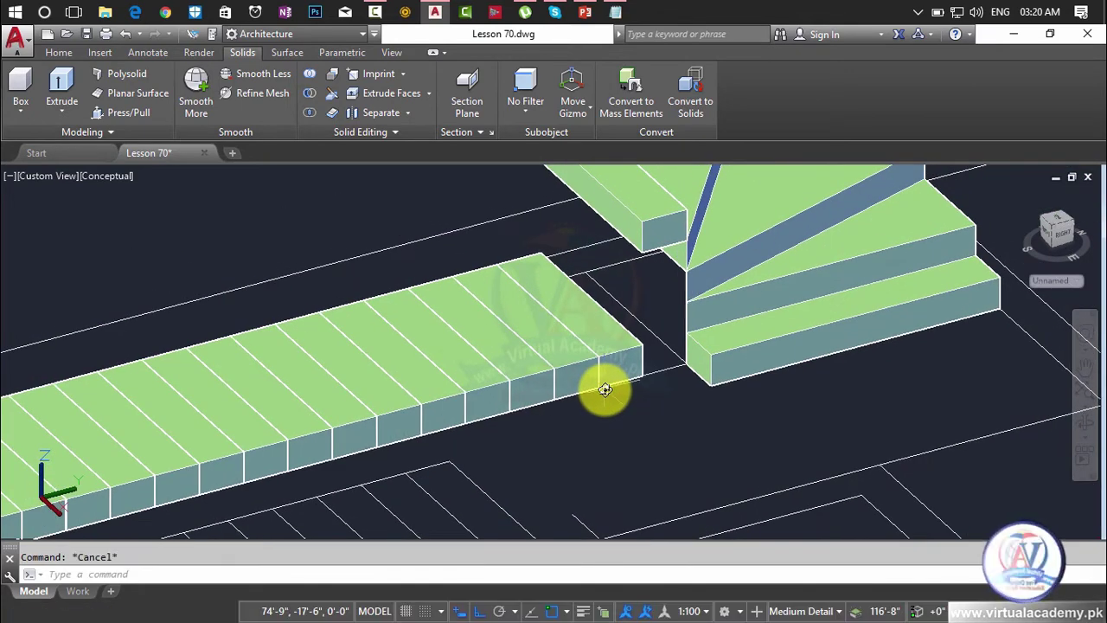
key(Return)
click(642, 381)
key(Return)
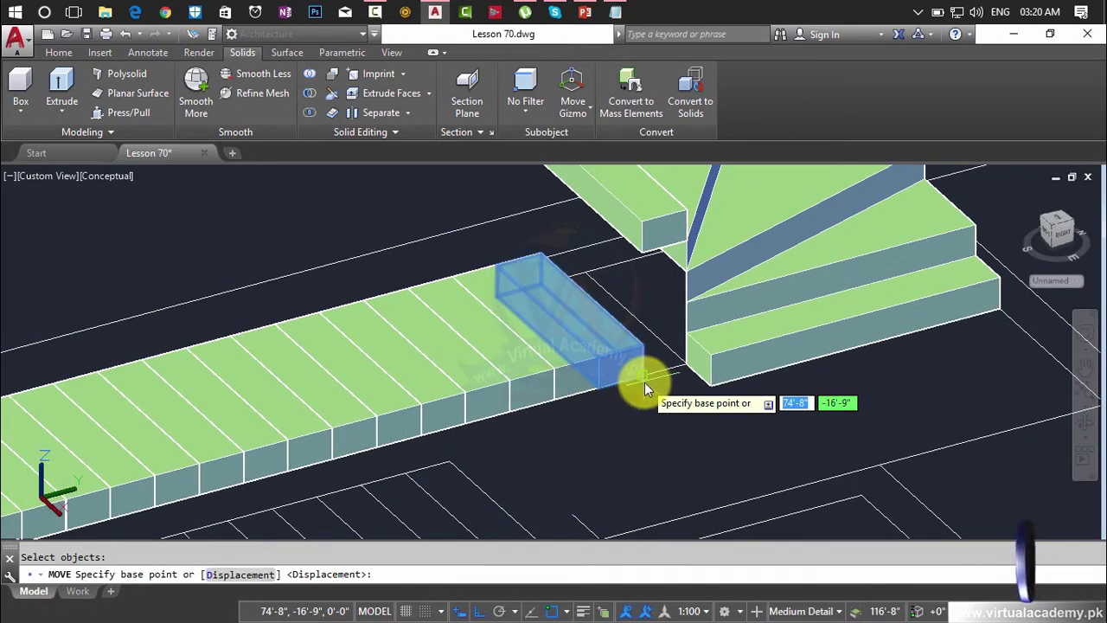
click(644, 382)
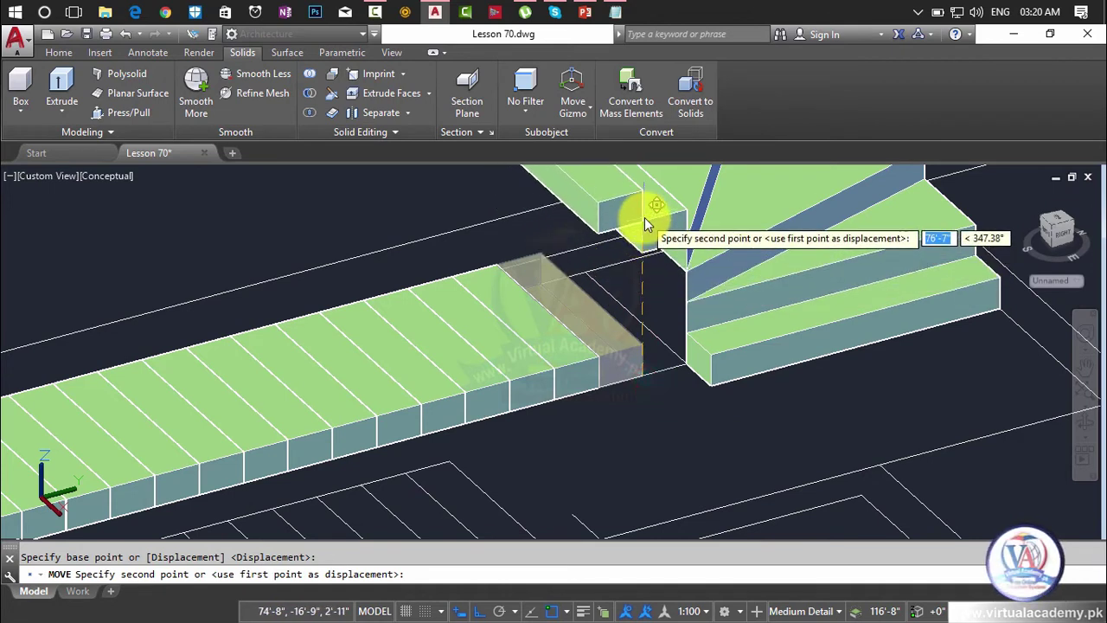
click(644, 217)
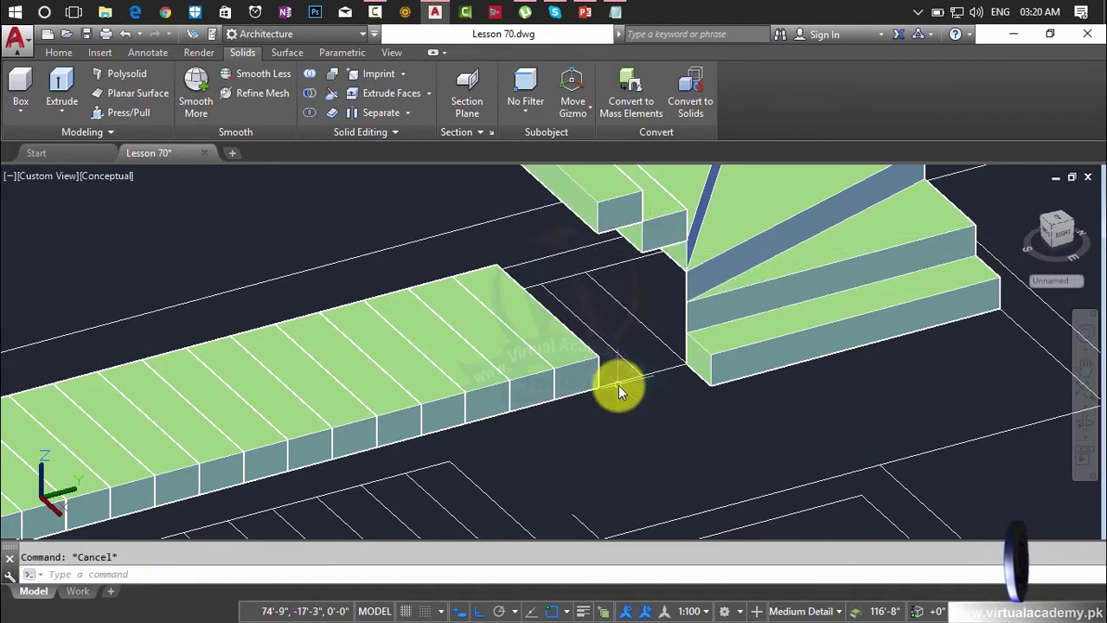
Step: Move the third straight tread up so its bottom corner meets the top front corner of the second raised straight tread
text(m)
key(Return)
click(595, 389)
key(Return)
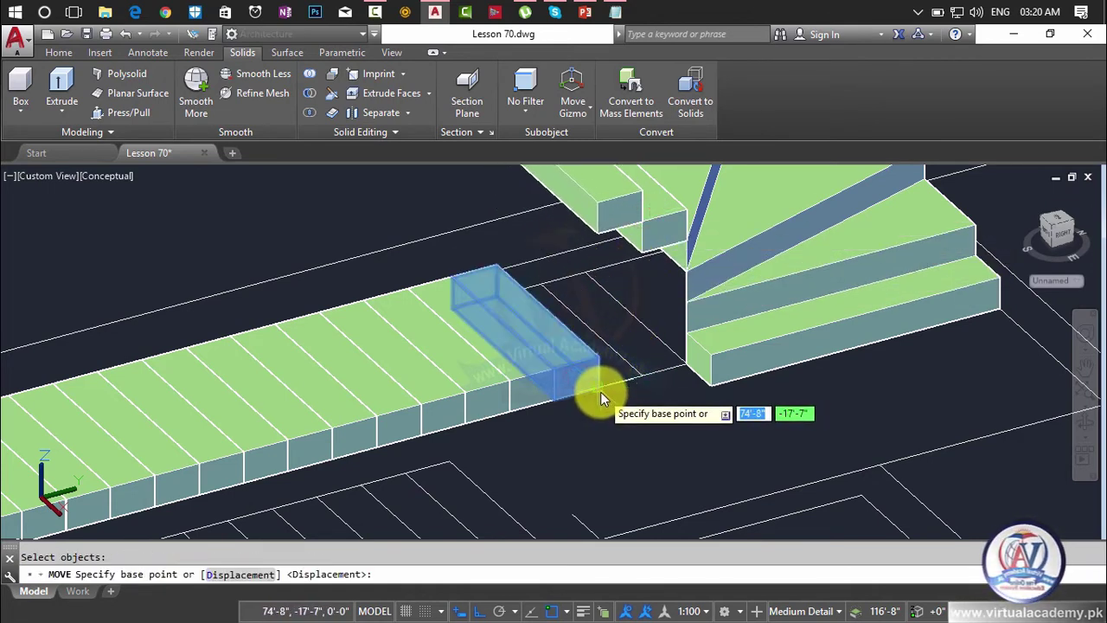
click(600, 392)
click(594, 201)
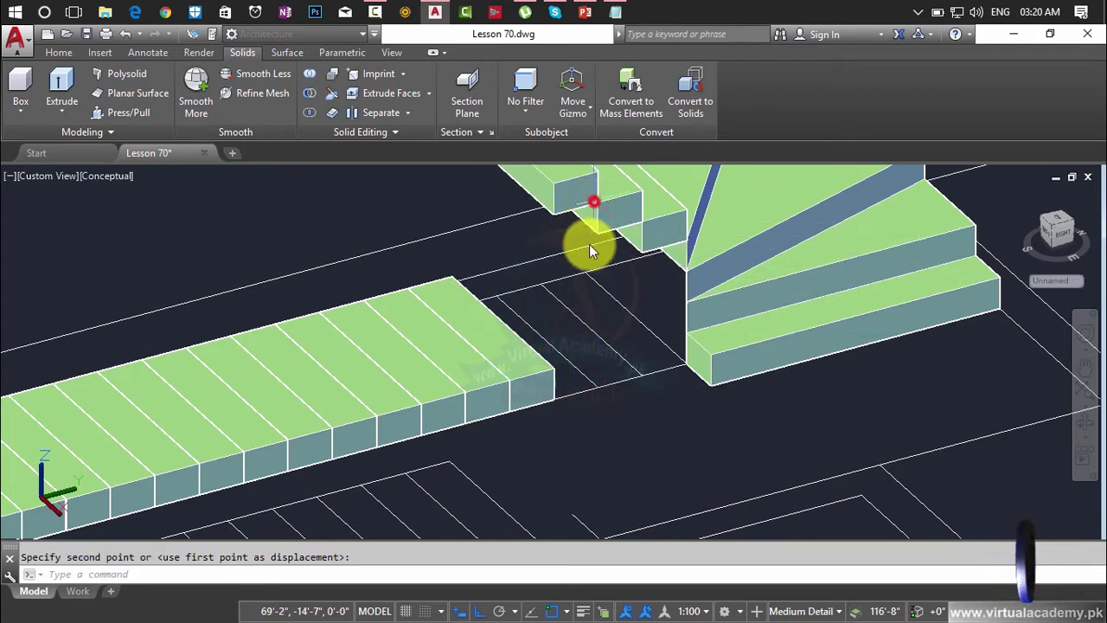
Step: Move the fourth straight tread up so its bottom corner meets the top front corner of the third raised straight tread
scroll(595, 343, down, 2)
middle_drag(595, 344, 594, 376)
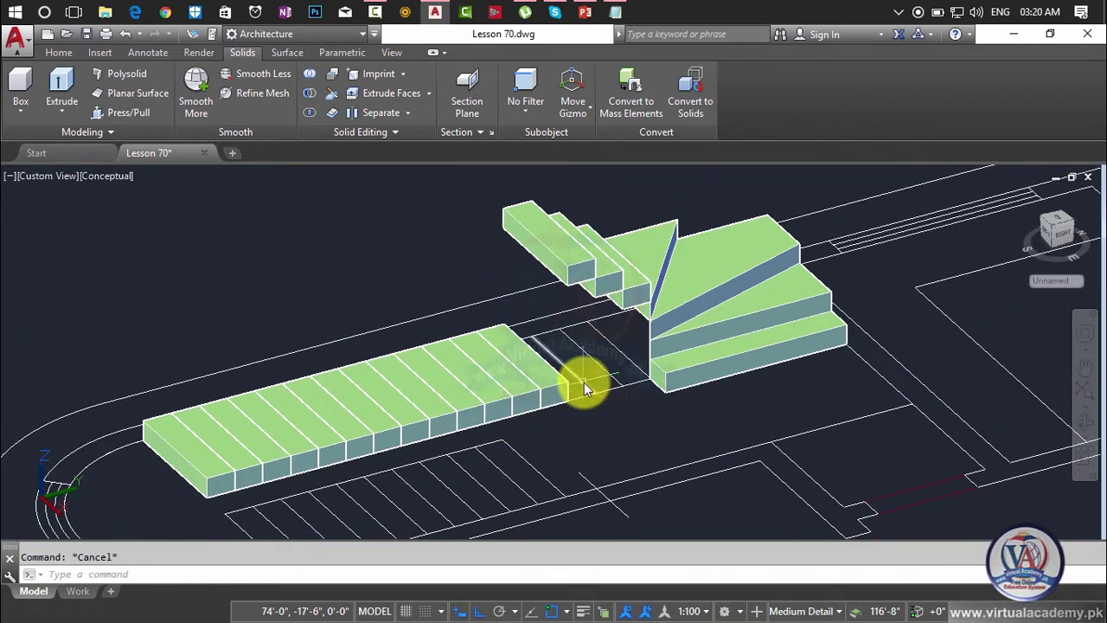
text(m)
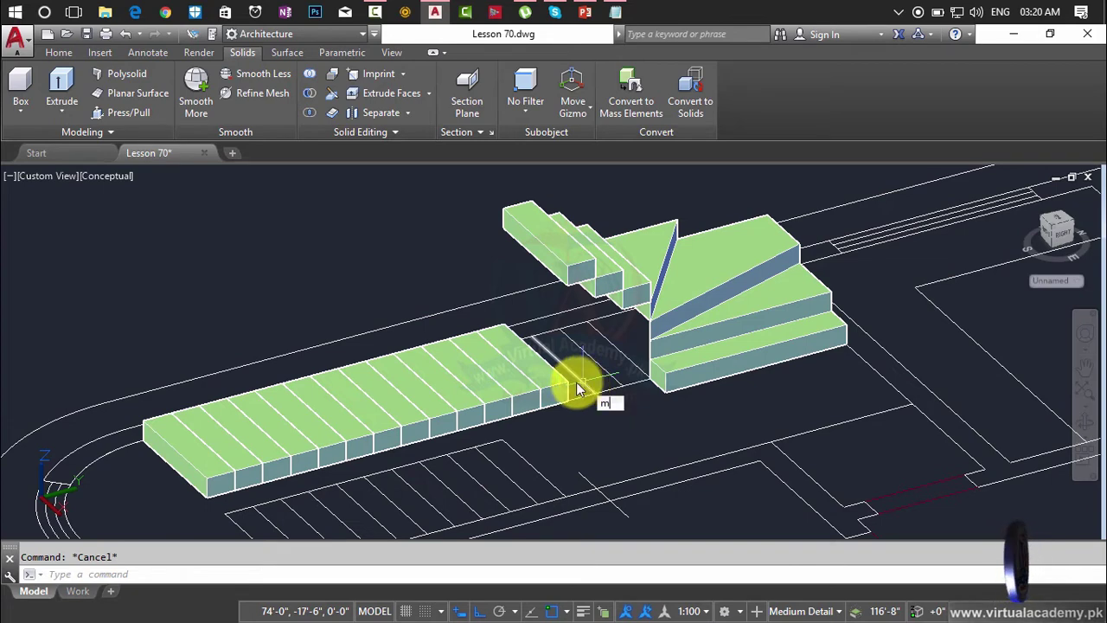
key(Return)
click(554, 397)
key(Return)
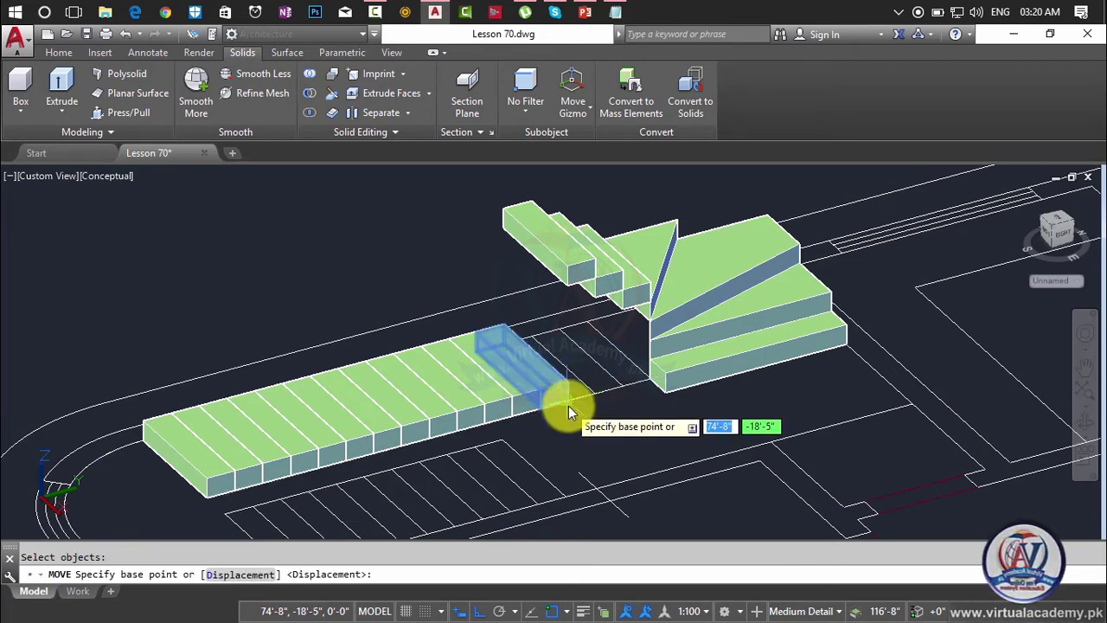
click(567, 401)
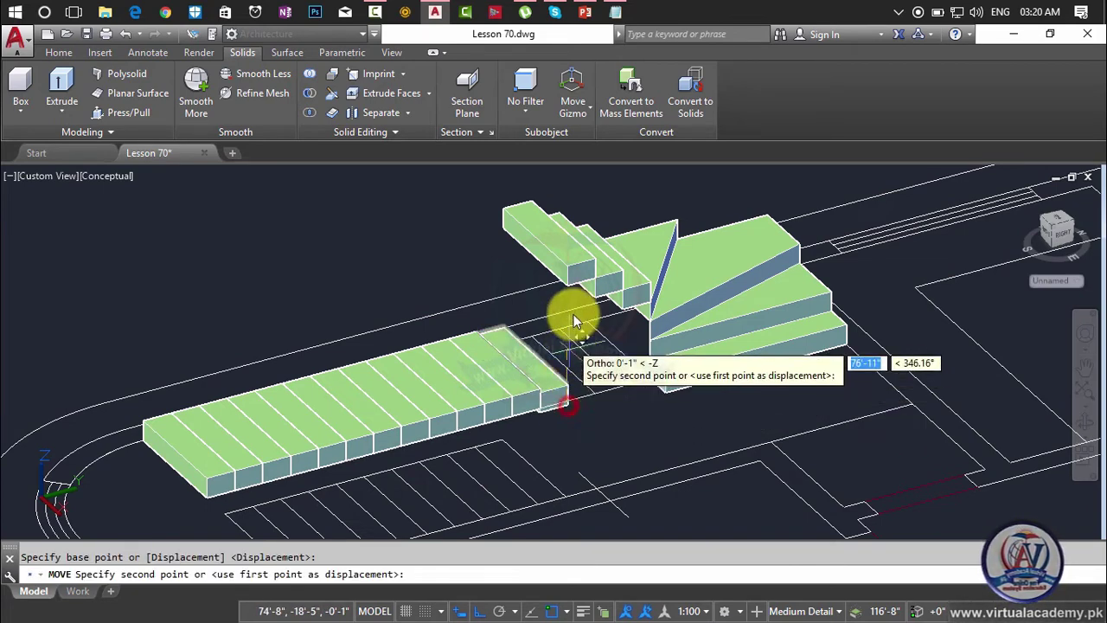
click(570, 264)
Step: Move the fifth straight tread up so its bottom corner meets the top front corner of the fourth raised straight tread
text(m)
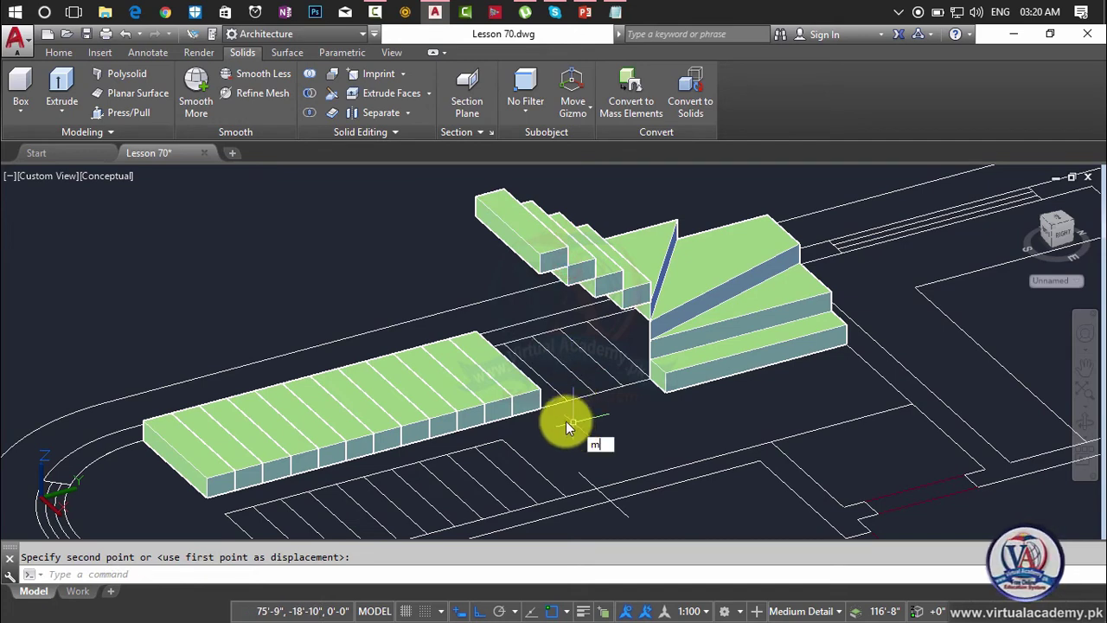
key(Return)
click(534, 405)
key(Return)
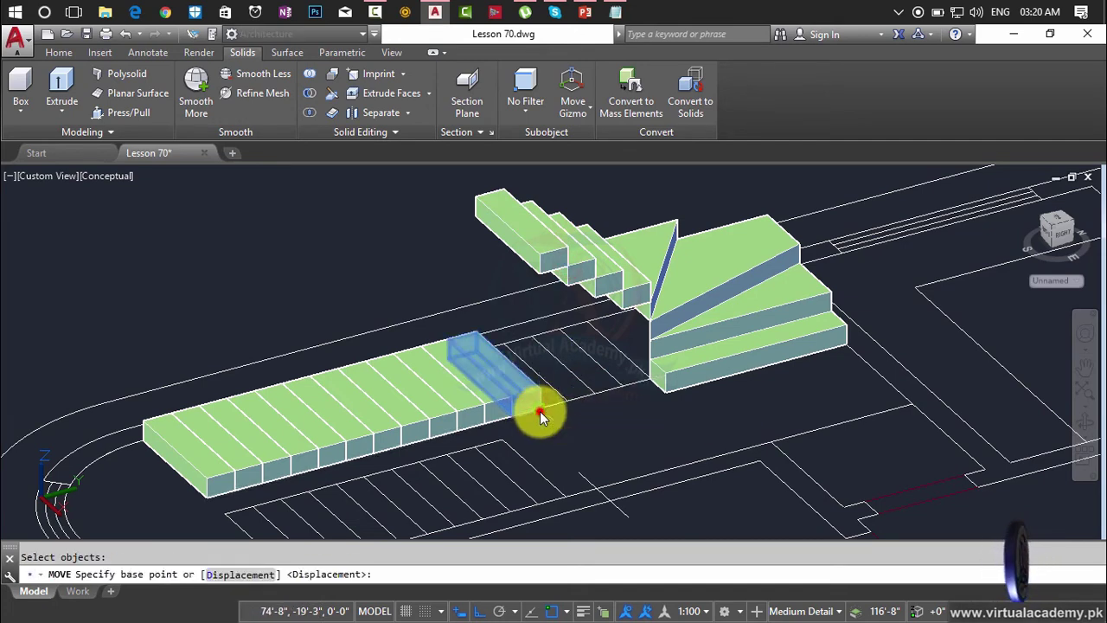
click(538, 406)
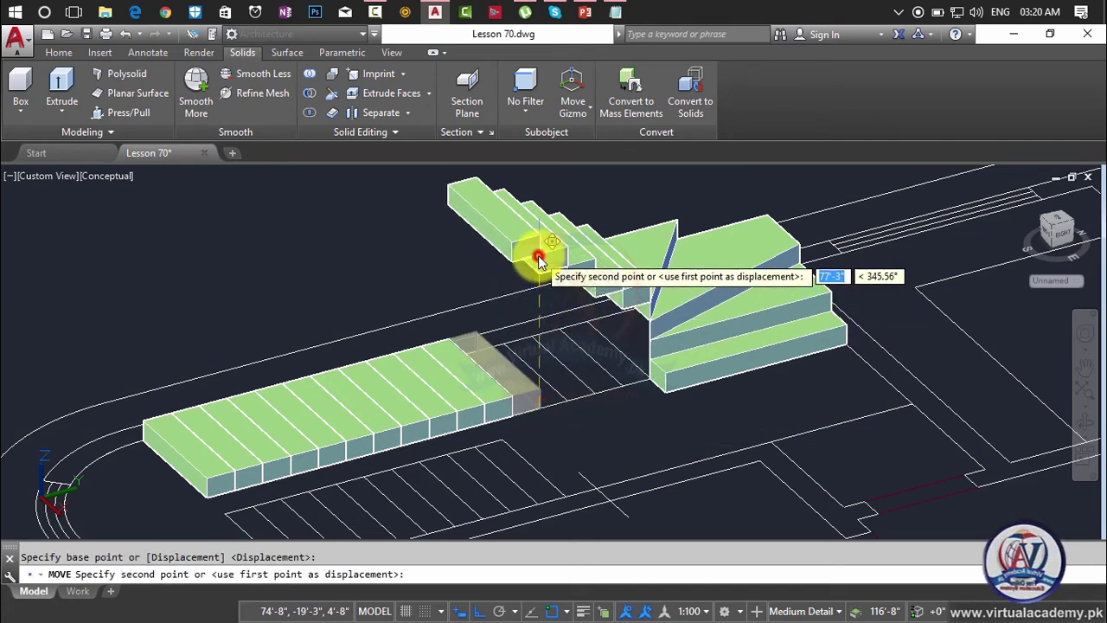
click(539, 256)
Step: Move the sixth straight tread up so its bottom corner meets the top front corner of the fifth raised straight tread
middle_drag(566, 390, 591, 380)
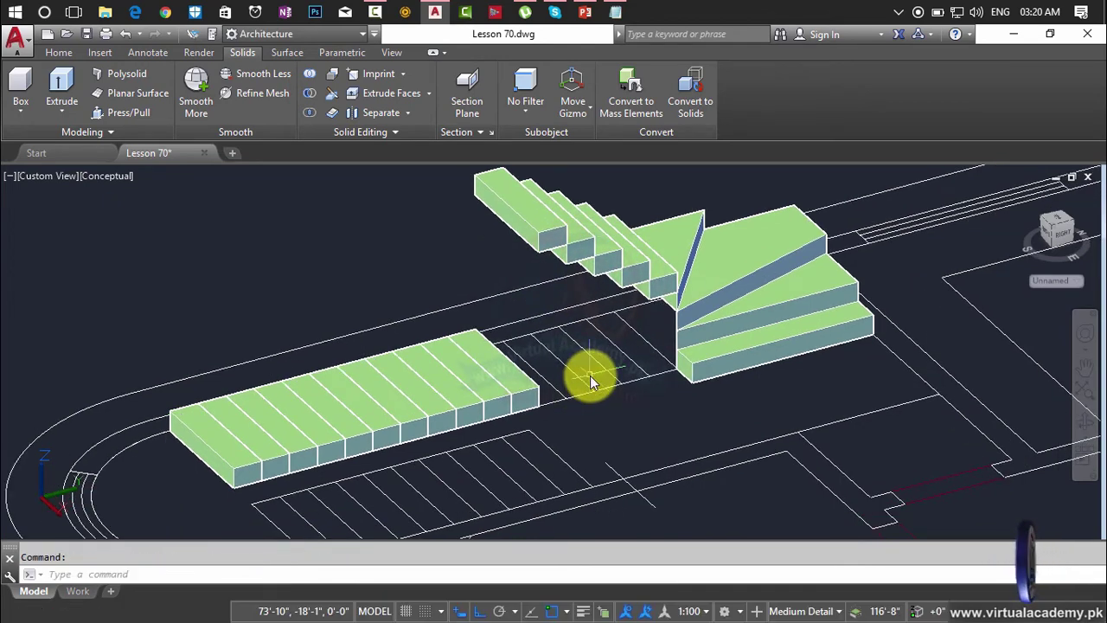
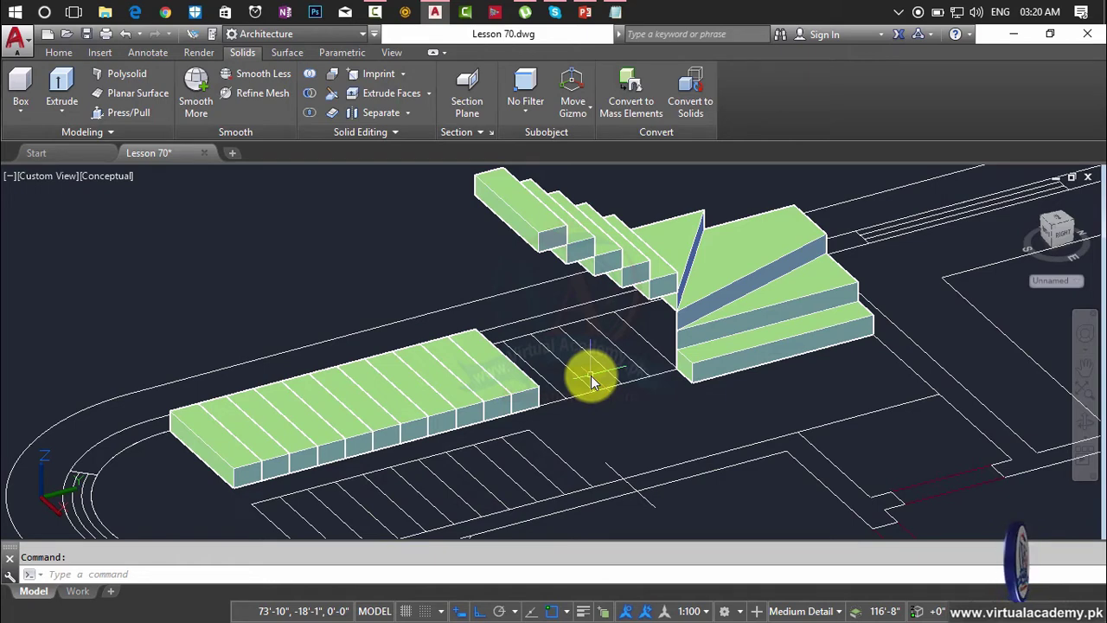
text(m)
key(Return)
click(526, 391)
key(Return)
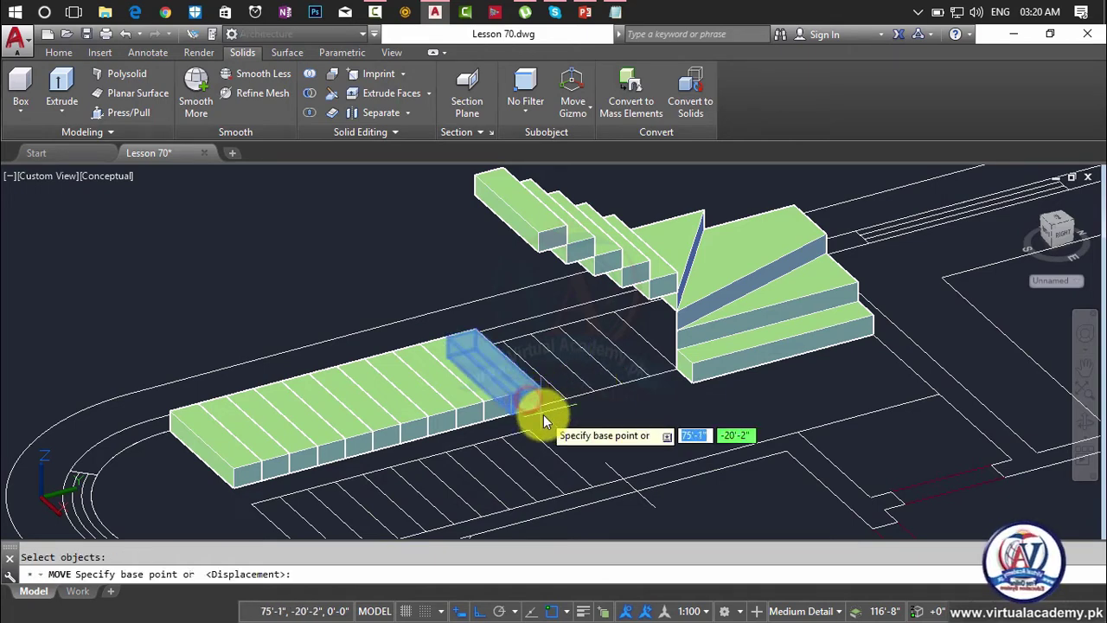
click(539, 406)
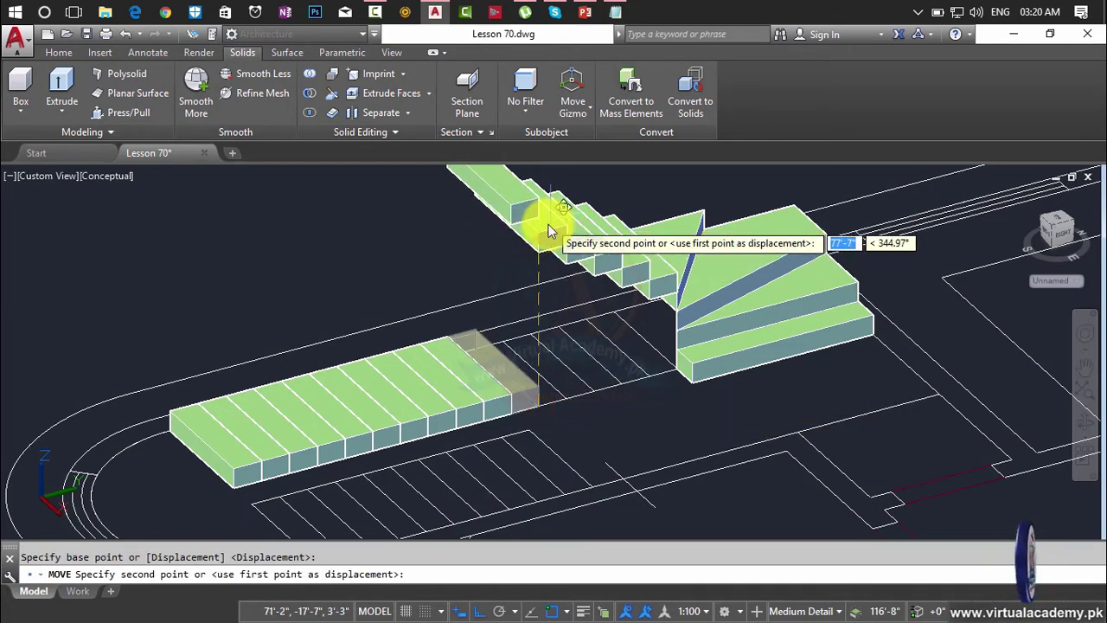
click(537, 233)
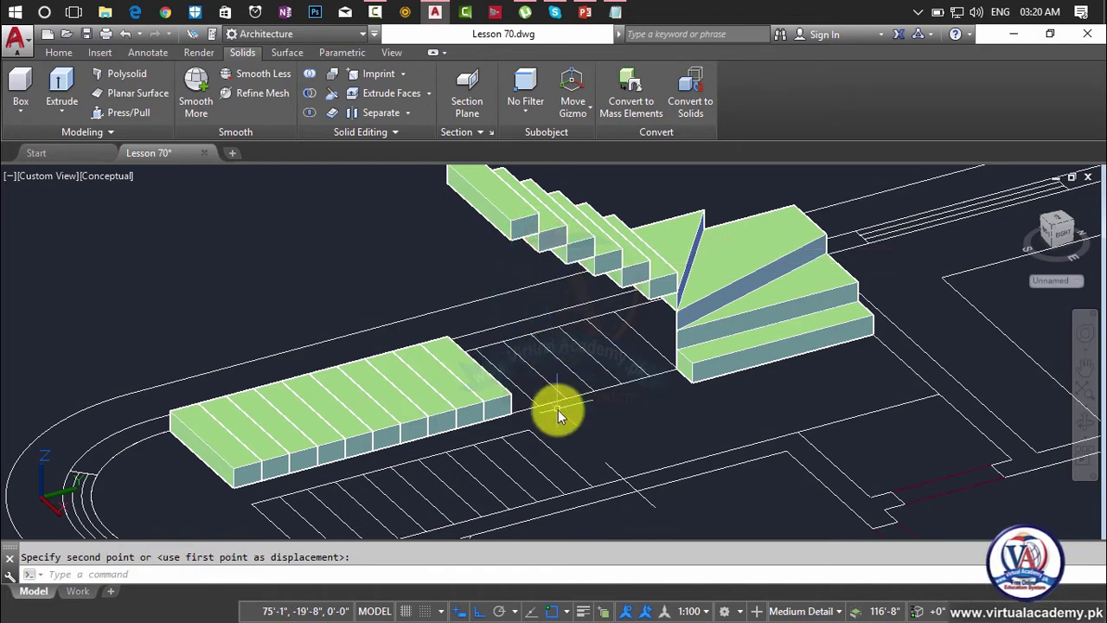
Step: Move the end tread of the ten-tread ground row straight up, setting its lower corner on the highest flight step's upper corner
key(Return)
click(511, 413)
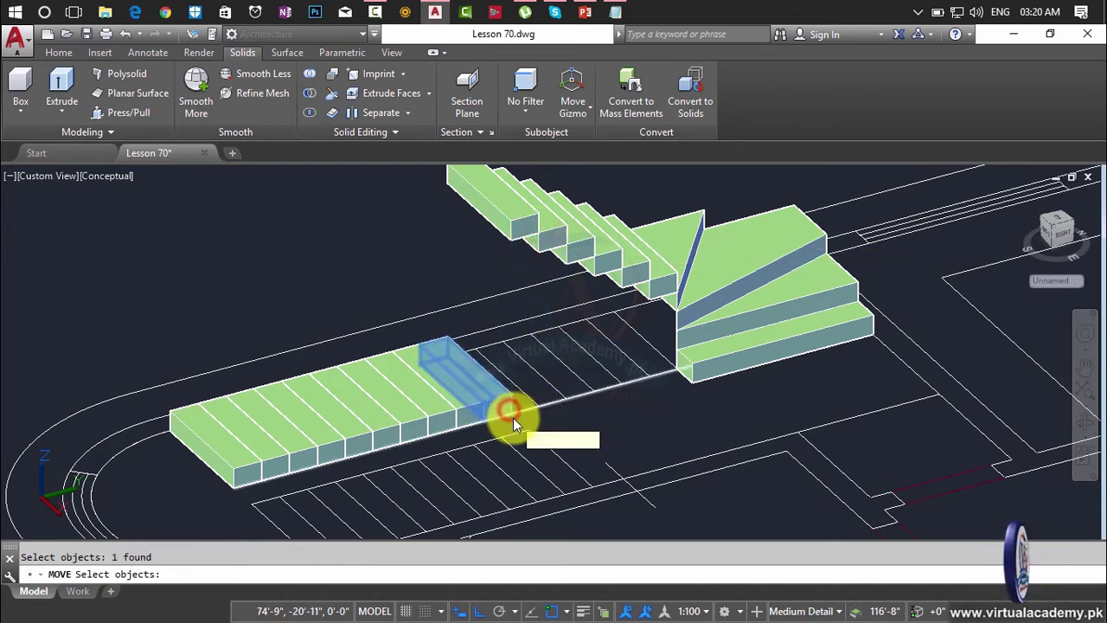
key(Return)
click(513, 416)
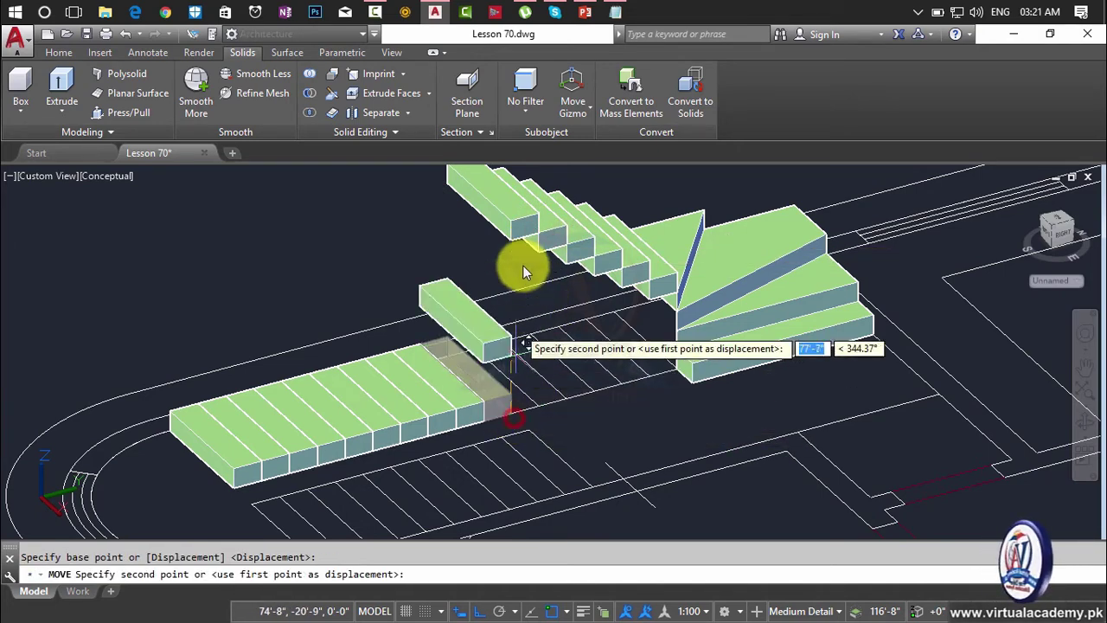
click(511, 220)
Step: Move the nearest of the nine remaining ground-level treads vertically from its bottom corner to the top of the raised flight
text(m)
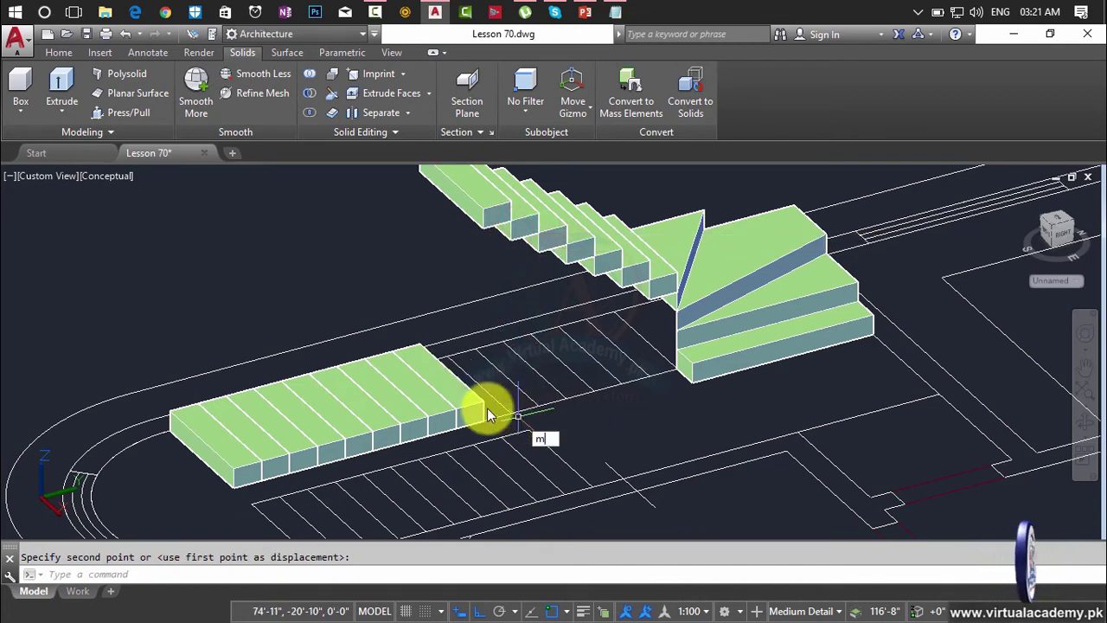
key(Return)
click(472, 413)
key(Return)
click(485, 417)
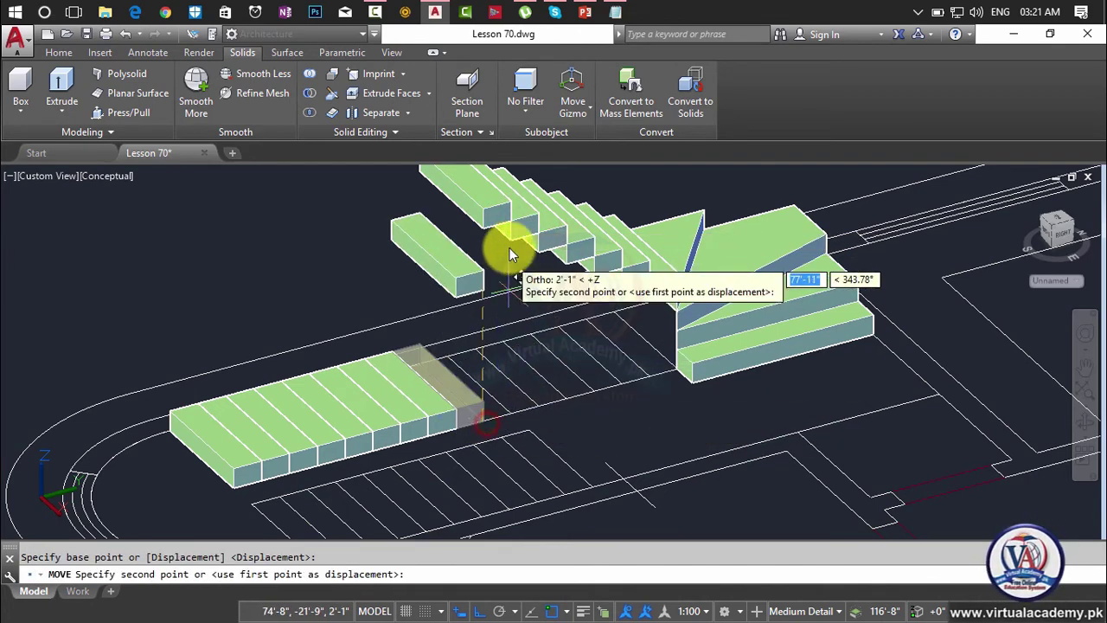
click(483, 204)
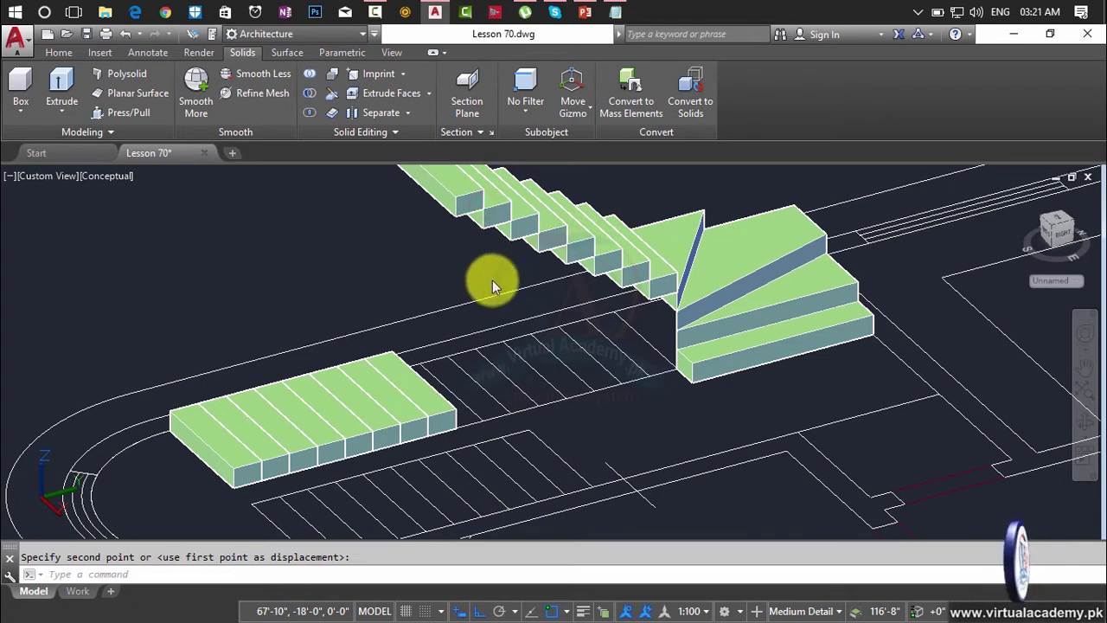
Step: Raise the end tread of the remaining eight-tread row so its bottom corner meets the upper corner of the flight's highest step
middle_drag(492, 280, 589, 280)
key(Return)
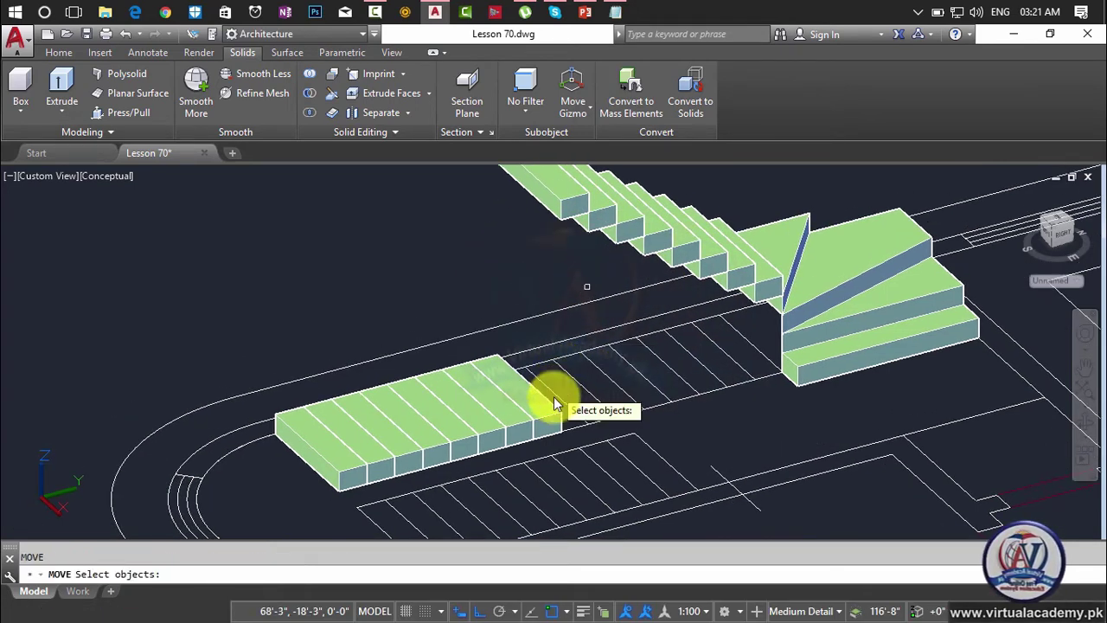
click(550, 411)
key(Return)
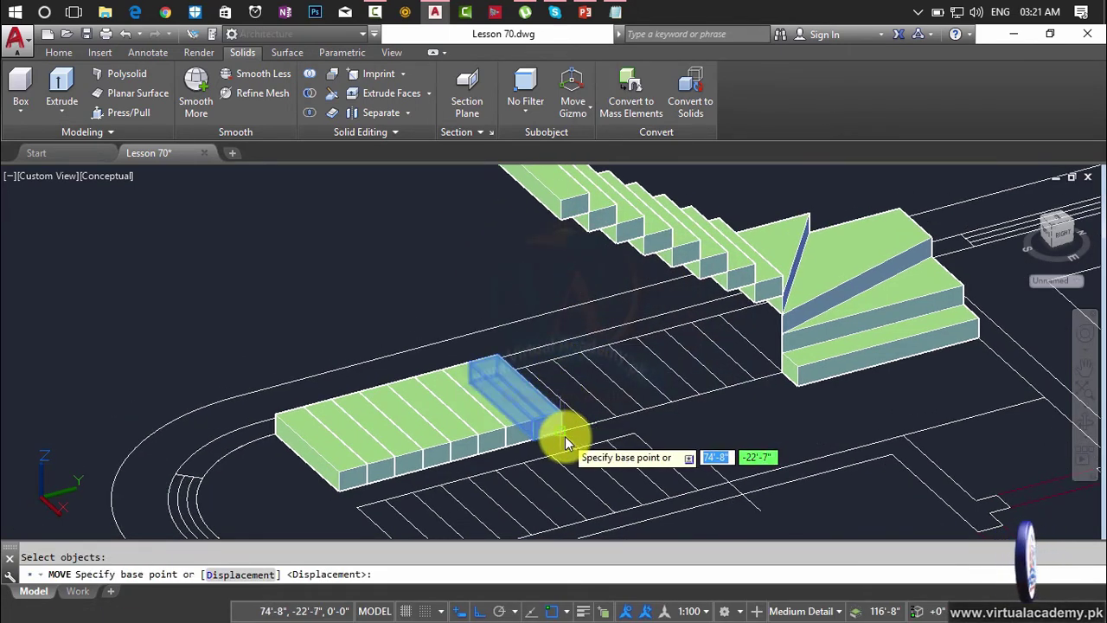
click(561, 433)
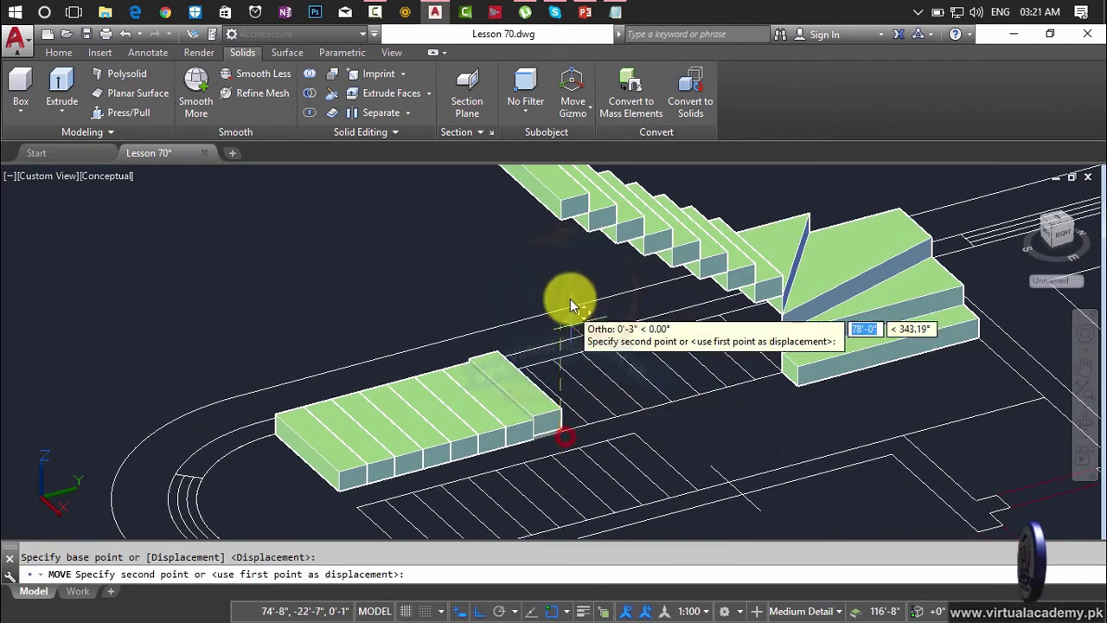
click(559, 197)
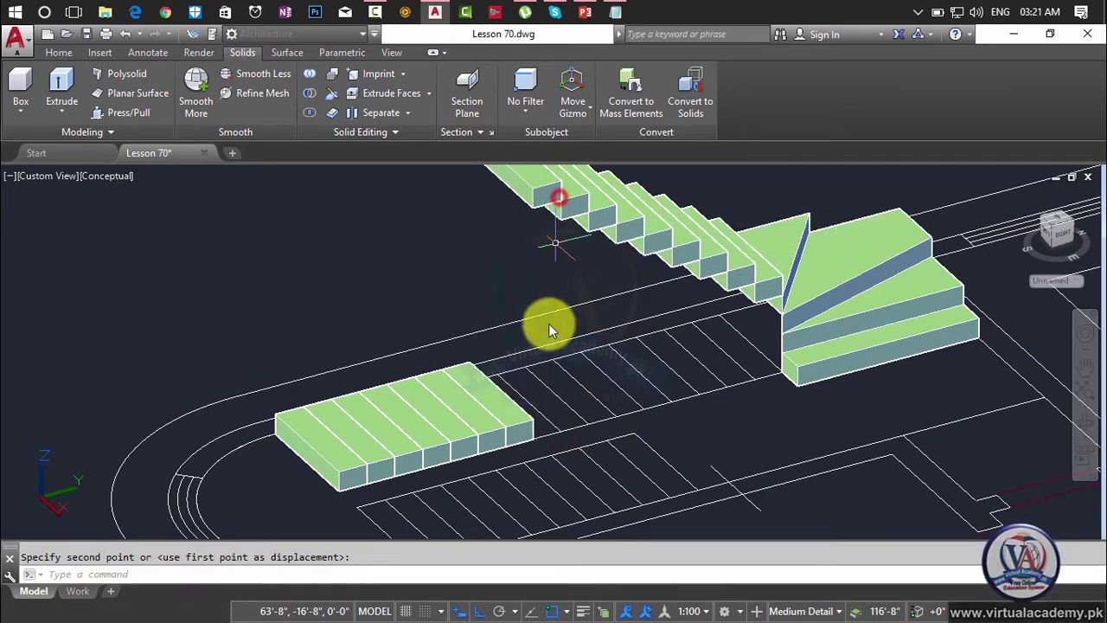
Step: Try to move the end tread of the seven-tread ground row up to the top of the flight
key(Return)
click(524, 432)
key(Return)
click(533, 444)
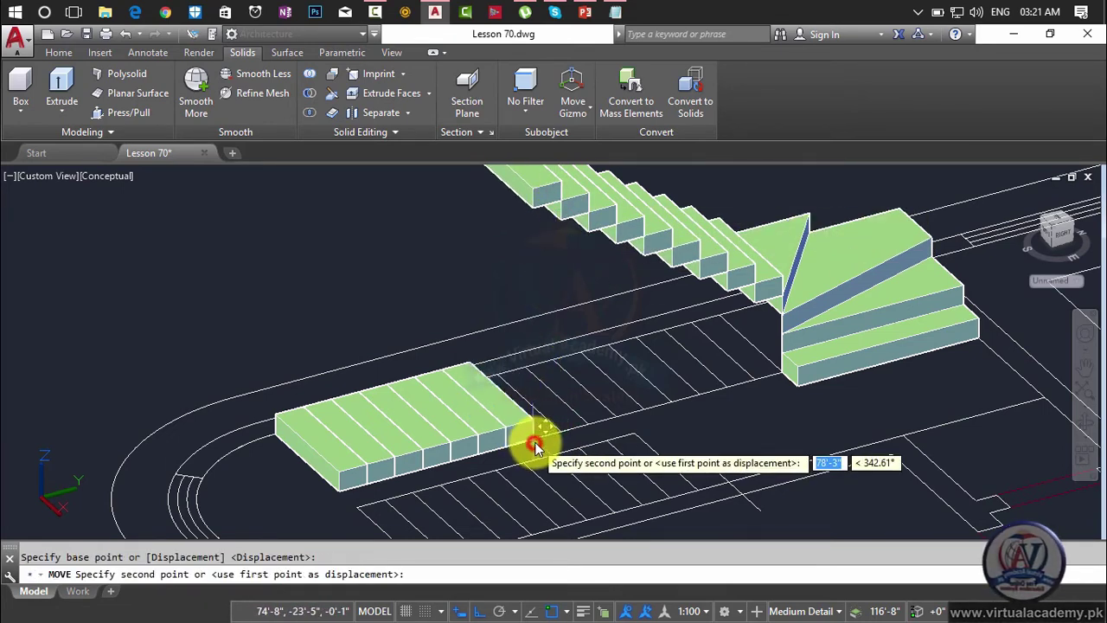
middle_drag(534, 443, 533, 513)
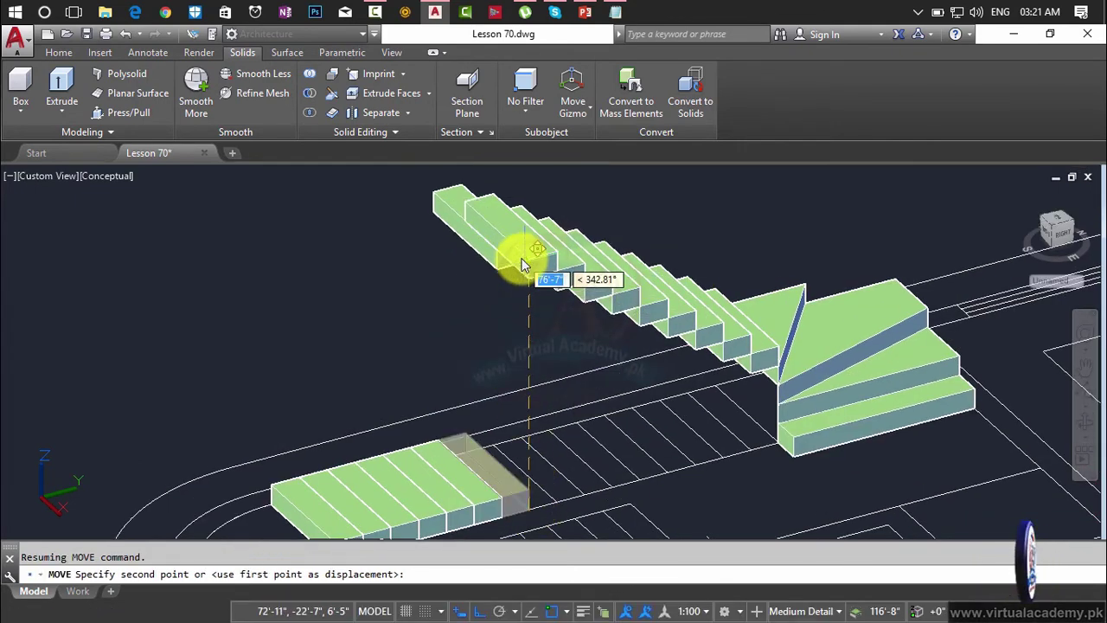
click(521, 256)
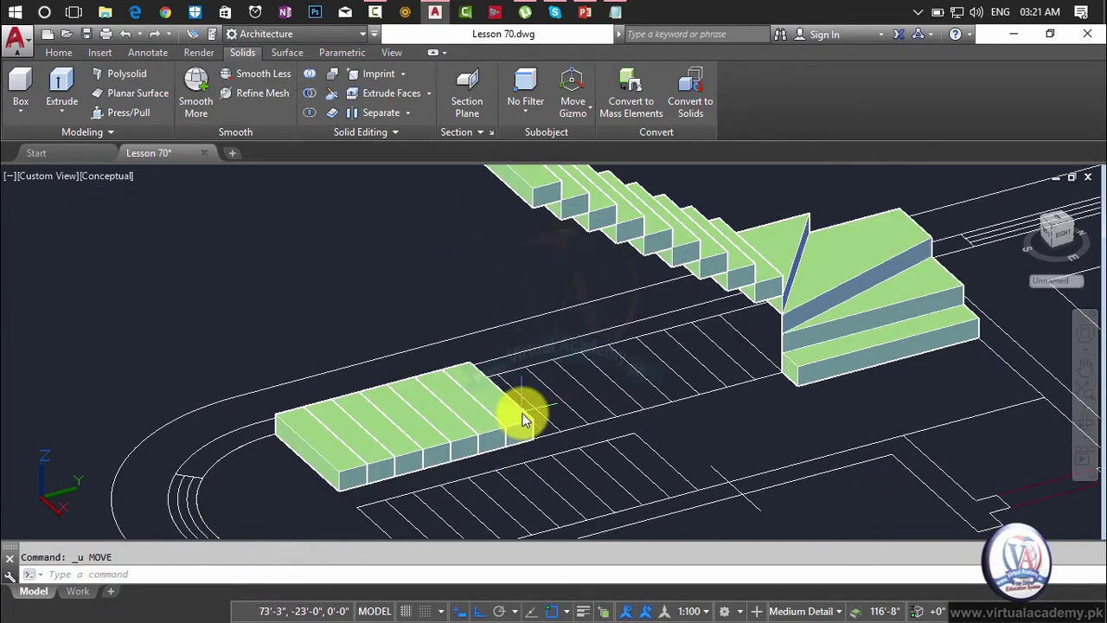
Step: Move the seventh ground tread from its exact bottom corner vertically to the upper corner of the flight's highest step
scroll(522, 417, down, 2)
middle_drag(521, 416, 516, 418)
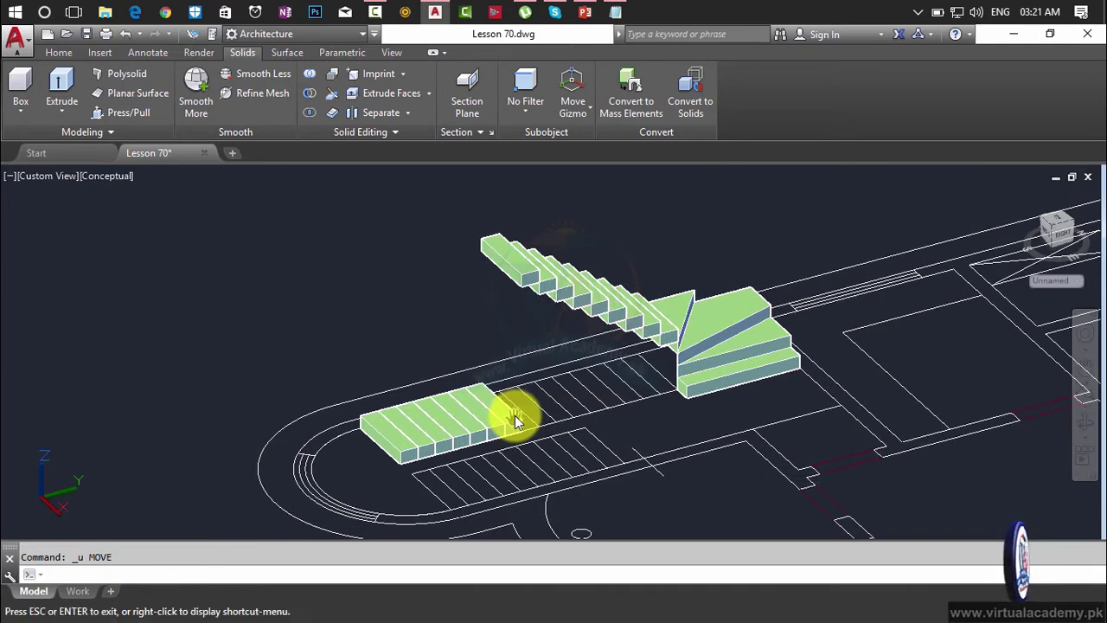
key(Return)
click(514, 424)
key(Return)
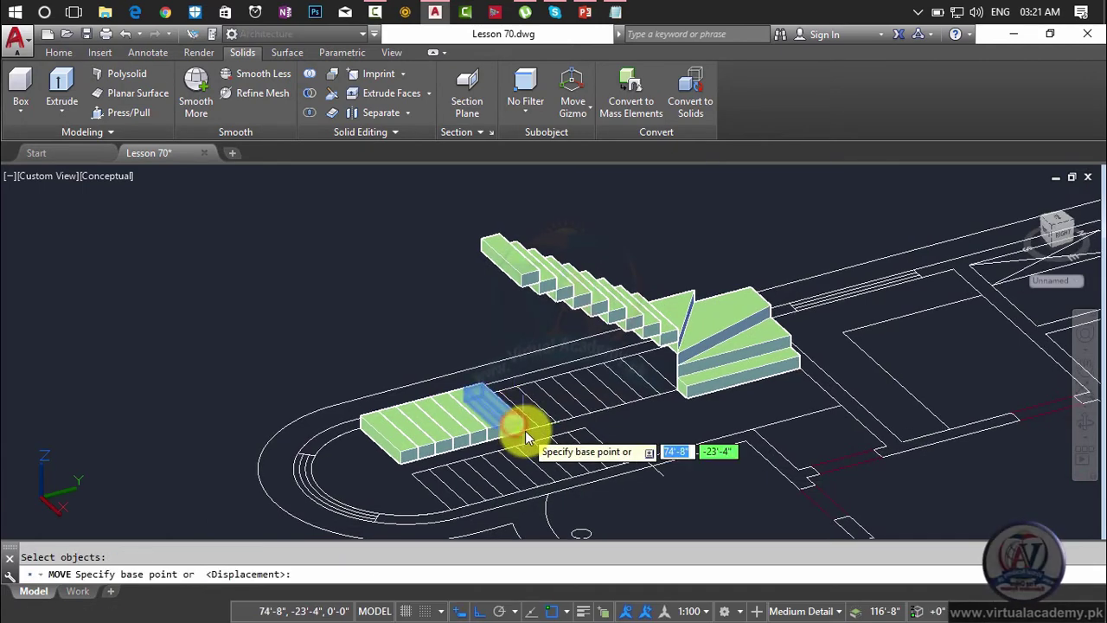
scroll(522, 431, up, 5)
click(520, 433)
scroll(521, 433, down, 4)
middle_drag(521, 434, 518, 497)
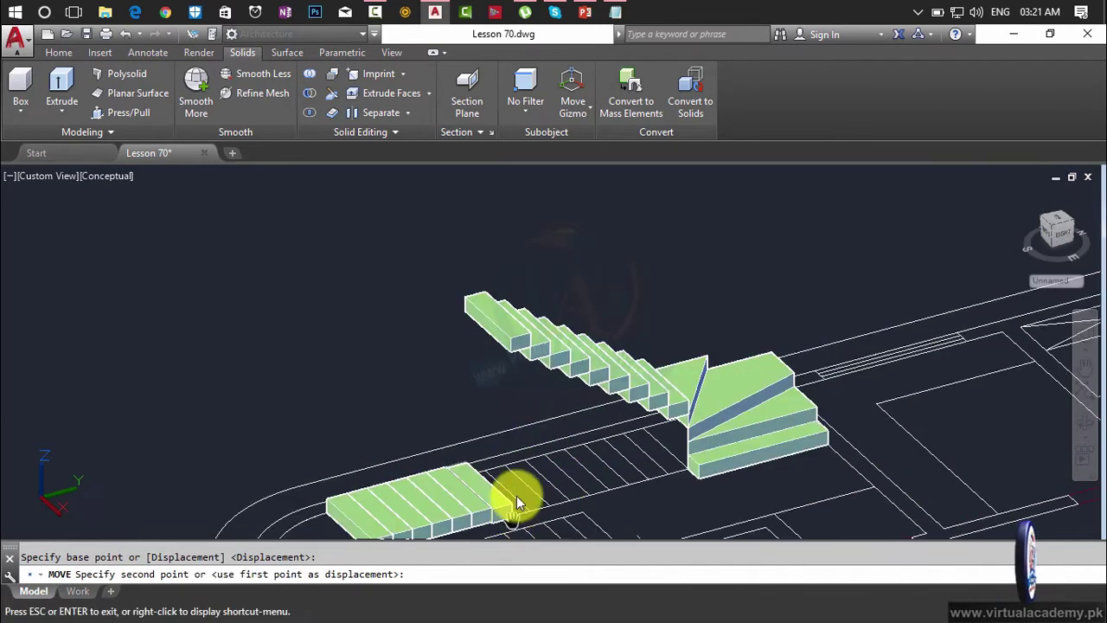
scroll(509, 343, up, 3)
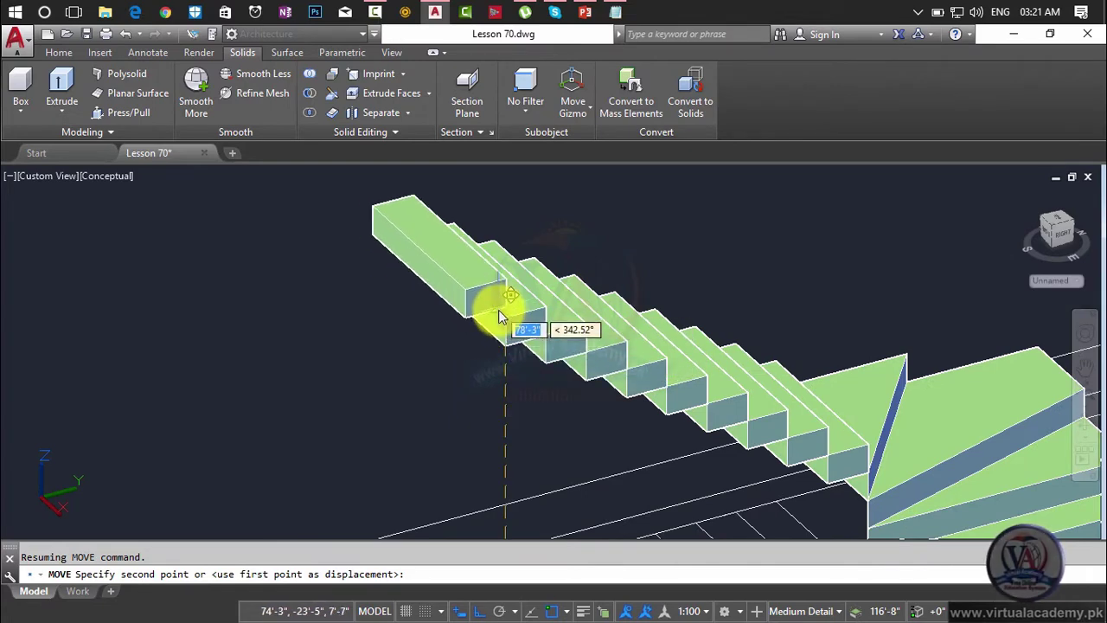
click(502, 315)
scroll(501, 348, down, 2)
middle_drag(502, 369, 514, 329)
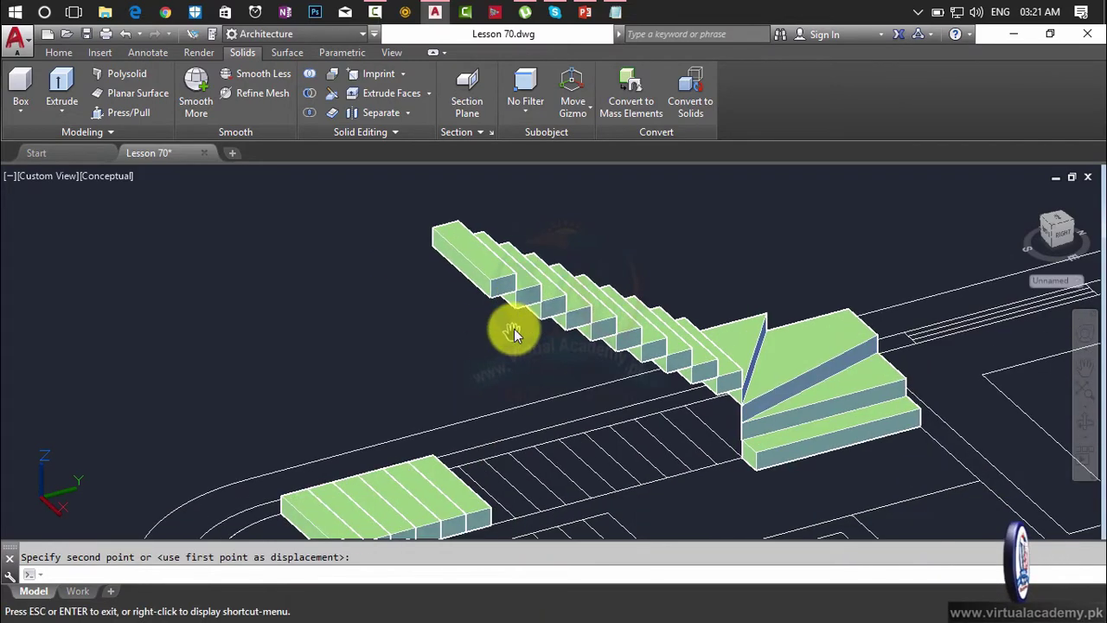
Step: Try to move the end tread of the six-tread ground row onto the flight, and undo the move
text(m)
key(Return)
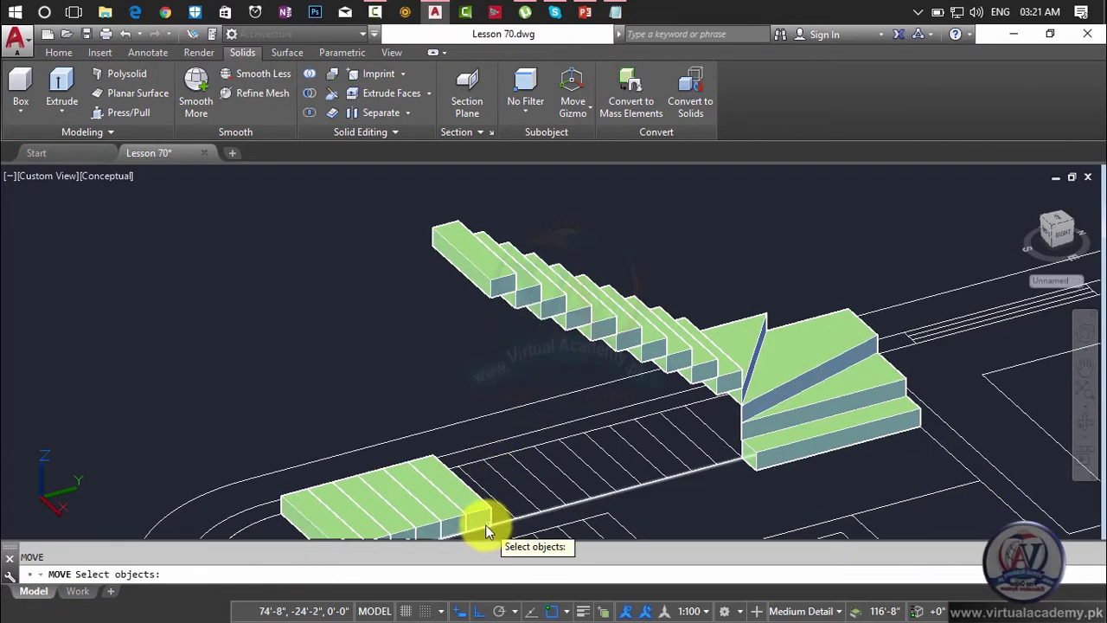
click(484, 524)
key(Return)
click(489, 523)
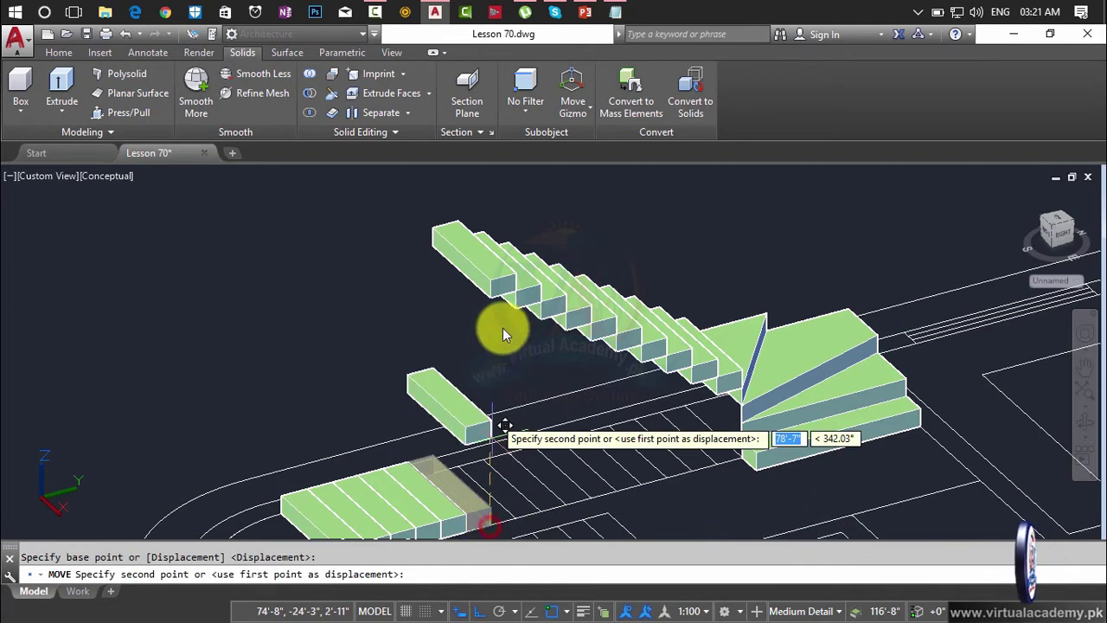
click(487, 288)
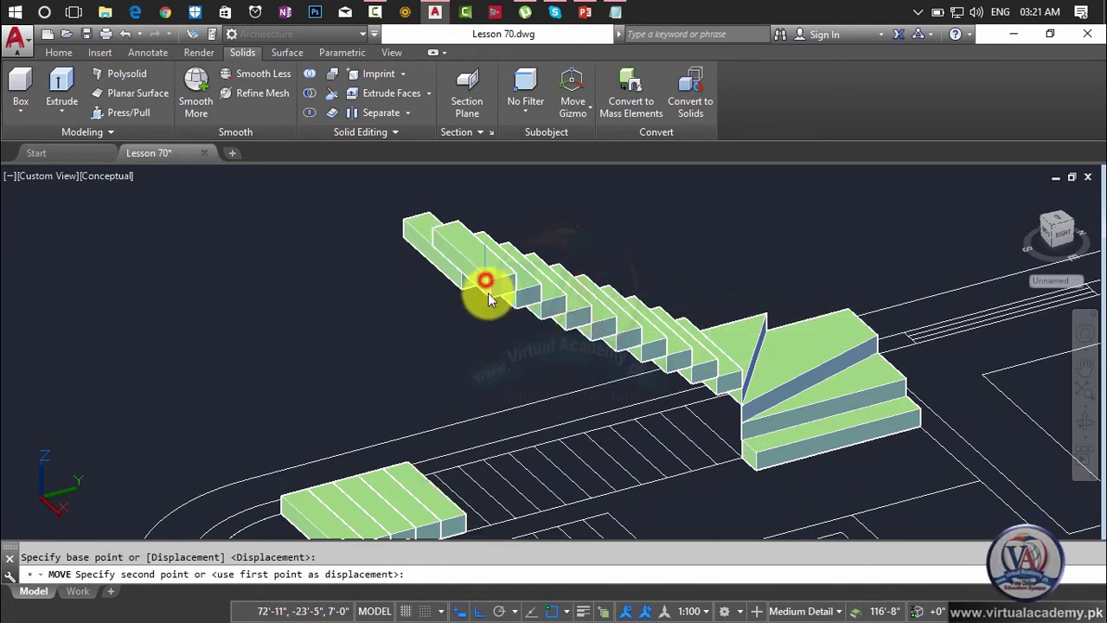
key(ctrl+z)
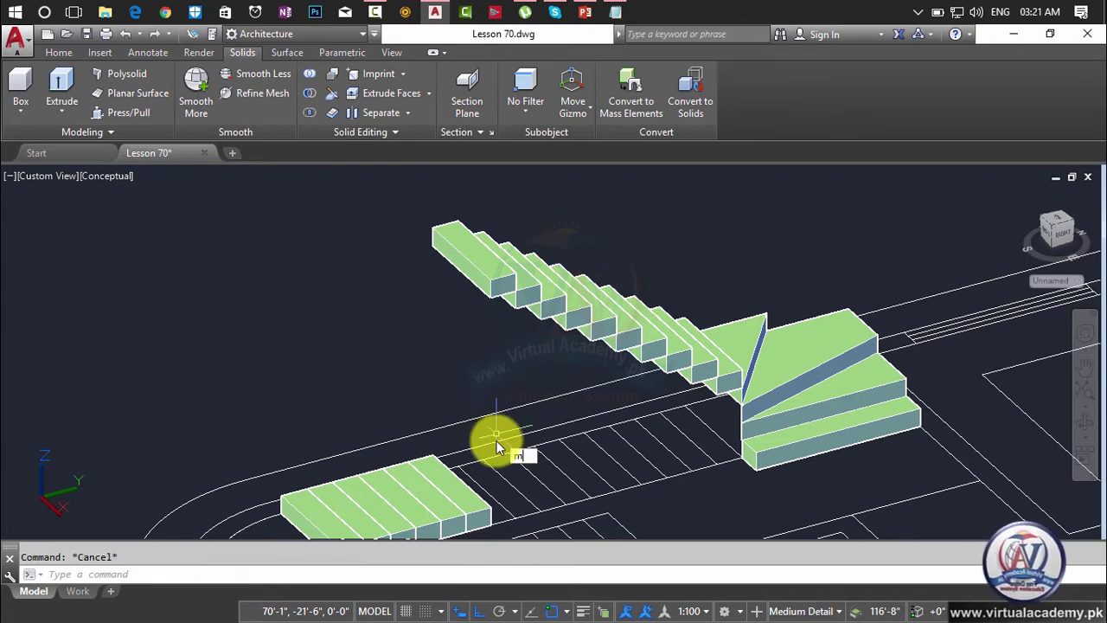
Step: Move the sixth ground tread straight up from its bottom corner, stacking it on the flight's highest step
key(Return)
click(477, 509)
key(Return)
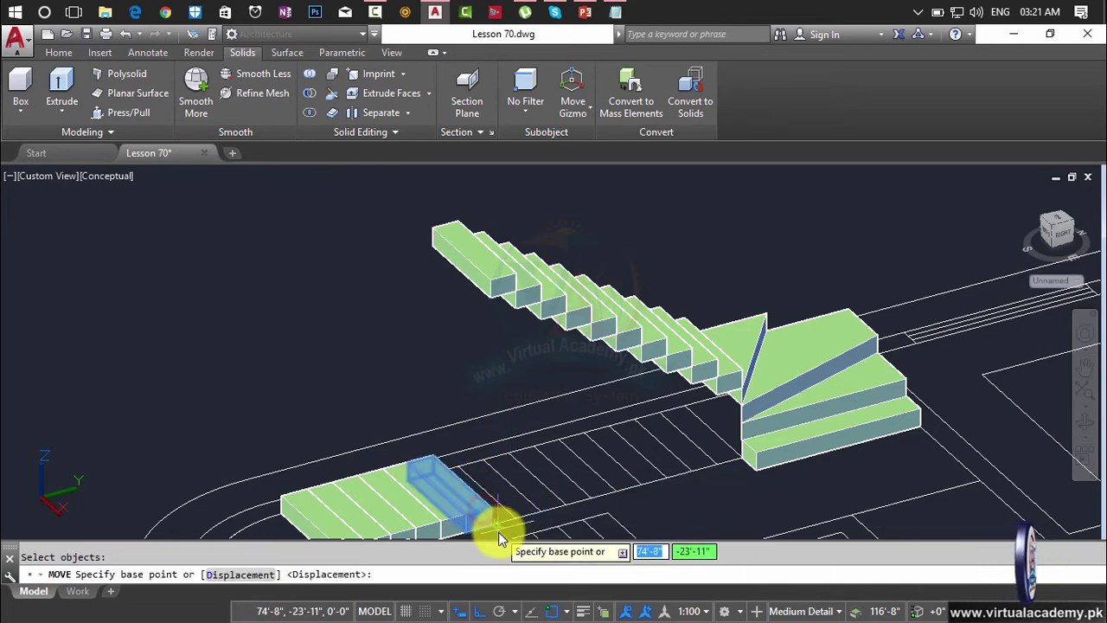
click(492, 529)
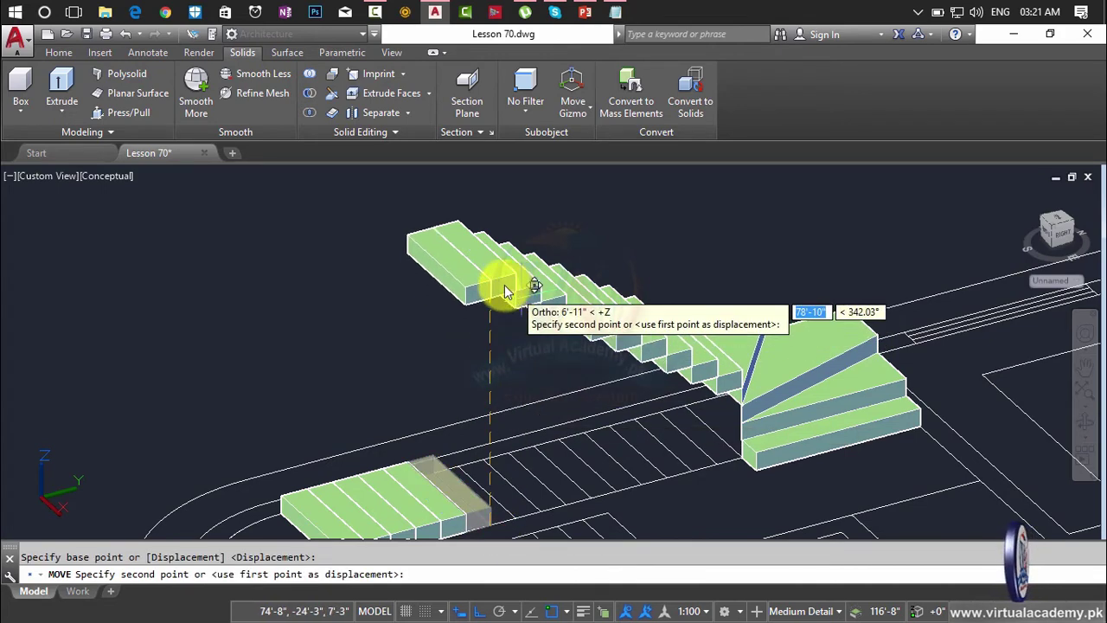
scroll(488, 281, up, 3)
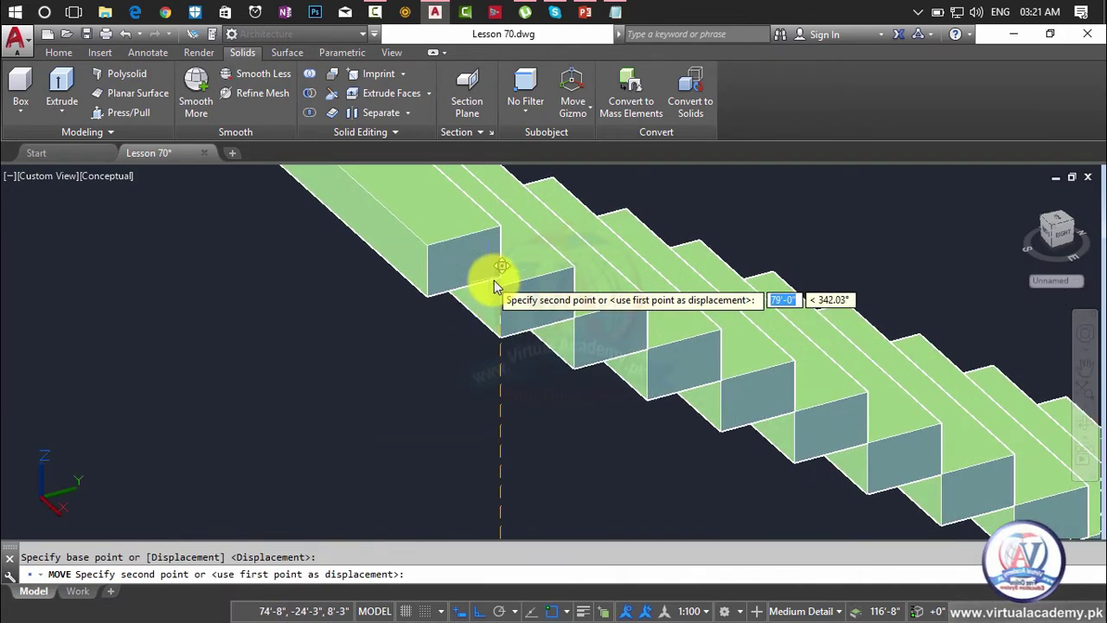
scroll(499, 291, down, 4)
click(514, 378)
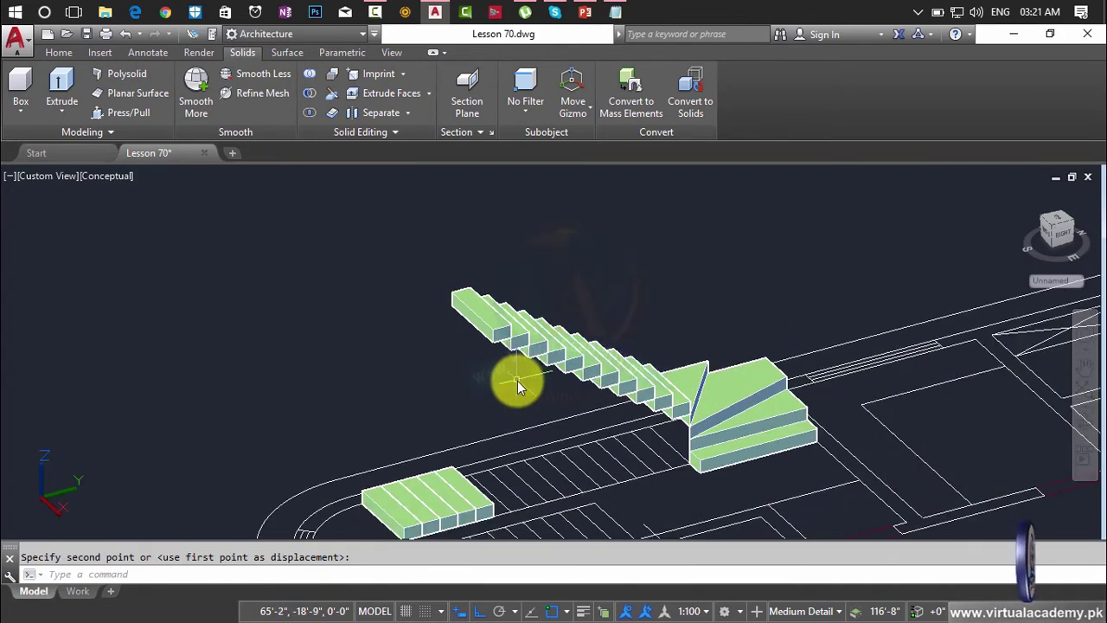
Step: Move the end tread of the five-tread ground row vertically from its bottom corner to the highest flight step's upper corner
text(m)
key(Return)
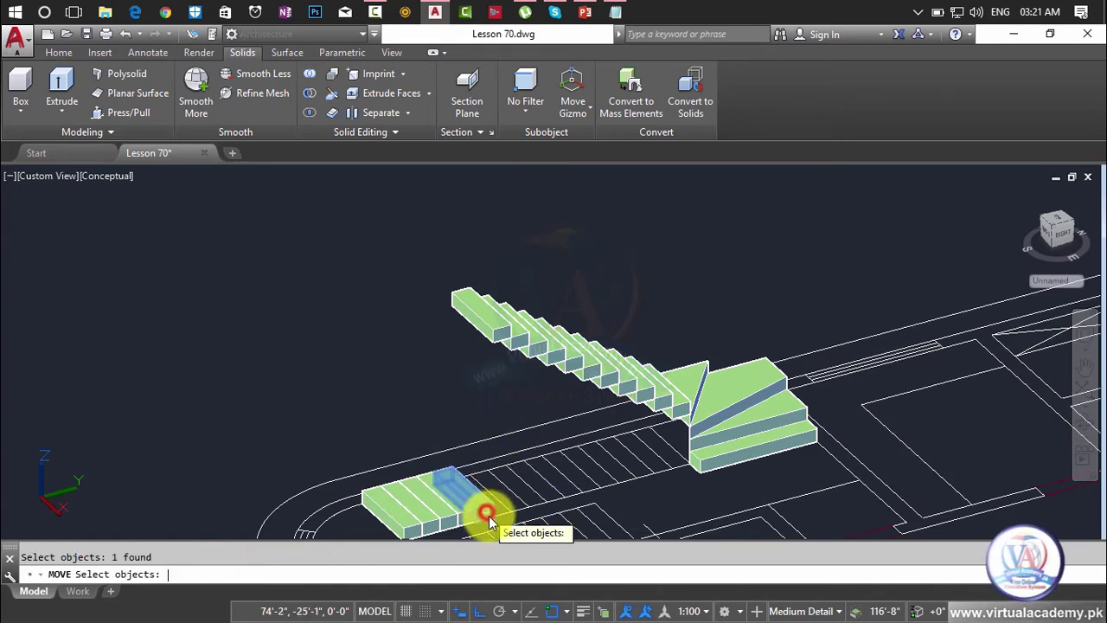
key(Return)
scroll(493, 524, up, 3)
click(493, 521)
scroll(509, 479, down, 3)
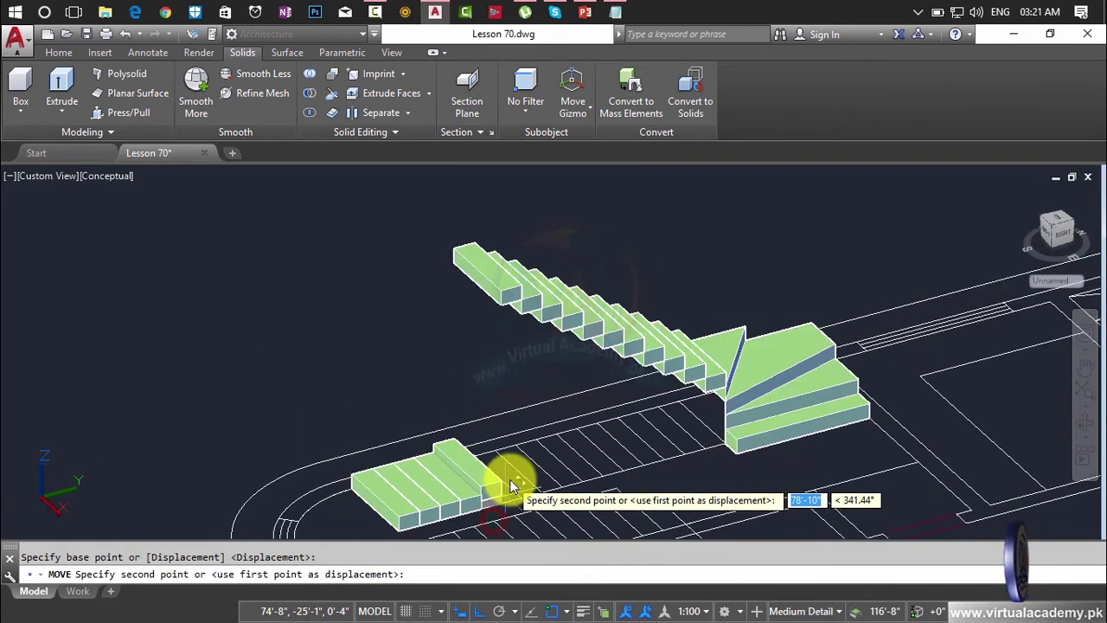
middle_drag(510, 479, 493, 497)
scroll(480, 344, up, 5)
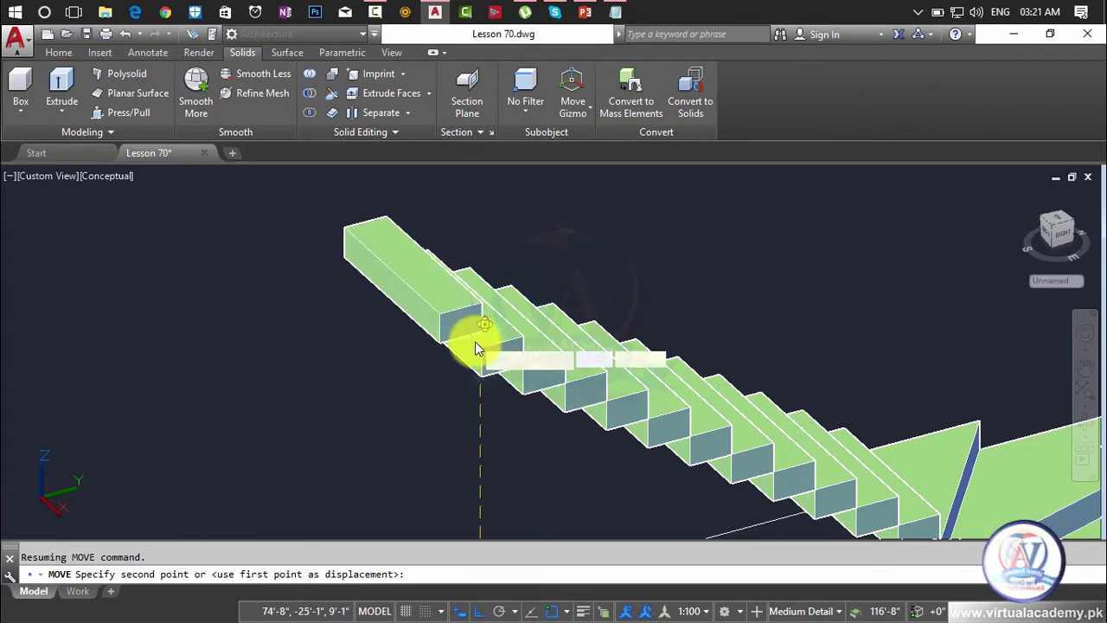
click(480, 348)
scroll(484, 363, down, 5)
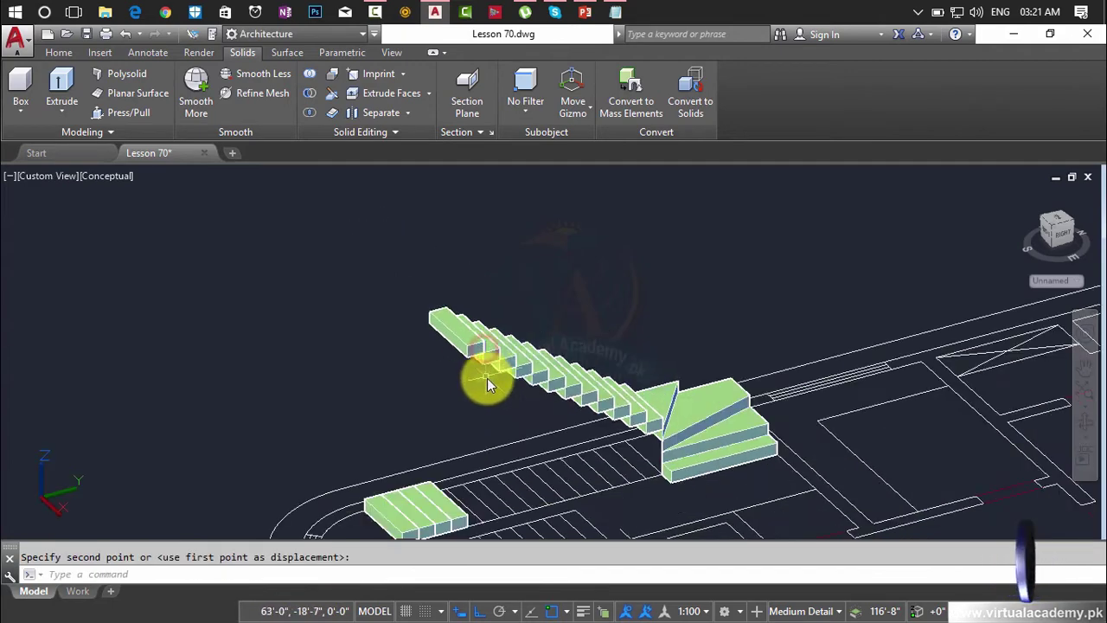
middle_drag(487, 378, 502, 340)
key(Escape)
Step: Raise the end tread of the remaining four ground treads from its bottom corner to the top of the stair flight
scroll(478, 458, up, 5)
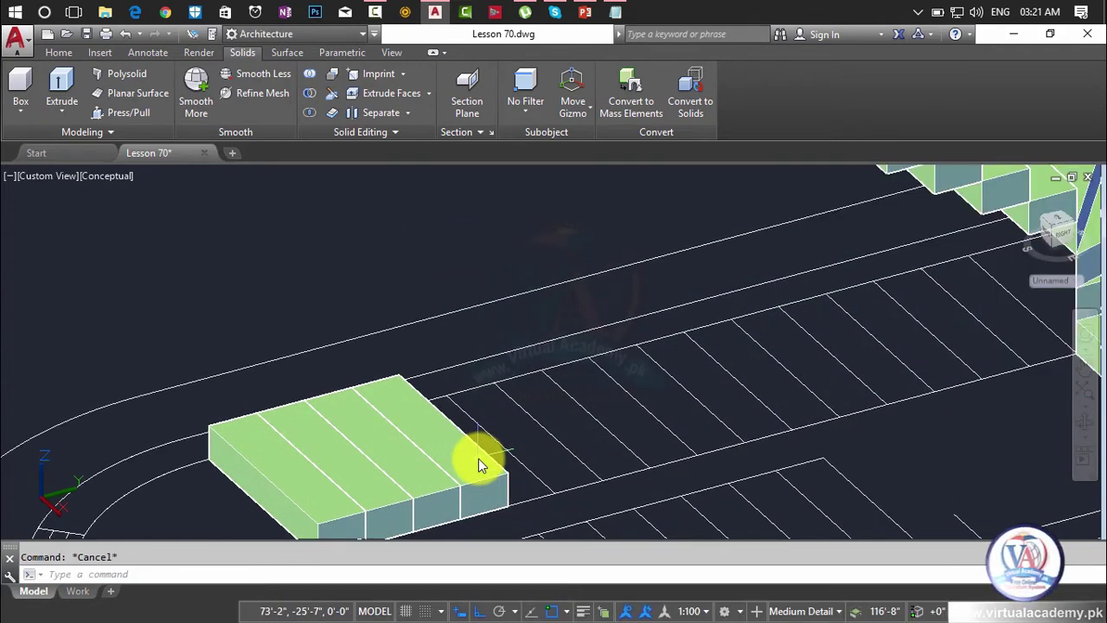
text(m)
key(Return)
click(478, 469)
key(Return)
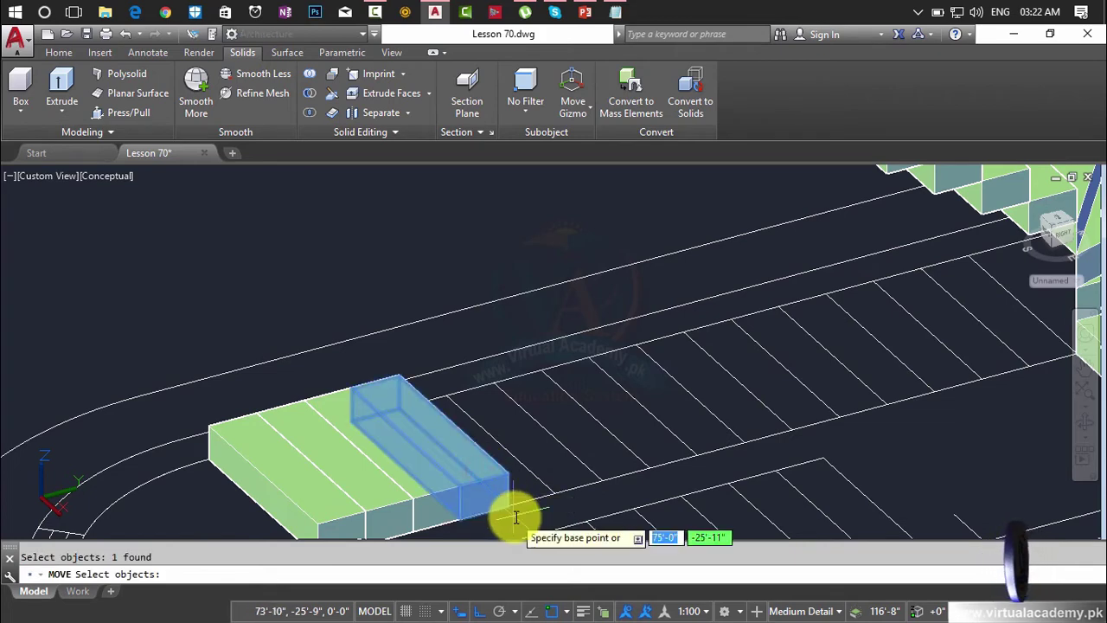
click(508, 509)
scroll(484, 484, down, 5)
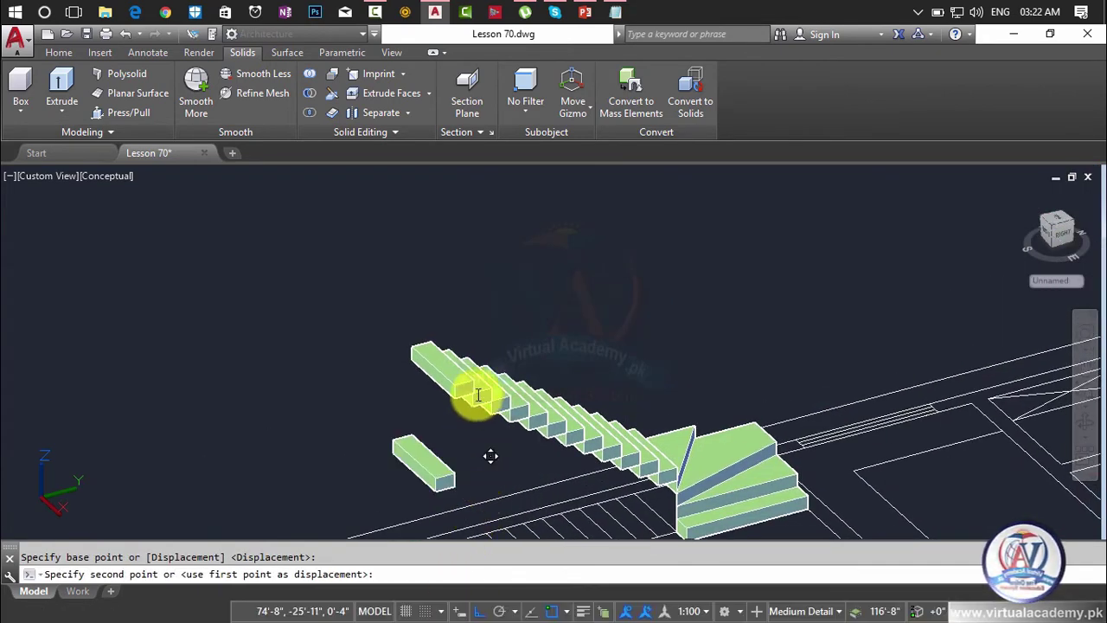
scroll(478, 393, up, 5)
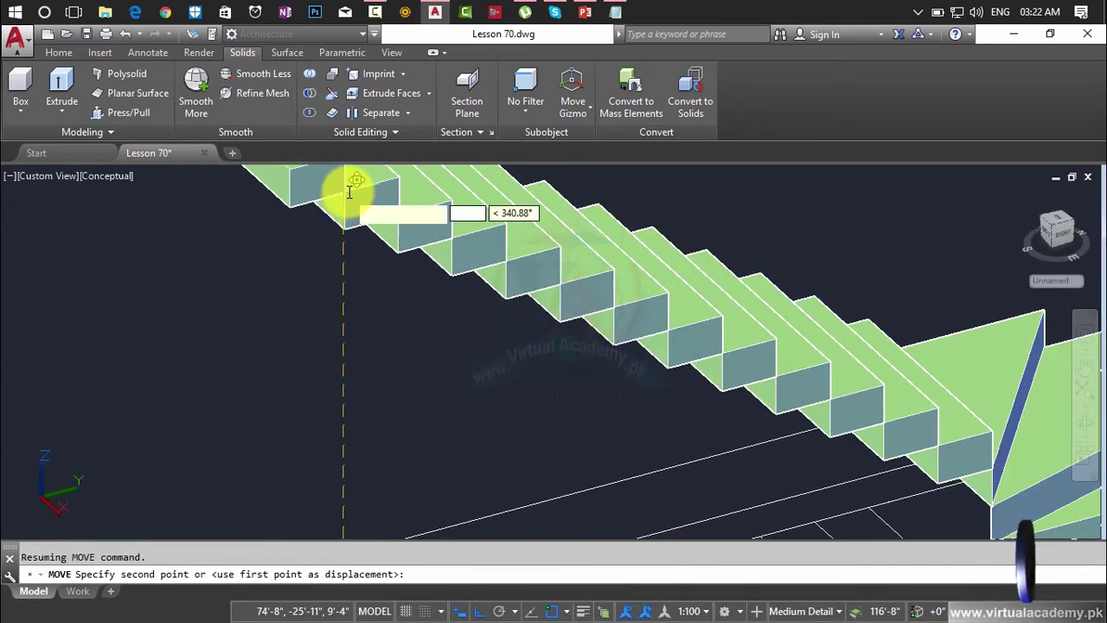
scroll(388, 363, down, 6)
middle_drag(395, 365, 454, 337)
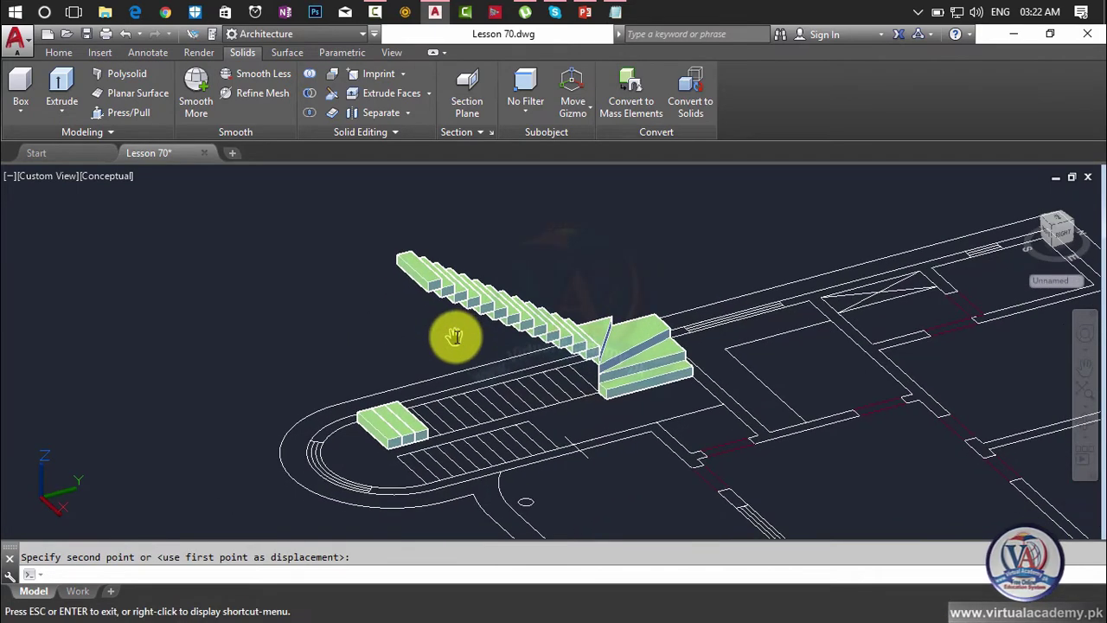
key(Escape)
scroll(393, 422, up, 3)
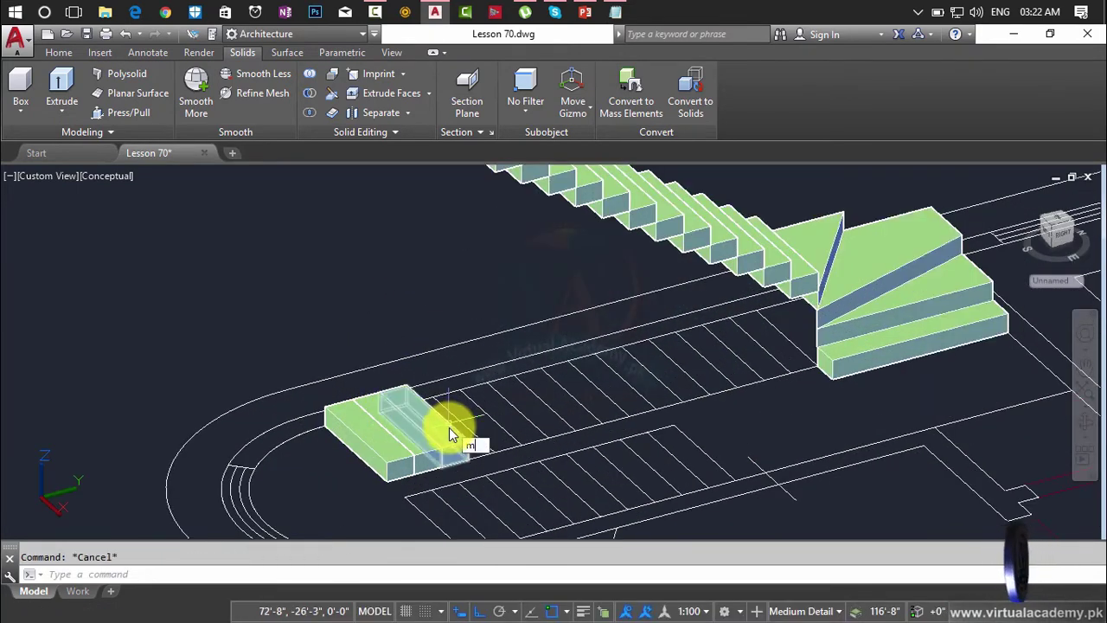
Step: Move the end tread of the three remaining ground treads straight up from its bottom corner onto the top of the stair flight
click(448, 451)
key(Return)
click(466, 442)
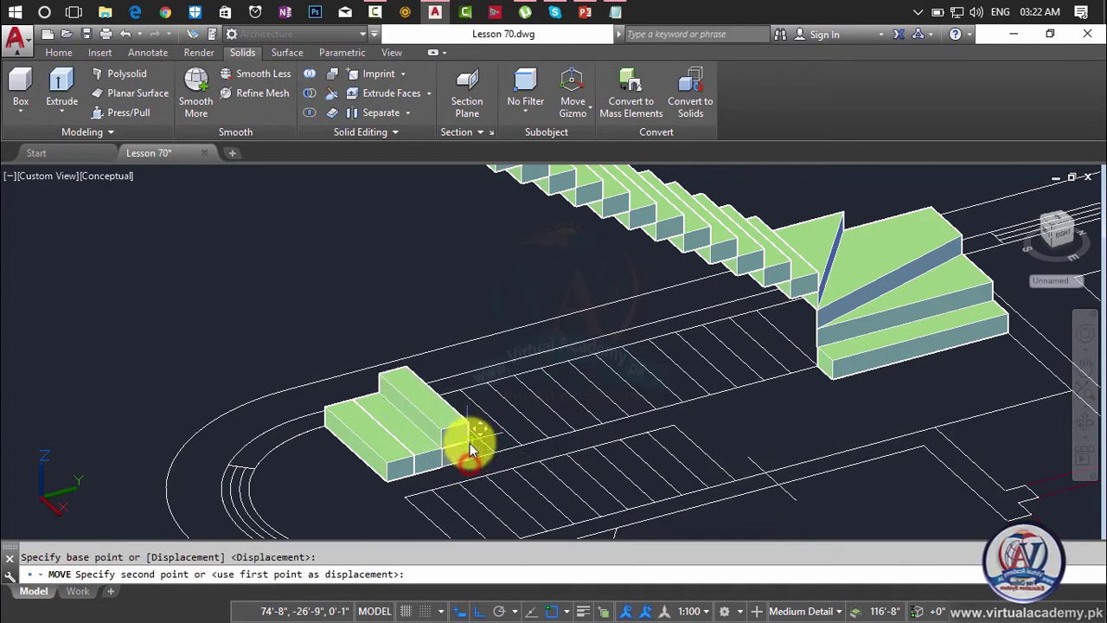
middle_drag(467, 442, 464, 513)
scroll(445, 313, up, 4)
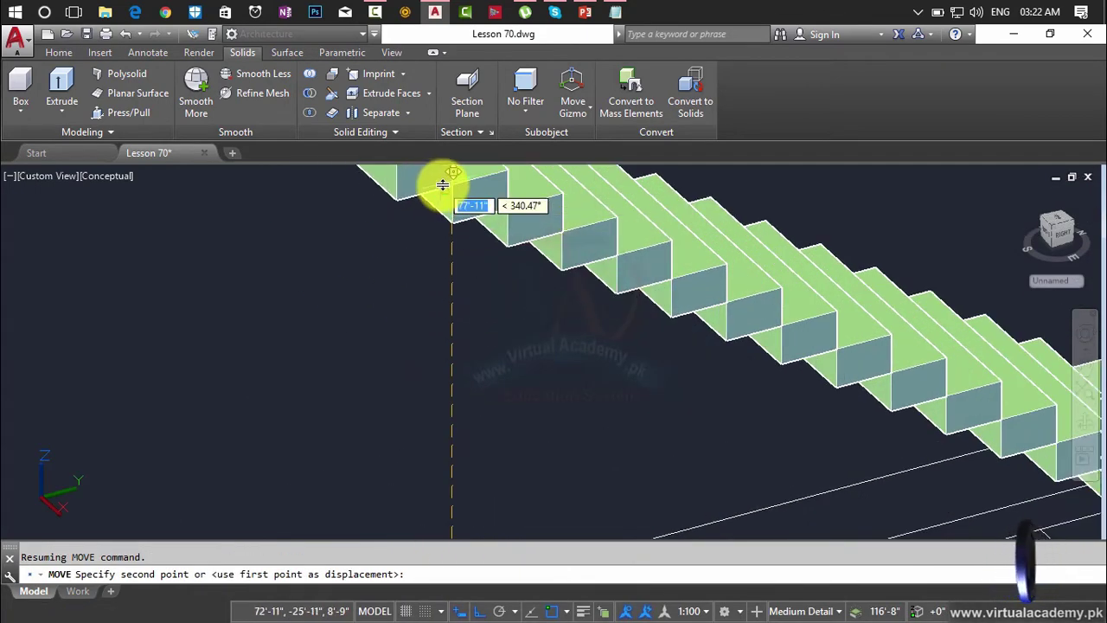
scroll(450, 184, down, 6)
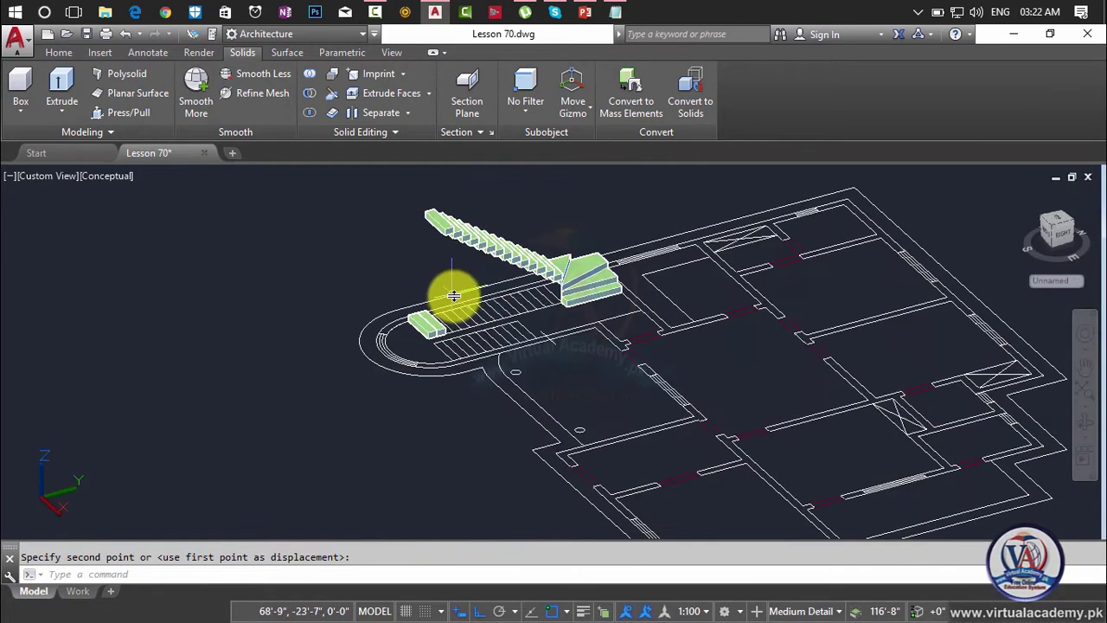
Step: Move the outer of the two remaining ground treads from its bottom corner to the upper corner of the flight's highest step
key(Return)
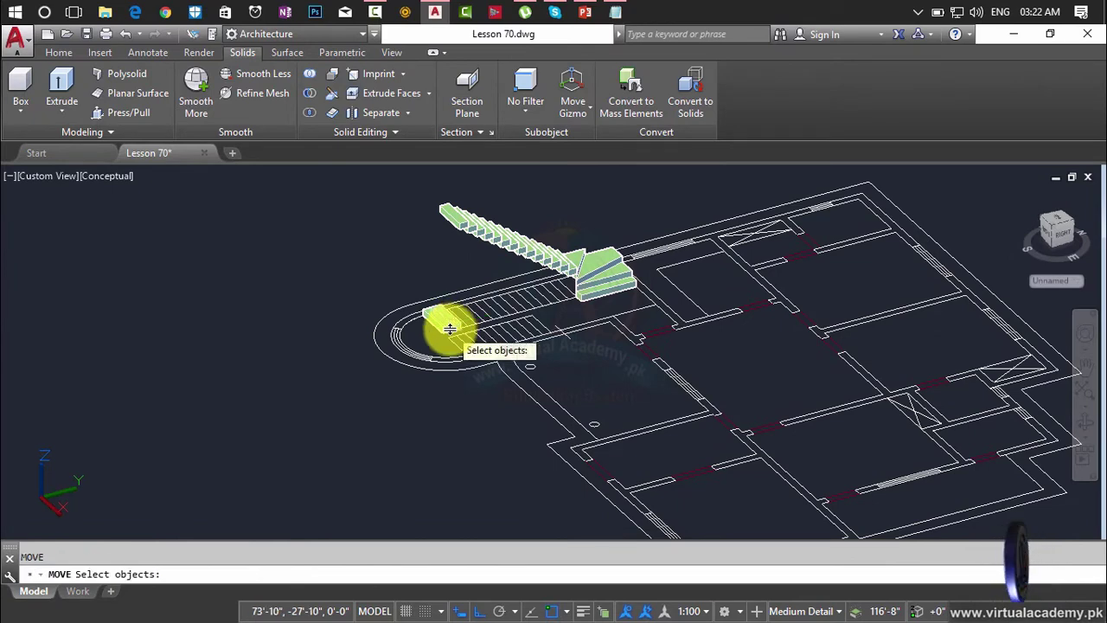
click(458, 323)
key(Return)
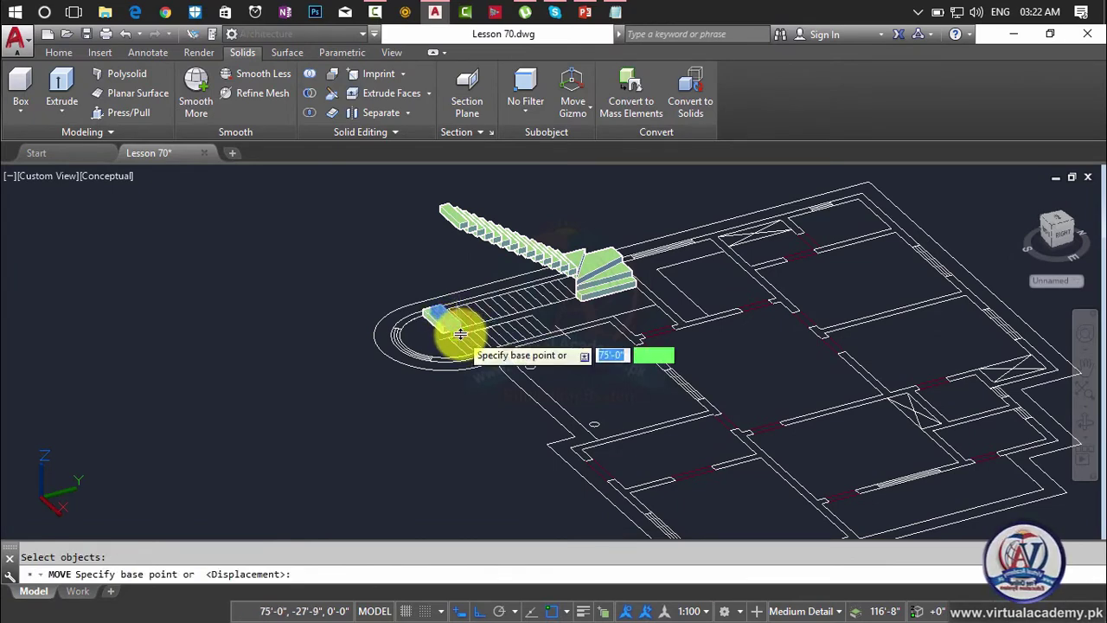
scroll(459, 323, up, 5)
click(471, 299)
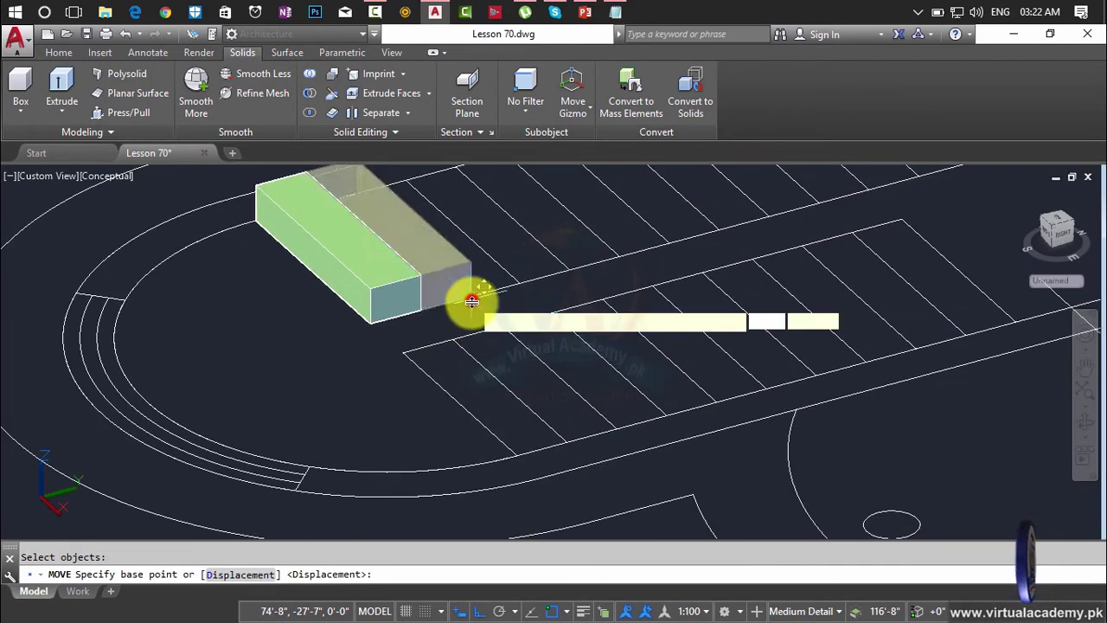
scroll(473, 303, down, 2)
middle_drag(473, 305, 454, 571)
middle_drag(484, 340, 459, 438)
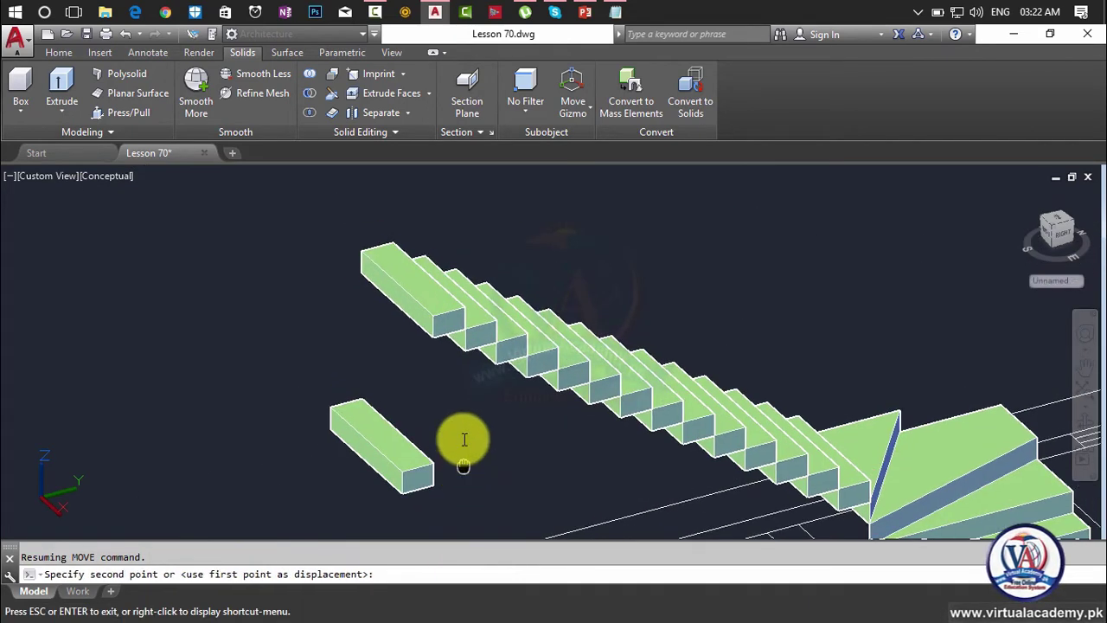
click(435, 317)
scroll(441, 335, down, 5)
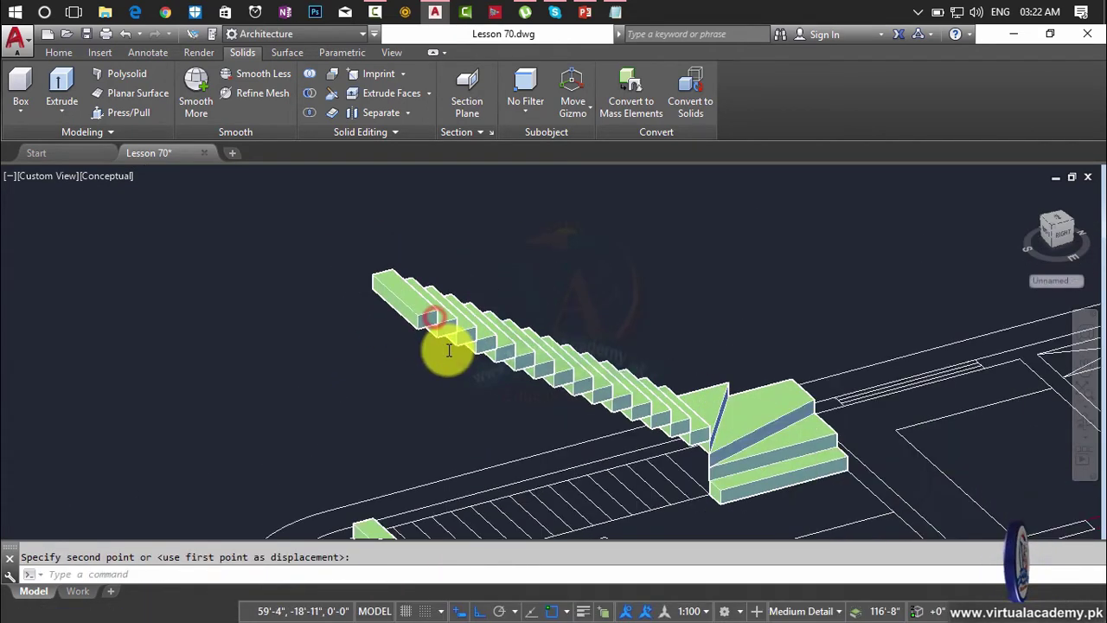
Step: Raise the last ground tread vertically from its bottom corner to the upper front corner of the highest step, completing the straight flight
middle_drag(449, 350, 493, 307)
scroll(458, 442, up, 2)
scroll(457, 442, up, 1)
key(Escape)
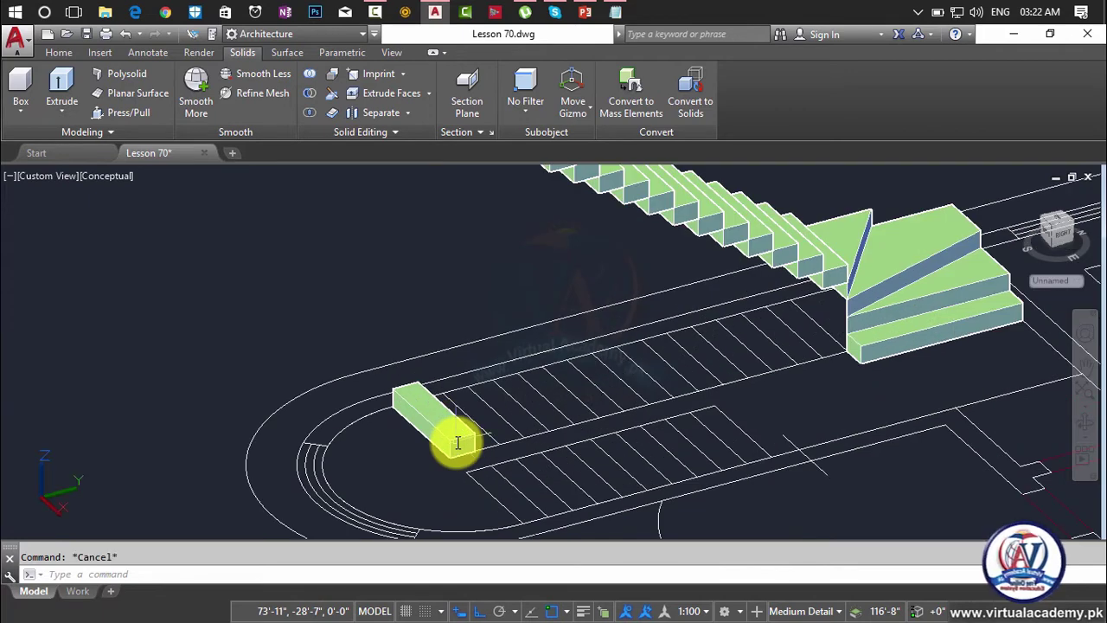
text(m)
key(Return)
click(456, 443)
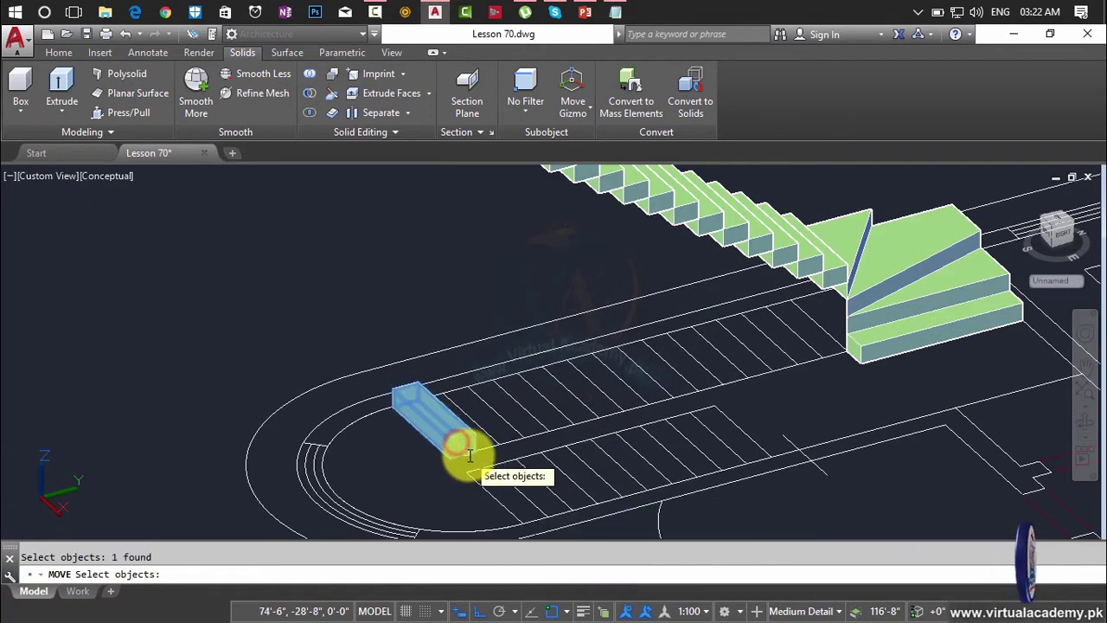
key(Return)
click(478, 453)
scroll(478, 450, down, 3)
middle_drag(479, 435, 462, 542)
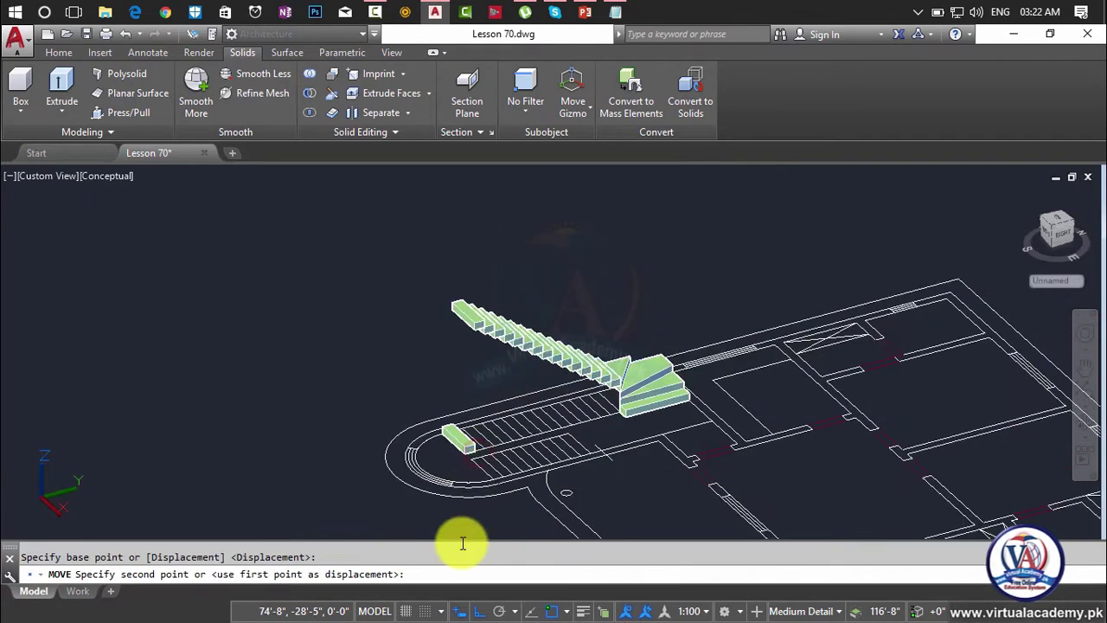
scroll(446, 443, up, 3)
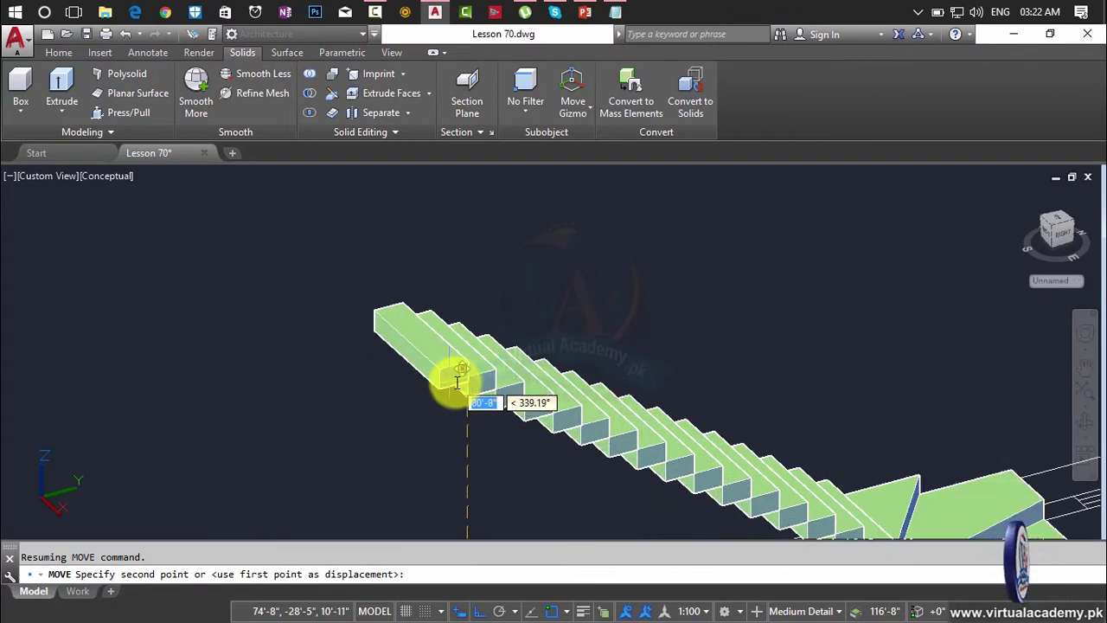
scroll(464, 383, up, 2)
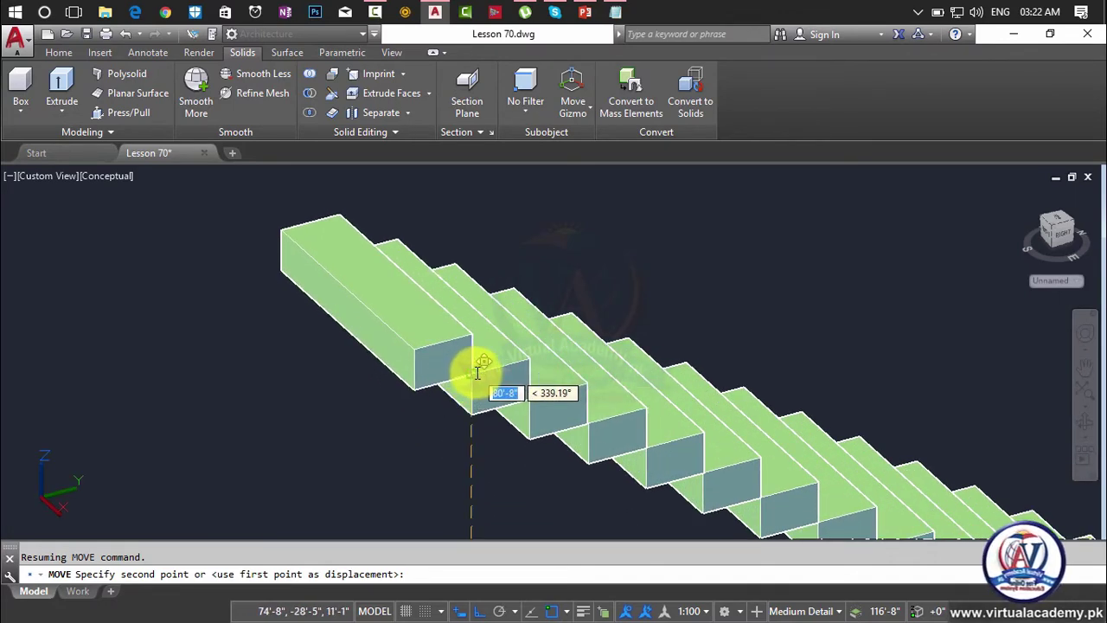
click(476, 372)
scroll(477, 372, down, 5)
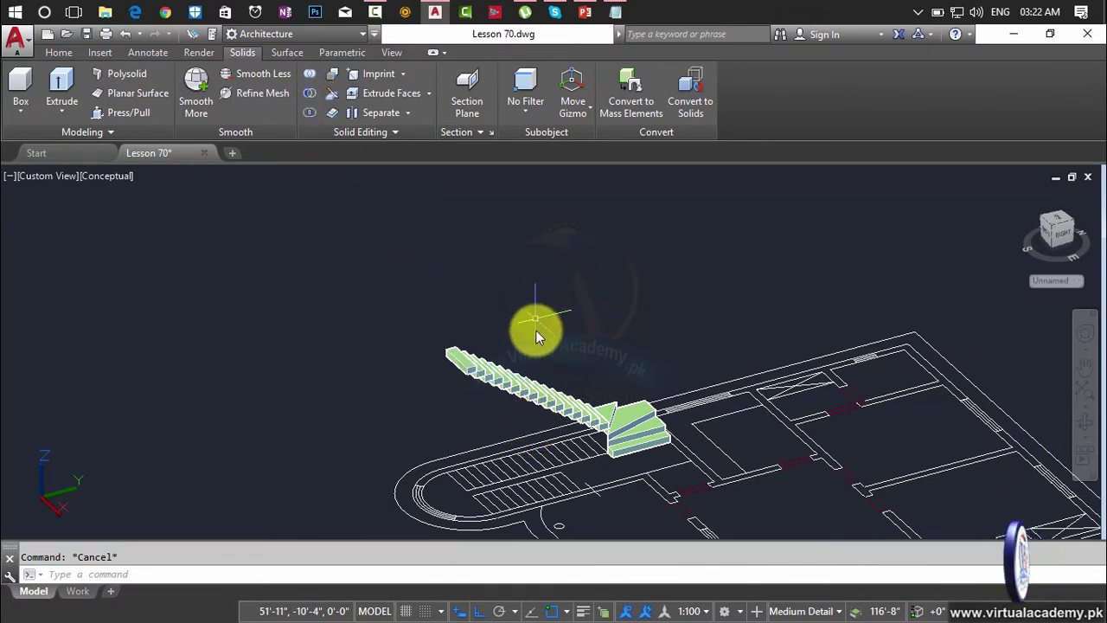
Step: Turn on the Roof and Shade layers
shift+middle_drag(550, 400, 454, 381)
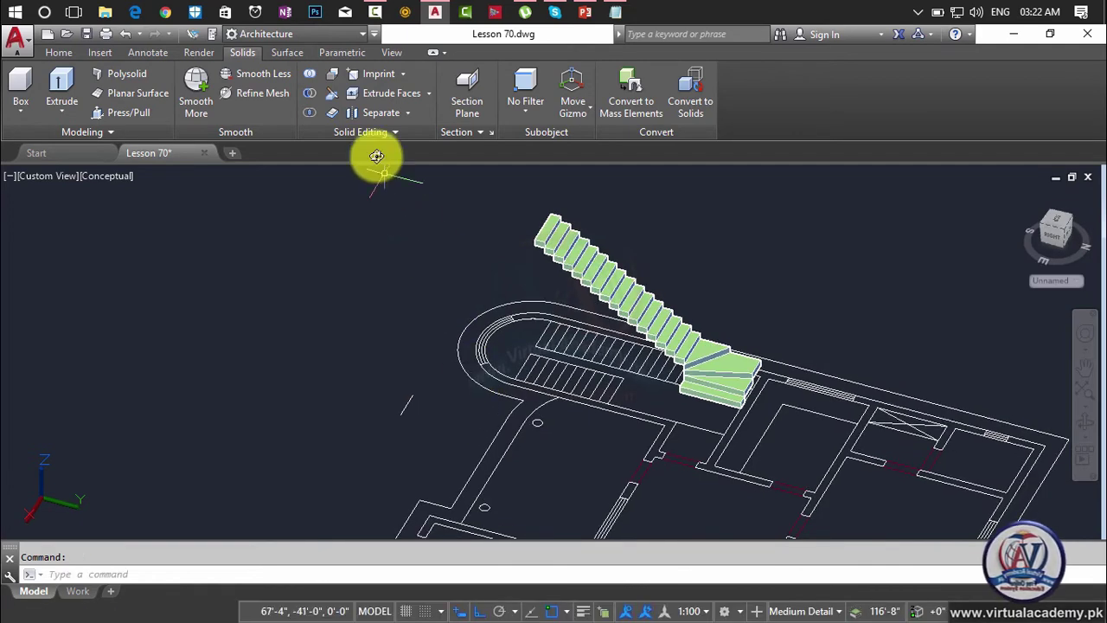
click(58, 52)
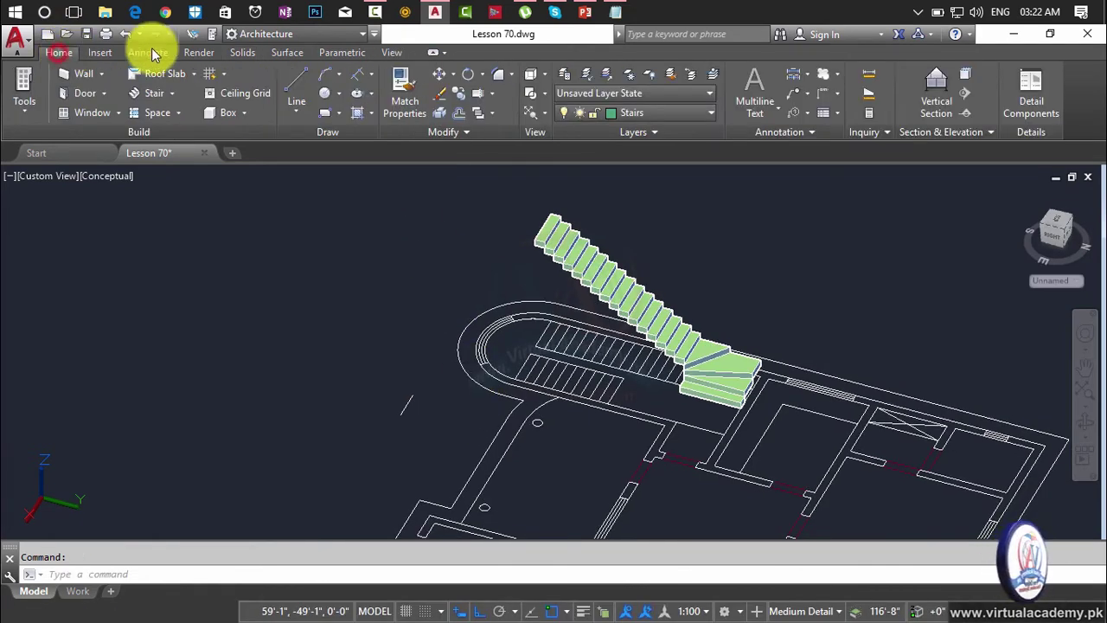
click(670, 117)
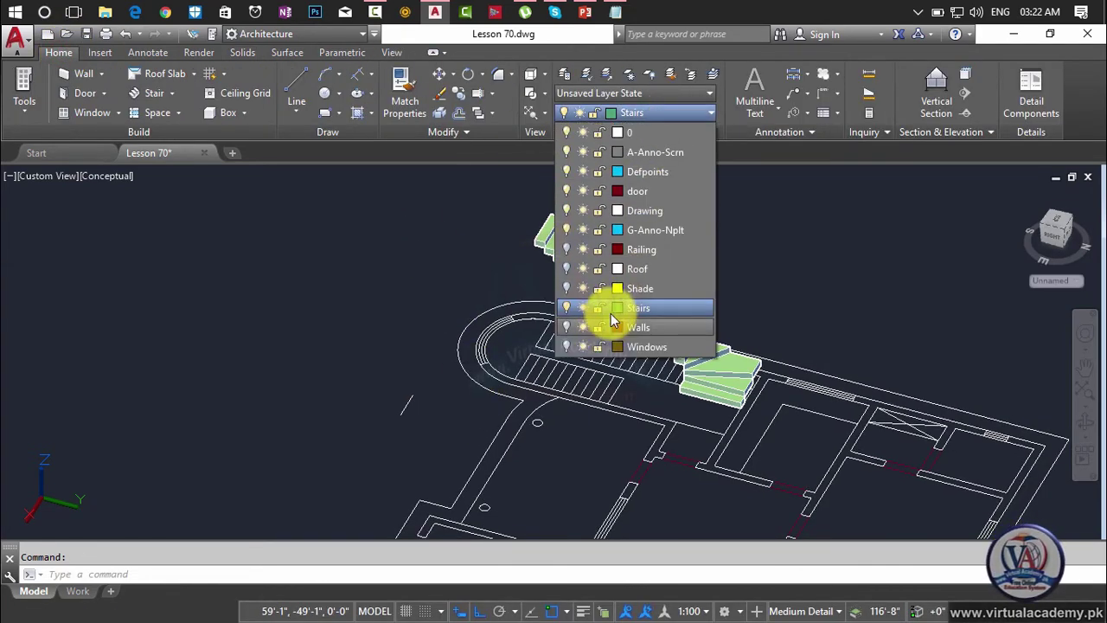
click(566, 288)
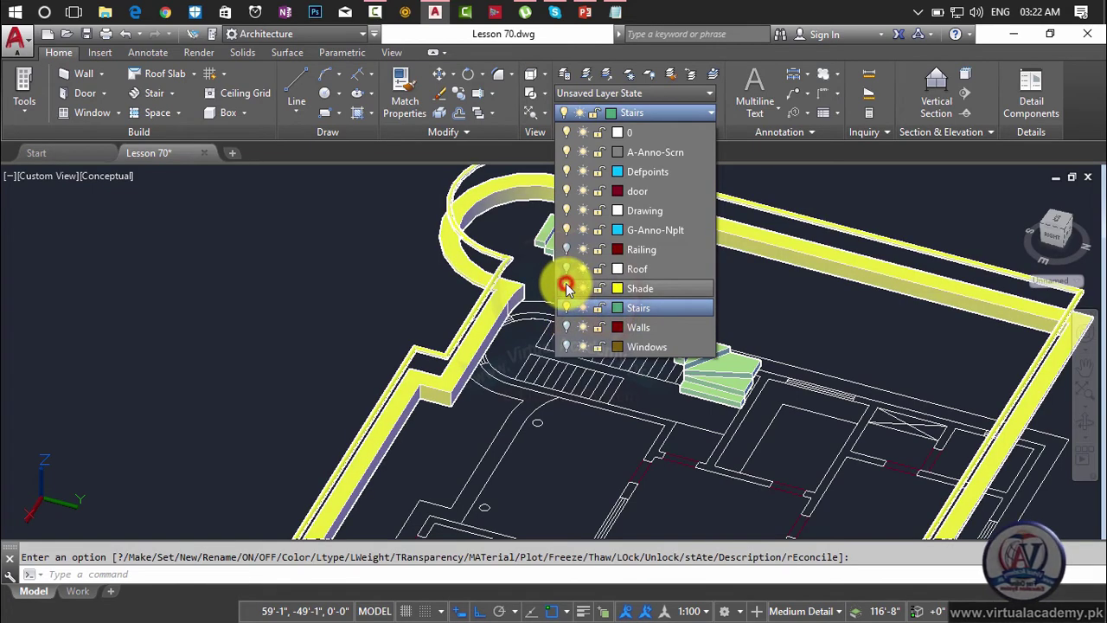
click(567, 288)
click(567, 269)
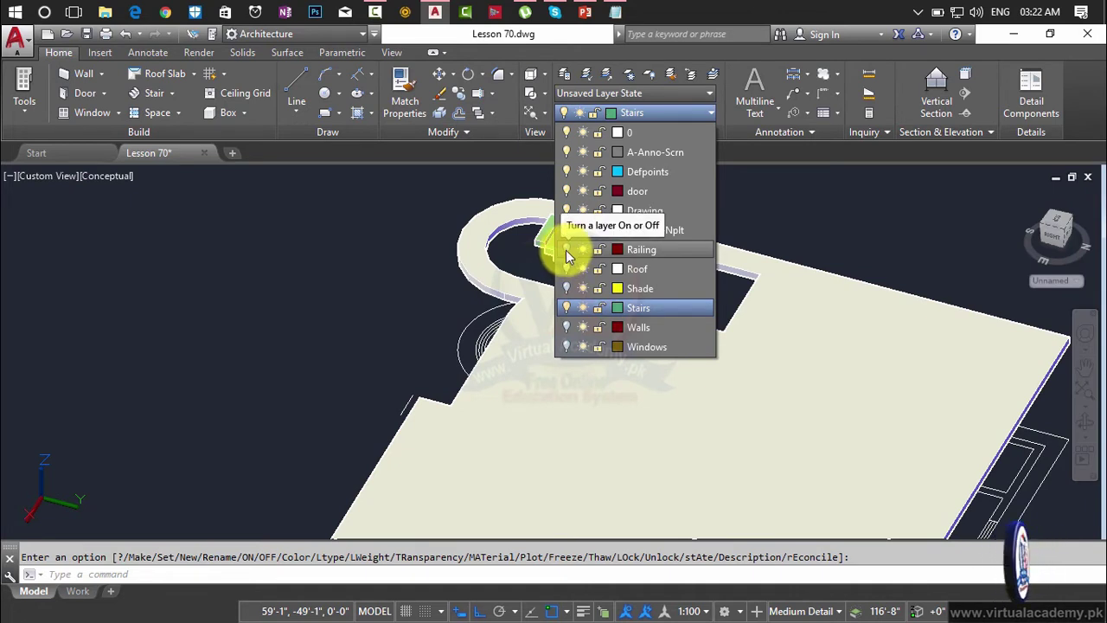
click(566, 288)
click(566, 288)
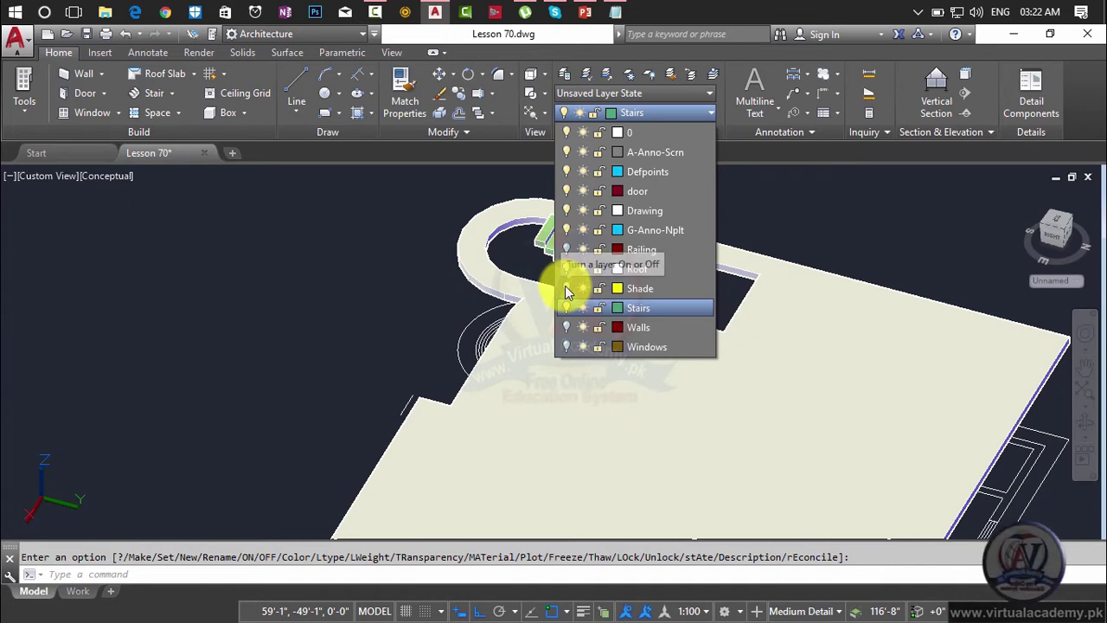
click(566, 288)
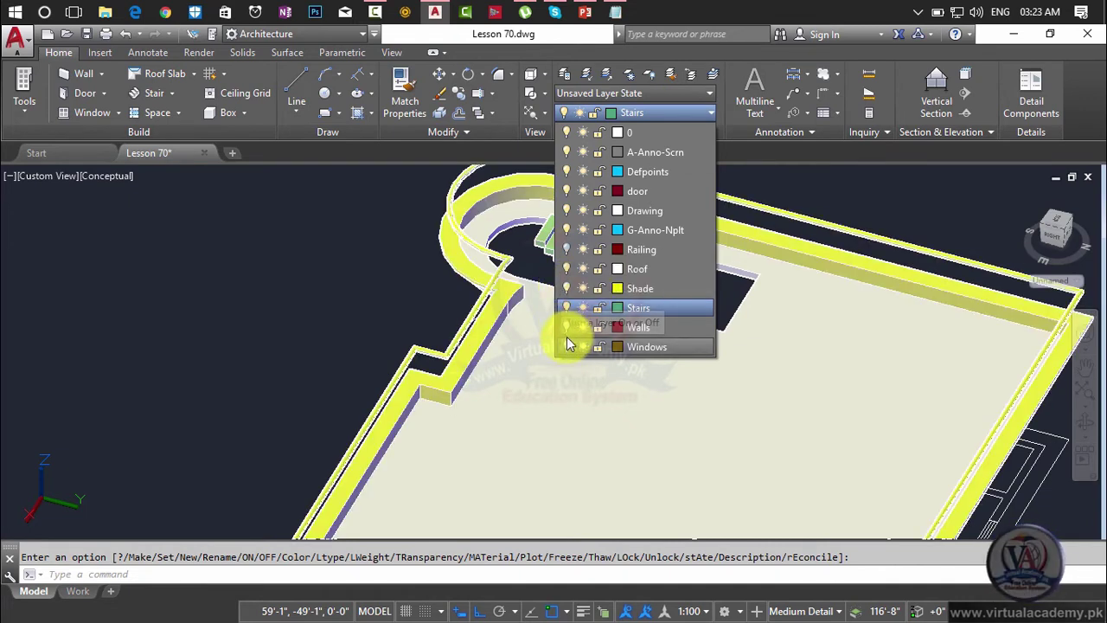
Step: Turn on the Walls, Windows and Railing layers
click(566, 328)
click(566, 343)
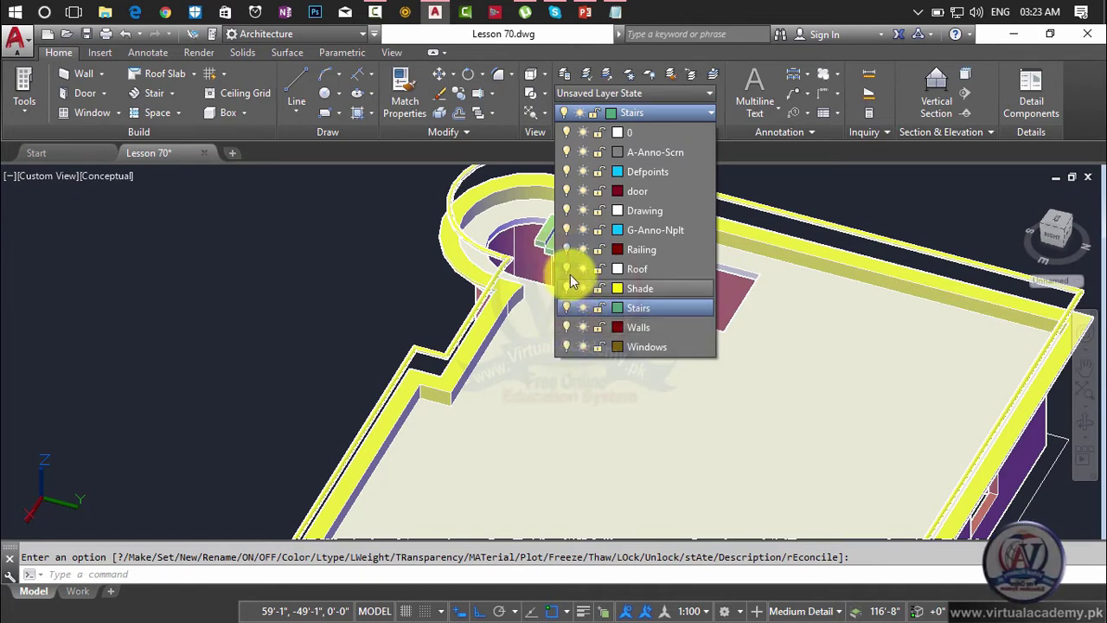
click(568, 249)
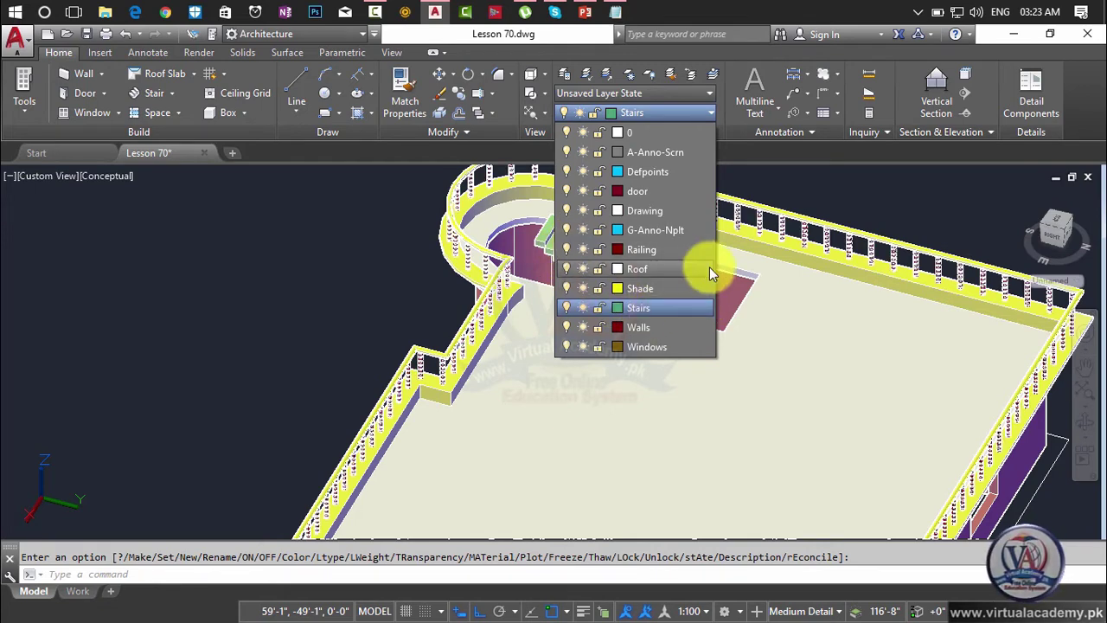
key(Escape)
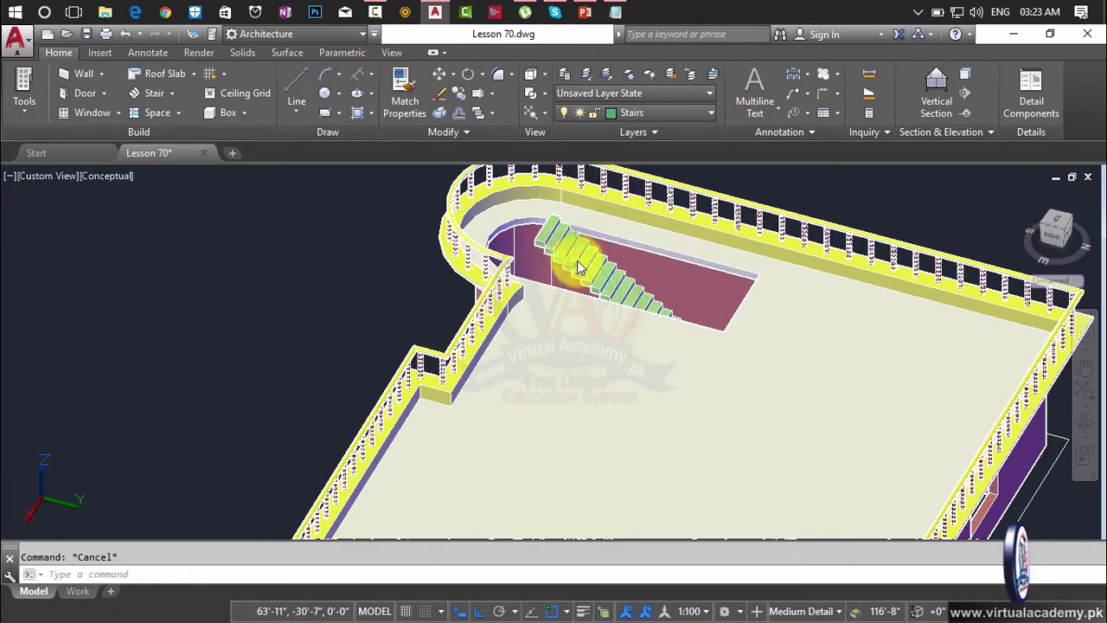
Step: Examine the top of the stair flight within the roof opening from above and from behind the curved railing
shift+middle_drag(629, 269, 568, 330)
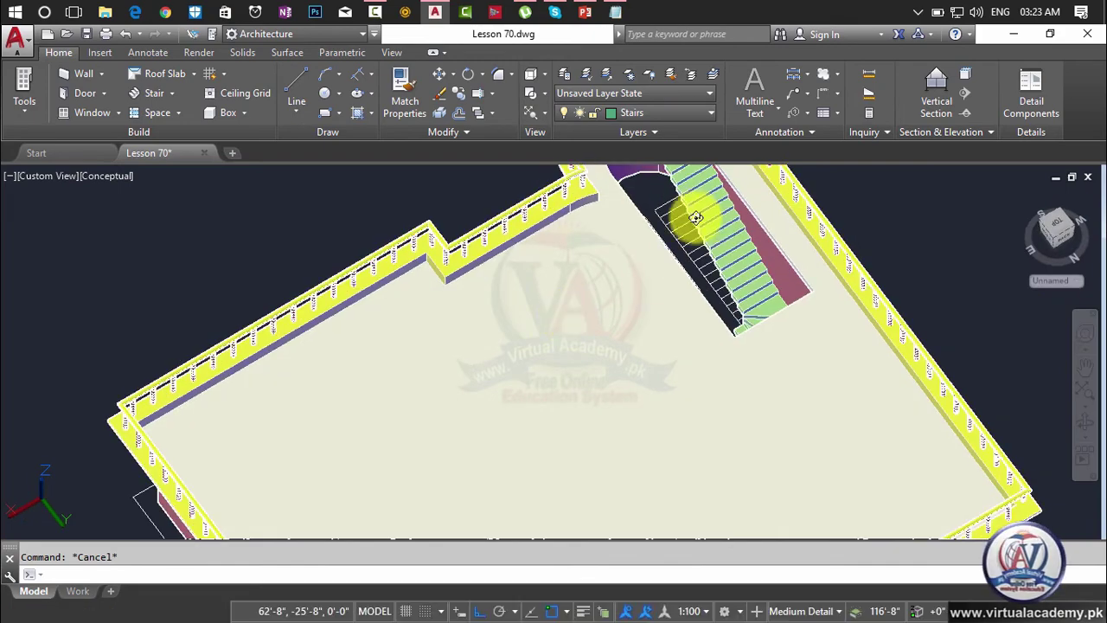
scroll(695, 214, up, 3)
shift+middle_drag(695, 215, 785, 316)
scroll(415, 343, up, 5)
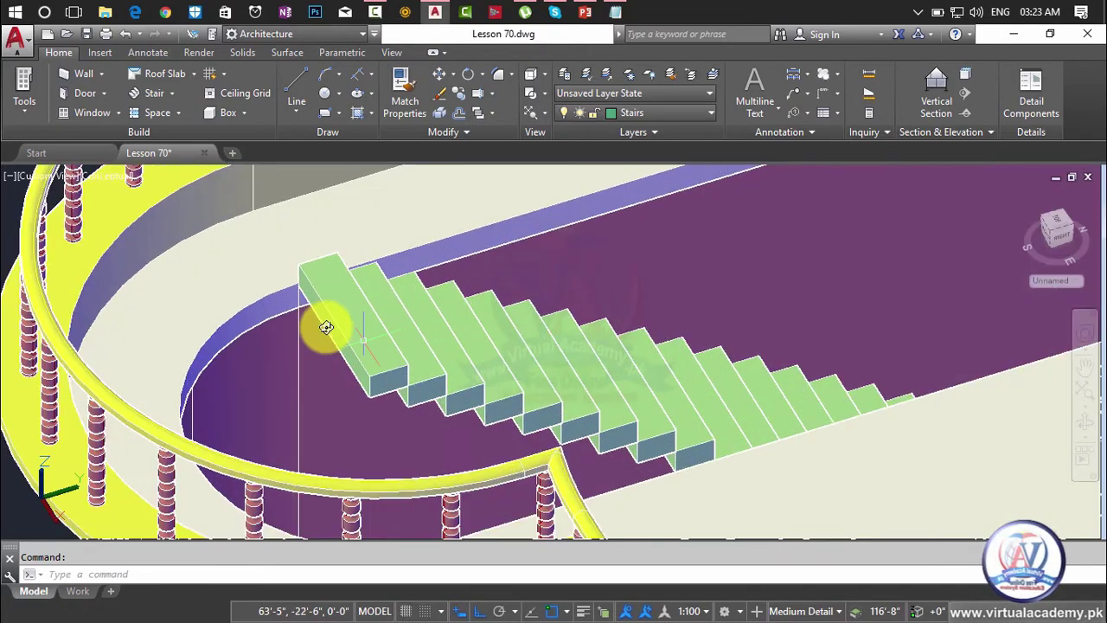
shift+right_click(349, 338)
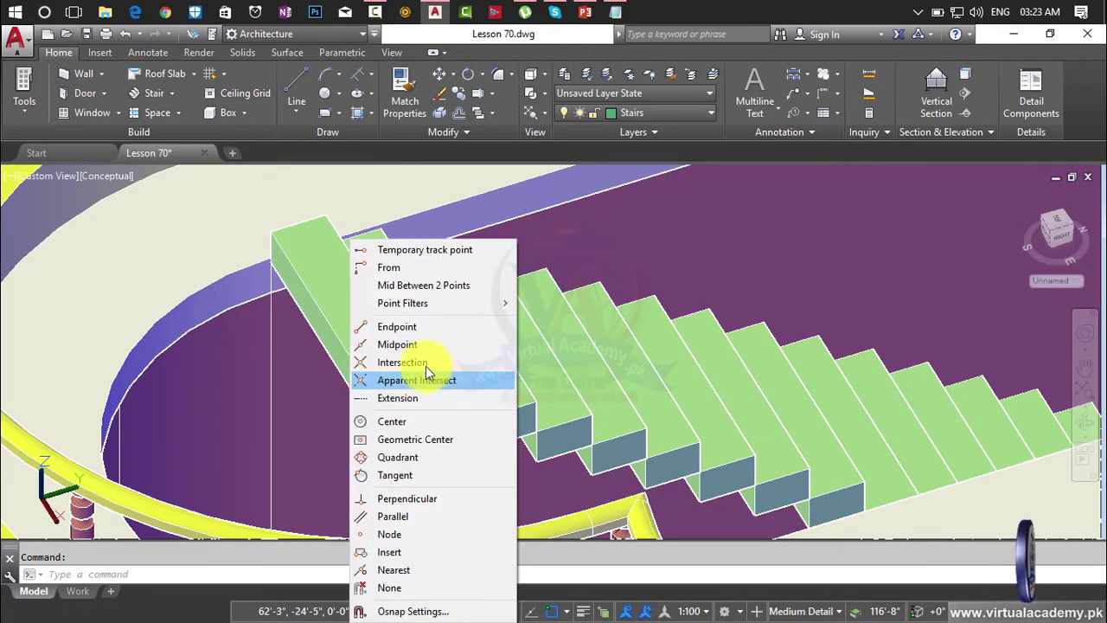
key(Escape)
shift+middle_drag(285, 321, 490, 469)
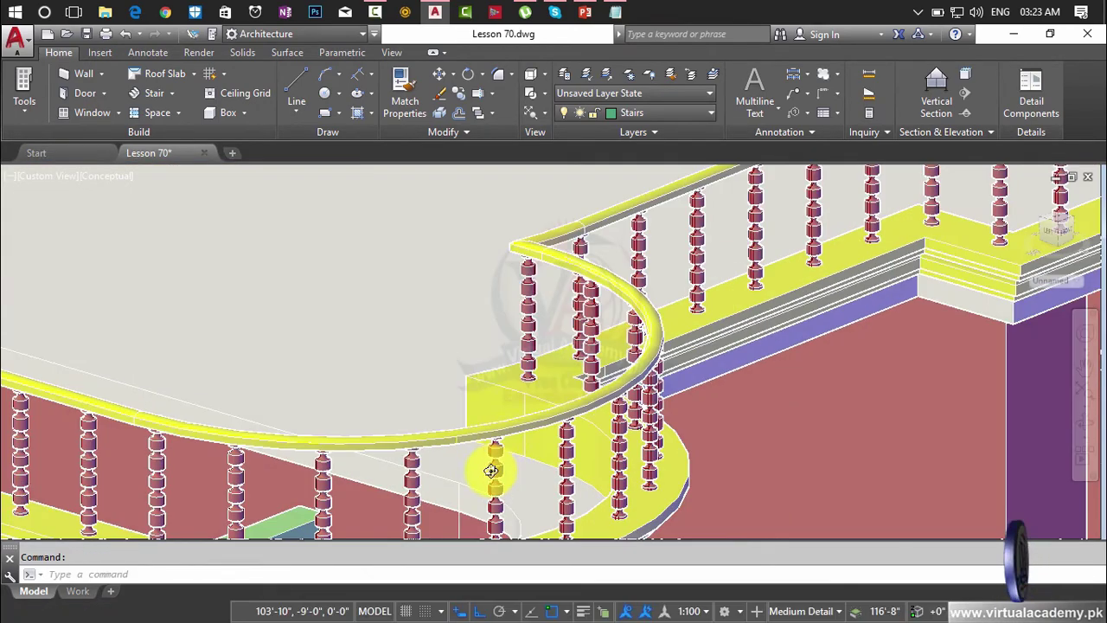
shift+middle_drag(516, 417, 595, 325)
scroll(357, 406, up, 4)
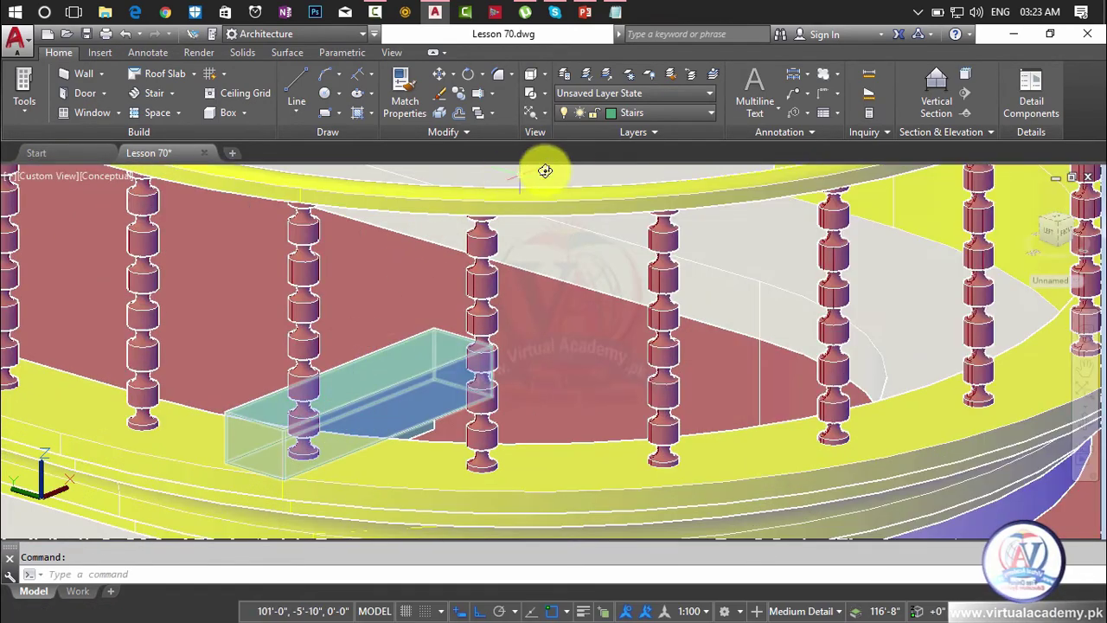
Step: Turn off the Shade and Railing layers and inspect the top tread against the roof slab's edge
click(650, 121)
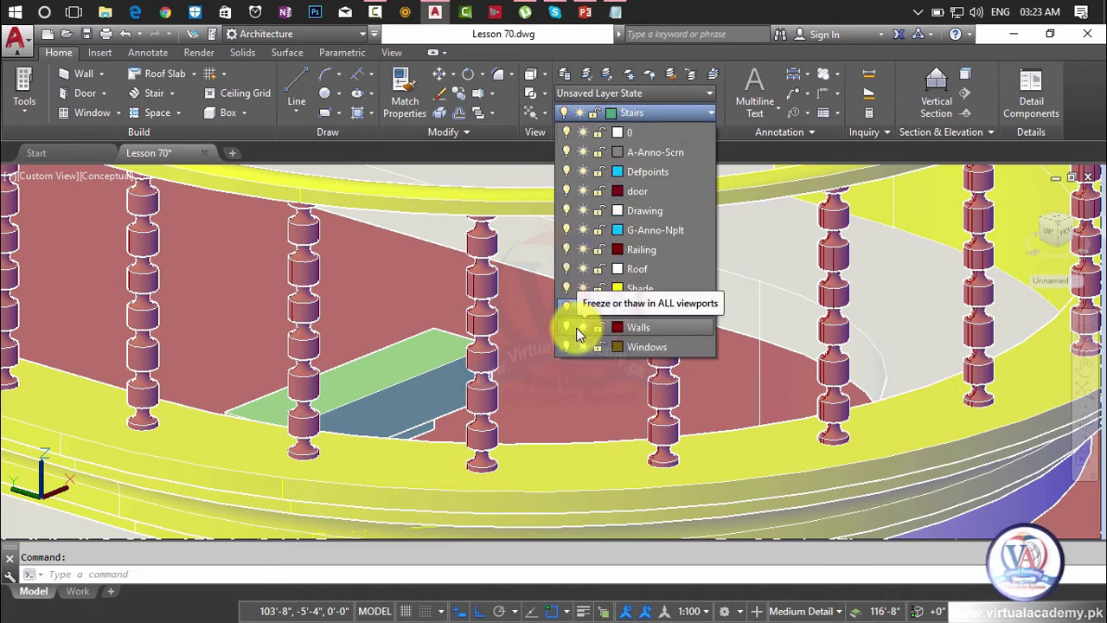
click(566, 288)
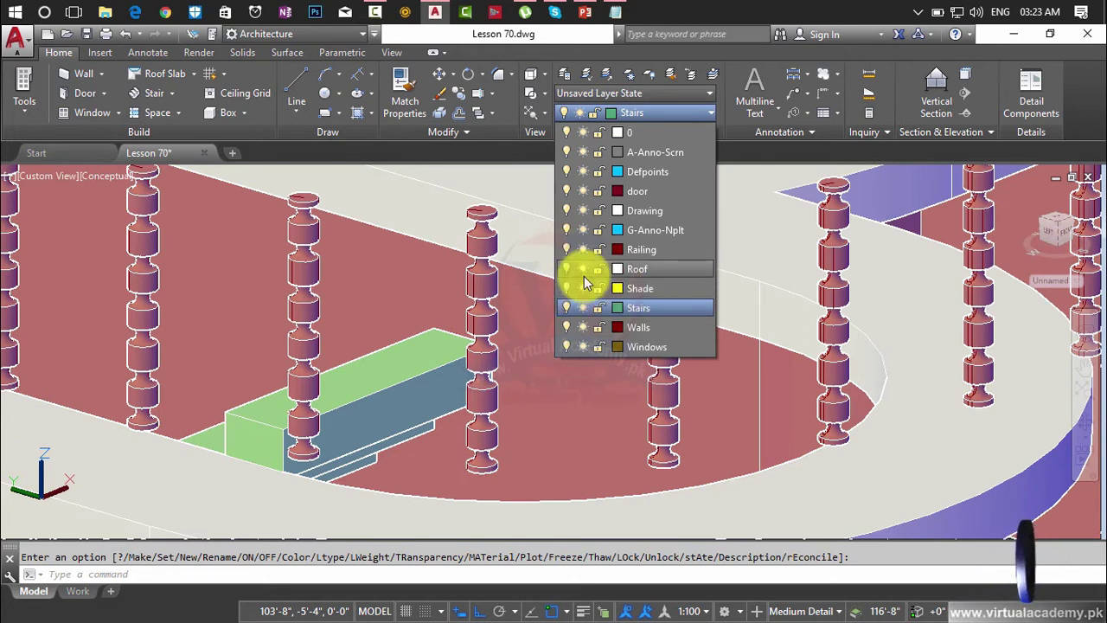
click(565, 249)
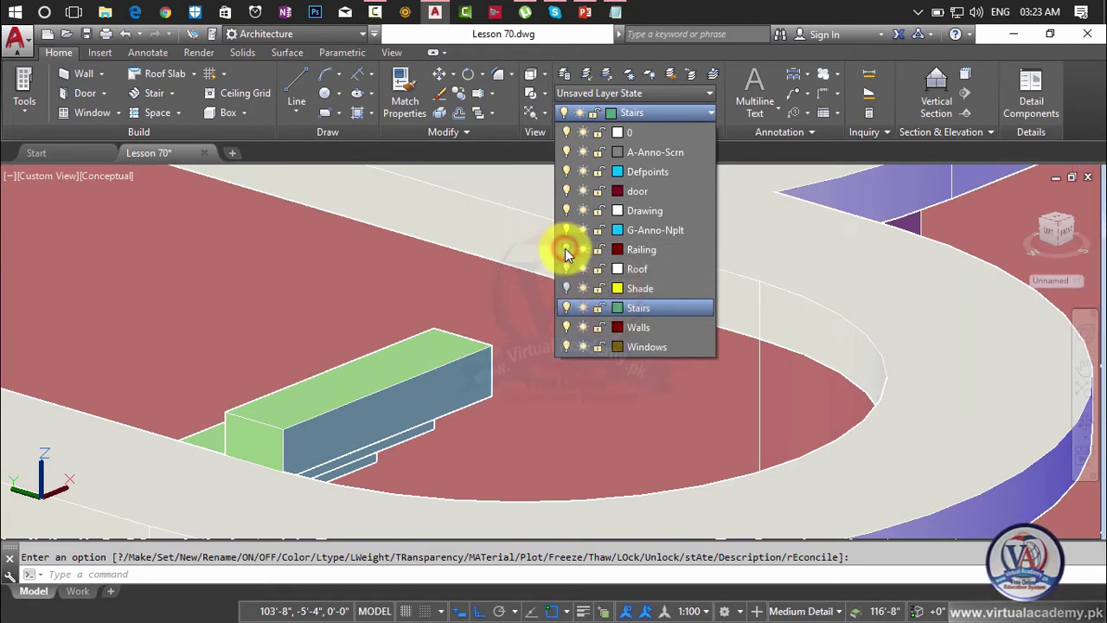
click(575, 373)
scroll(575, 373, down, 4)
key(Escape)
scroll(458, 261, up, 3)
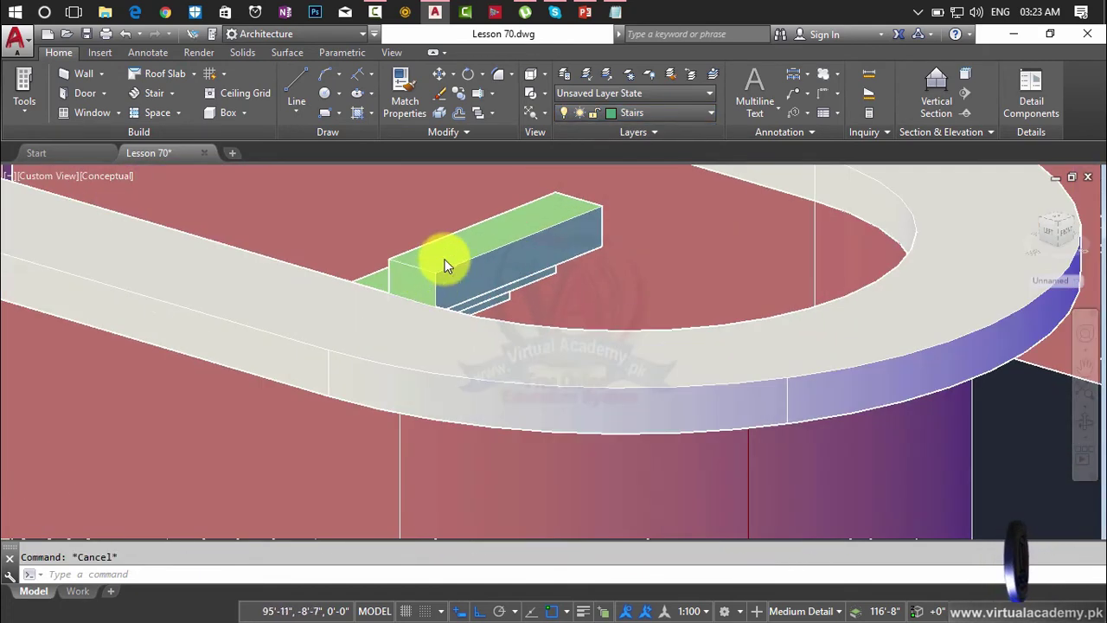
scroll(418, 285, up, 3)
scroll(520, 344, up, 3)
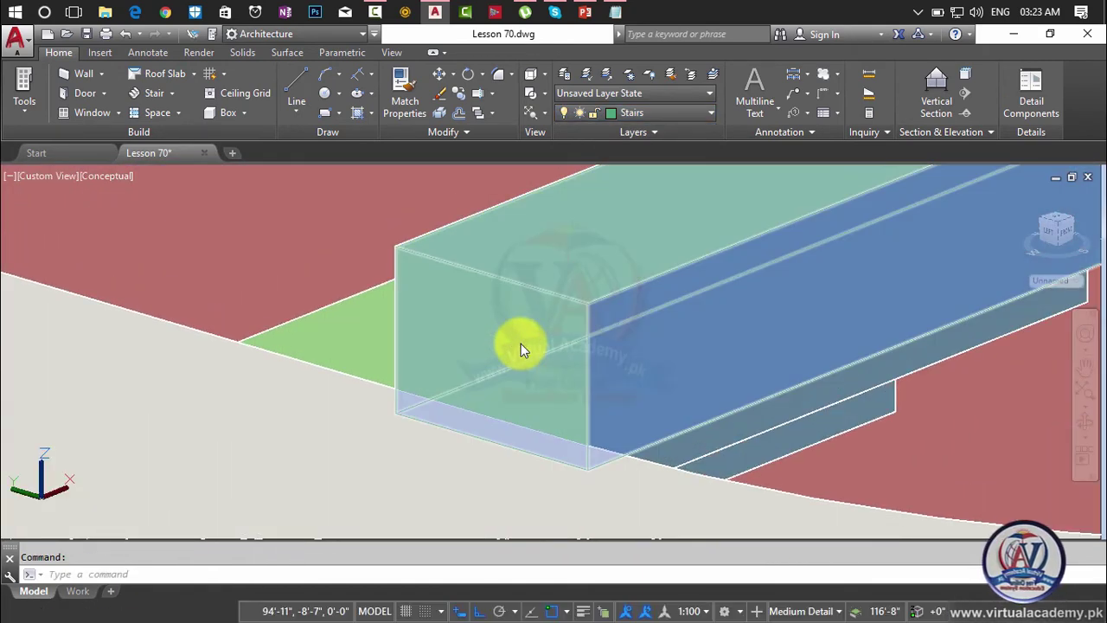
scroll(521, 344, down, 6)
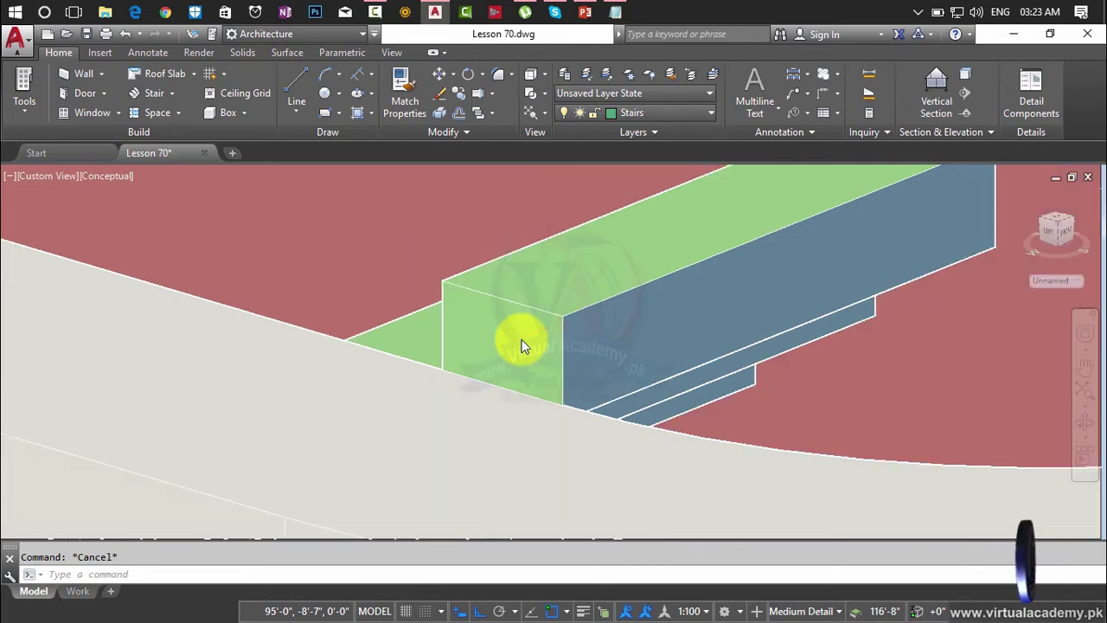
Step: Try extruding the topmost tread's upper face by the height of its exposed corner edge above the roof slab, with no taper
middle_drag(521, 344, 612, 385)
scroll(612, 385, down, 3)
scroll(612, 385, up, 3)
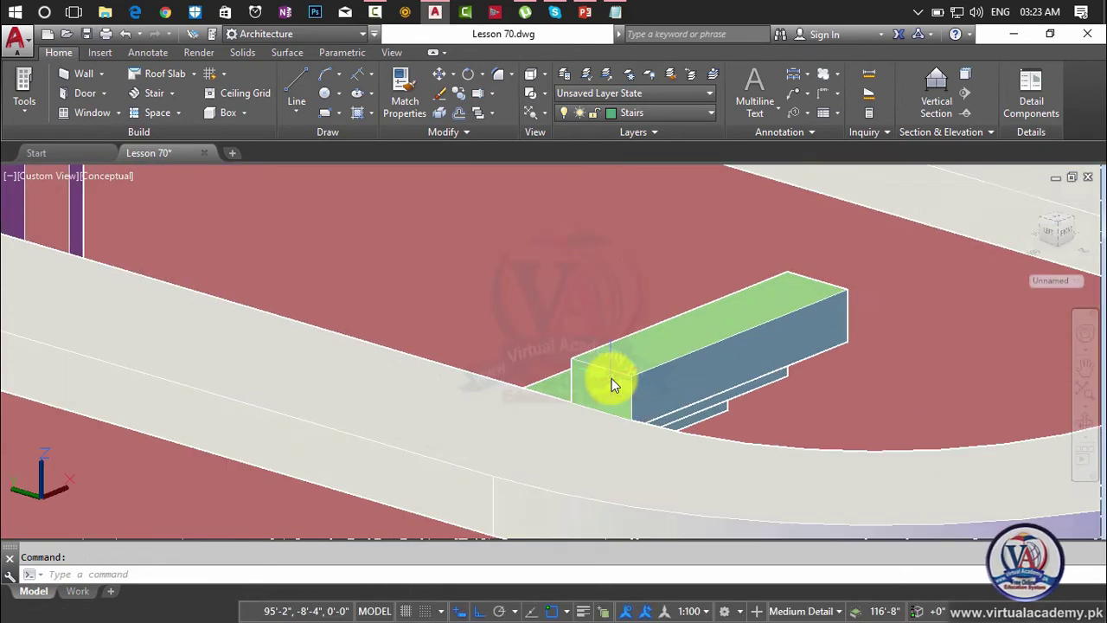
scroll(611, 378, up, 2)
key(Escape)
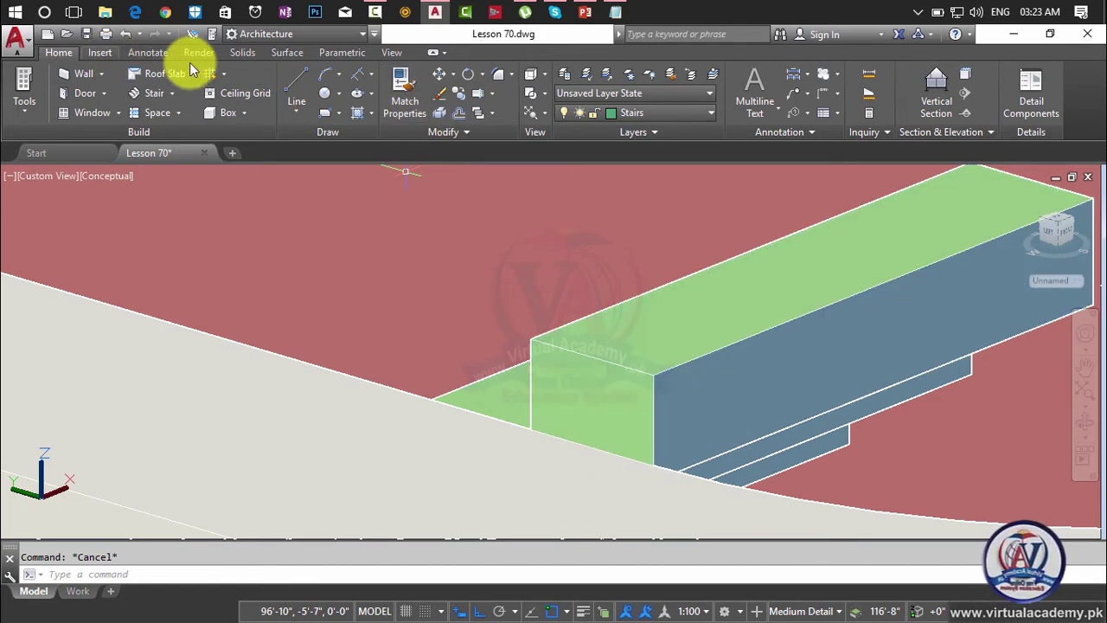
click(195, 53)
click(232, 54)
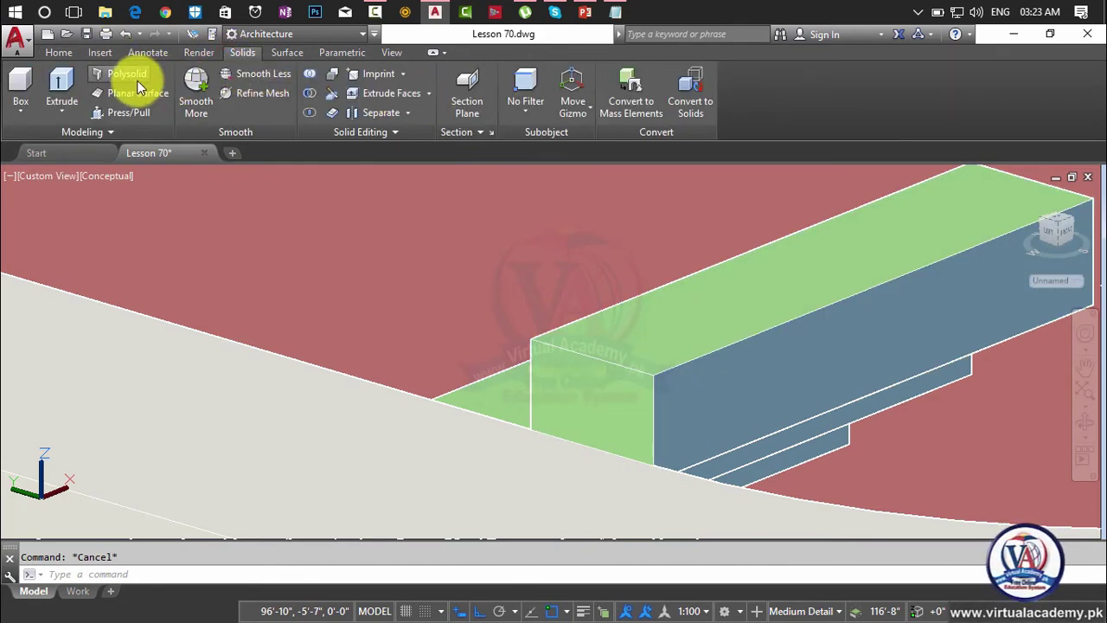
click(371, 91)
click(660, 320)
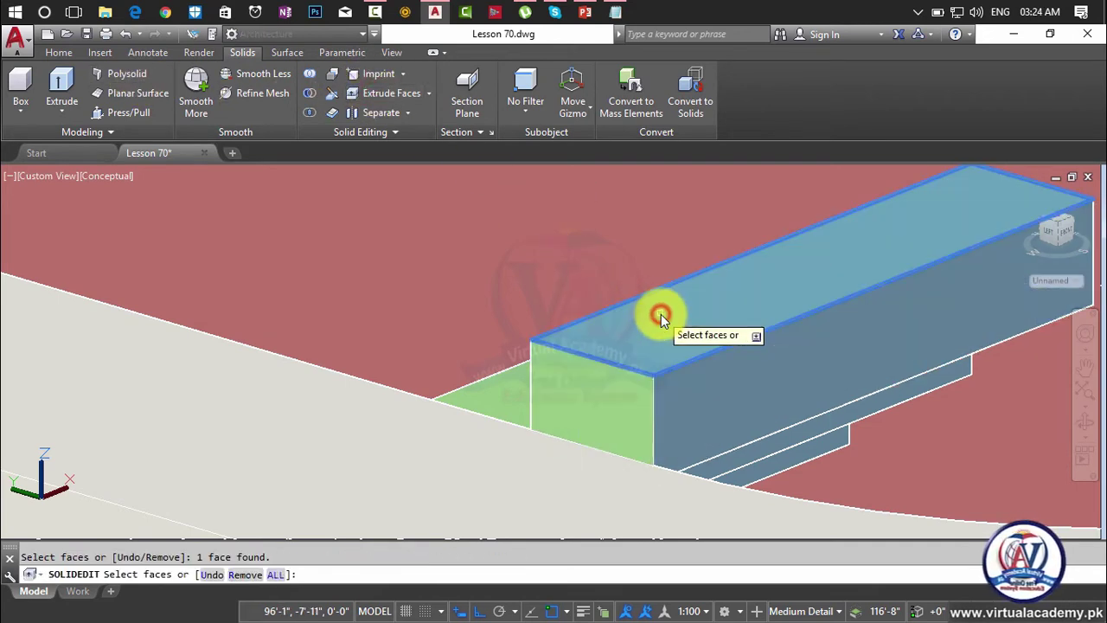
key(Return)
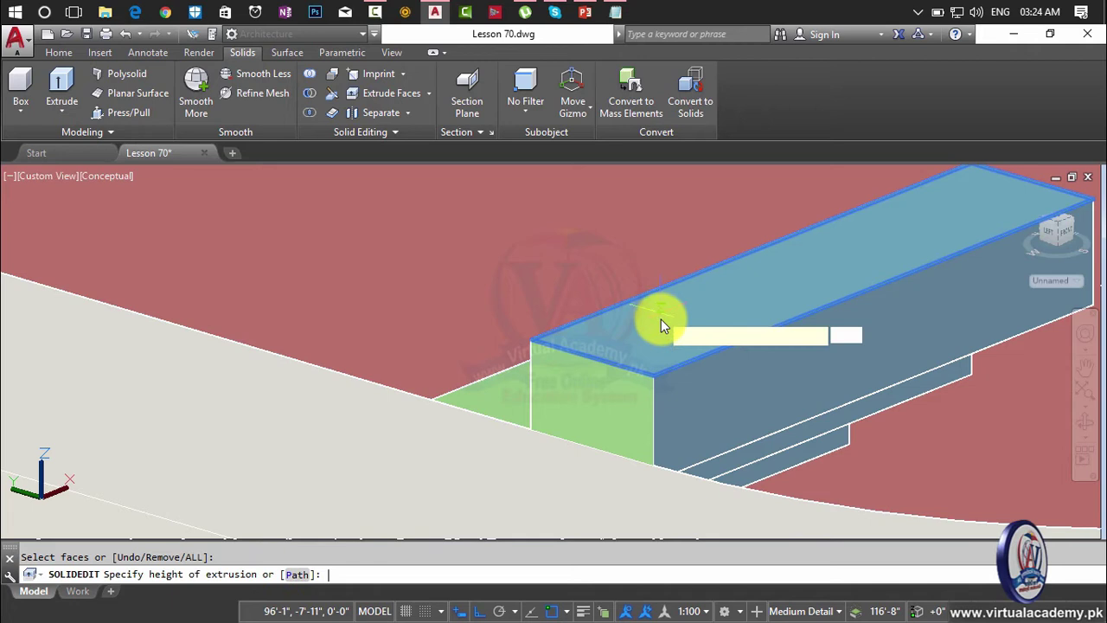
click(651, 377)
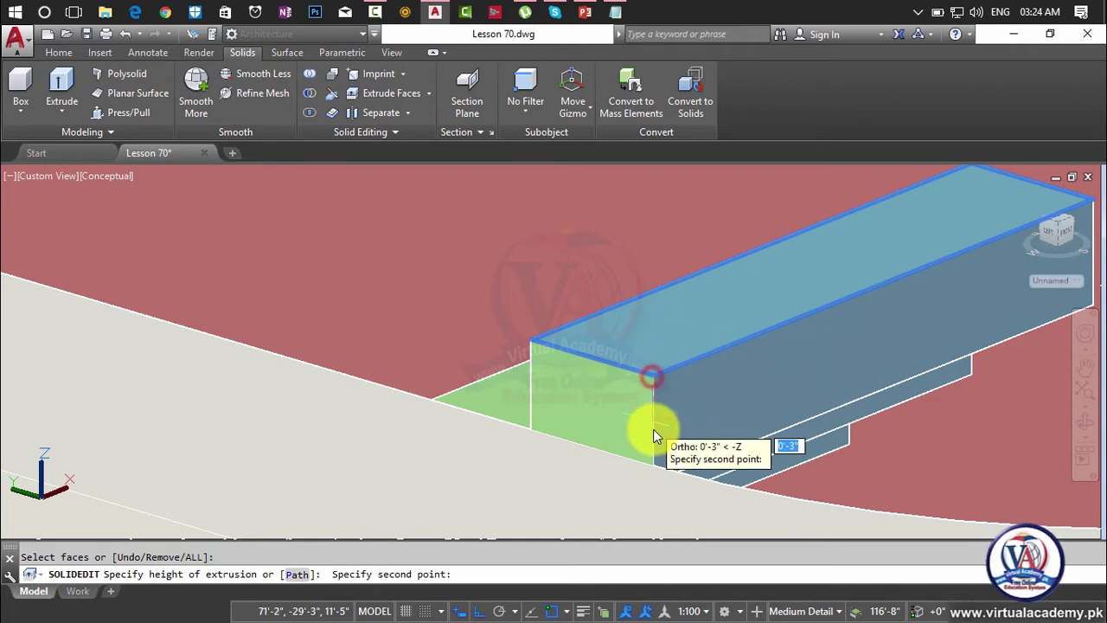
click(653, 465)
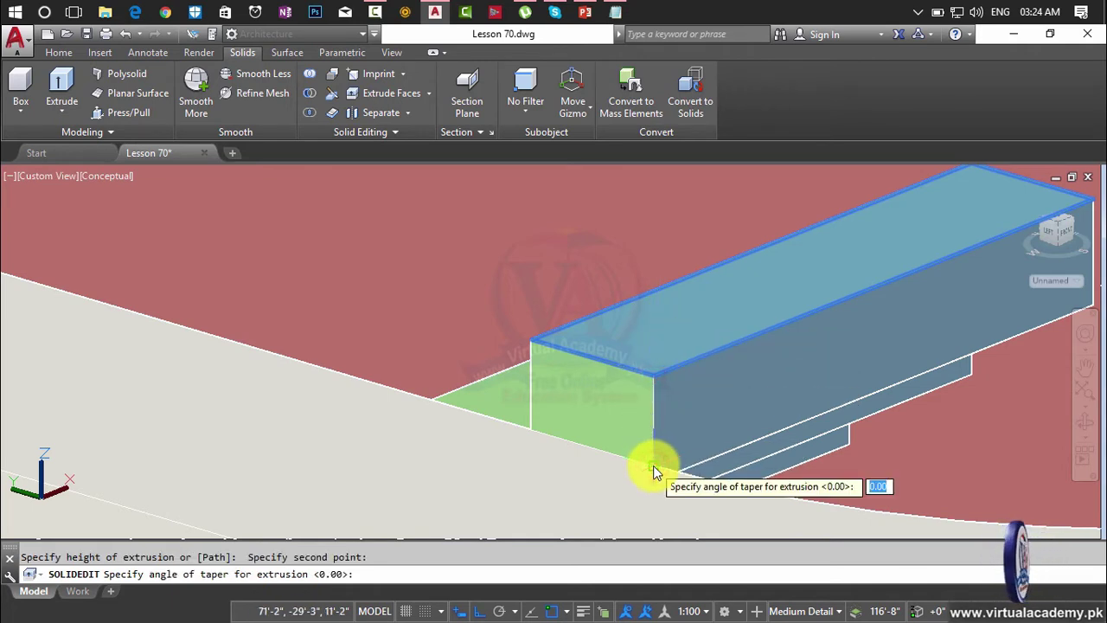
key(Return)
key(Return)
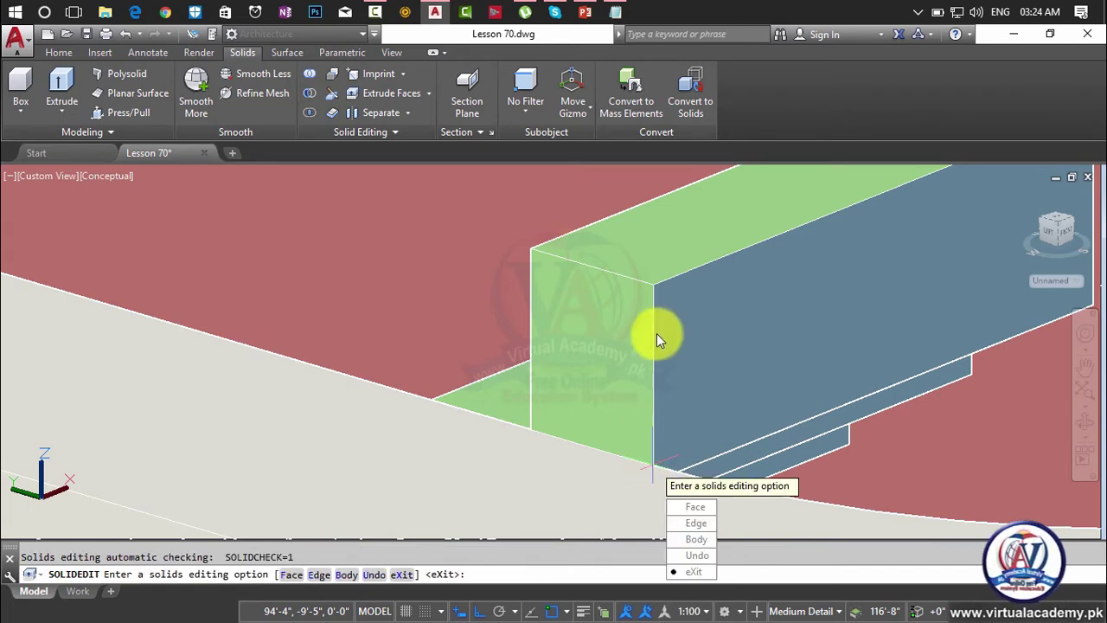
key(Escape)
Step: Delete the topmost tread solid that rises above the roof slab
scroll(653, 264, down, 3)
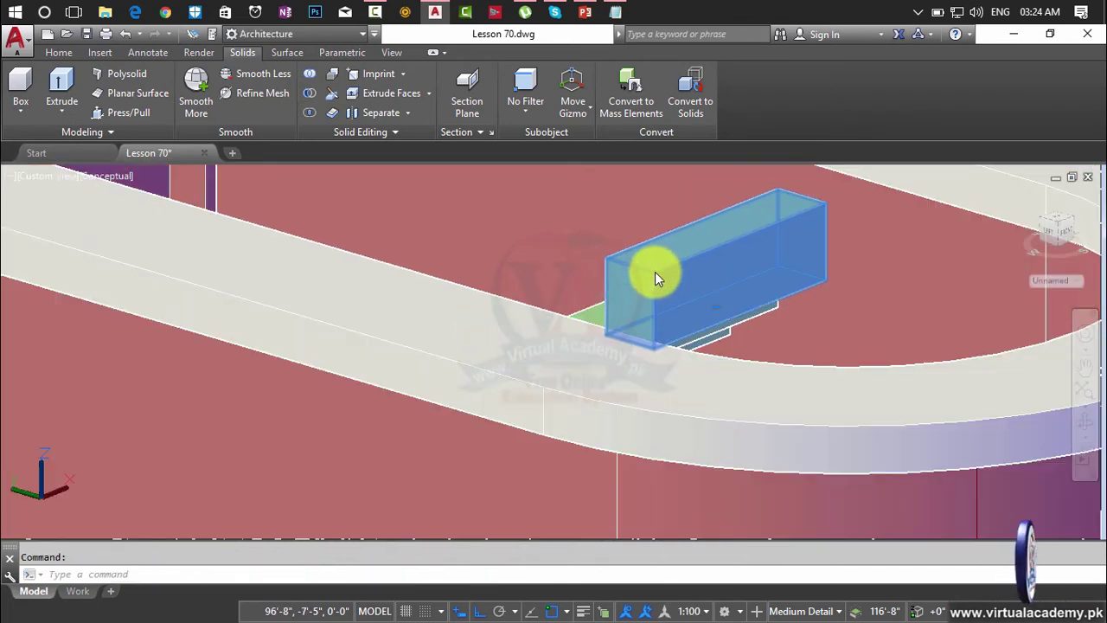
click(654, 272)
key(Delete)
Step: Examine the remaining top tread against the inner edge of the roof slab opening from above and from the side
scroll(605, 320, up, 3)
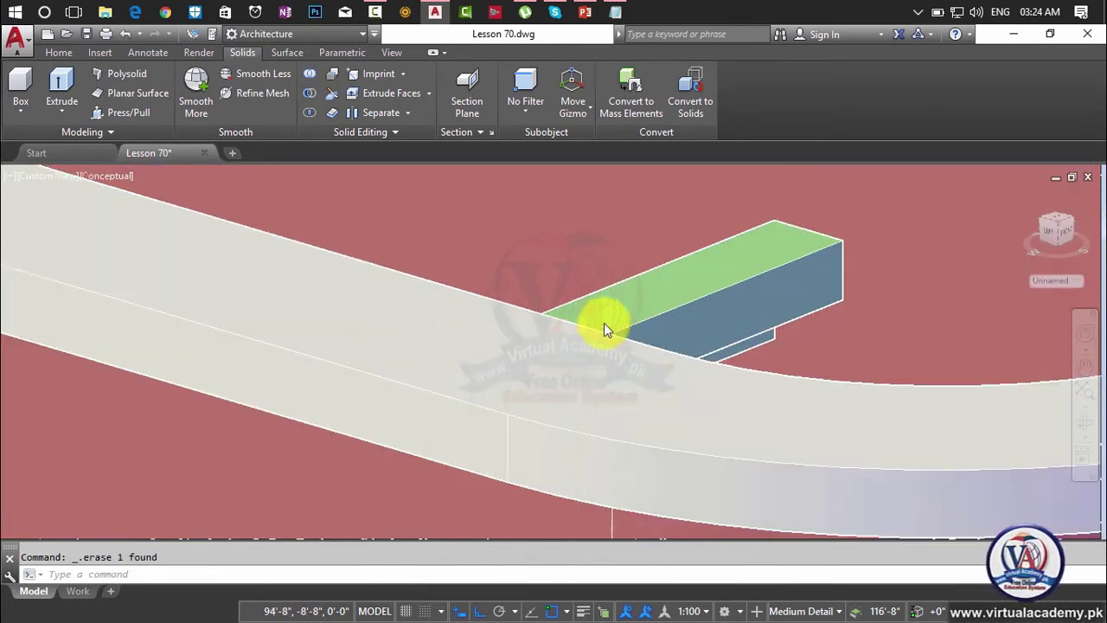
scroll(603, 318, up, 2)
shift+middle_drag(684, 343, 572, 344)
scroll(572, 343, up, 3)
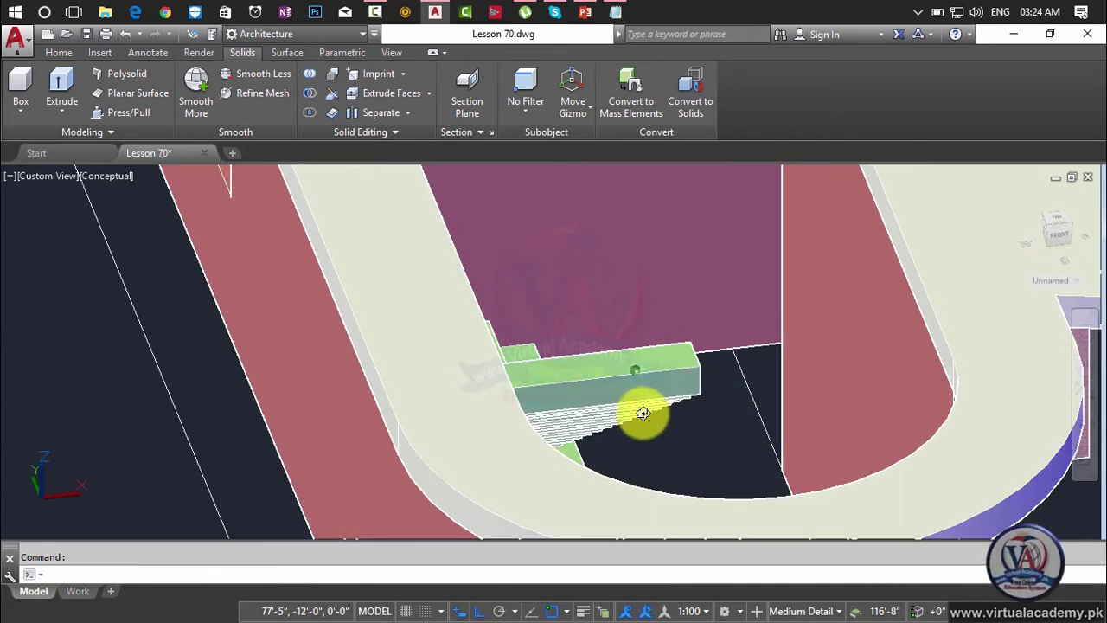
mouse_move(643, 413)
shift+middle_down()
mouse_move(568, 428)
mouse_move(544, 398)
mouse_move(566, 383)
mouse_move(702, 413)
mouse_move(600, 351)
shift+middle_up()
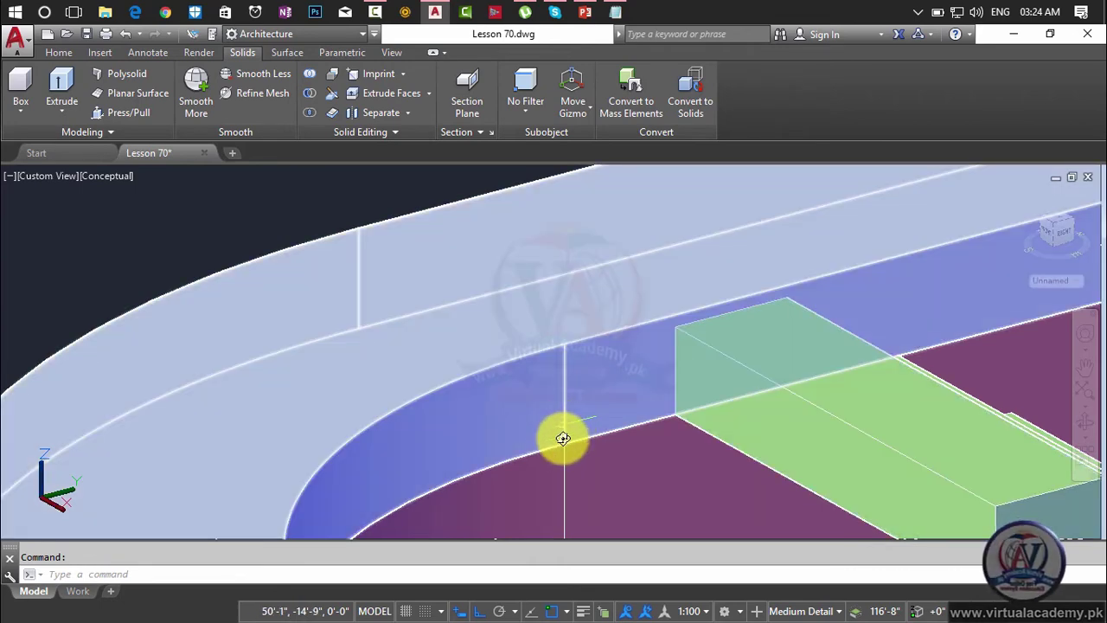
key(Escape)
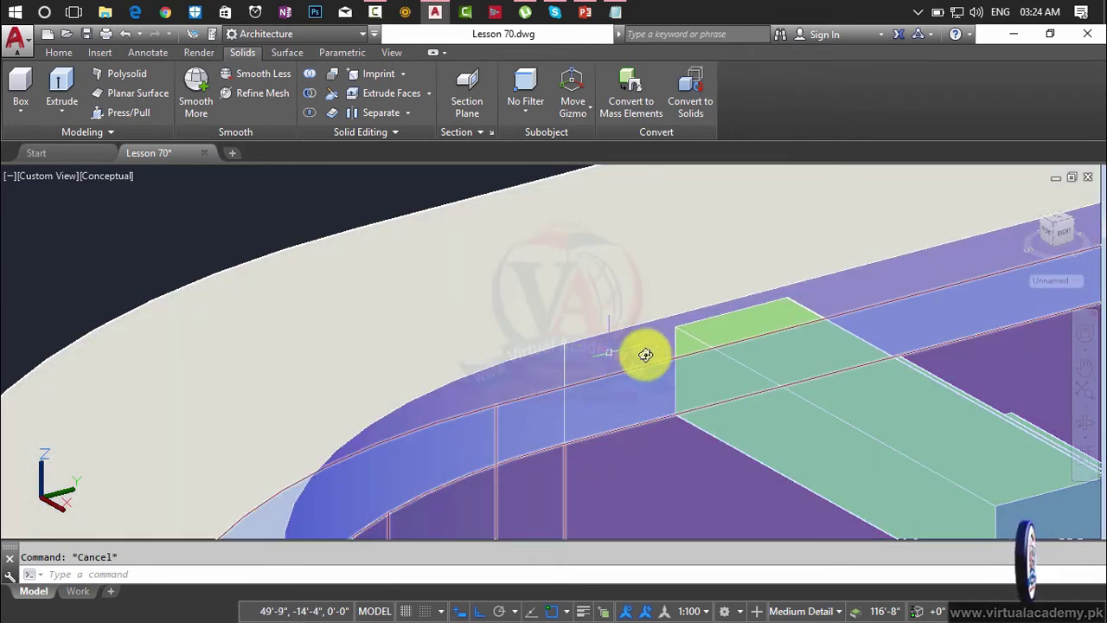
shift+middle_drag(645, 354, 482, 257)
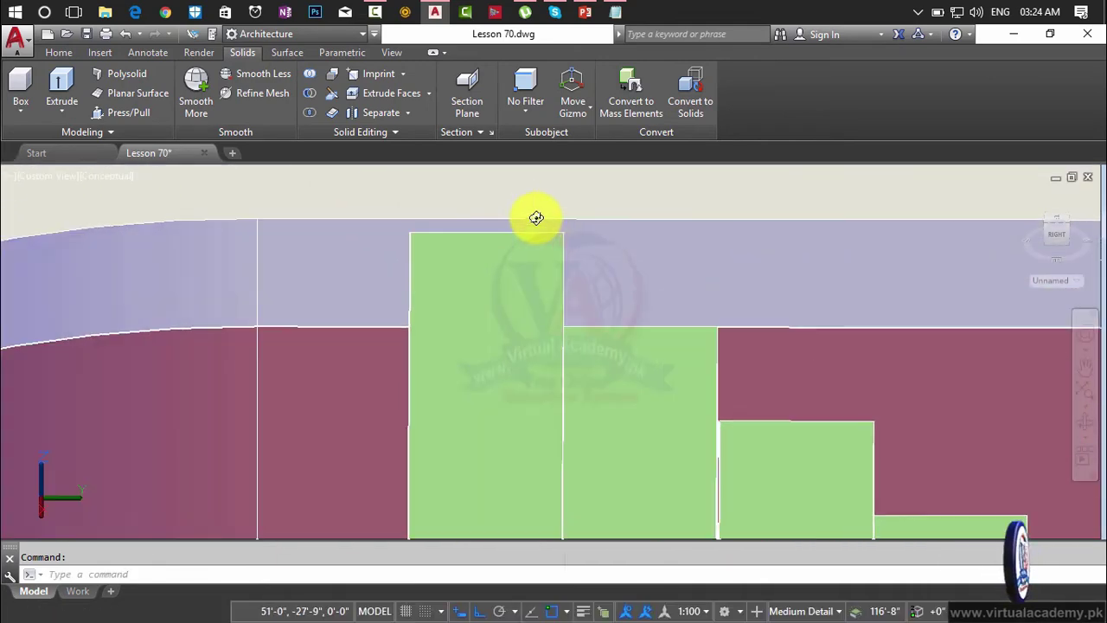
shift+middle_drag(536, 217, 492, 282)
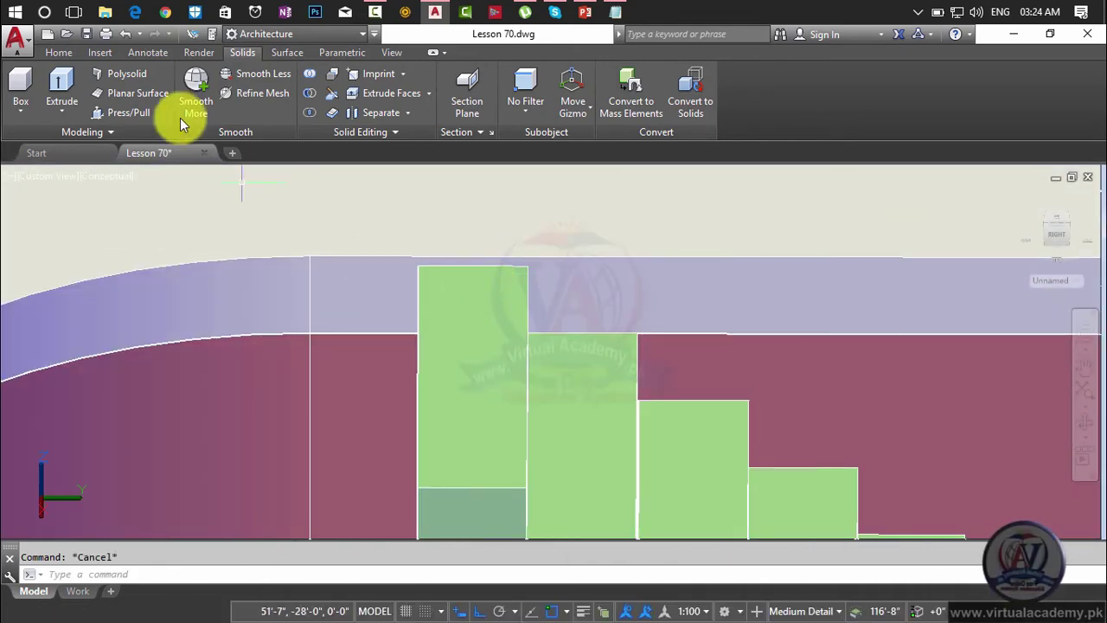
Step: Extrude the top tread's upper face up to the roof slab's top edge with a taper angle of 0
click(58, 51)
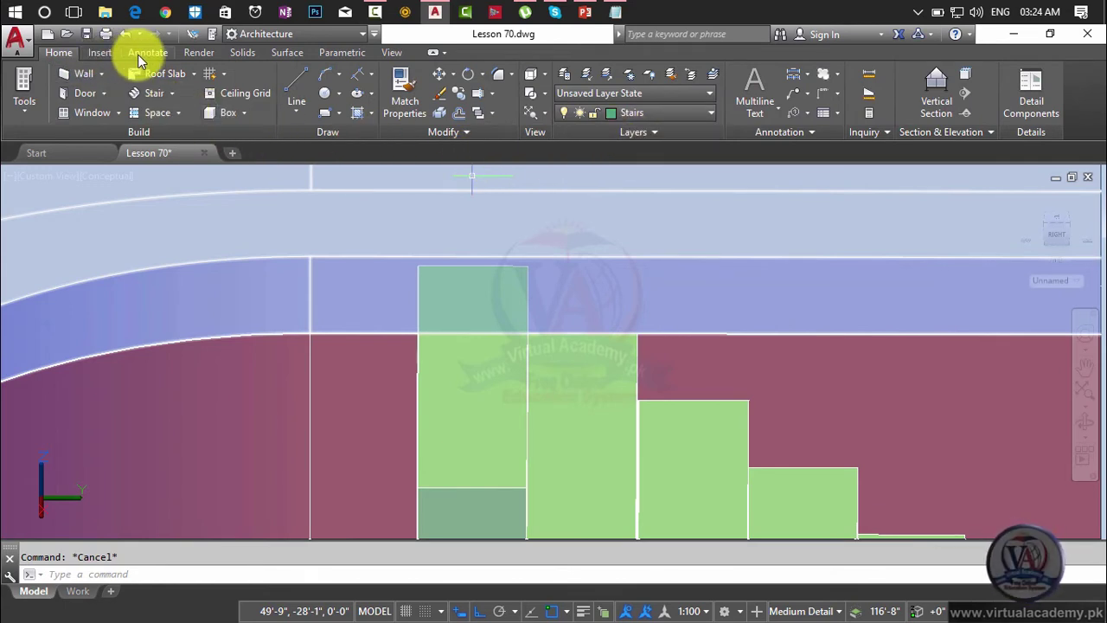
click(195, 52)
click(242, 52)
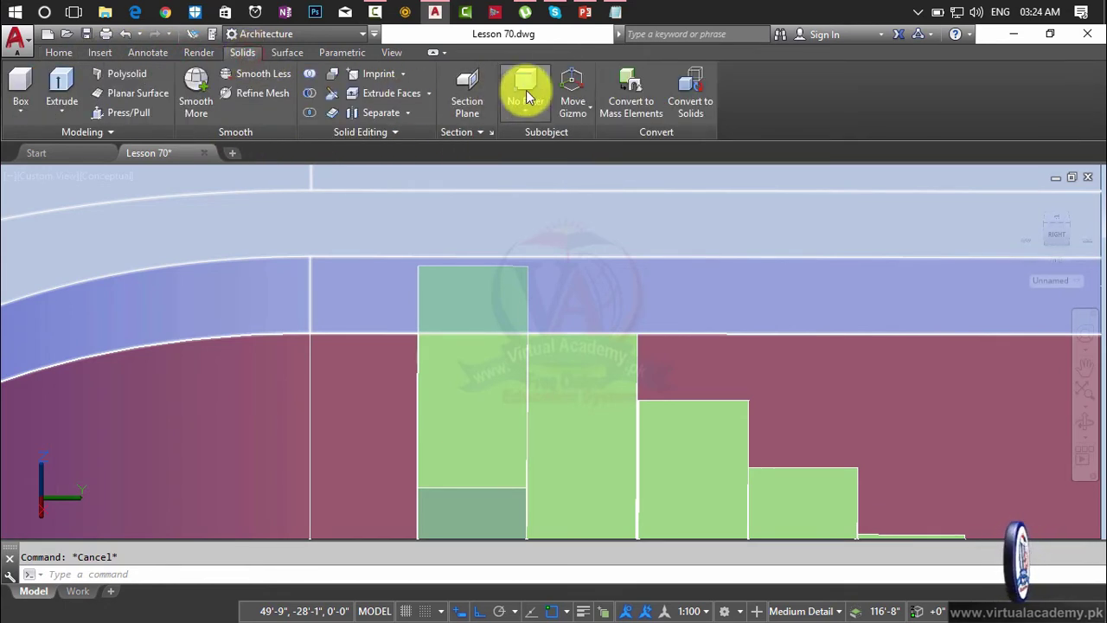
click(366, 92)
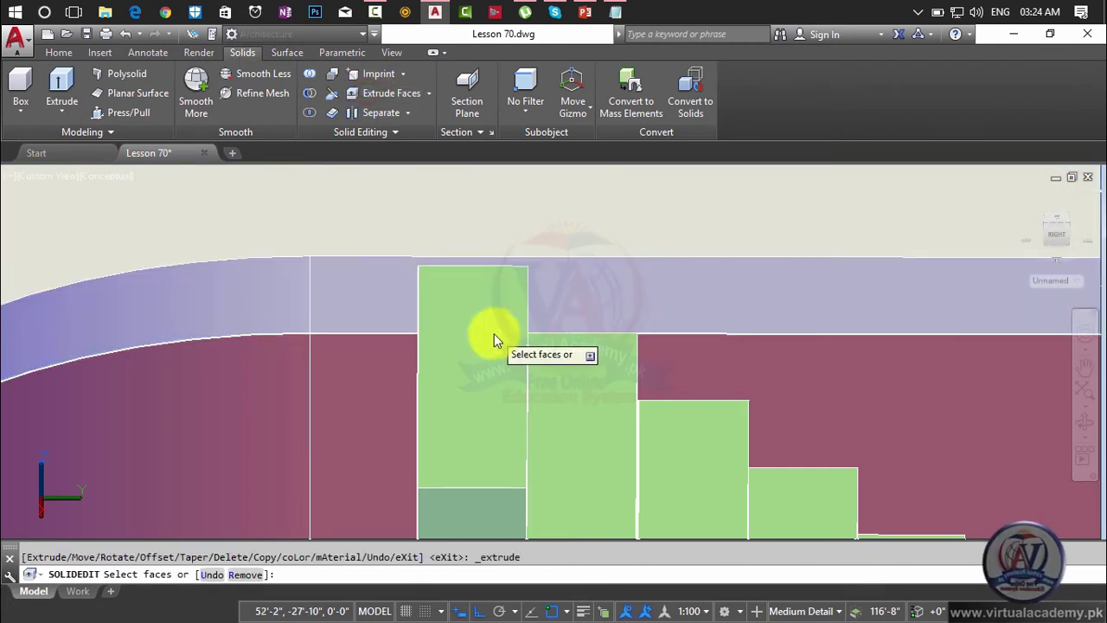
click(488, 338)
key(Return)
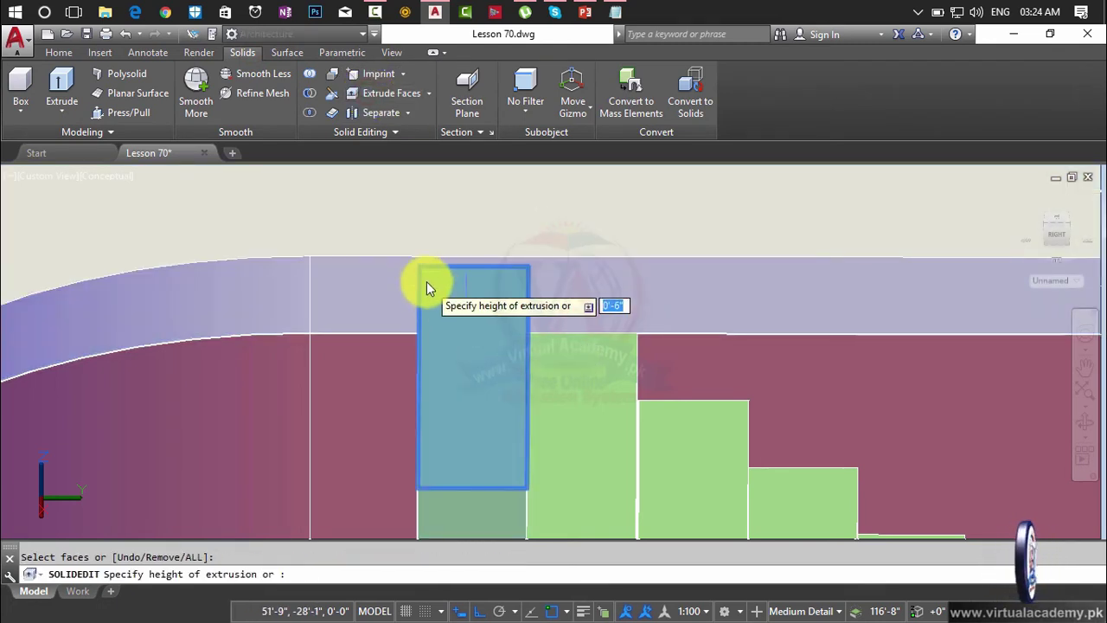
scroll(420, 272, up, 3)
scroll(414, 273, up, 2)
click(423, 247)
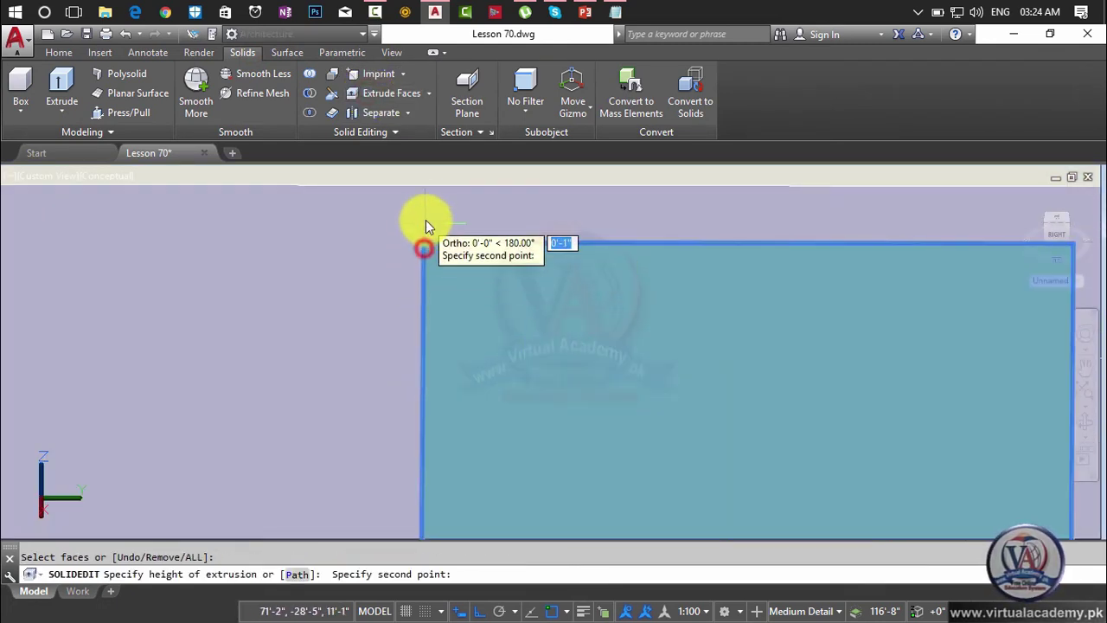
click(424, 185)
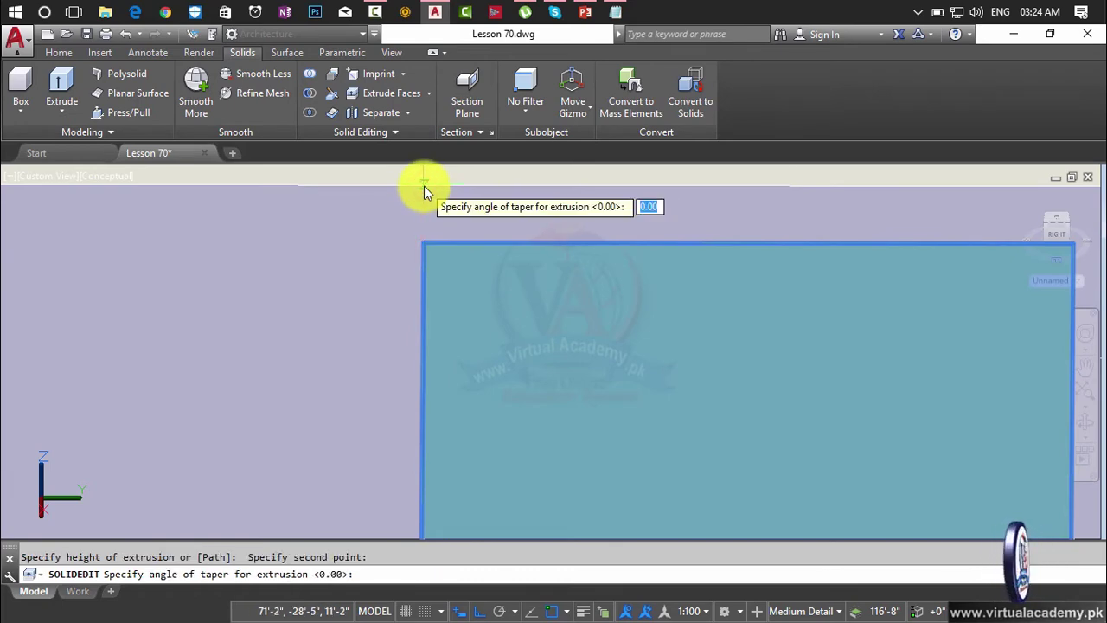
key(Return)
key(Return)
key(Return)
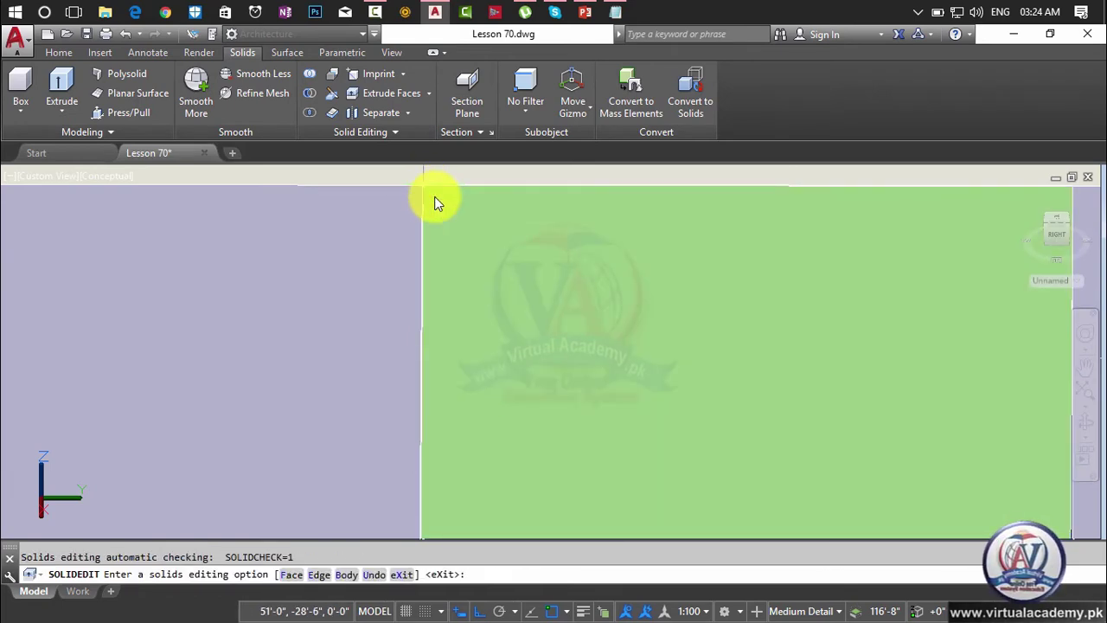
key(Return)
scroll(515, 303, down, 4)
key(Escape)
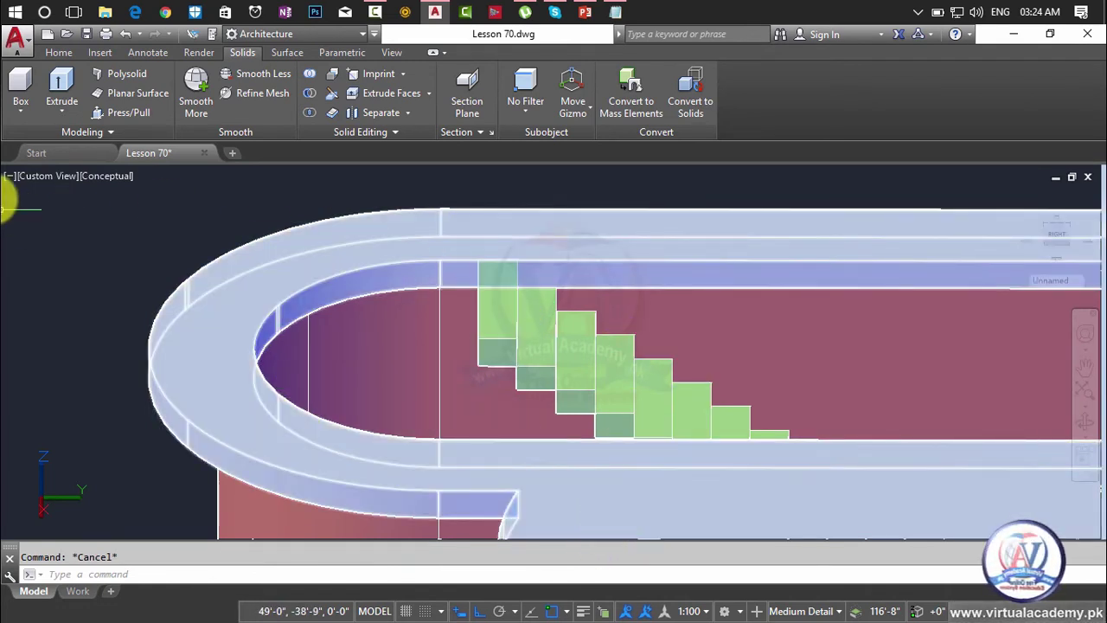
Step: Switch to the Top view and delete the leftover outline lines of the removed tread at the end of the green flight
click(50, 177)
click(61, 211)
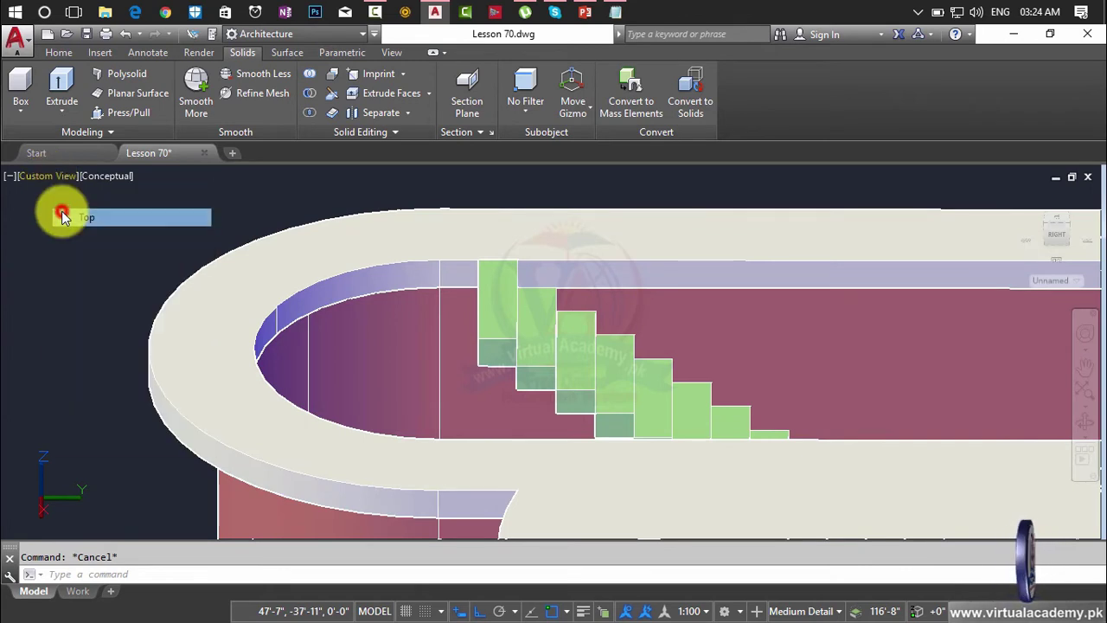
scroll(365, 238, up, 5)
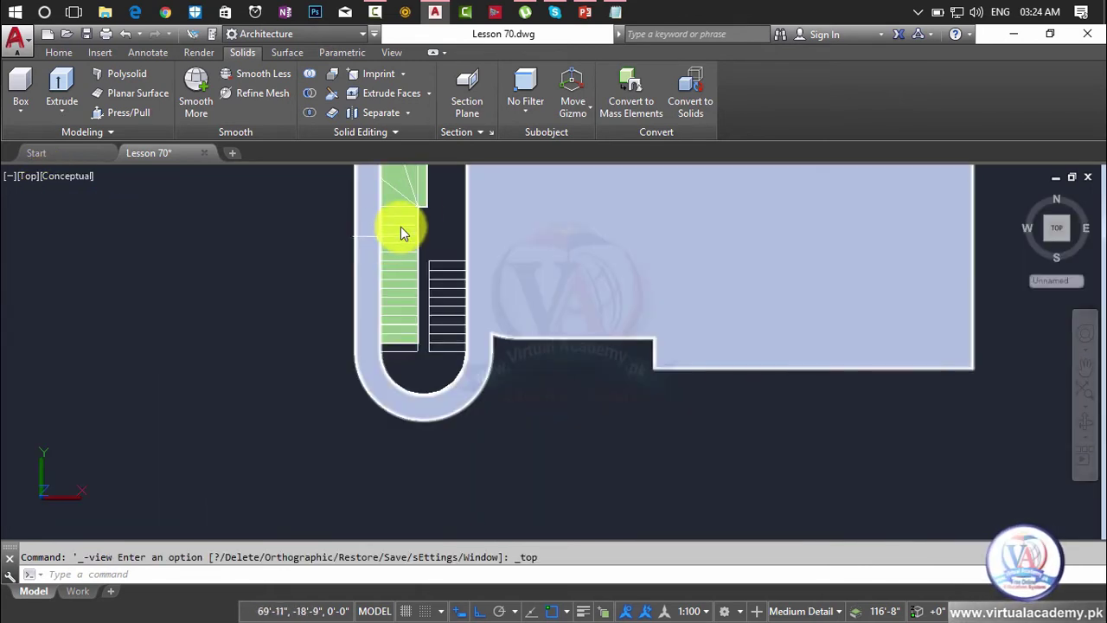
scroll(408, 354, up, 3)
click(406, 347)
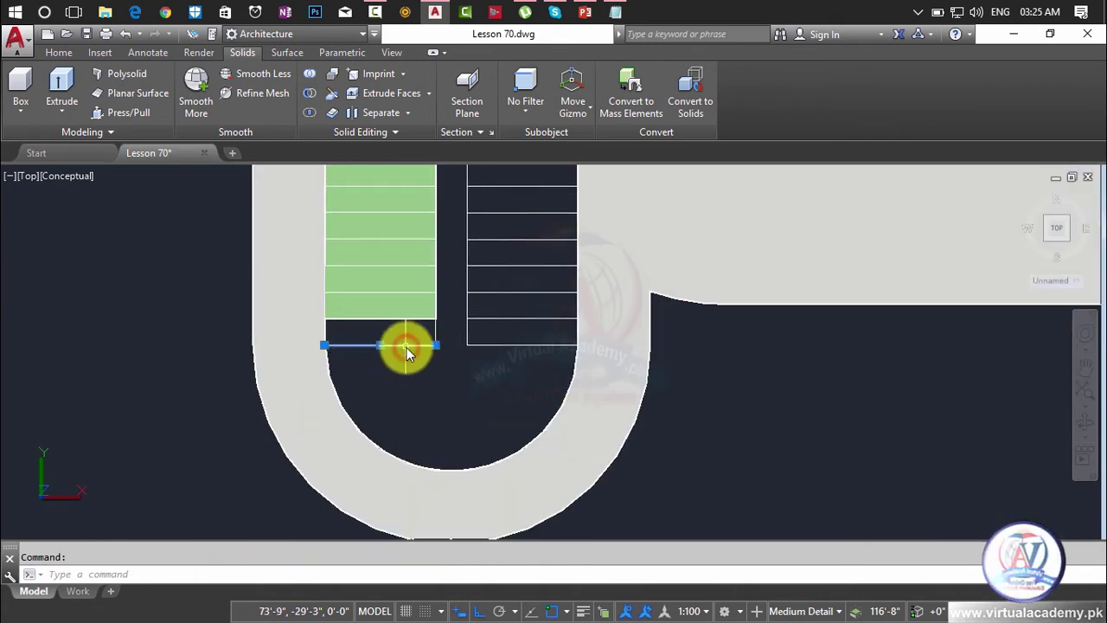
key(Delete)
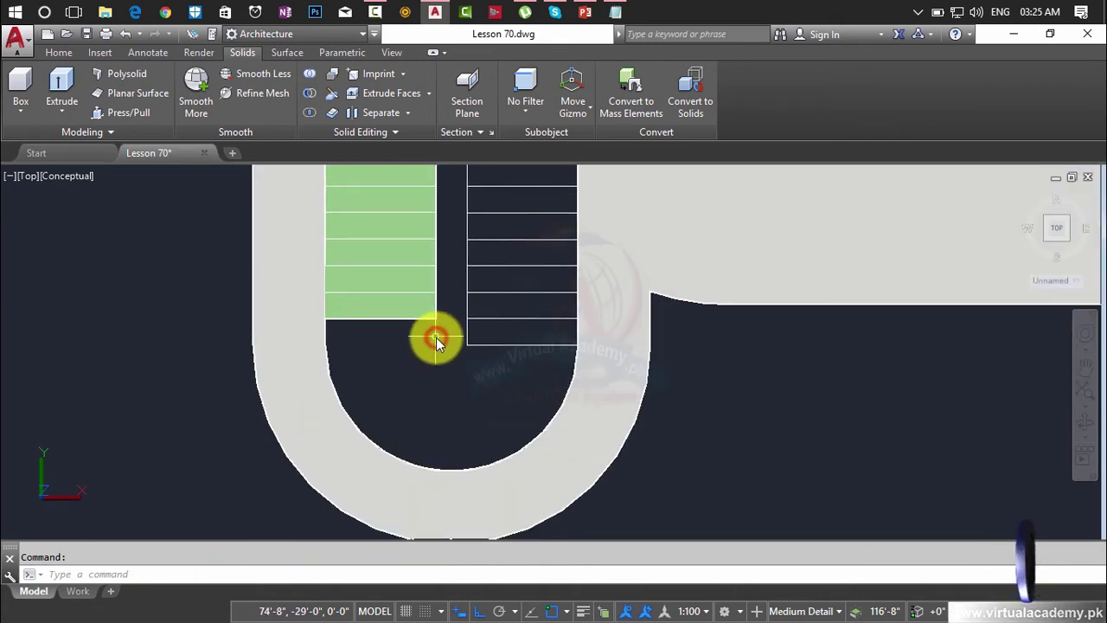
scroll(436, 337, down, 4)
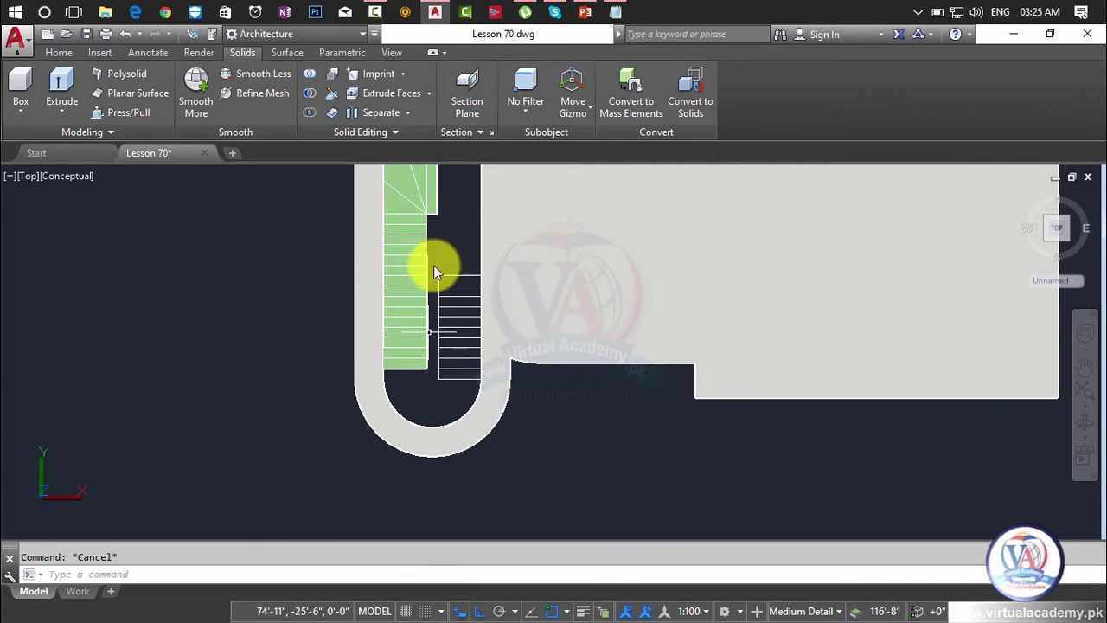
Step: Show the stair plan in the 2D Wireframe visual style
middle_drag(441, 191, 425, 284)
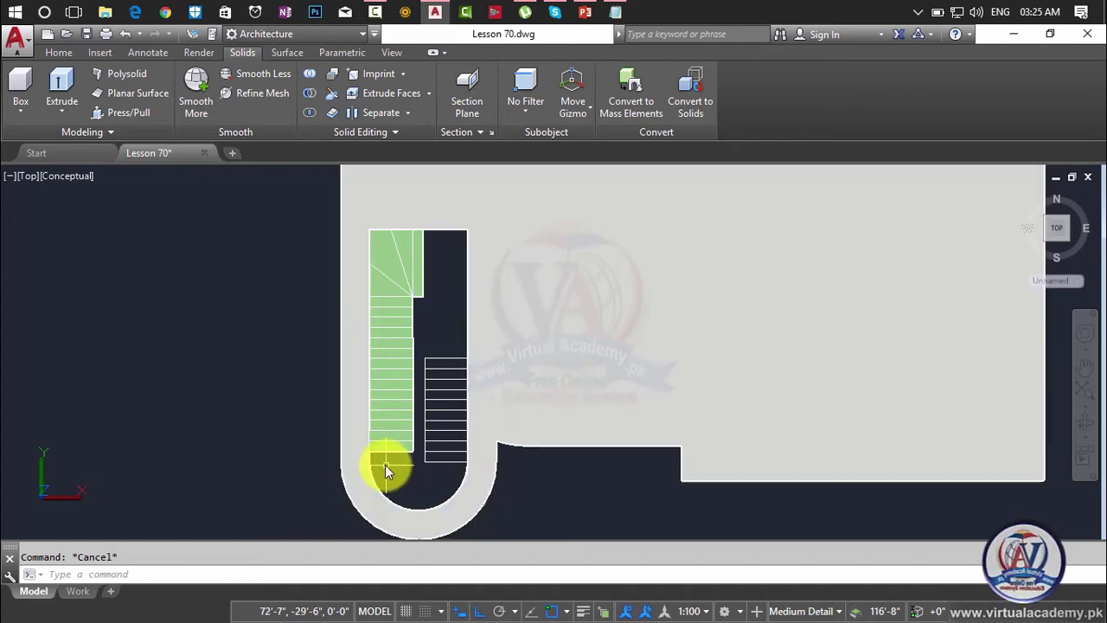
scroll(385, 464, up, 3)
scroll(399, 434, down, 2)
middle_drag(400, 434, 352, 484)
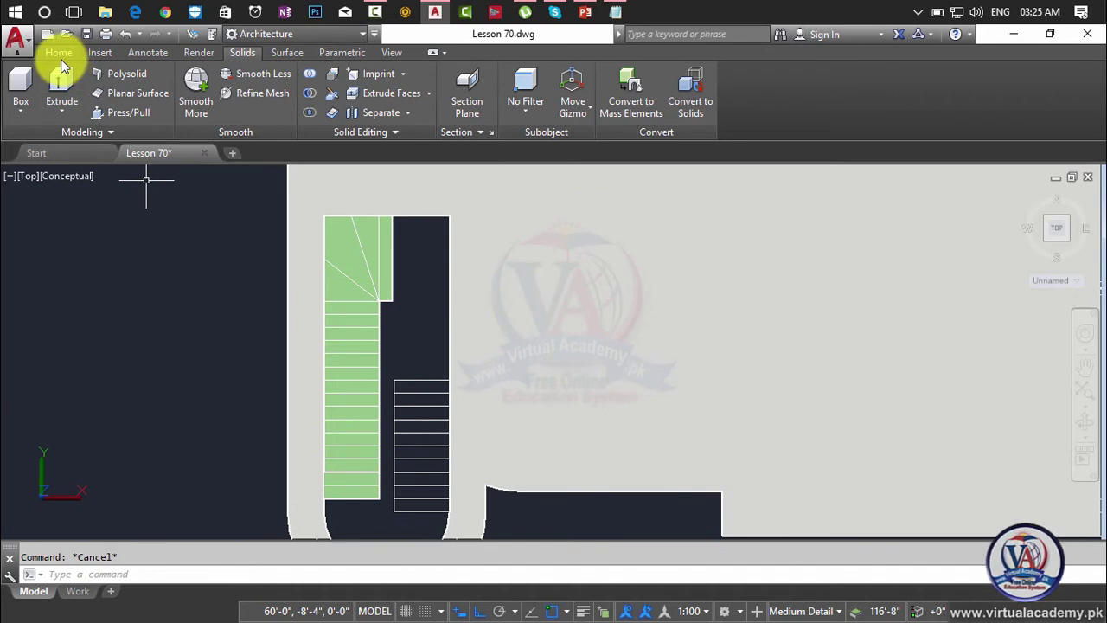
click(63, 176)
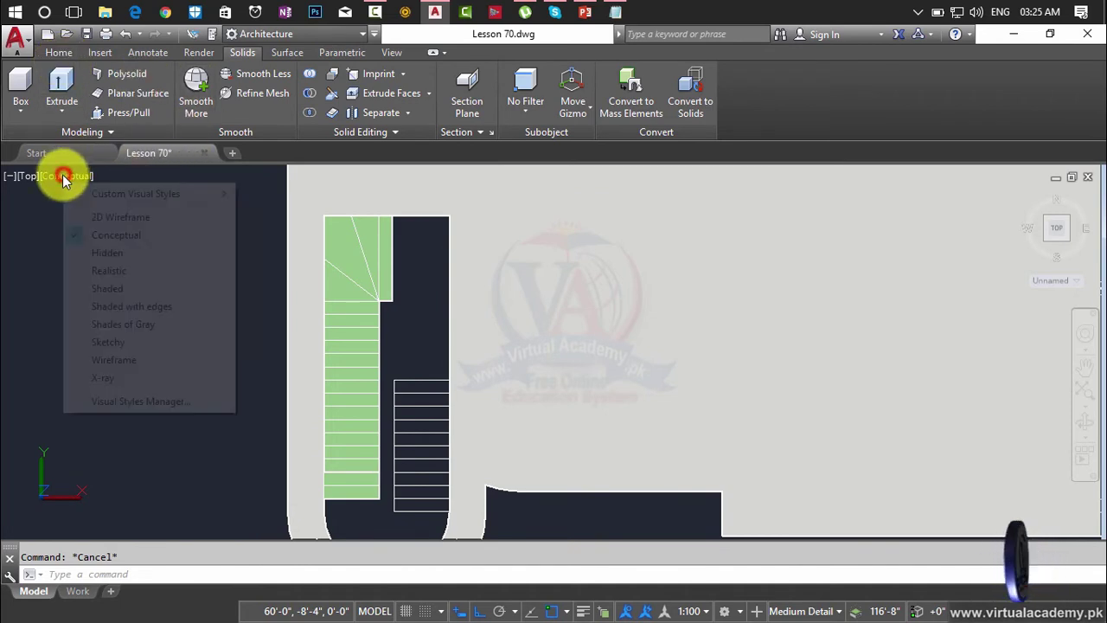
click(79, 216)
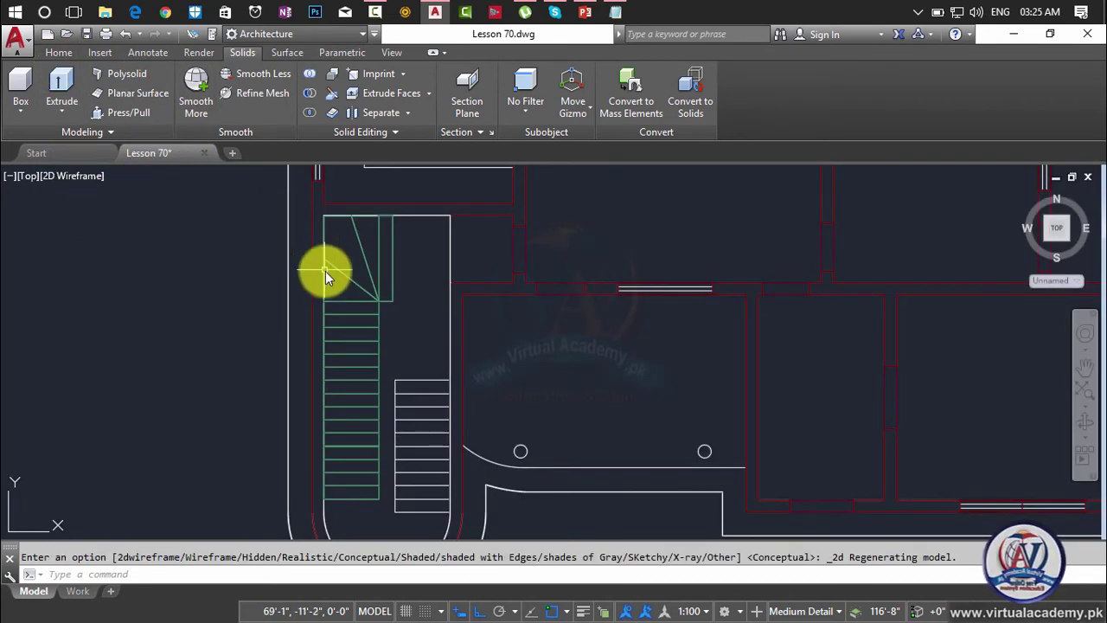
key(Escape)
middle_drag(387, 255, 397, 237)
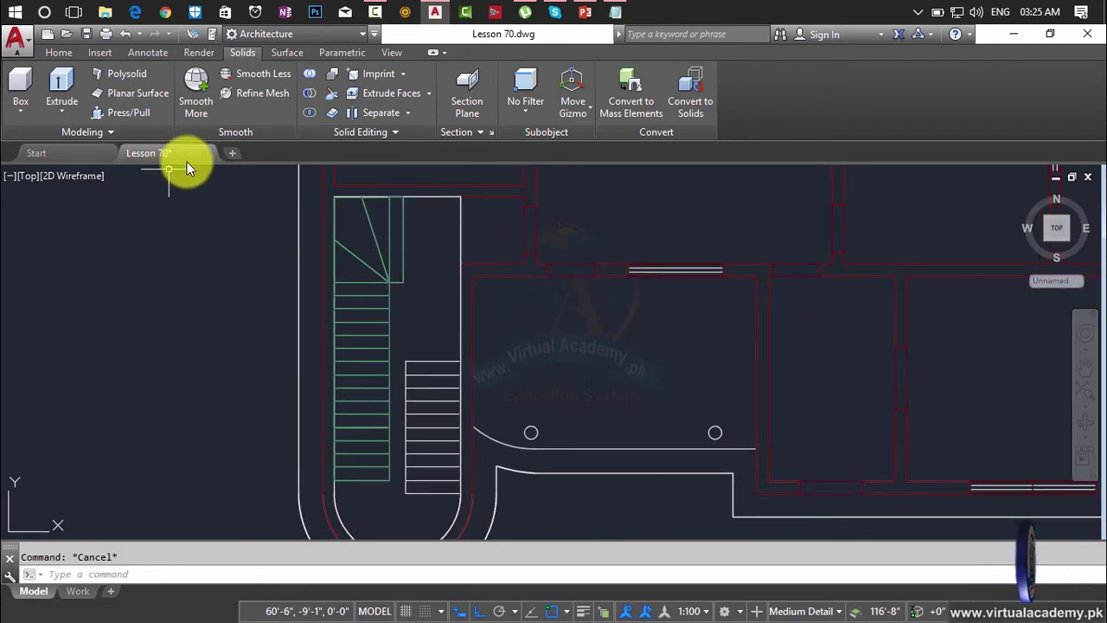
Step: Make the Drawing layer current
click(54, 52)
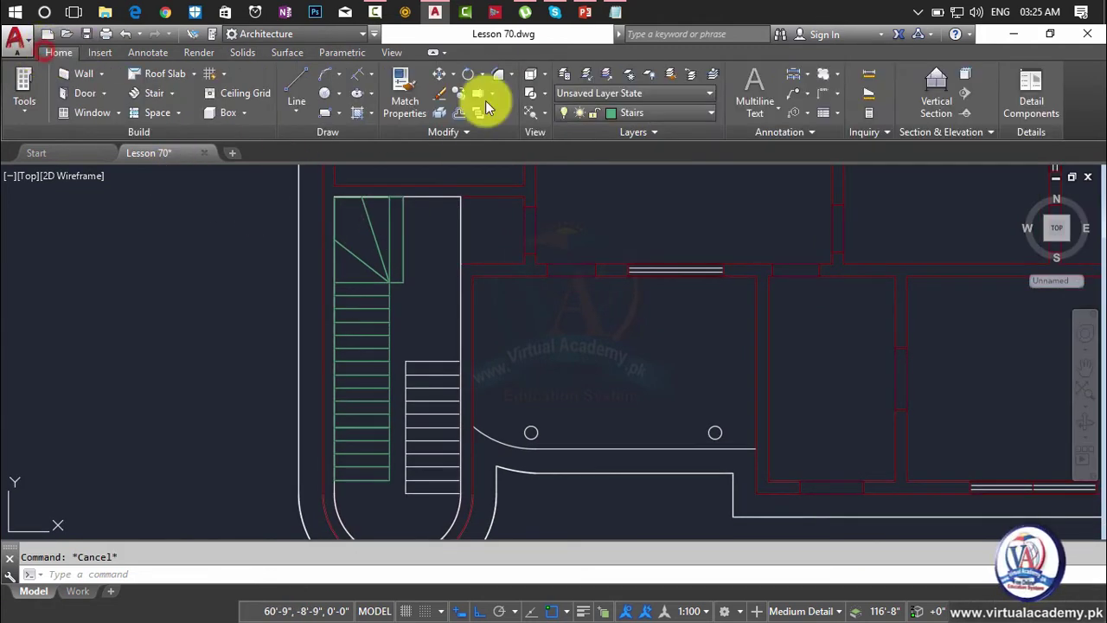
click(656, 121)
click(643, 208)
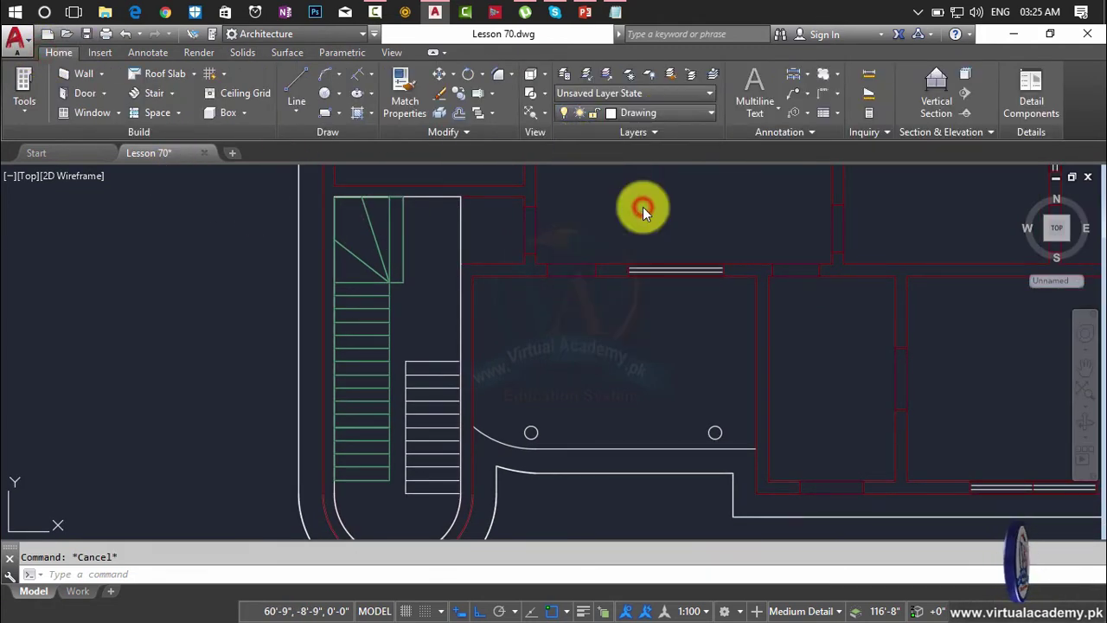
scroll(407, 212, up, 2)
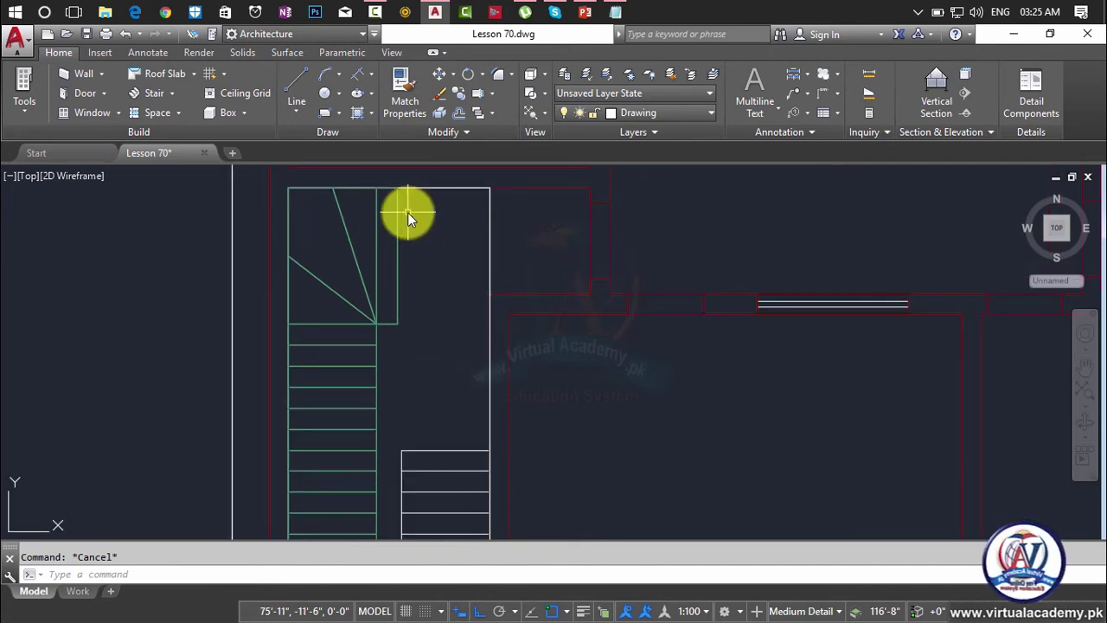
text(pl)
key(Return)
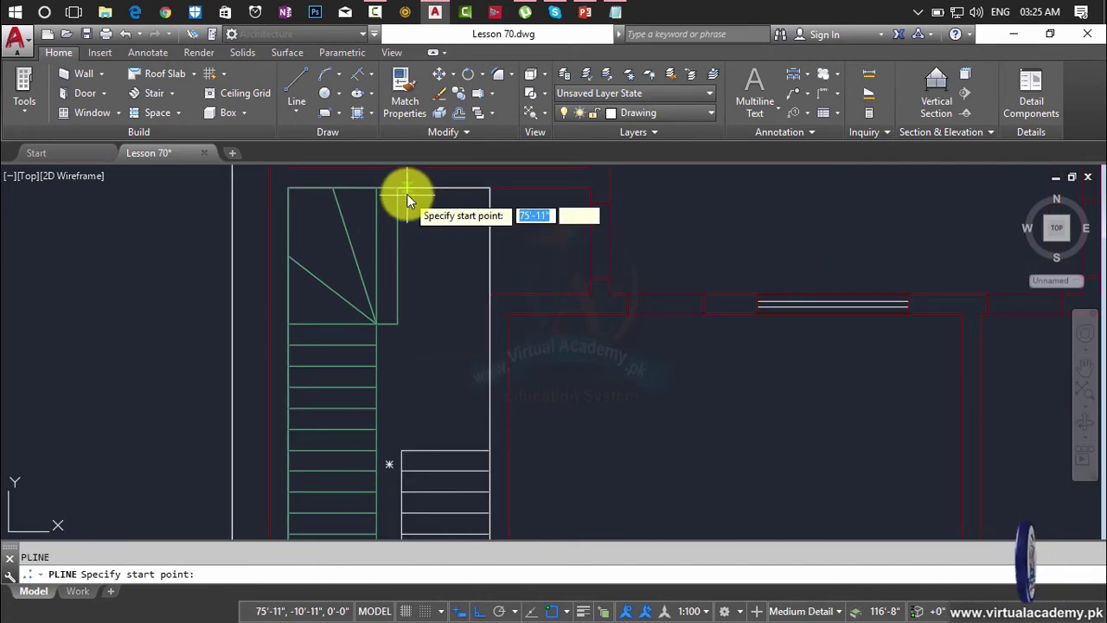
scroll(408, 200, down, 3)
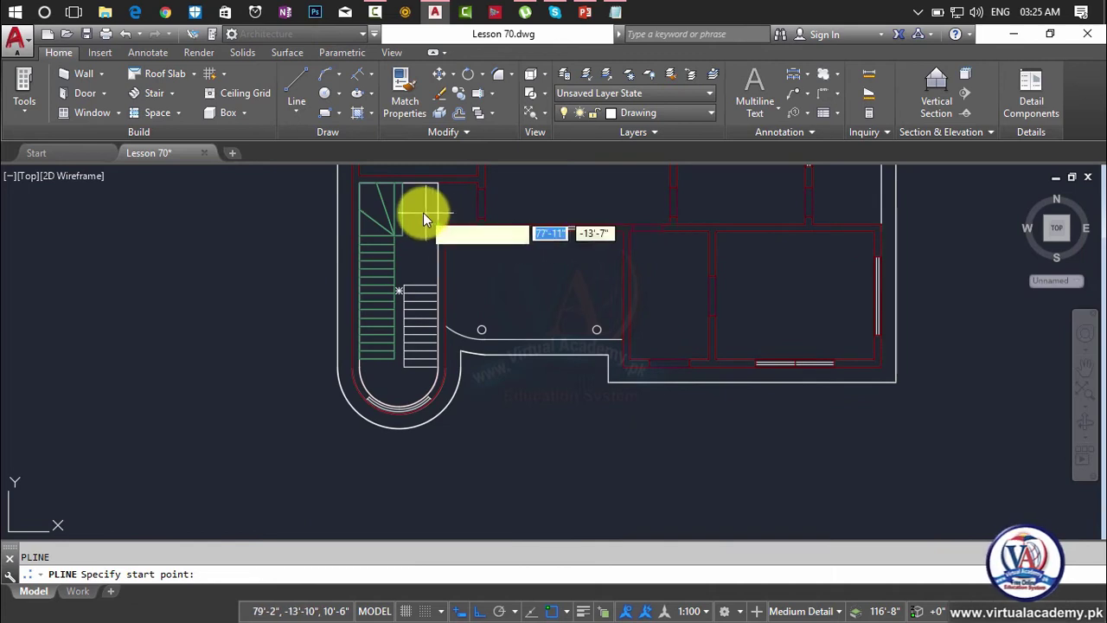
scroll(422, 212, up, 2)
middle_drag(422, 211, 414, 275)
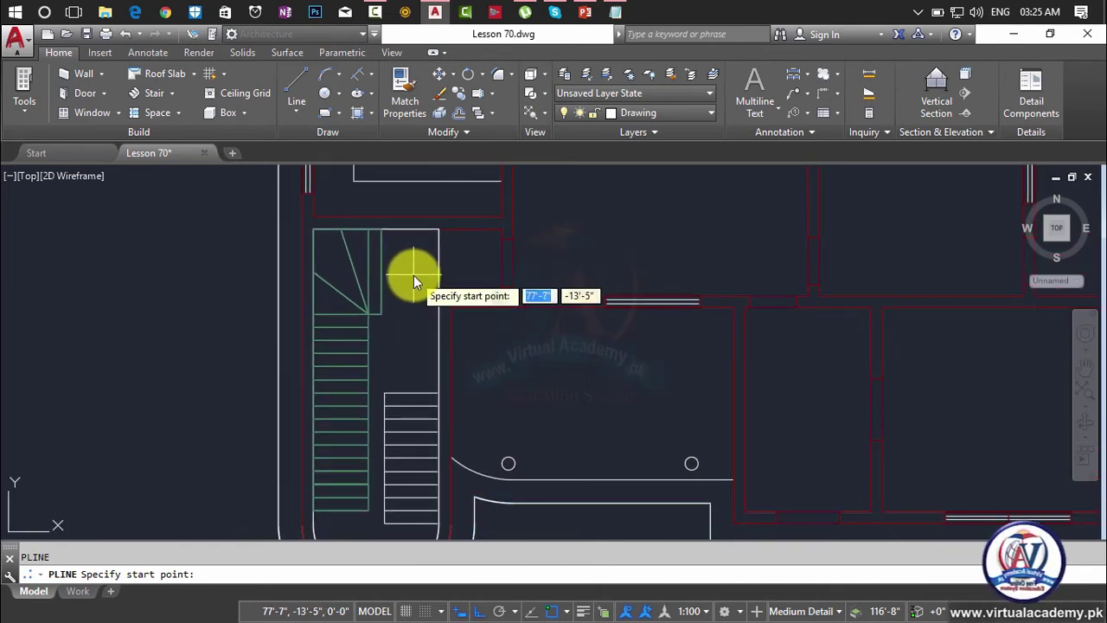
scroll(413, 277, down, 2)
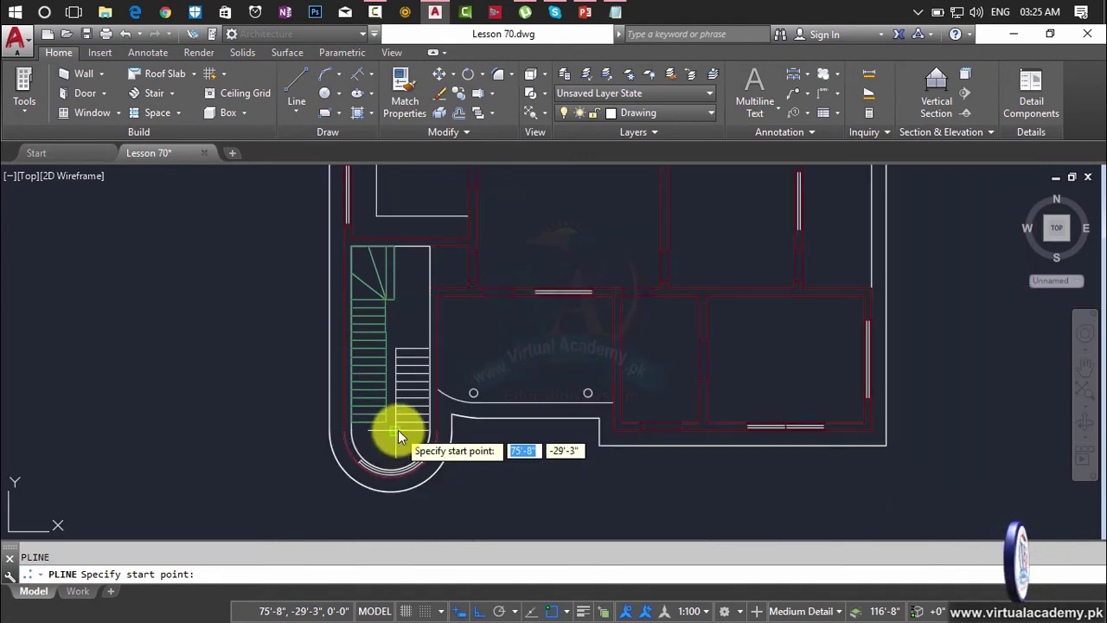
key(Escape)
Step: Draw a polyline along the stairwell edge from the extra green tread's upper corner, around the stairwell corner, to the end of the white flight
scroll(410, 419, up, 3)
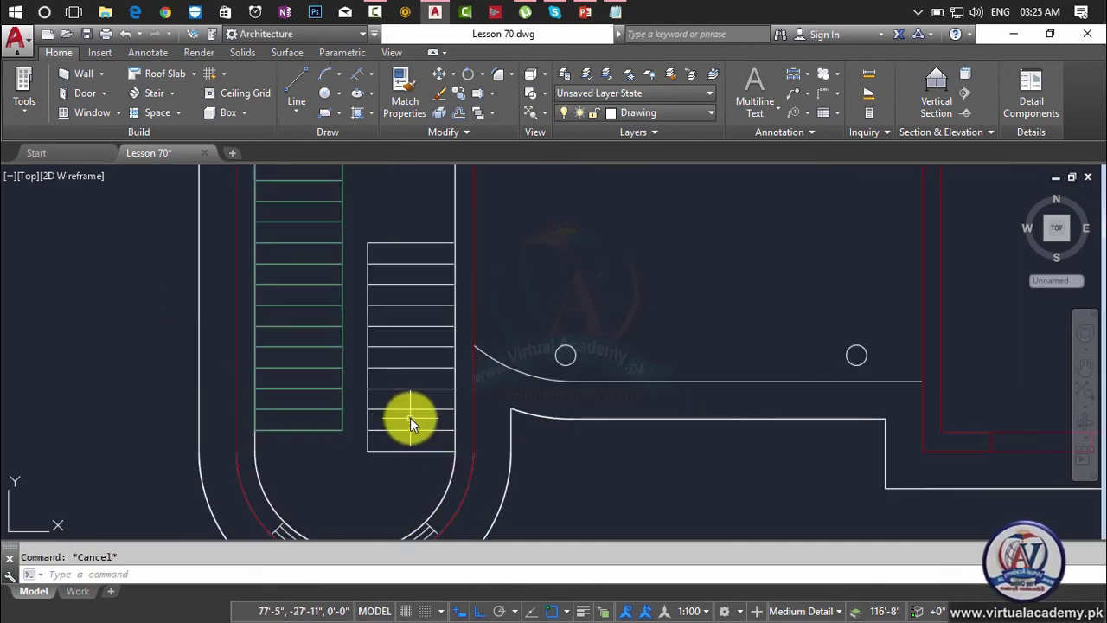
scroll(410, 417, down, 3)
mouse_move(409, 415)
middle_down()
mouse_move(409, 391)
mouse_move(388, 519)
mouse_move(395, 582)
middle_up()
scroll(410, 389, up, 4)
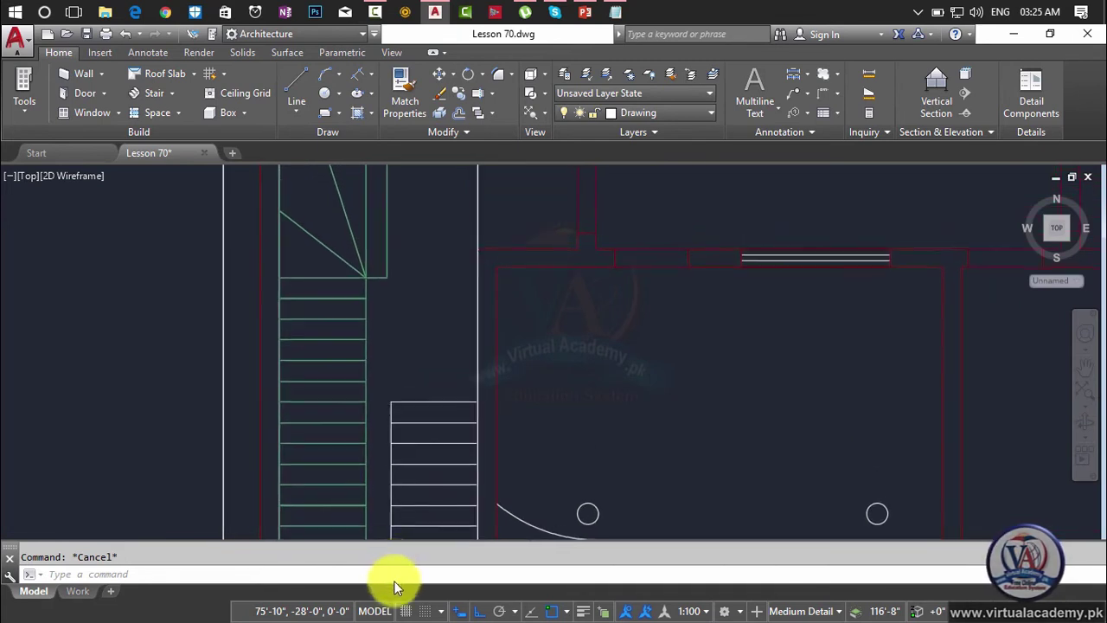
scroll(371, 393, down, 2)
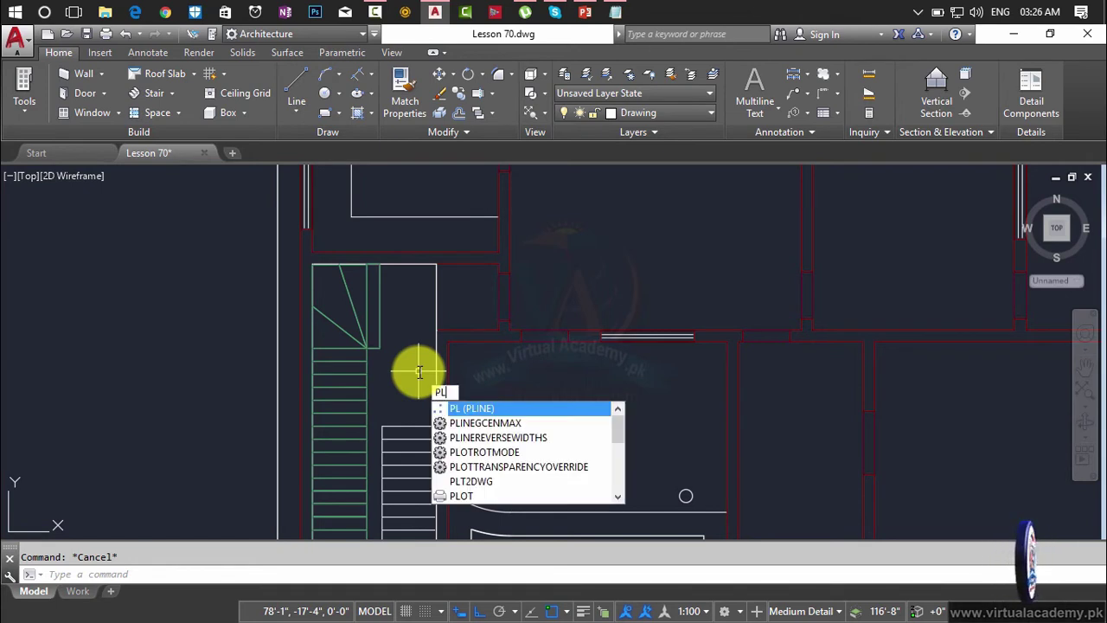
key(Return)
scroll(385, 422, down, 2)
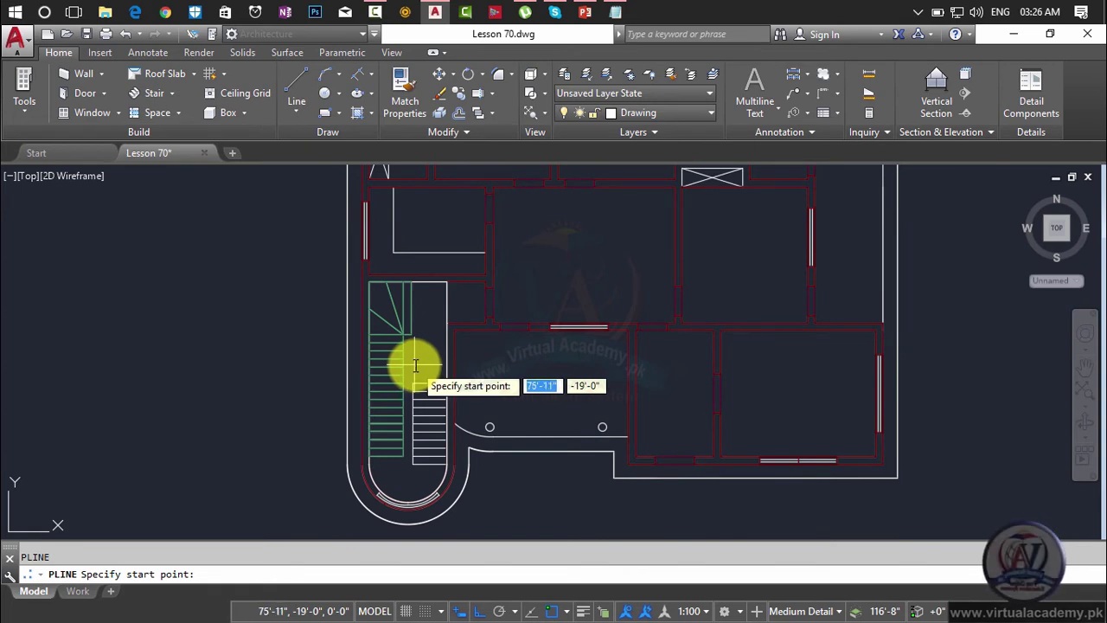
click(411, 282)
click(447, 281)
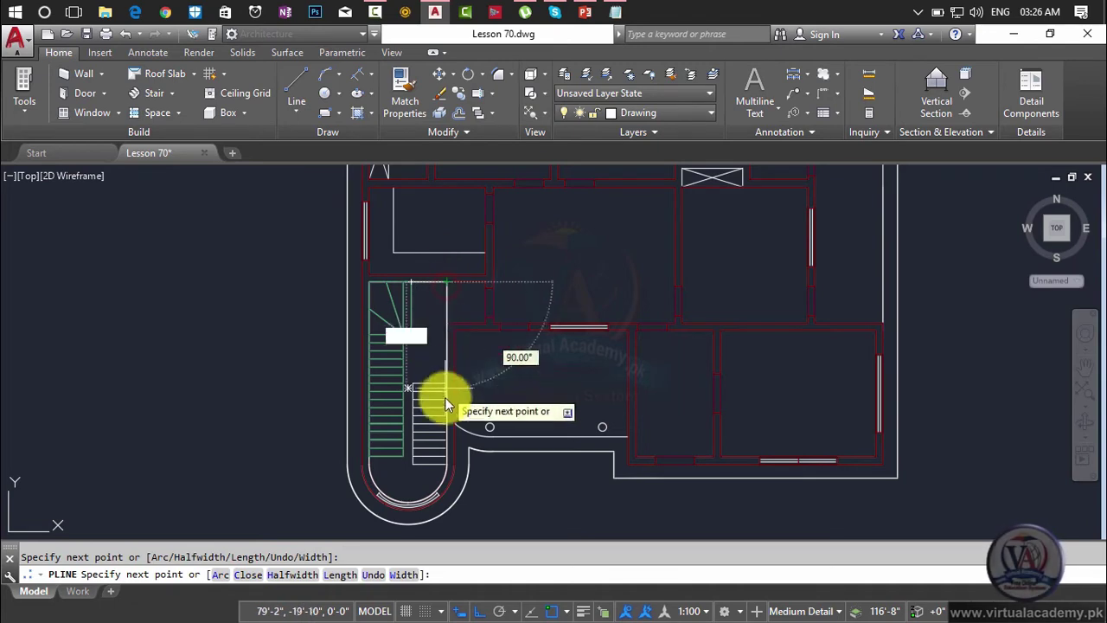
scroll(454, 384, up, 4)
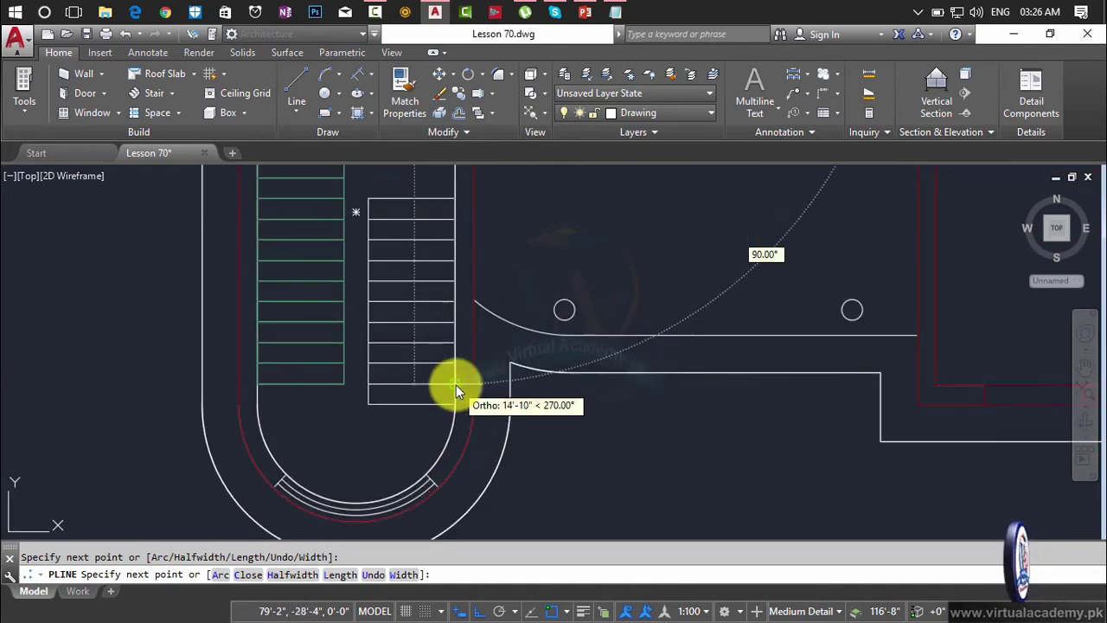
scroll(456, 385, up, 3)
click(448, 437)
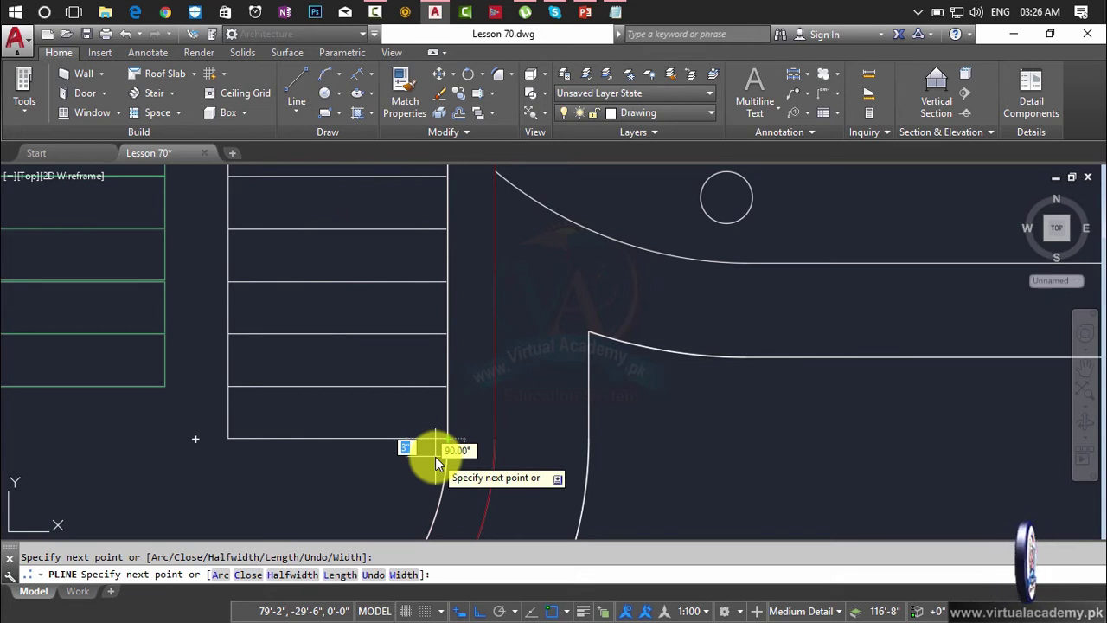
text(c)
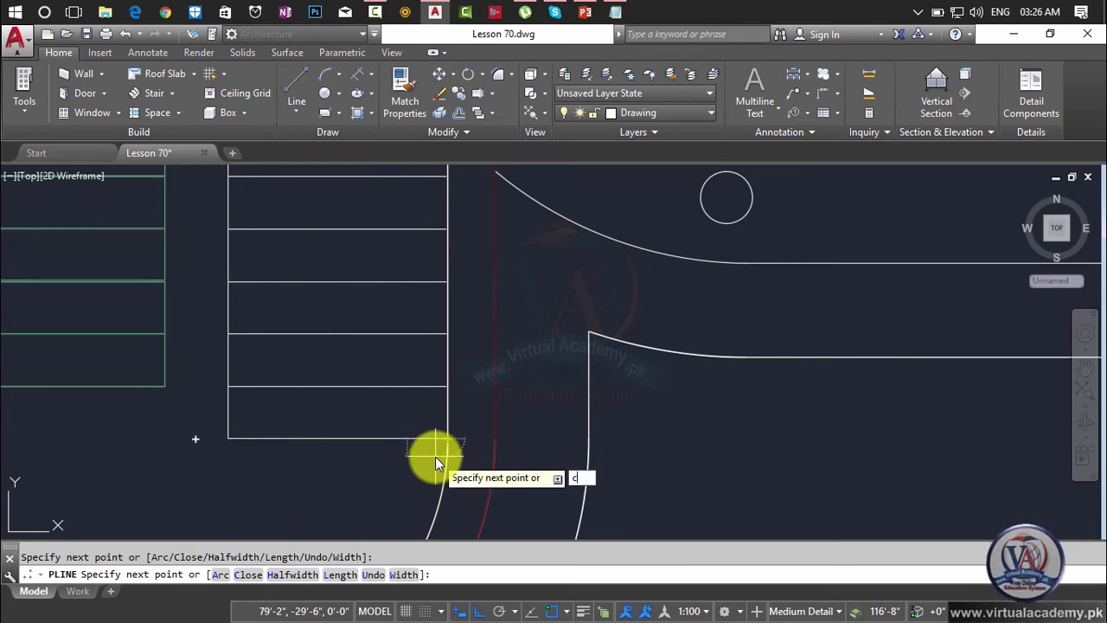
key(Escape)
Step: Draw a three-point arc along the inner curve of the stairwell's rounded end, spanning the curved window
text(a)
key(Return)
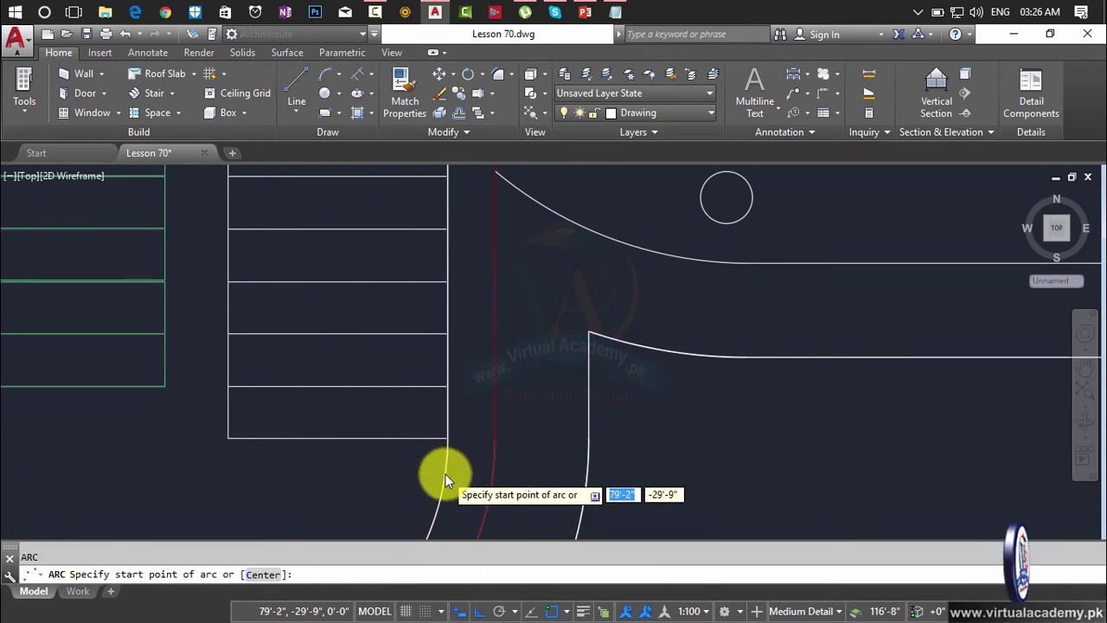
scroll(445, 474, down, 3)
scroll(492, 357, up, 1)
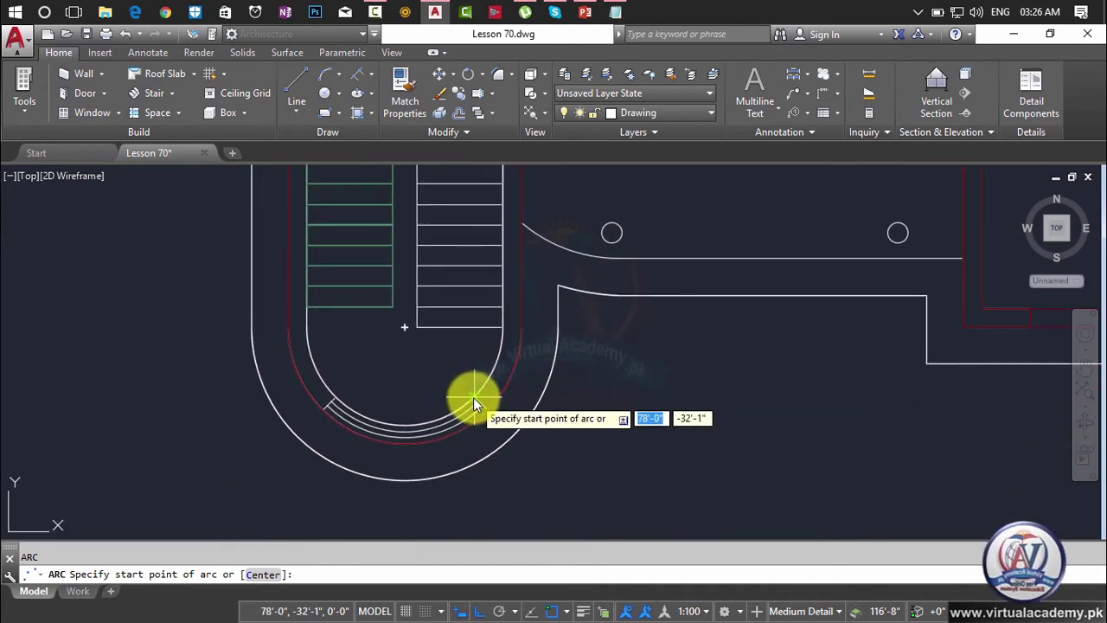
click(473, 397)
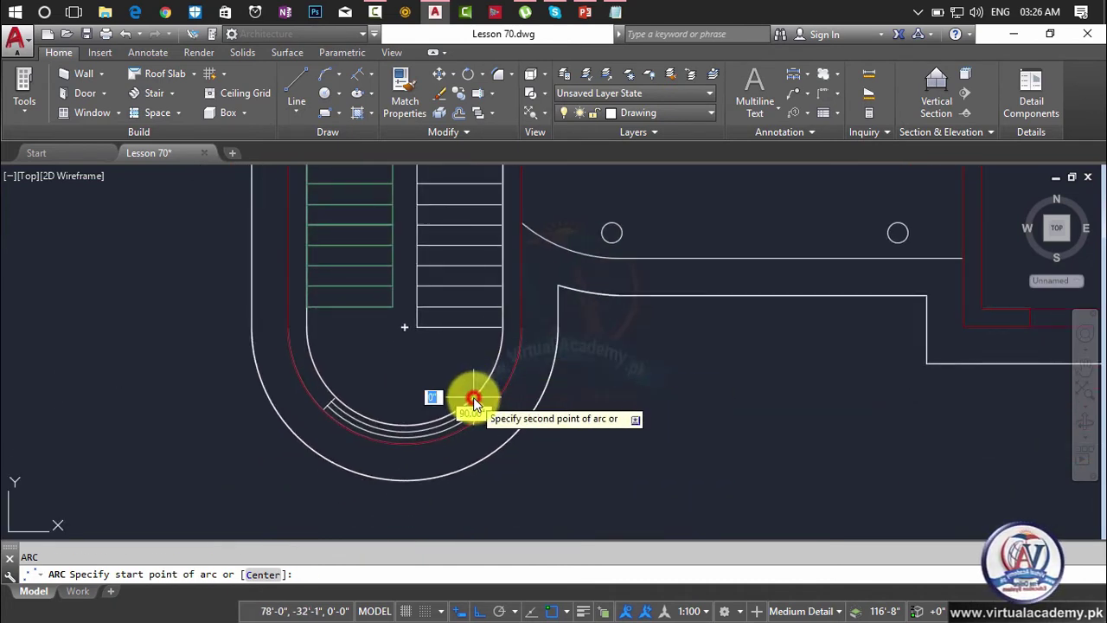
click(396, 424)
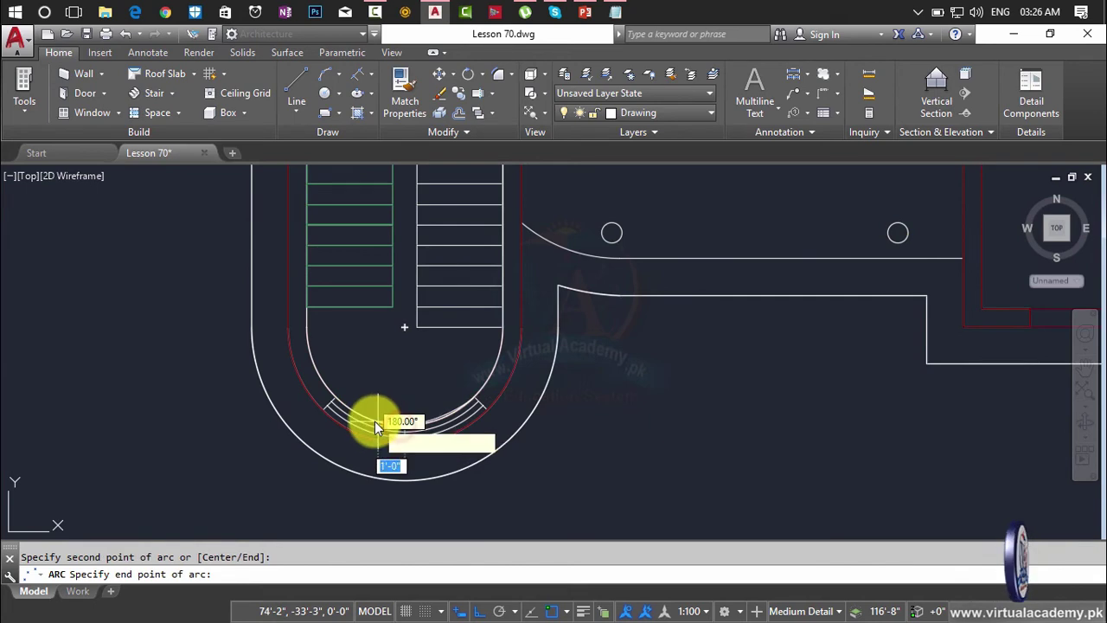
click(327, 399)
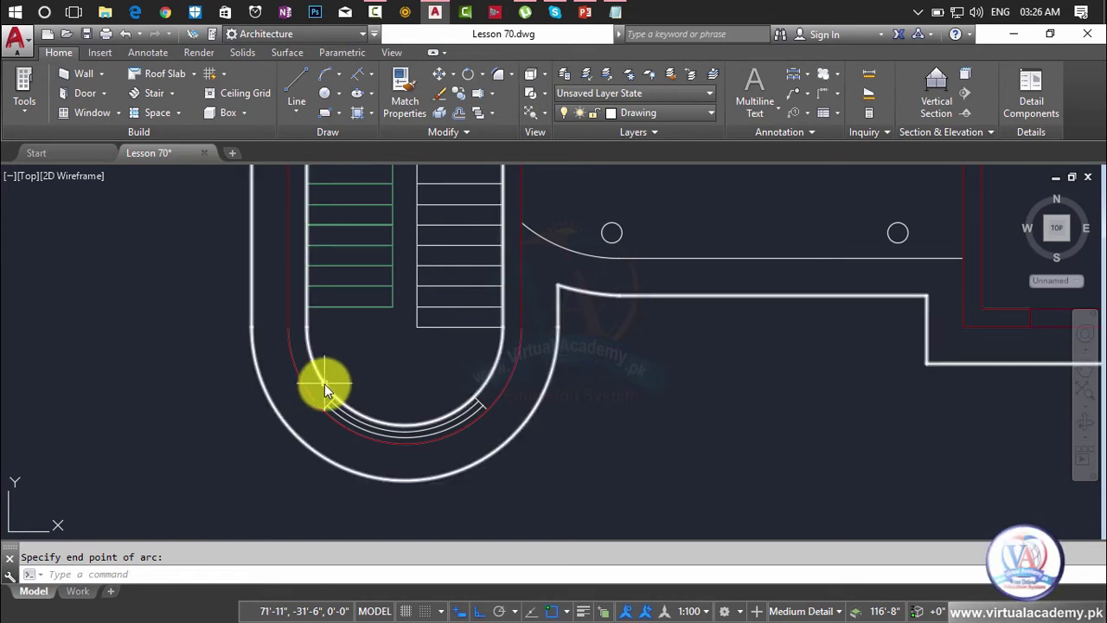
key(Escape)
Step: Delete the polyline drawn along the stairwell edge beside the white flight
scroll(326, 386, down, 5)
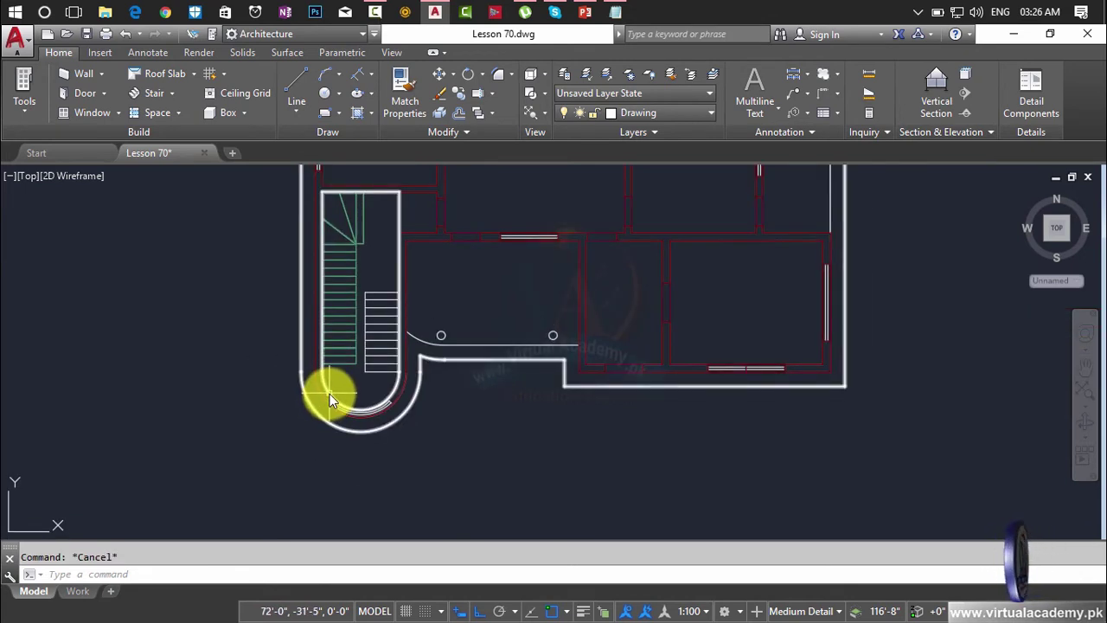
middle_drag(338, 388, 335, 404)
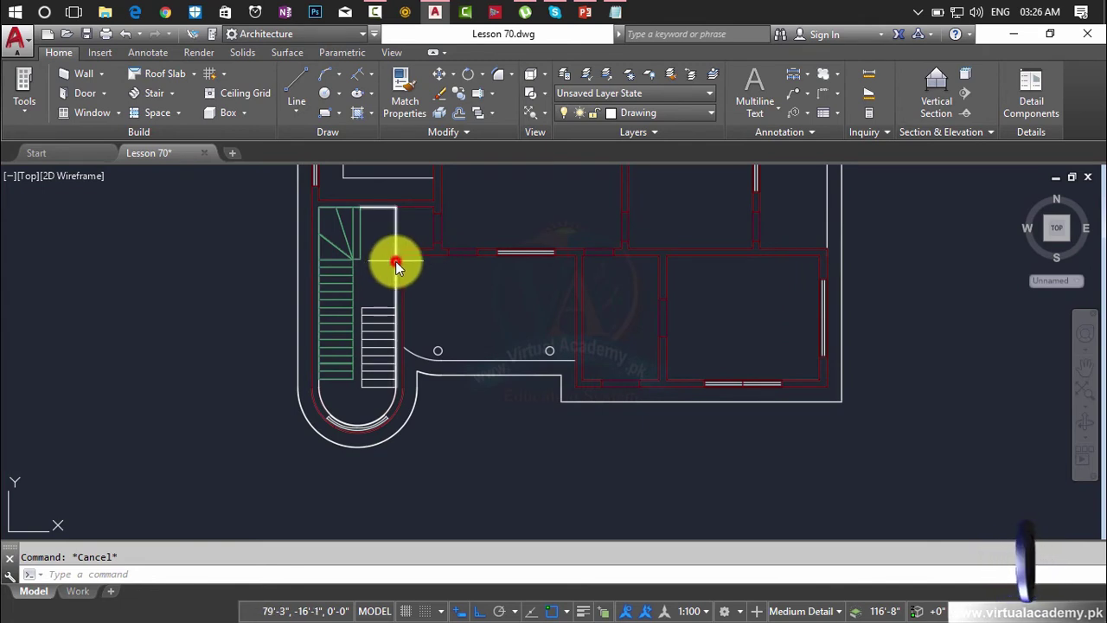
click(395, 261)
key(Delete)
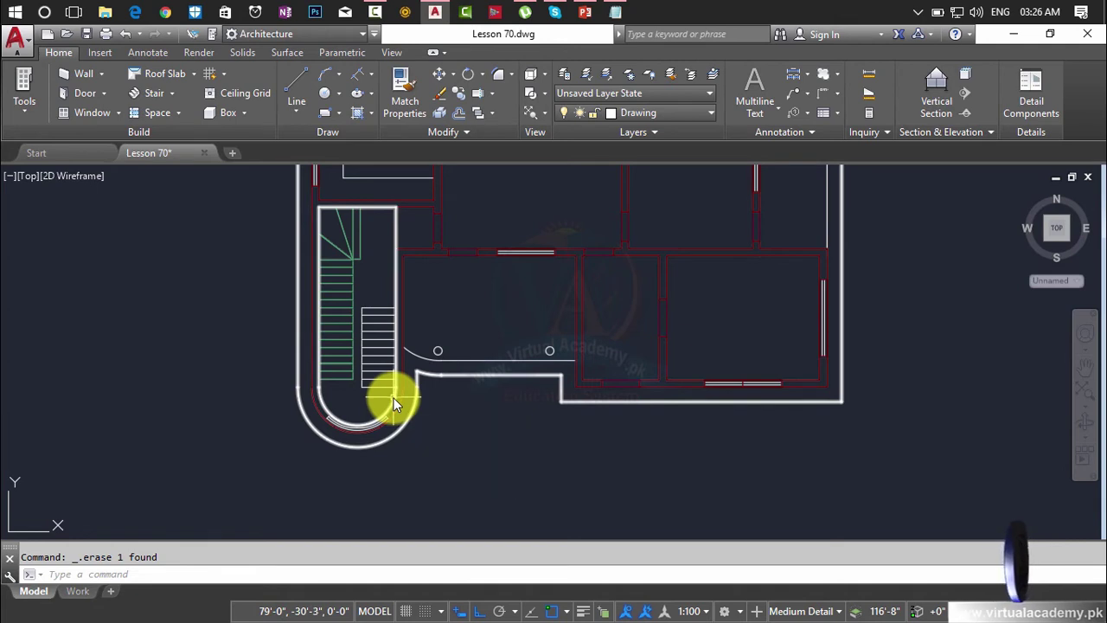
scroll(344, 247, up, 5)
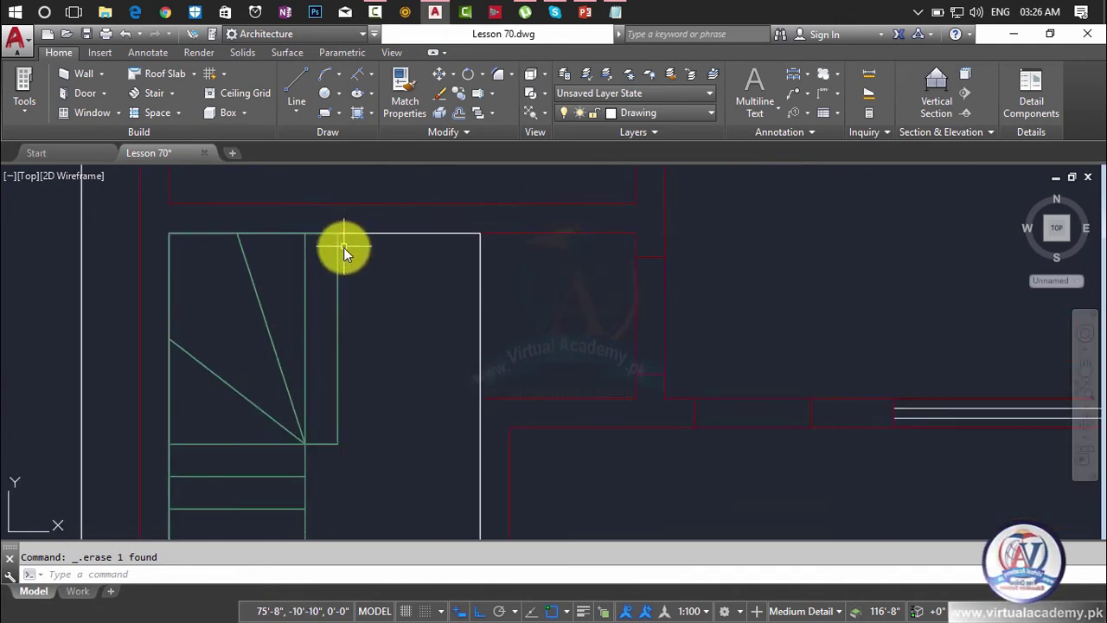
text(pl)
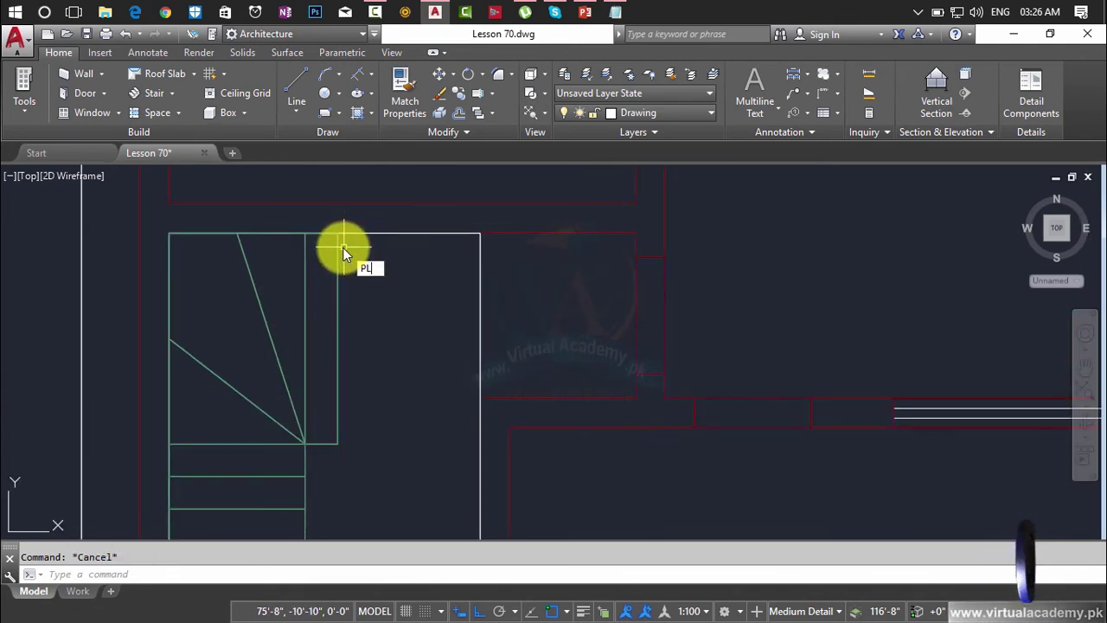
key(Return)
click(338, 234)
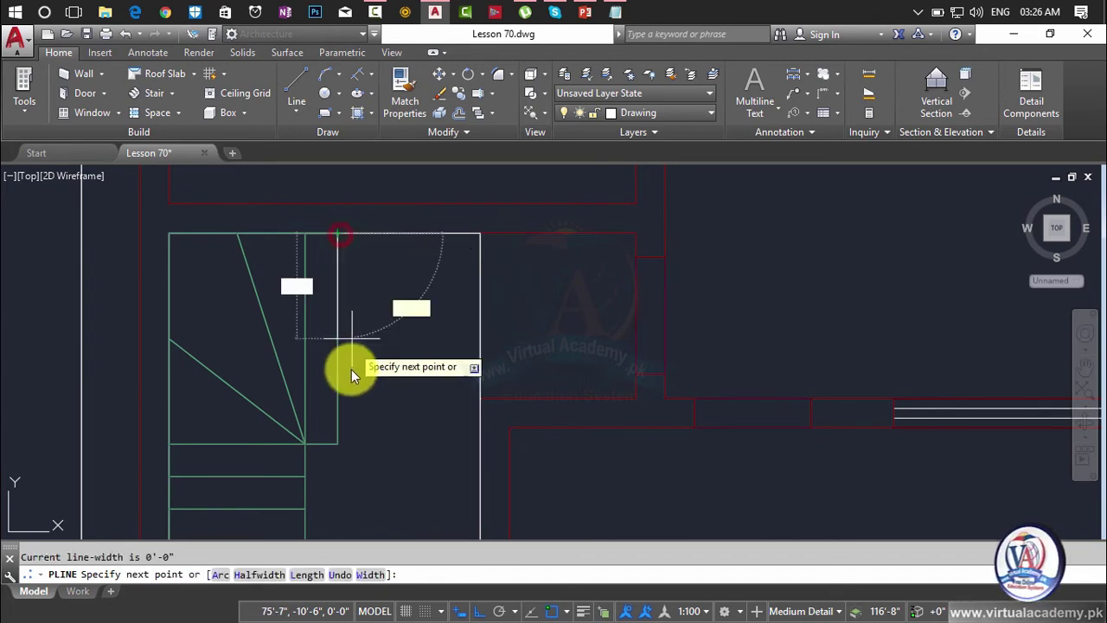
click(339, 445)
click(338, 234)
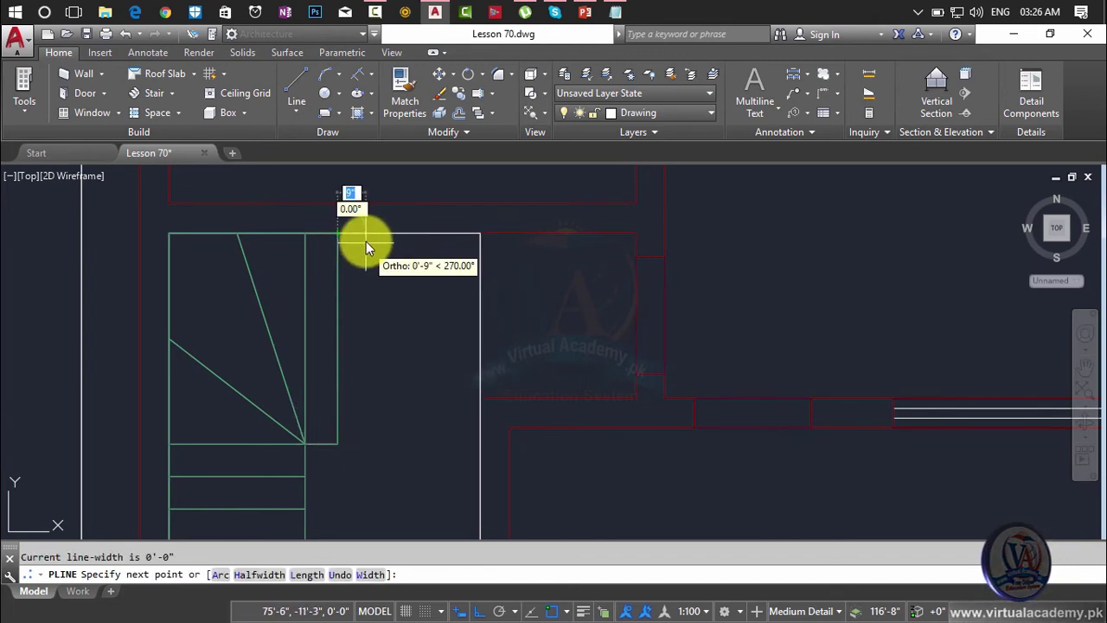
click(480, 233)
key(Escape)
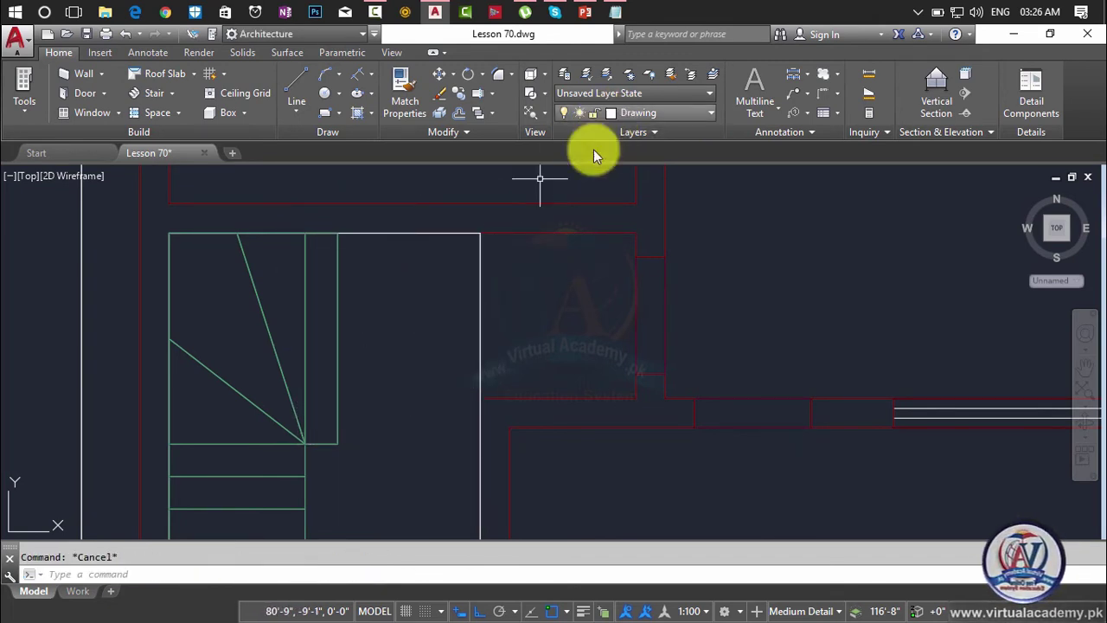
Step: Set the current drawing color to index color 24
text(COL)
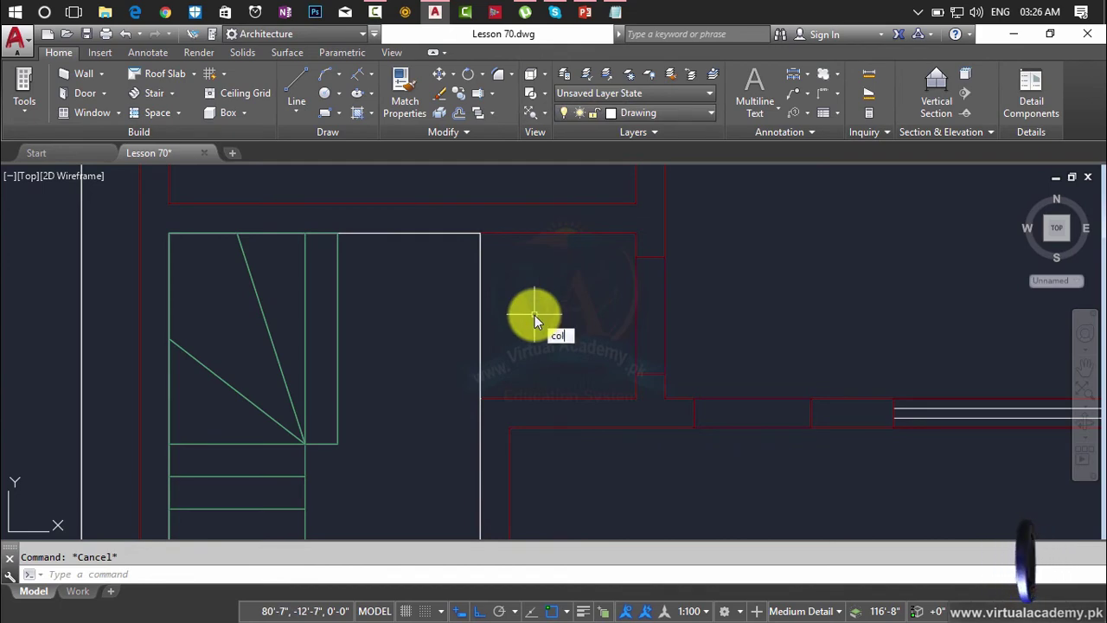
key(Return)
click(435, 252)
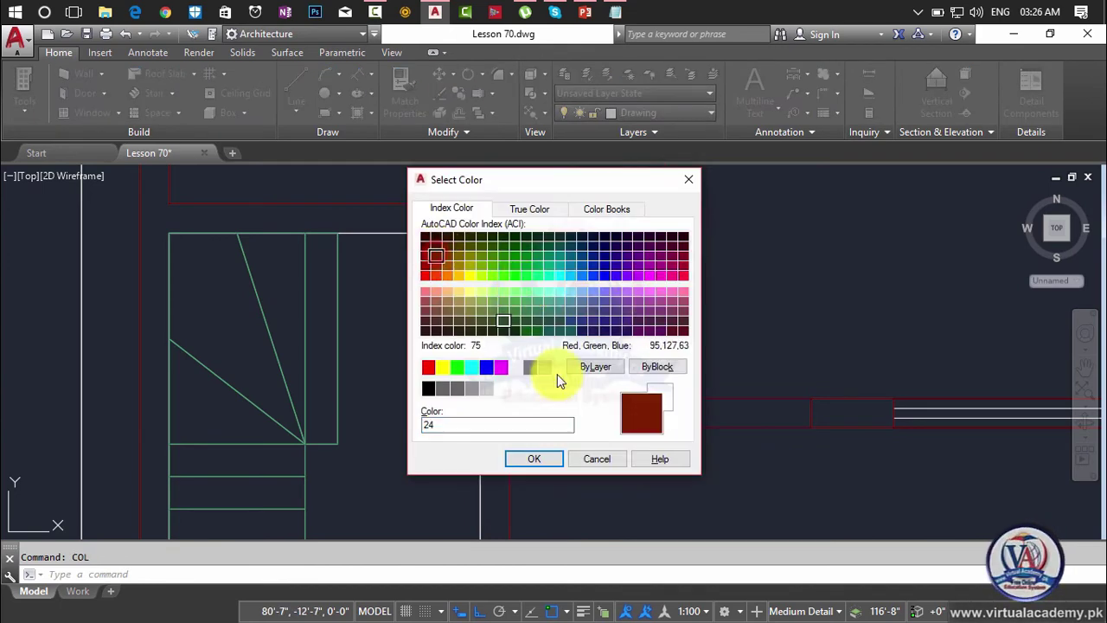
click(534, 459)
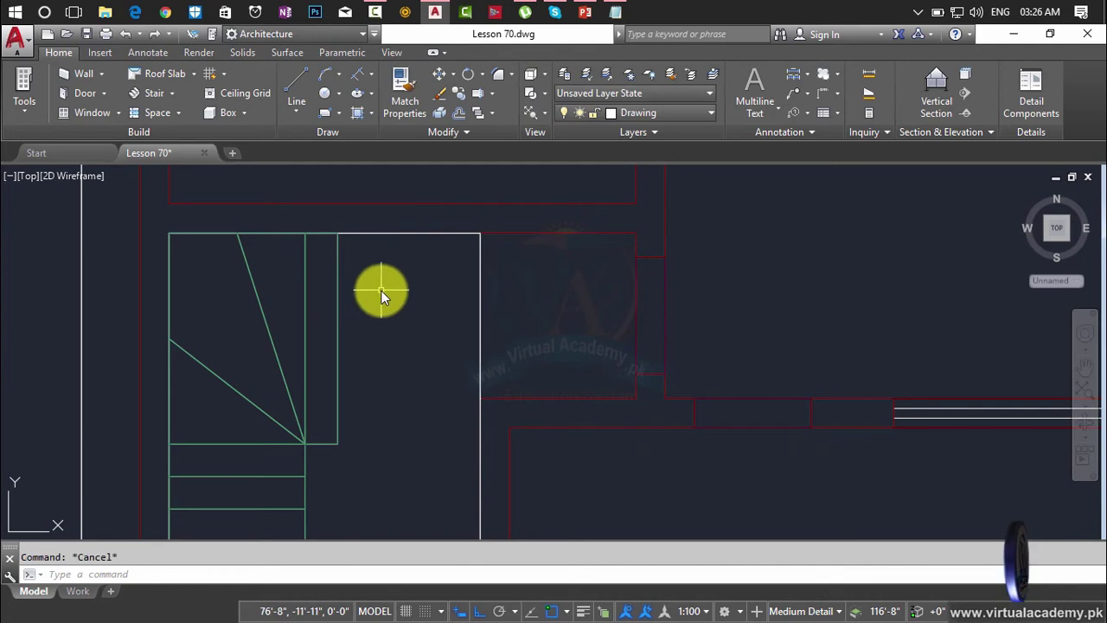
Step: Draw a polyline from the extra green tread's upper corner, around the stairwell corner, down to the end of the white flight
text(pl)
key(Return)
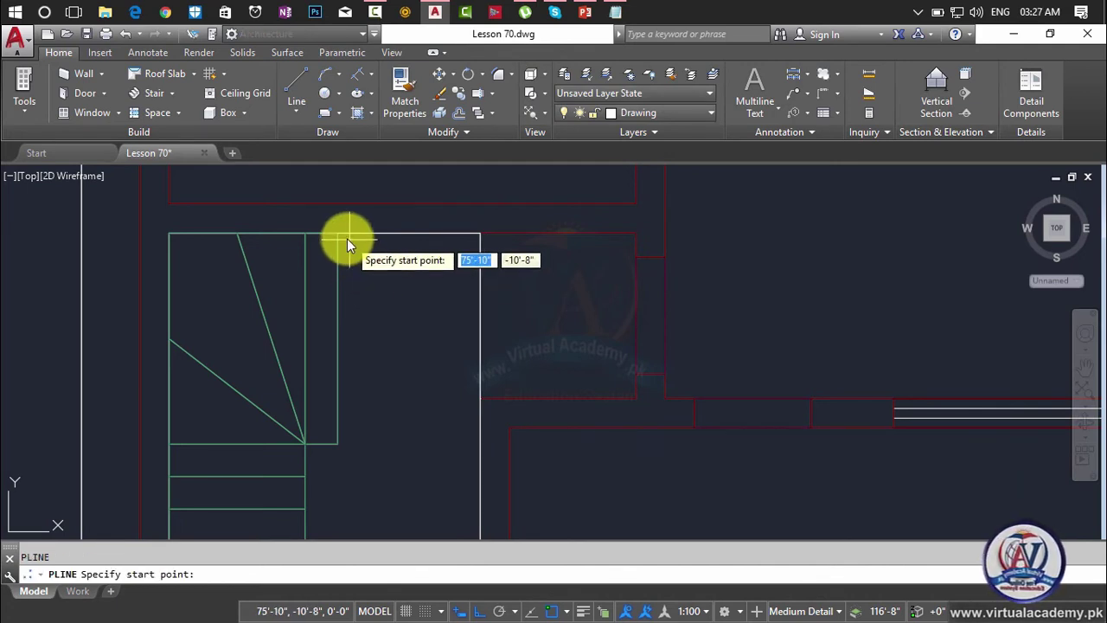
click(340, 235)
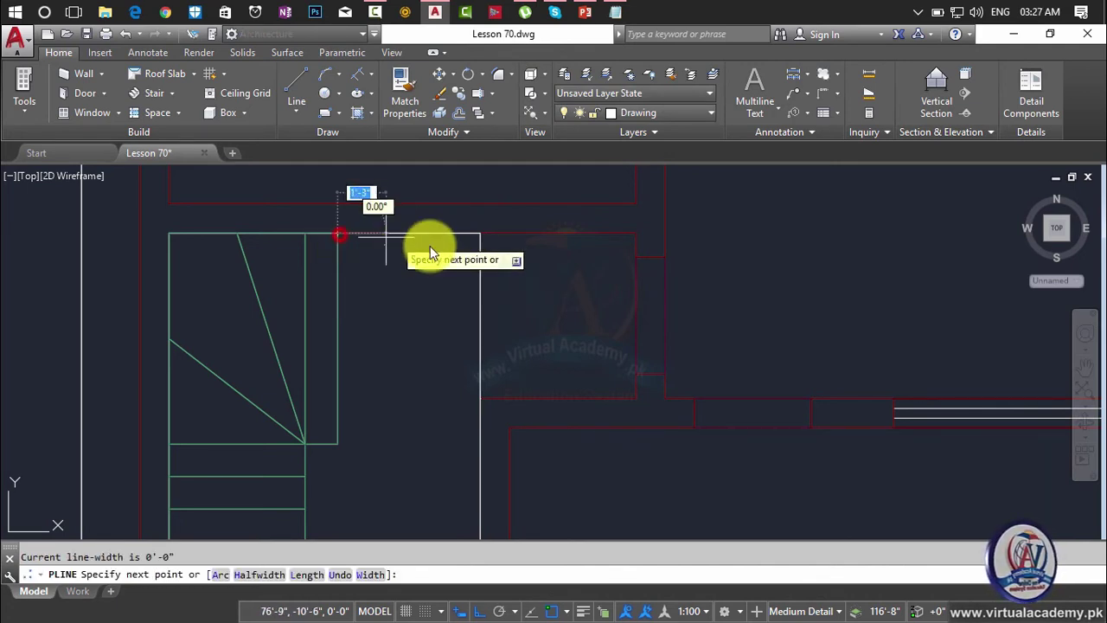
click(480, 235)
scroll(491, 291, down, 2)
middle_drag(491, 291, 498, 178)
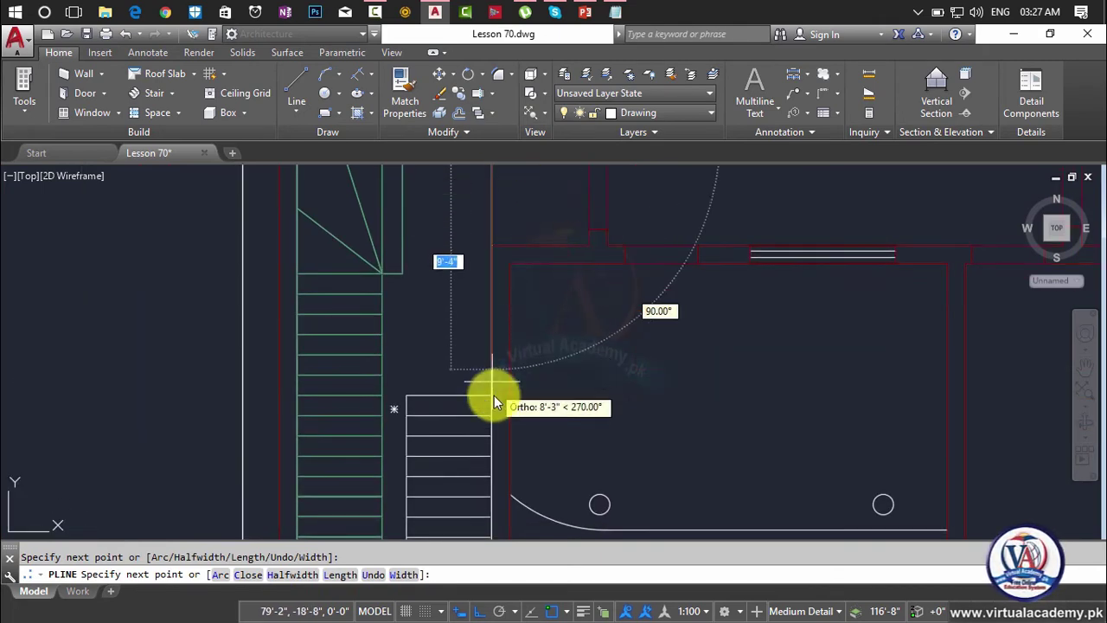
scroll(493, 396, down, 3)
middle_drag(494, 395, 490, 263)
scroll(487, 326, up, 4)
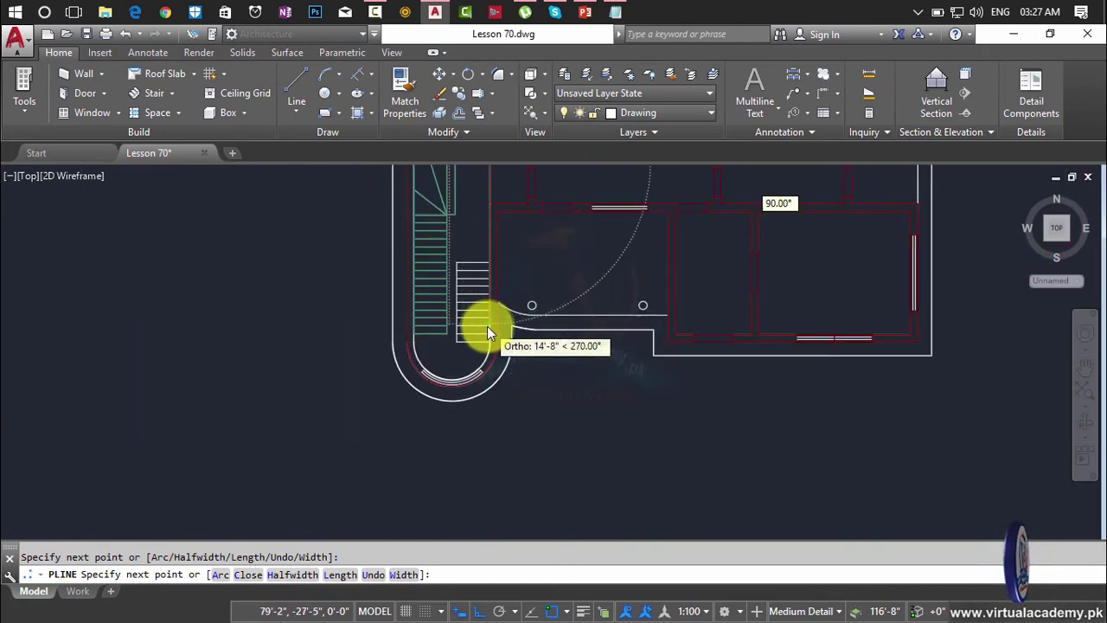
click(489, 390)
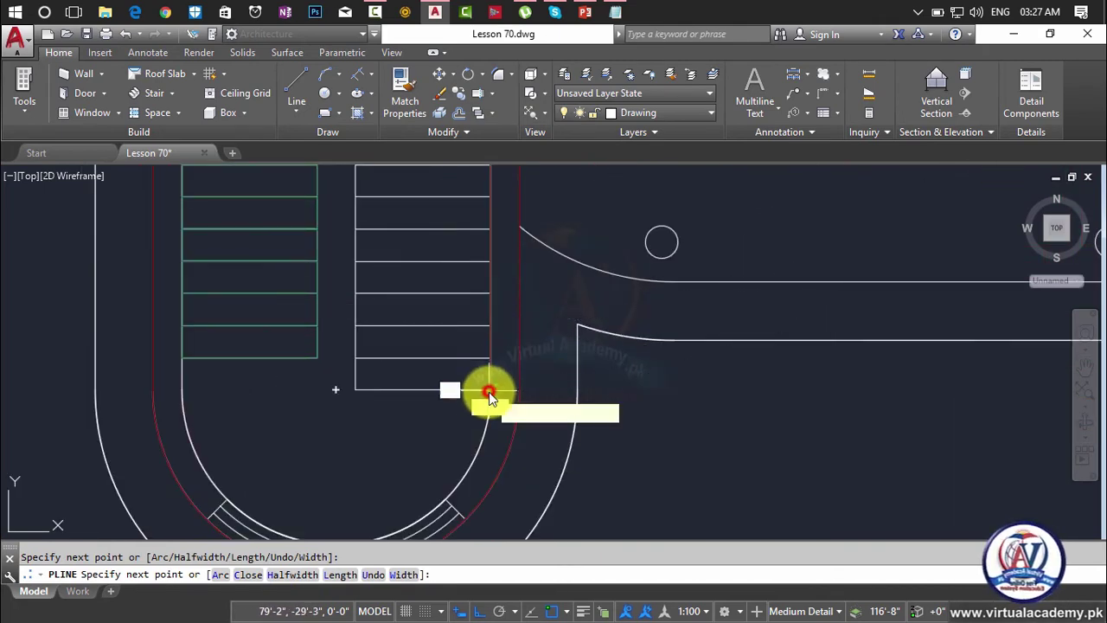
Step: Continue the polyline with arc segments along the rounded end's inner curve to the far edge of the curved window
middle_drag(480, 453, 516, 334)
scroll(486, 372, up, 4)
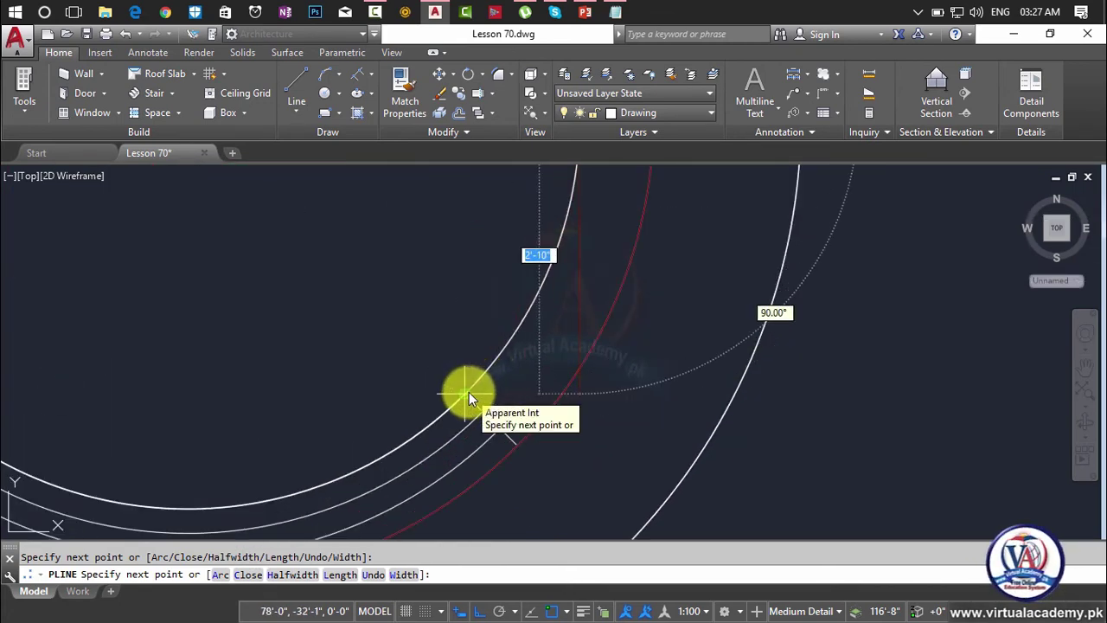
text(a)
key(Return)
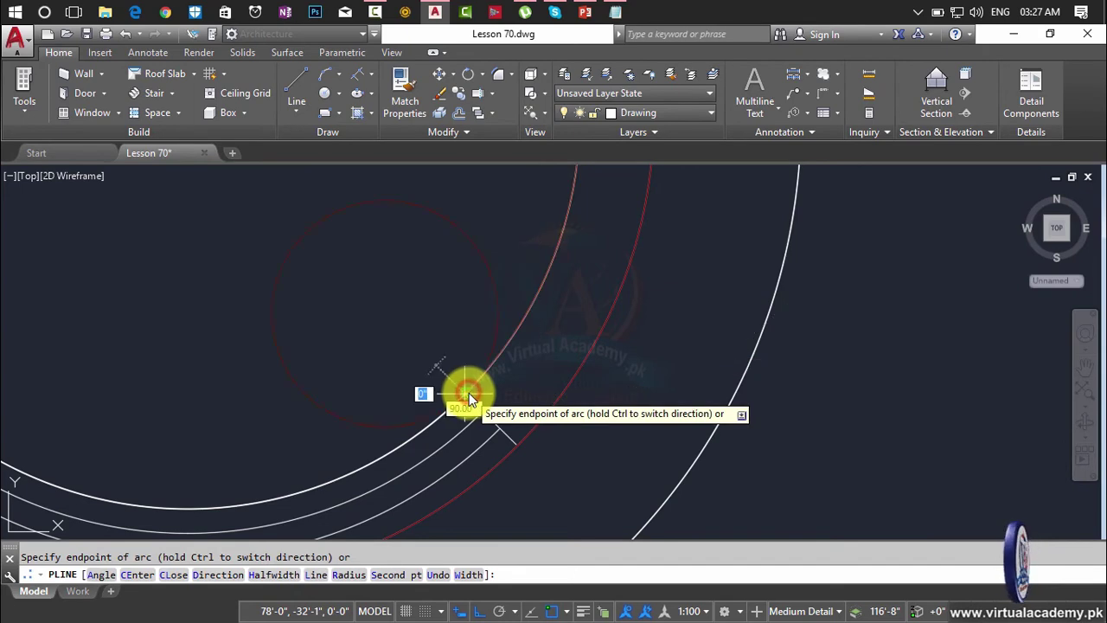
scroll(596, 349, down, 3)
middle_drag(597, 343, 607, 336)
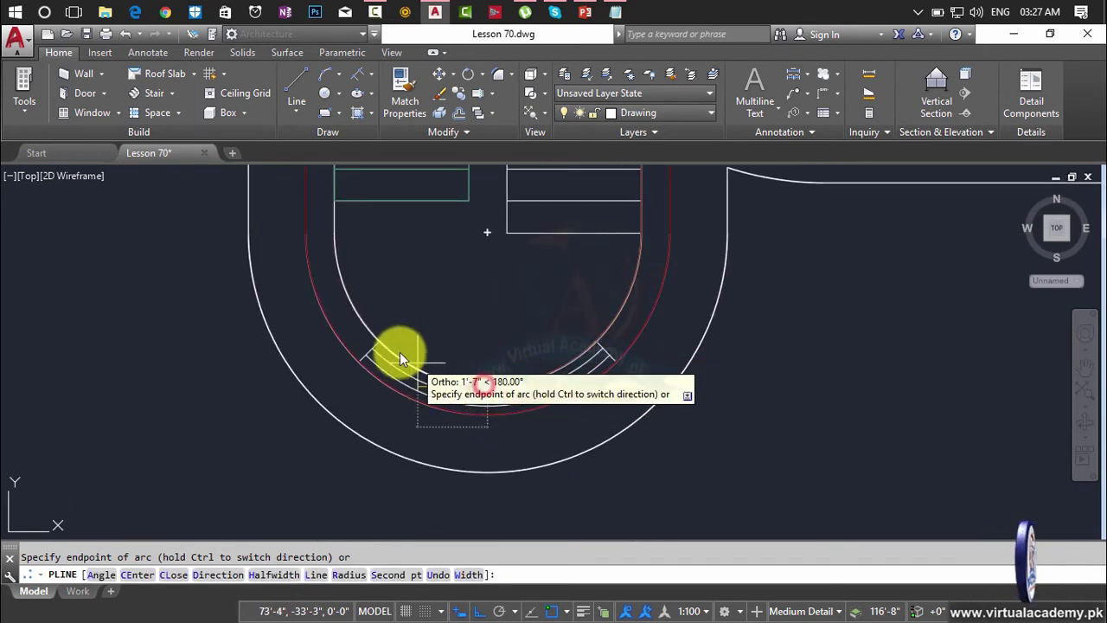
click(379, 341)
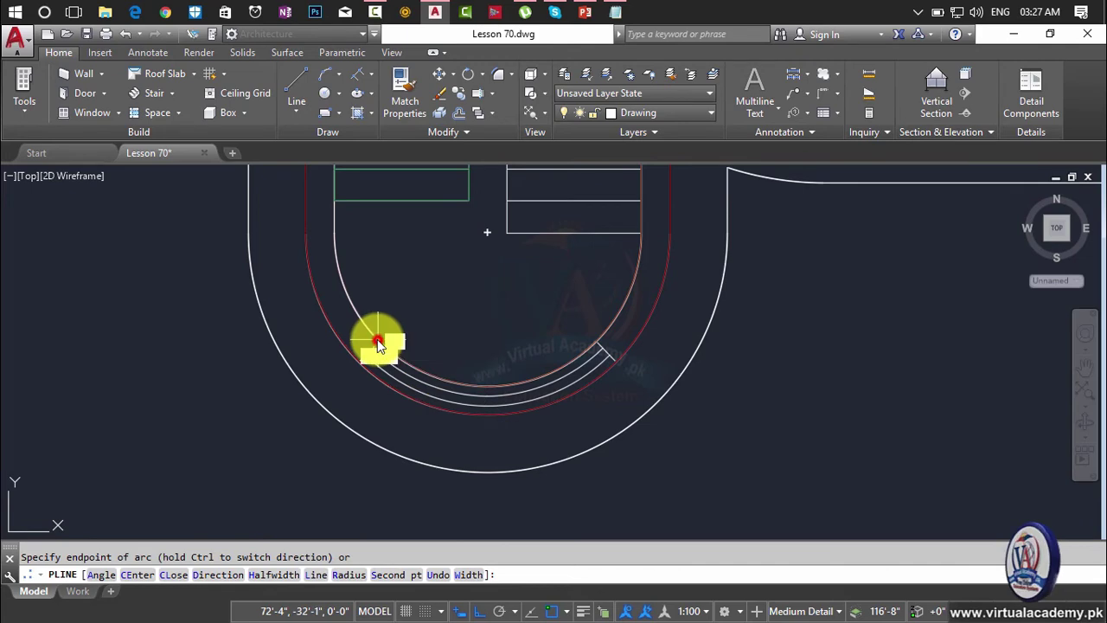
Step: Try an arc segment from the window's far edge to the green flight's lower outer corner, and undo it
click(335, 202)
middle_drag(335, 201, 380, 384)
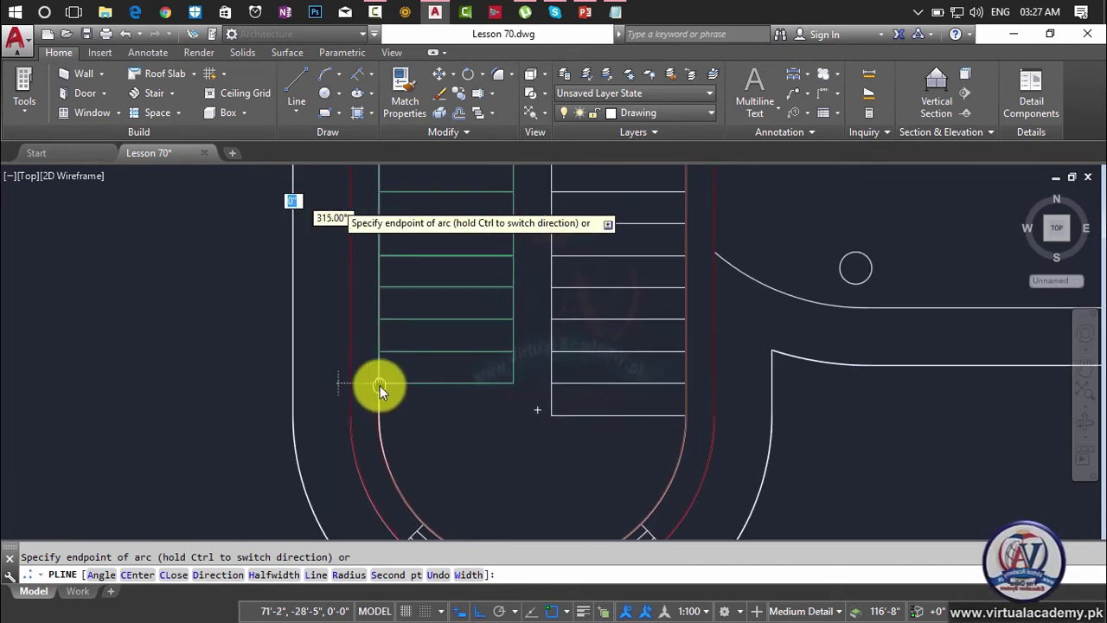
scroll(380, 393, up, 5)
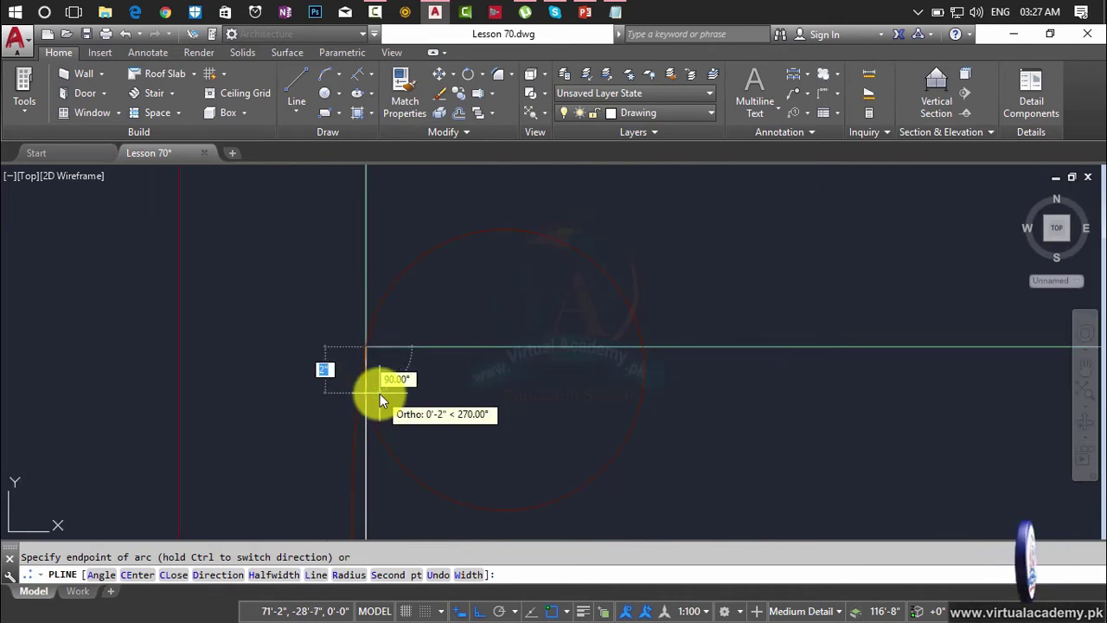
key(ctrl+z)
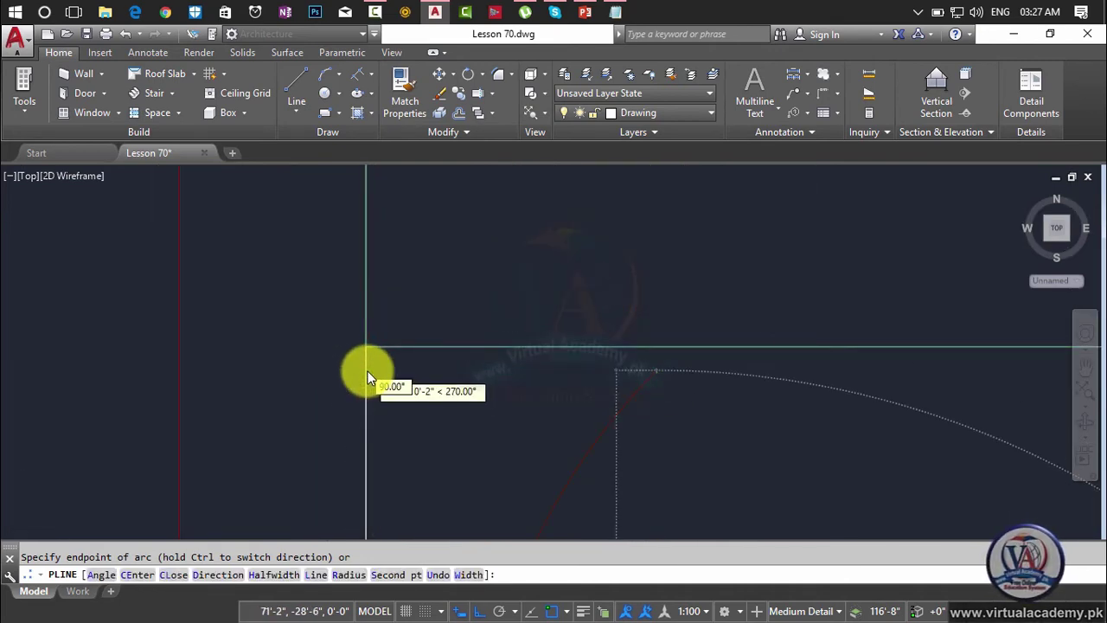
Step: Extend the polyline's arc from the curved window's far edge up to the green flight's lower outer corner
scroll(369, 375, down, 4)
middle_drag(370, 375, 399, 171)
middle_drag(491, 393, 462, 299)
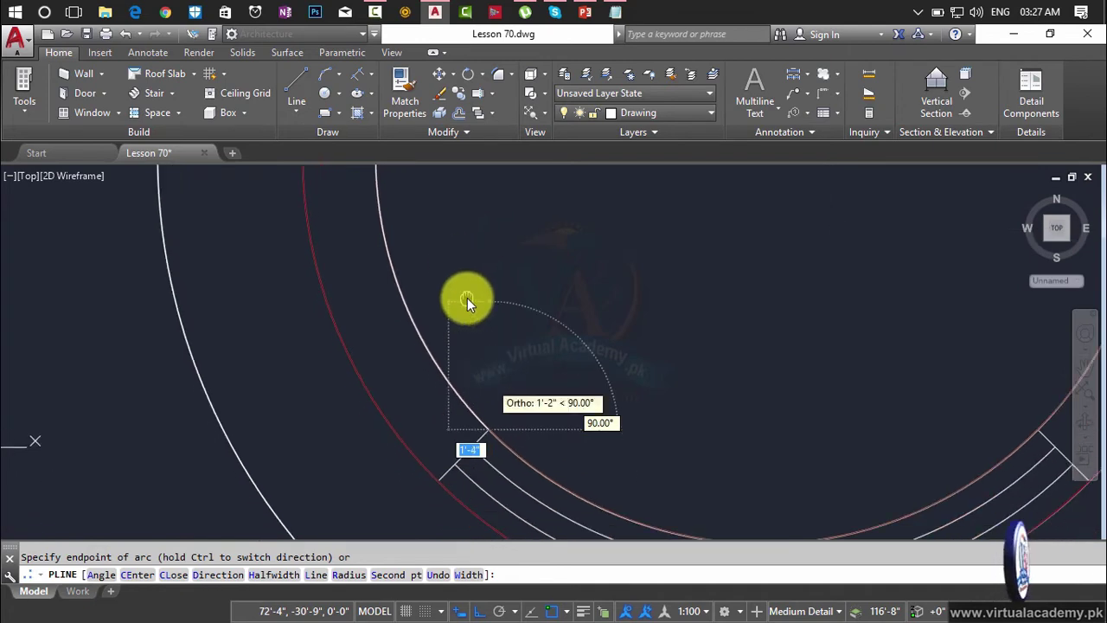
scroll(473, 413, up, 4)
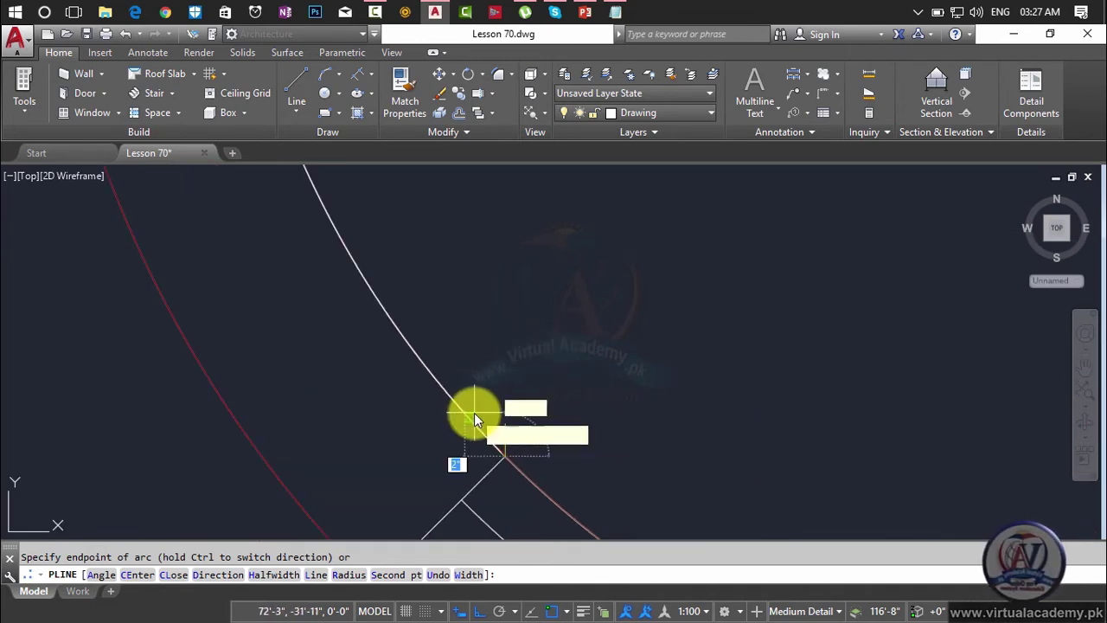
middle_drag(468, 402, 486, 484)
scroll(421, 396, down, 4)
mouse_move(421, 396)
middle_down()
mouse_move(441, 476)
mouse_move(507, 601)
middle_up()
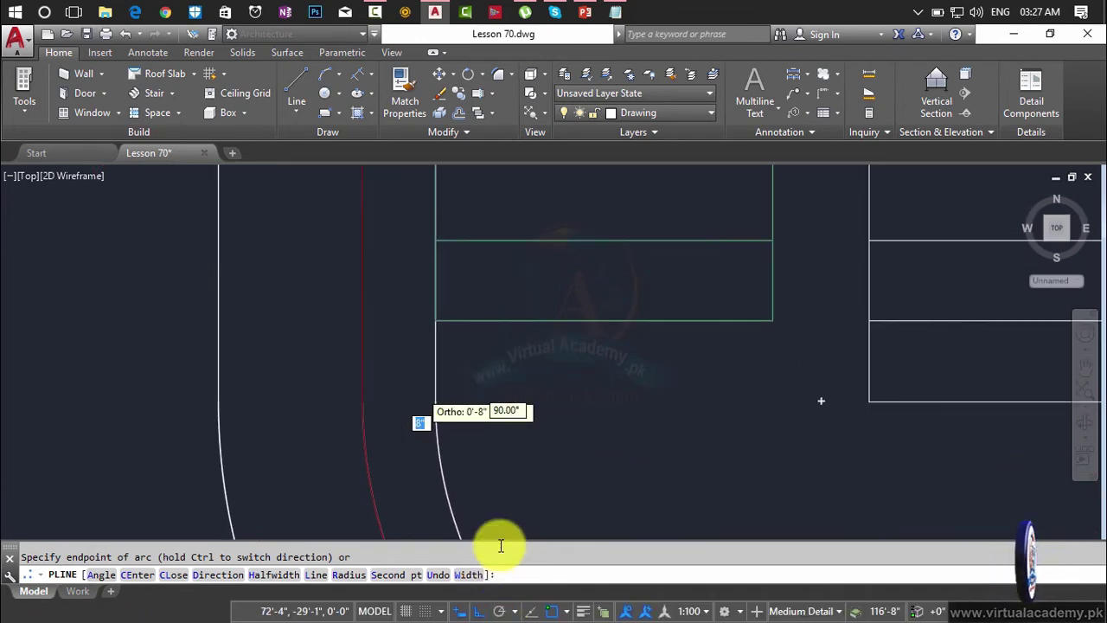
click(434, 322)
scroll(434, 327, down, 3)
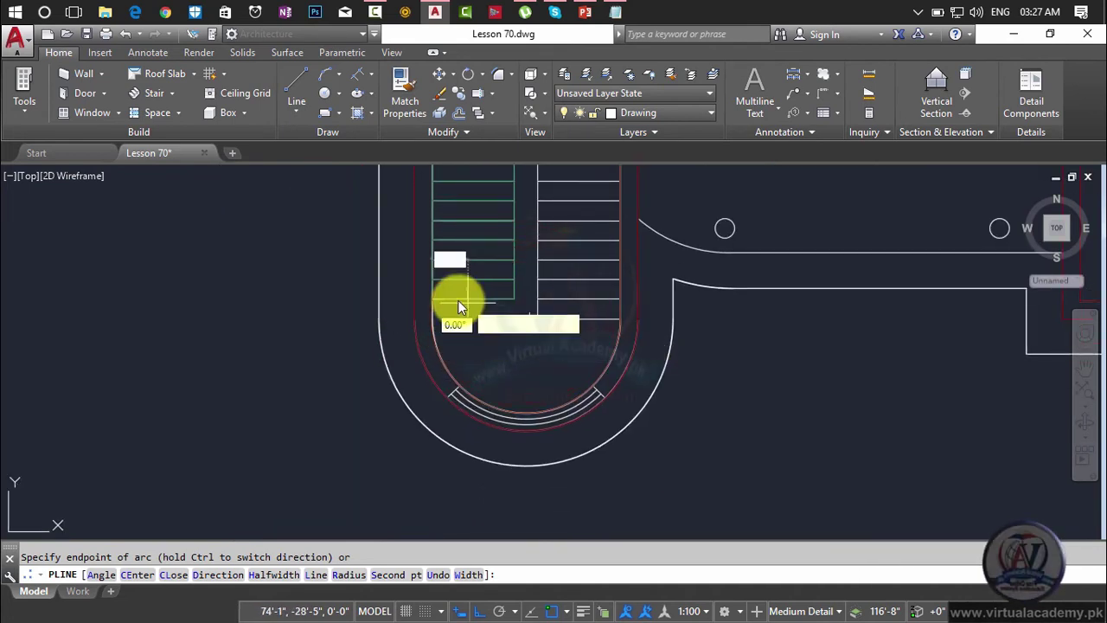
Step: Switch the polyline to straight segments and end it at the green flight's lower outer corner
text(l)
key(Return)
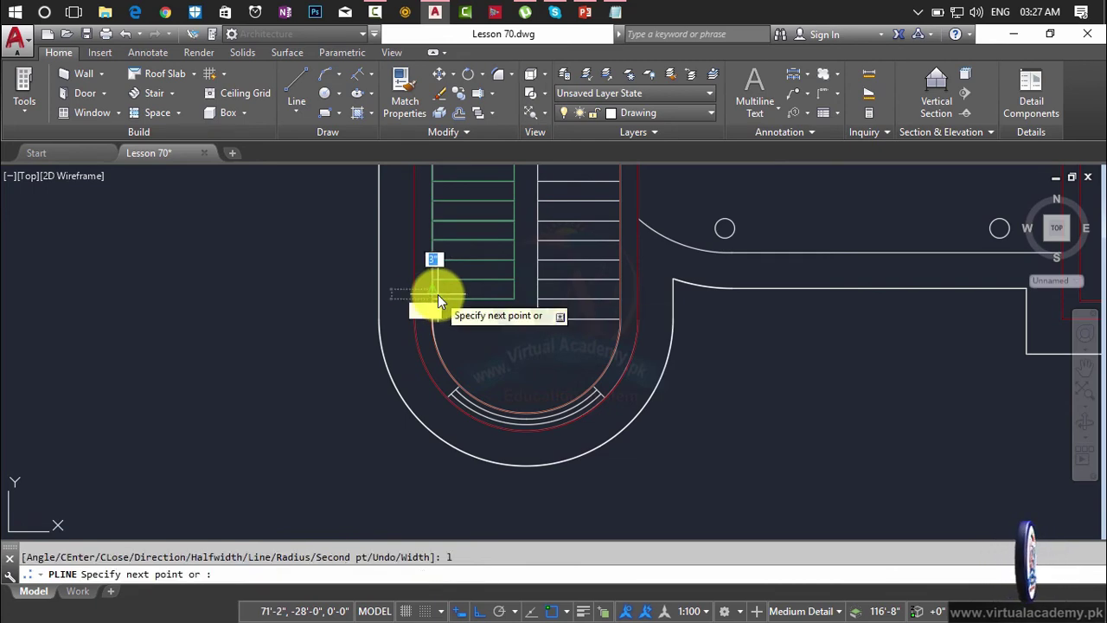
scroll(436, 509, down, 5)
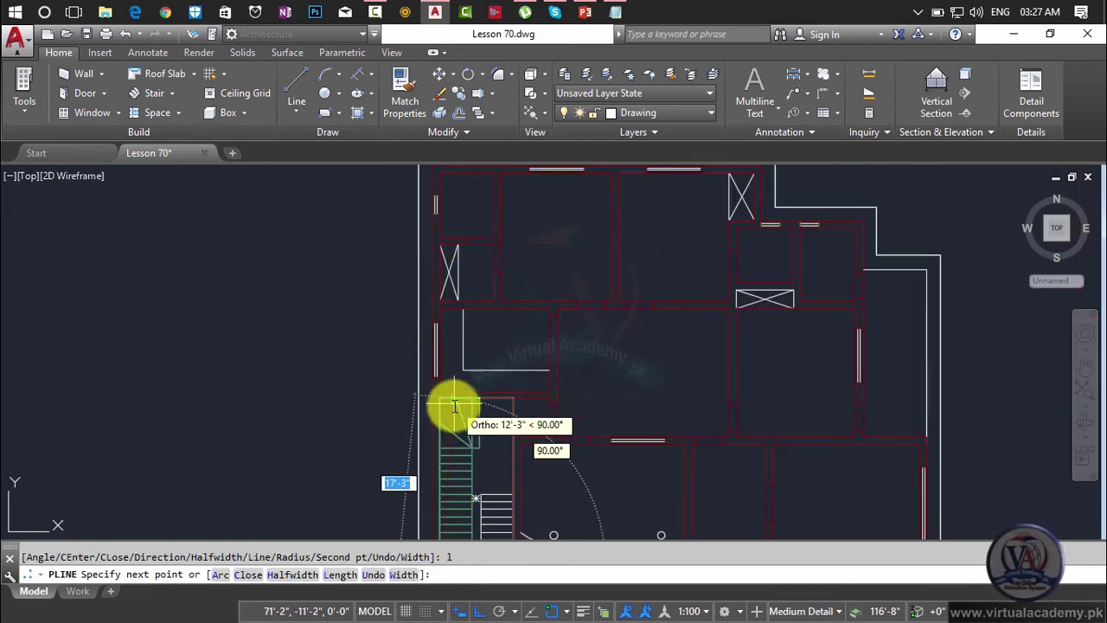
scroll(449, 405, down, 5)
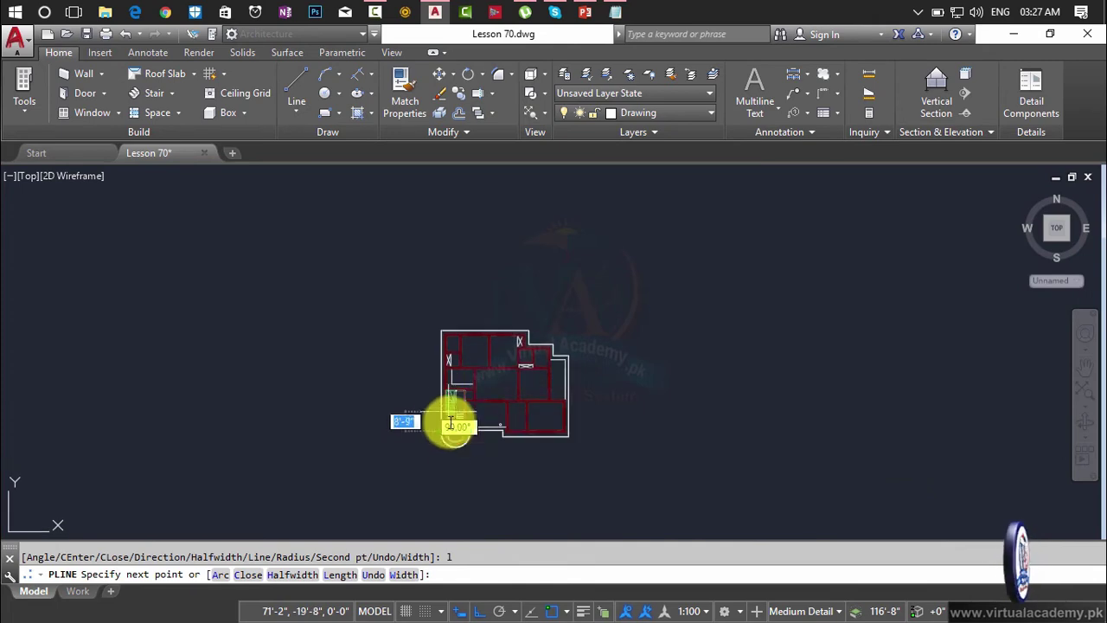
scroll(444, 415, up, 6)
scroll(404, 426, up, 8)
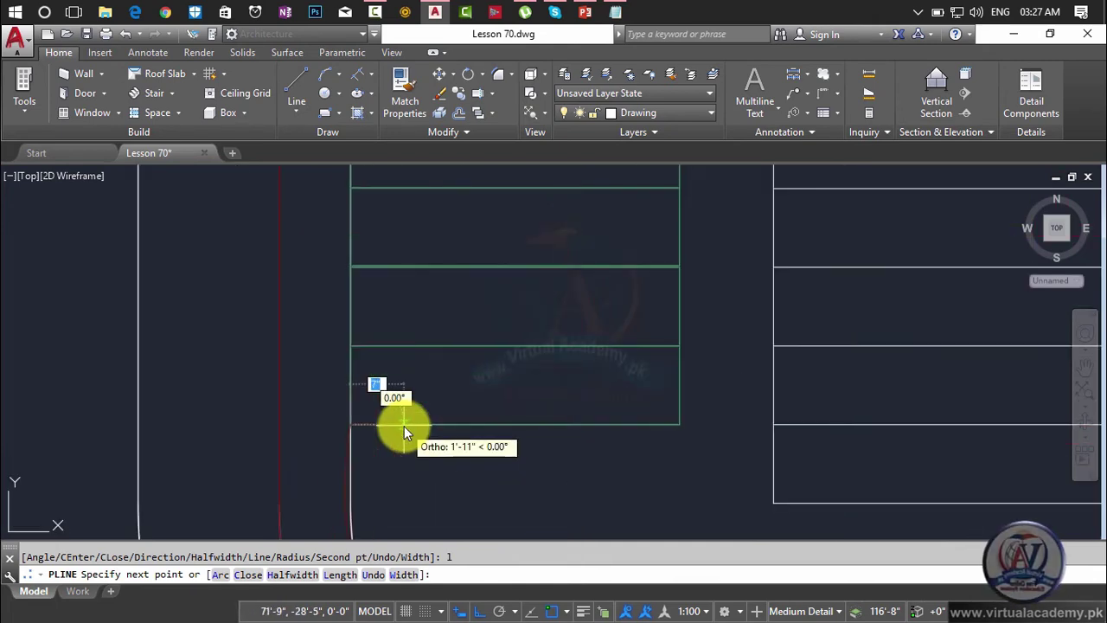
key(Escape)
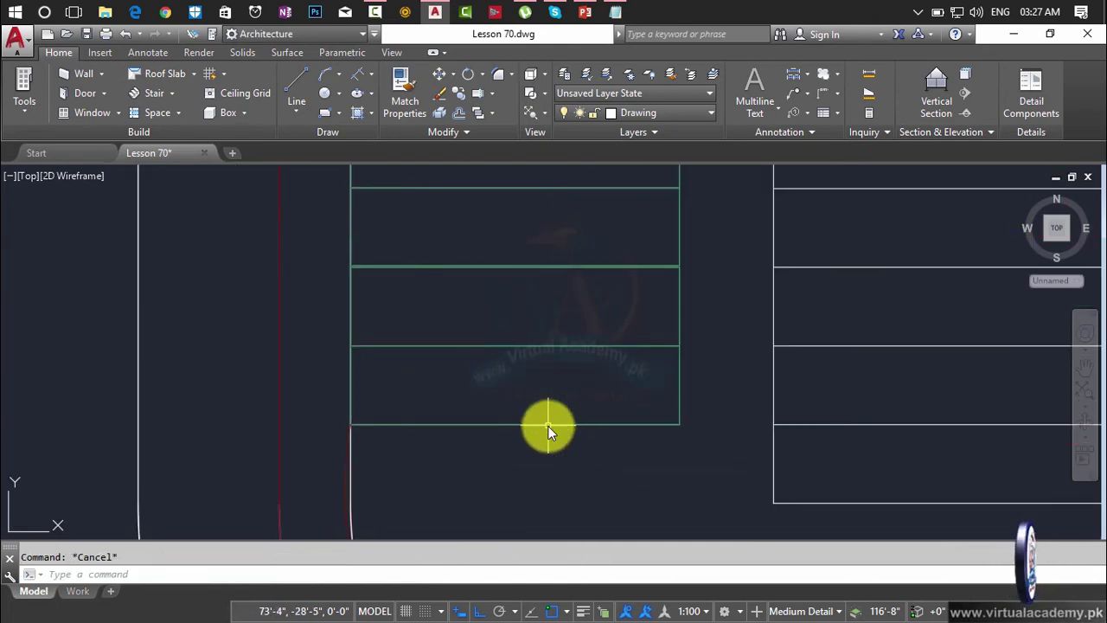
Step: Delete the polyline whose last arc deviates from the stairwell's inner curve beside the green flight
scroll(618, 358, down, 4)
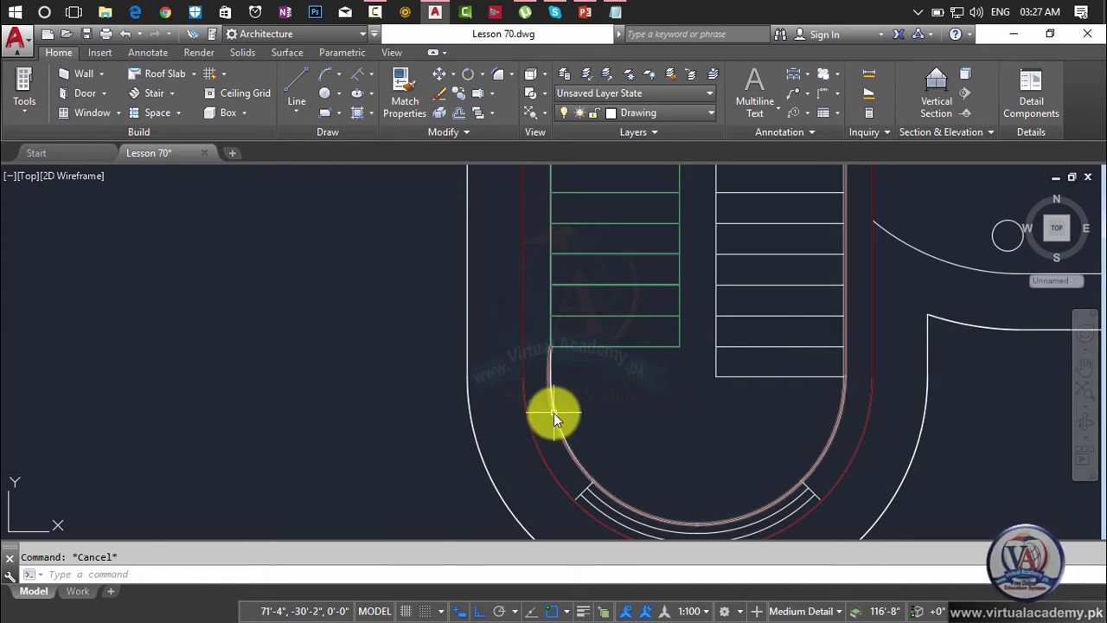
click(553, 413)
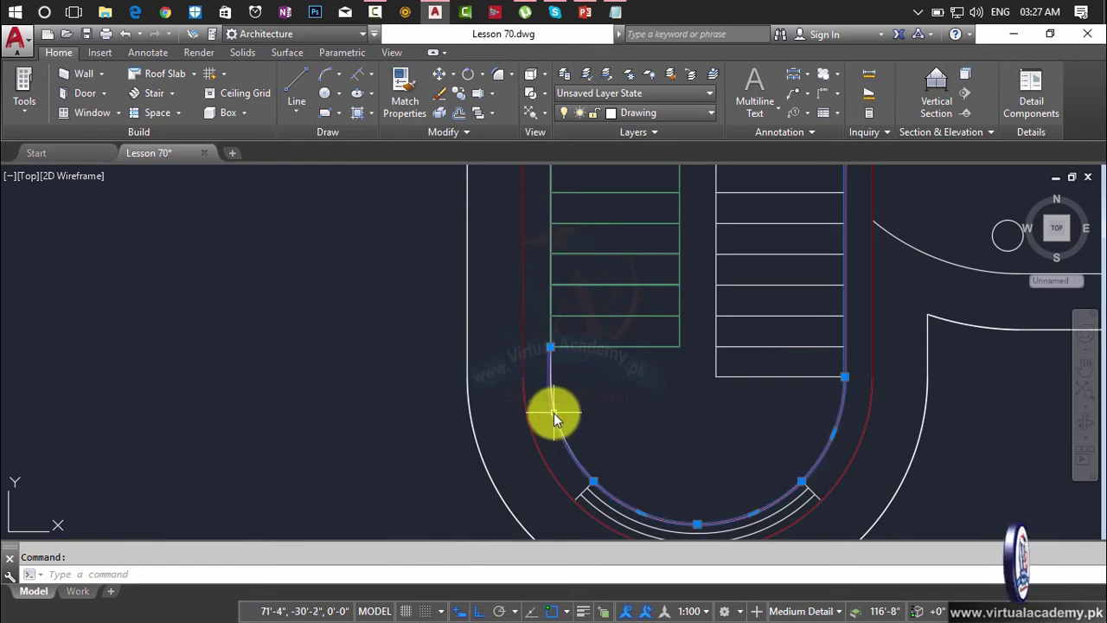
scroll(556, 422, up, 3)
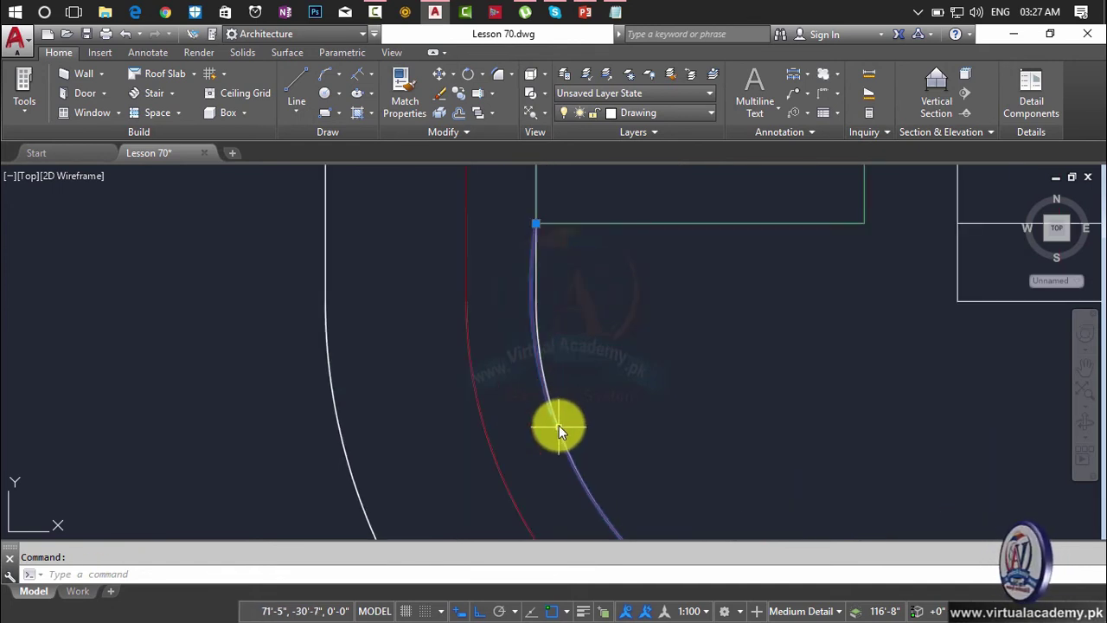
click(540, 357)
key(Delete)
Step: Start a new polyline at the stairwell's upper inner corner and run it straight down to the end of the white flight
scroll(640, 394, down, 5)
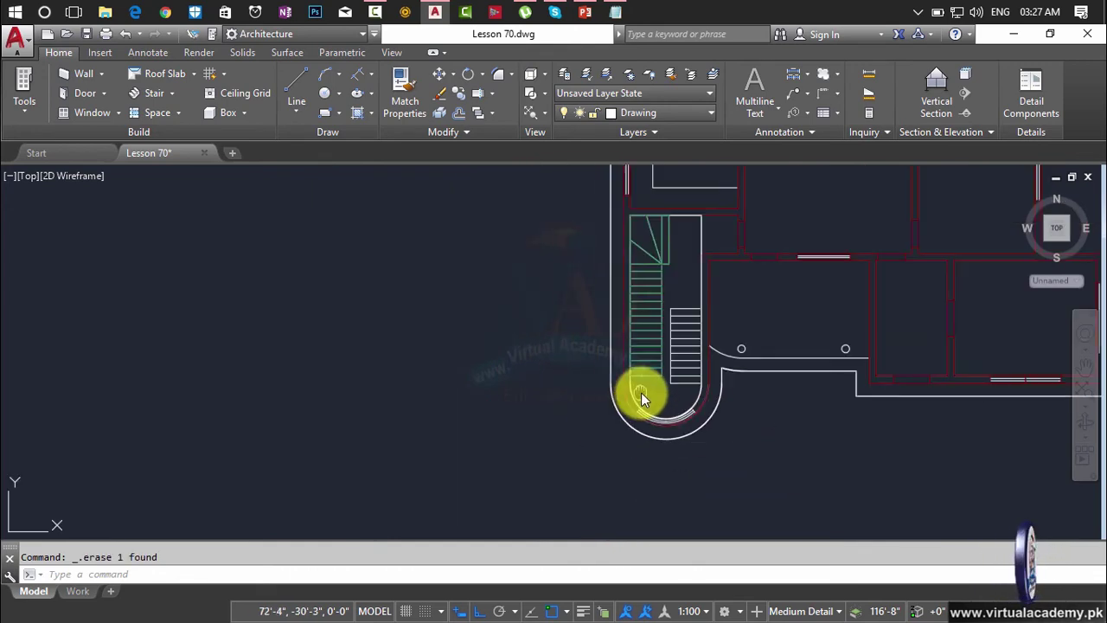
middle_drag(640, 396, 531, 388)
text(p)
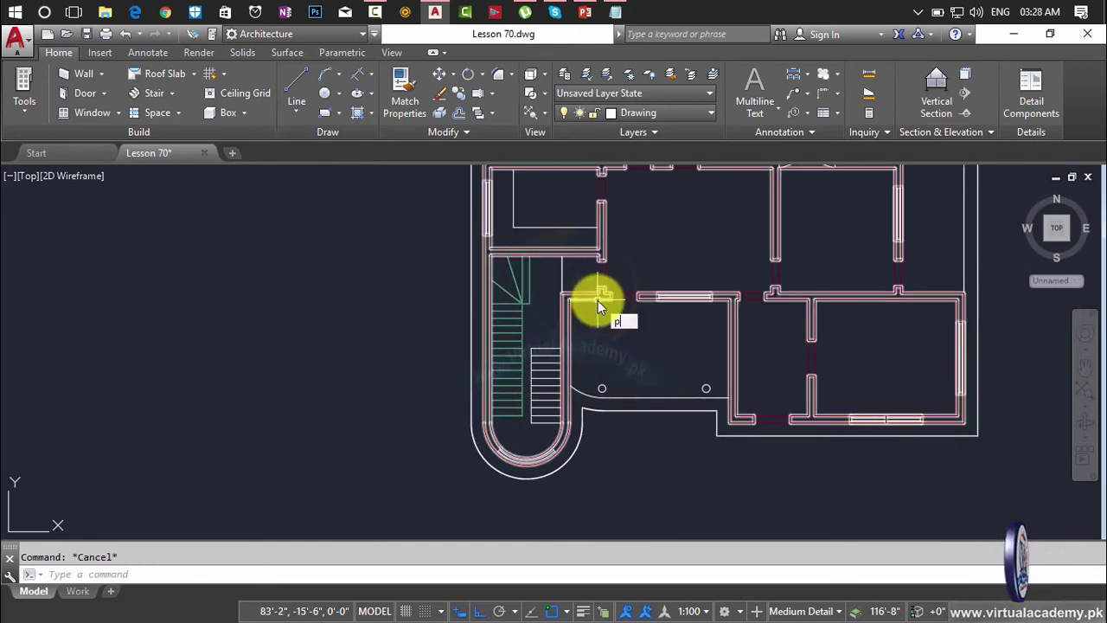
text(l)
key(Return)
scroll(571, 258, up, 3)
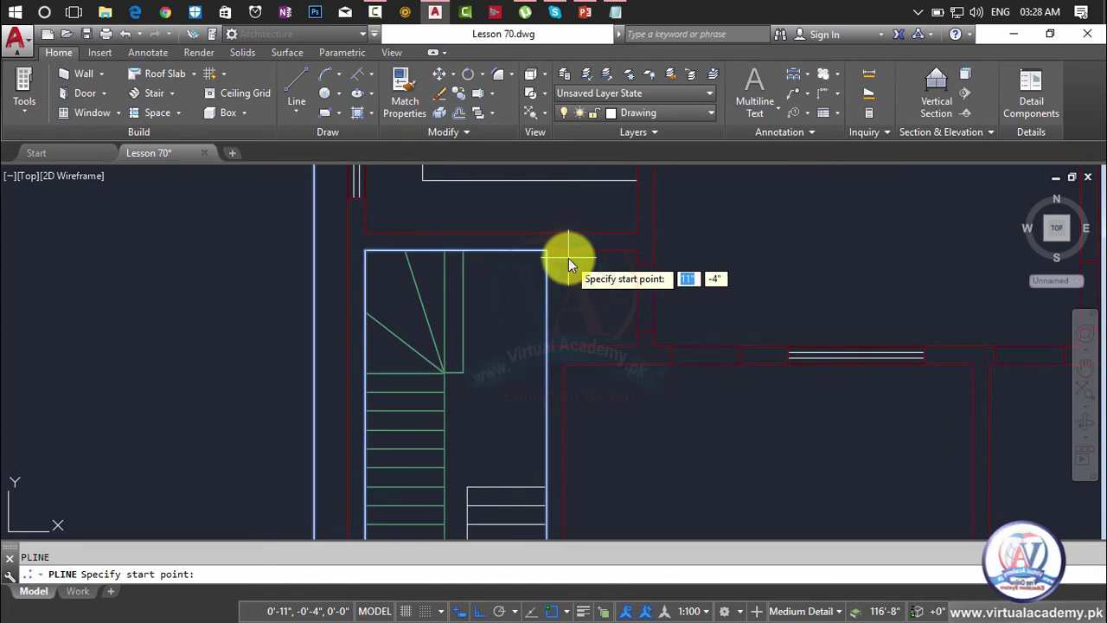
scroll(567, 258, down, 5)
scroll(567, 258, up, 5)
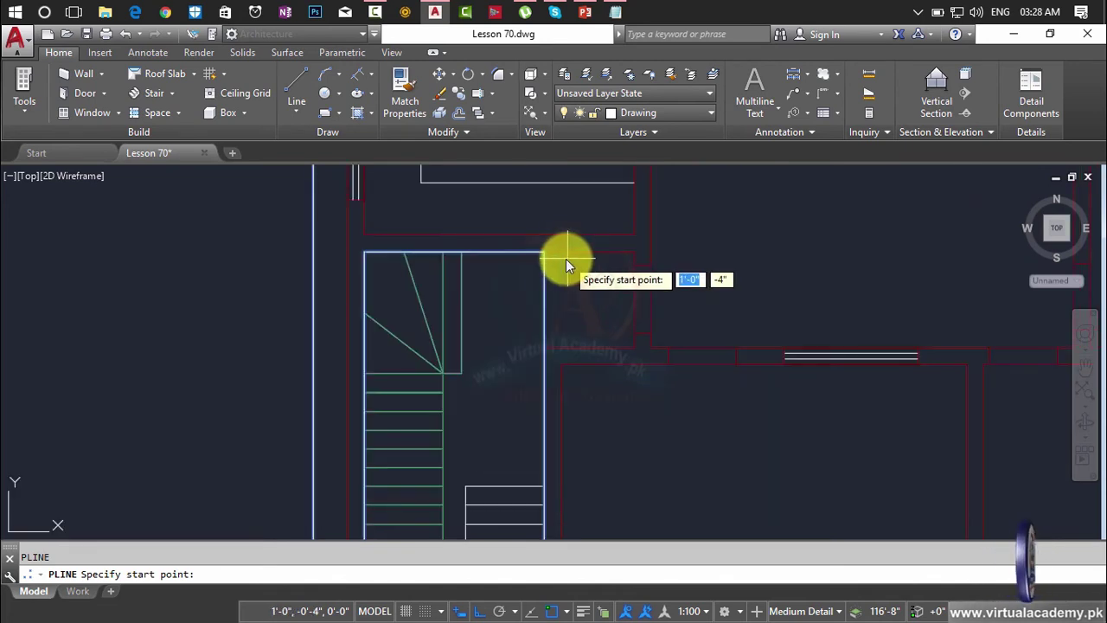
click(544, 253)
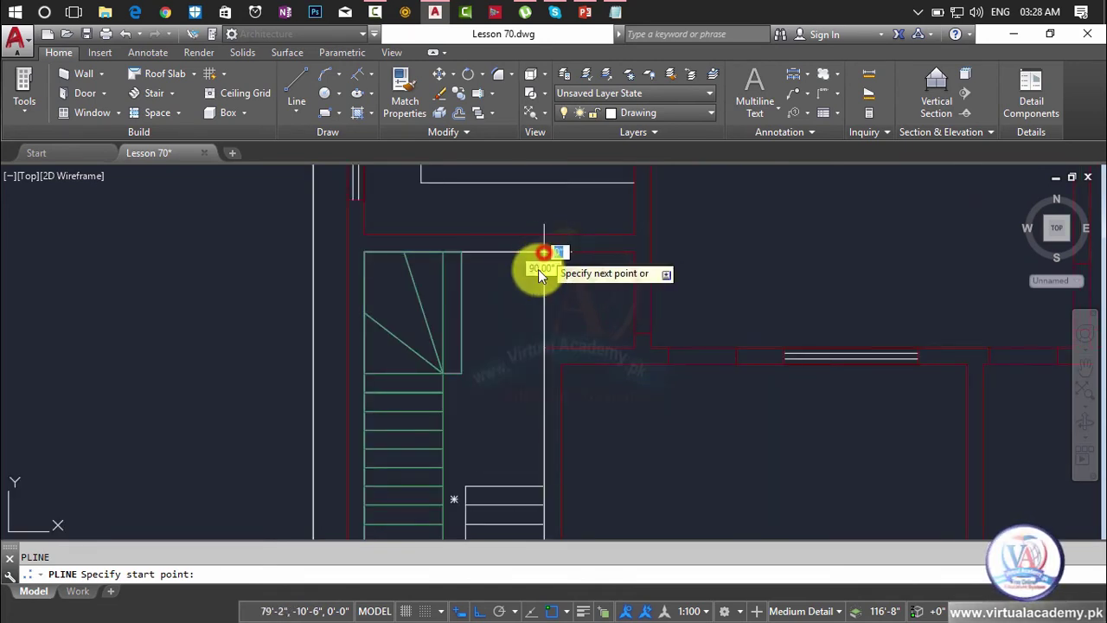
scroll(546, 485, down, 2)
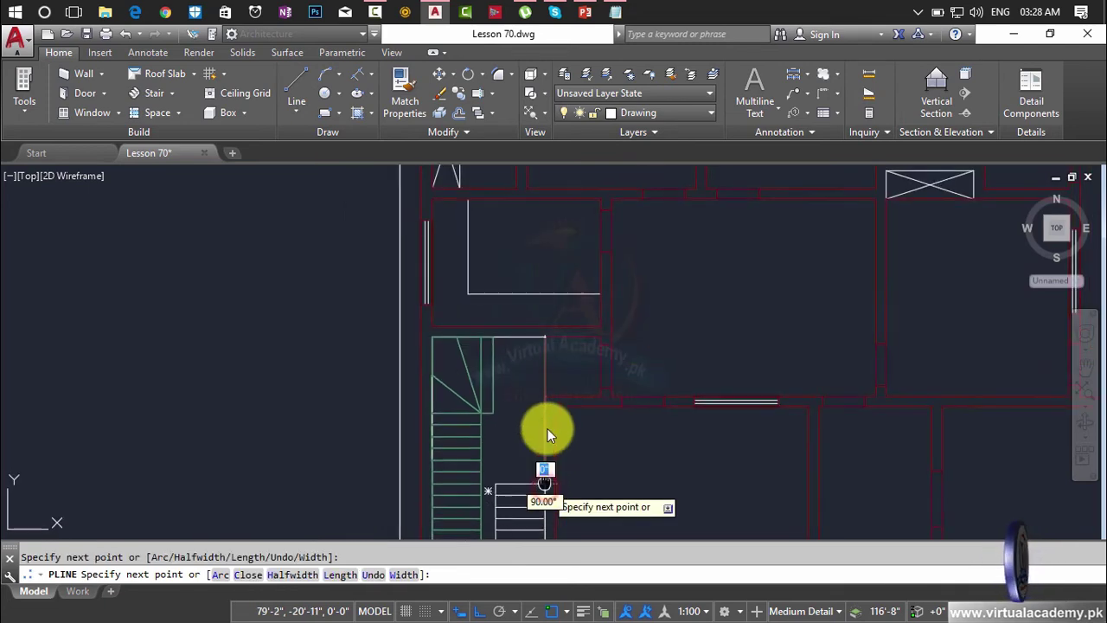
middle_drag(547, 428, 576, 222)
scroll(576, 333, up, 6)
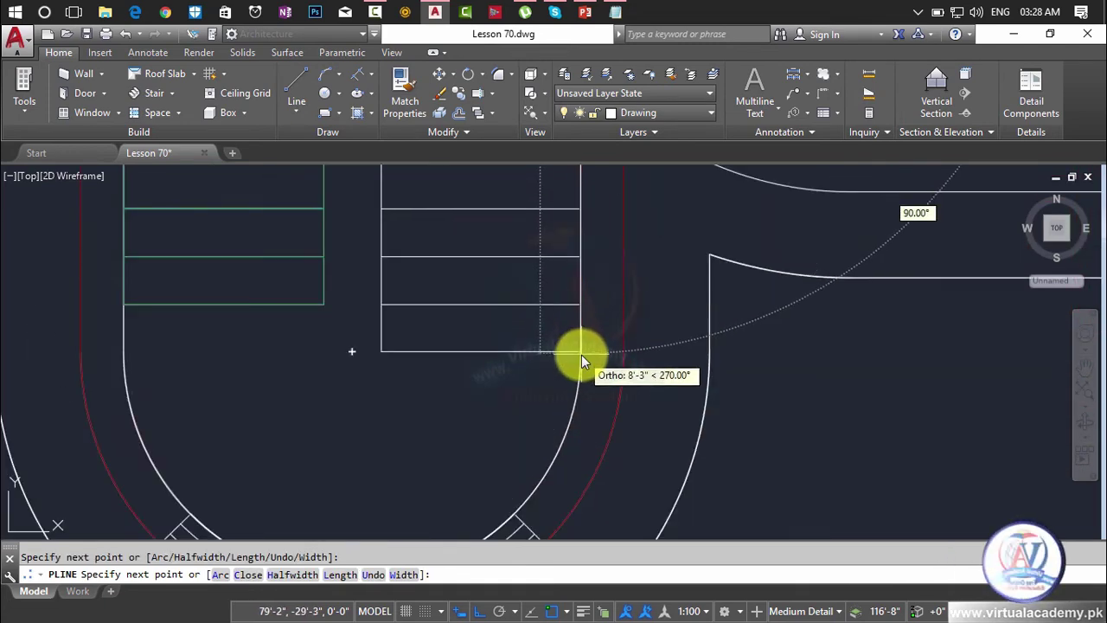
Step: Switch the polyline to arcs and follow the stairwell's rounded end through the curved window's midpoint to its far edge
middle_drag(558, 461, 631, 296)
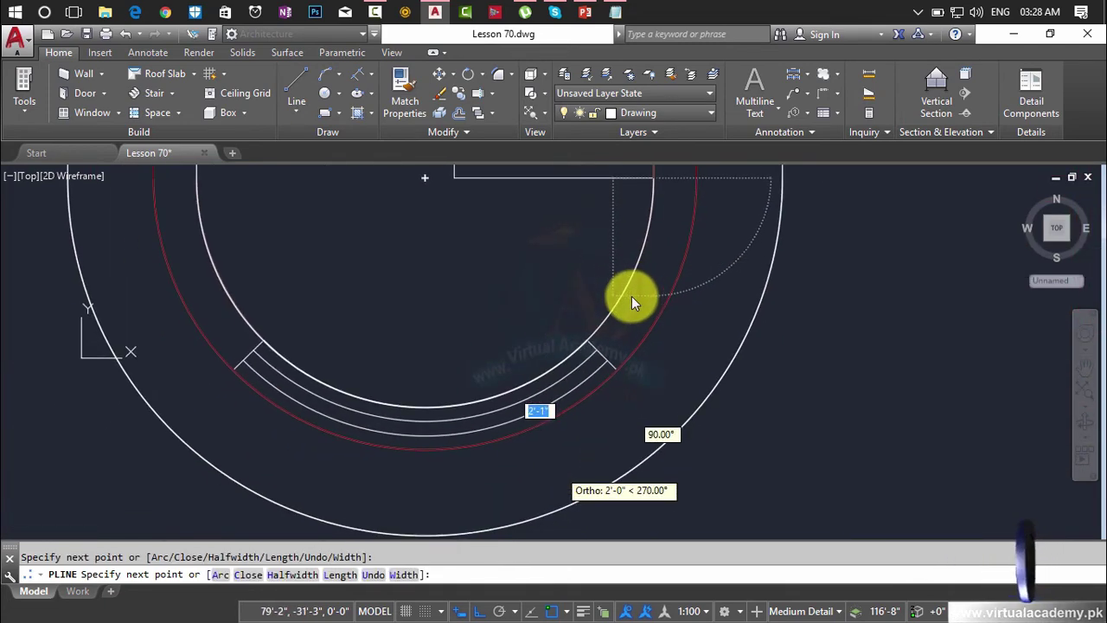
scroll(631, 295, up, 2)
text(a)
key(Return)
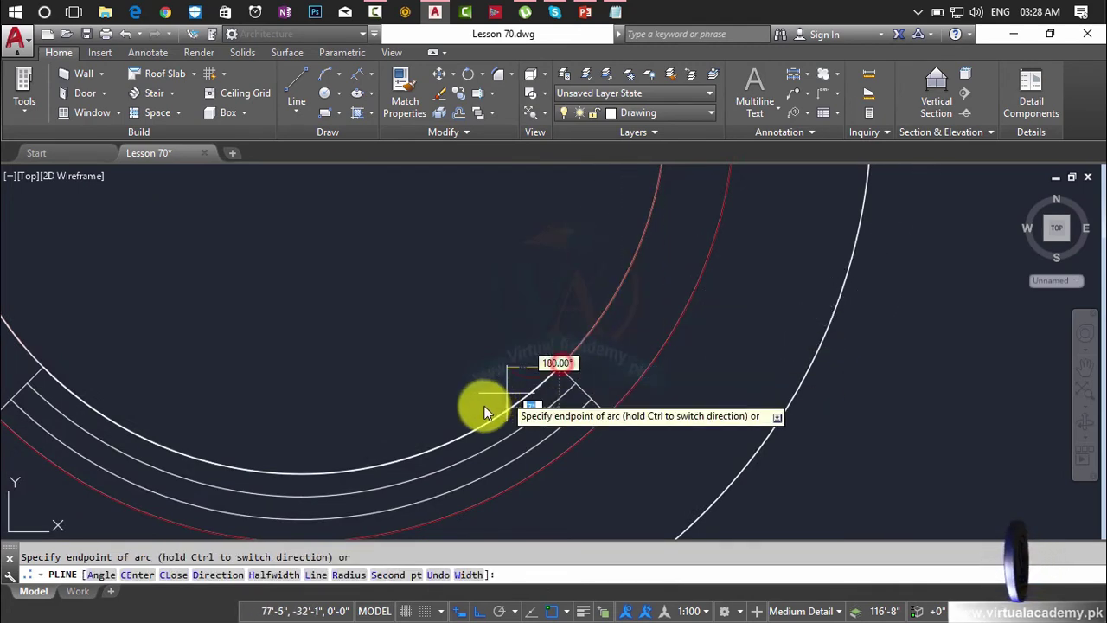
scroll(484, 412, down, 3)
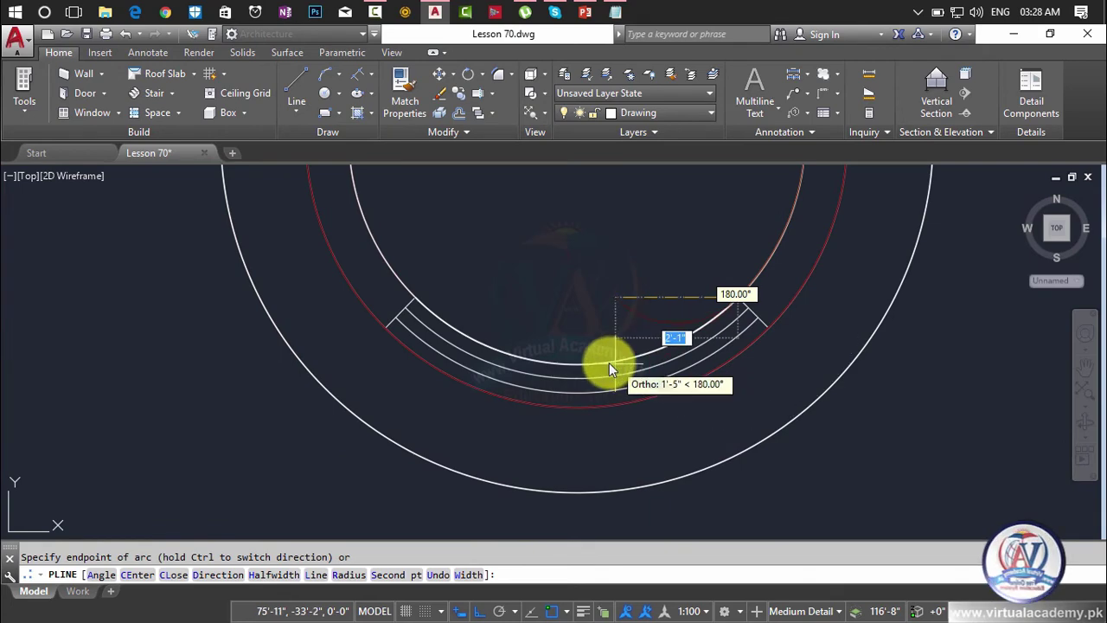
click(571, 362)
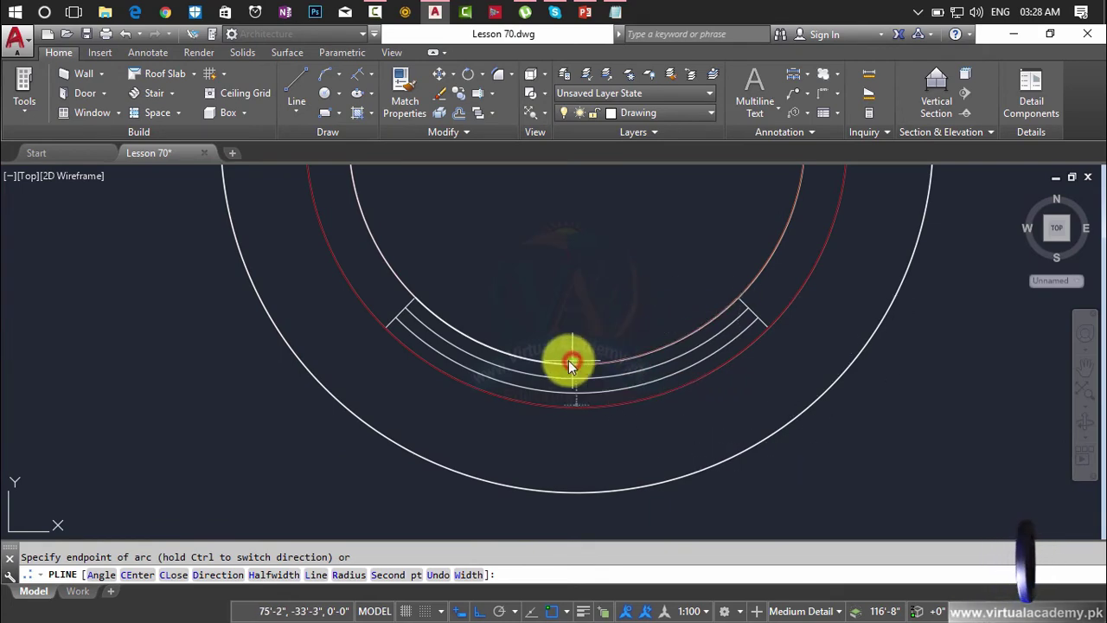
click(414, 300)
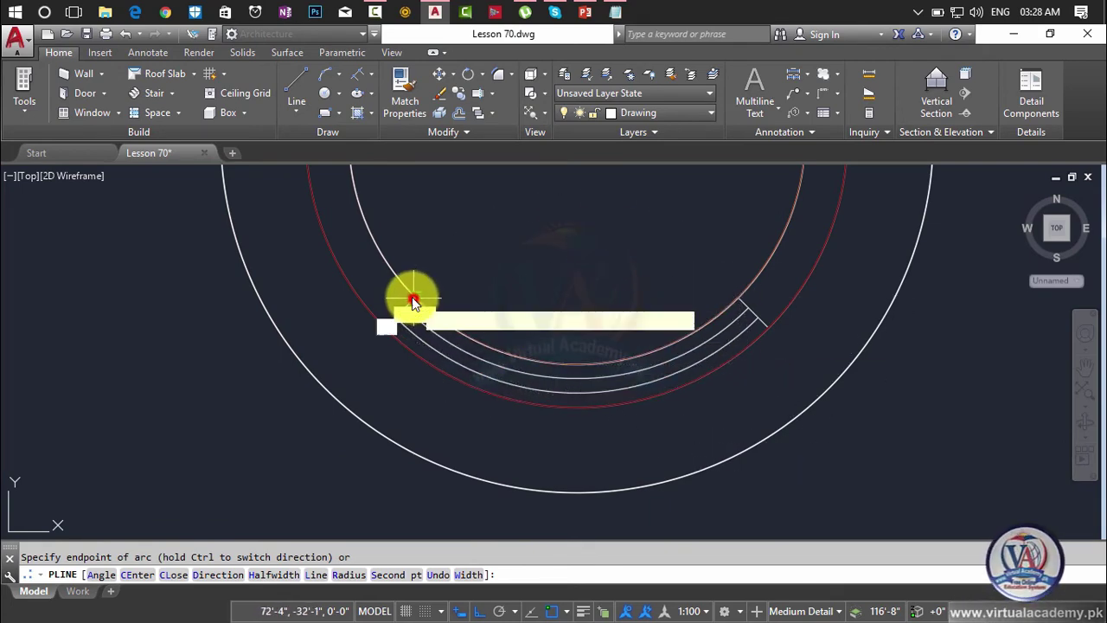
Step: Extend the arc to the end of the inner curve, and add a straight segment to the green flight's lower outer corner
middle_drag(420, 321, 511, 450)
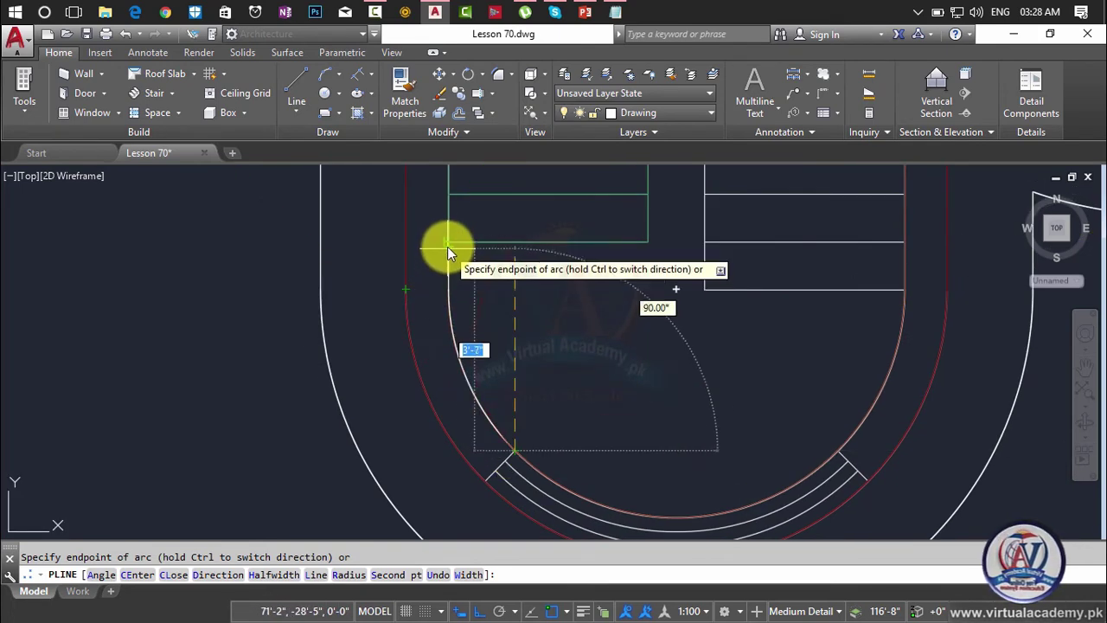
middle_drag(449, 243, 478, 266)
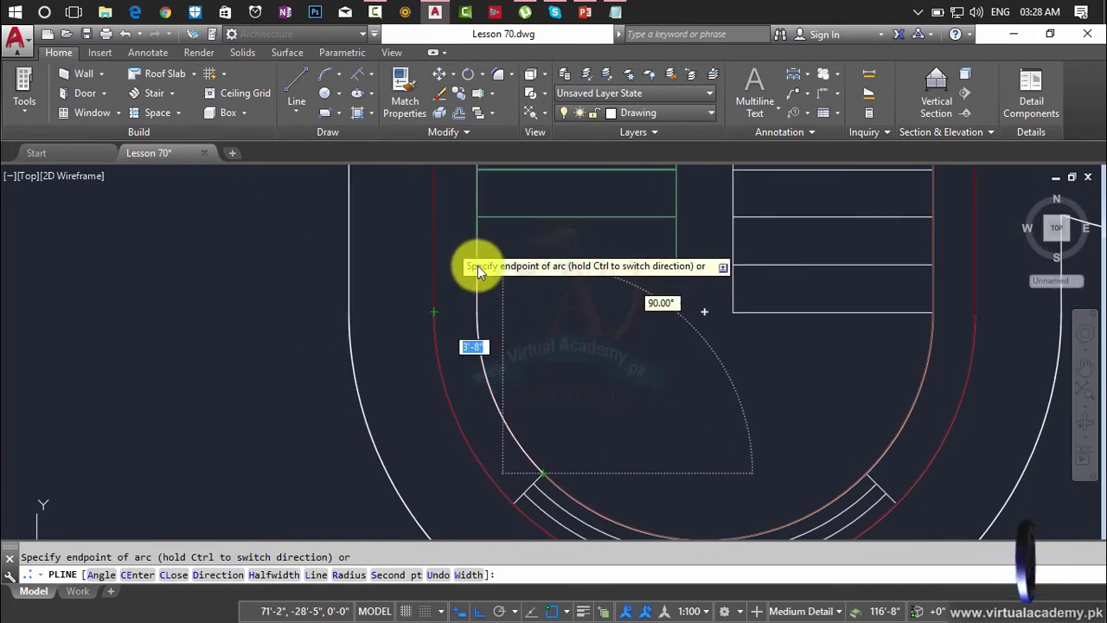
click(478, 314)
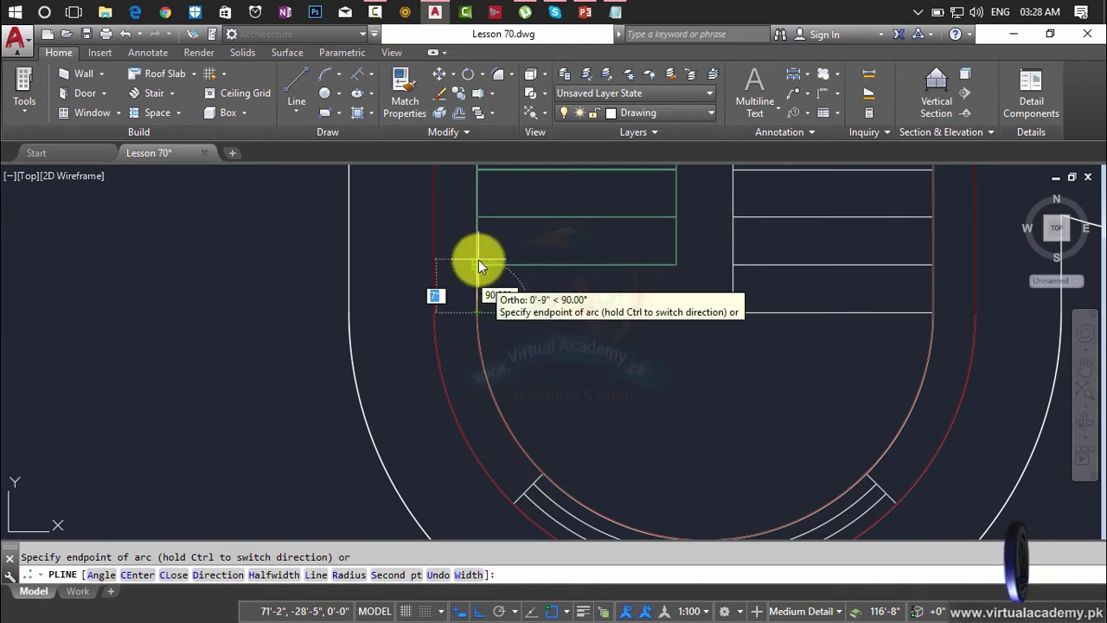
text(l)
key(Return)
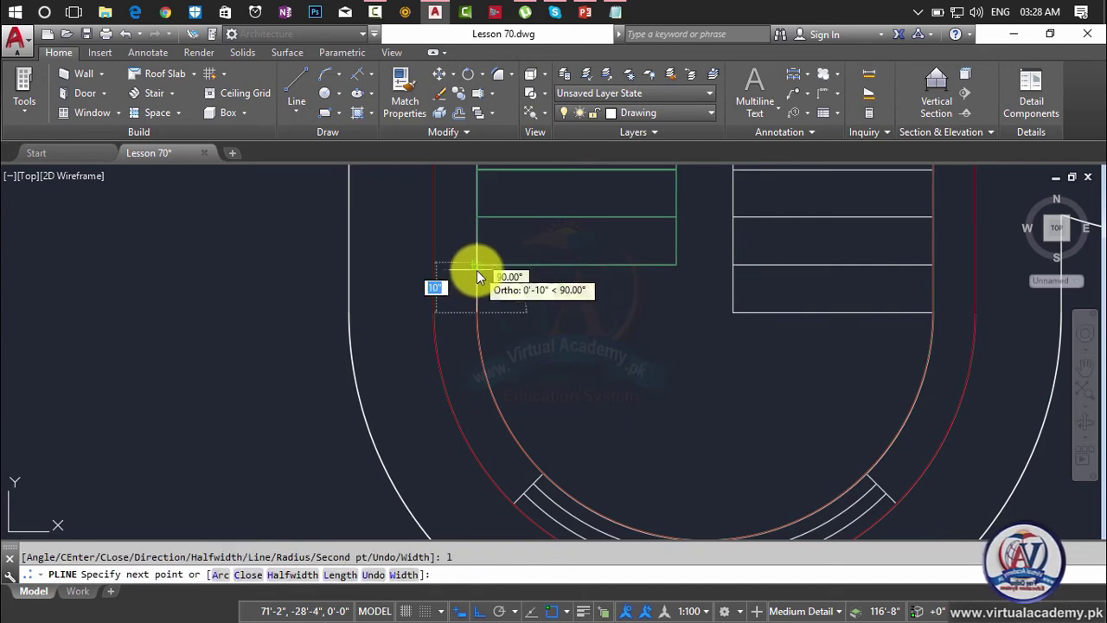
click(476, 266)
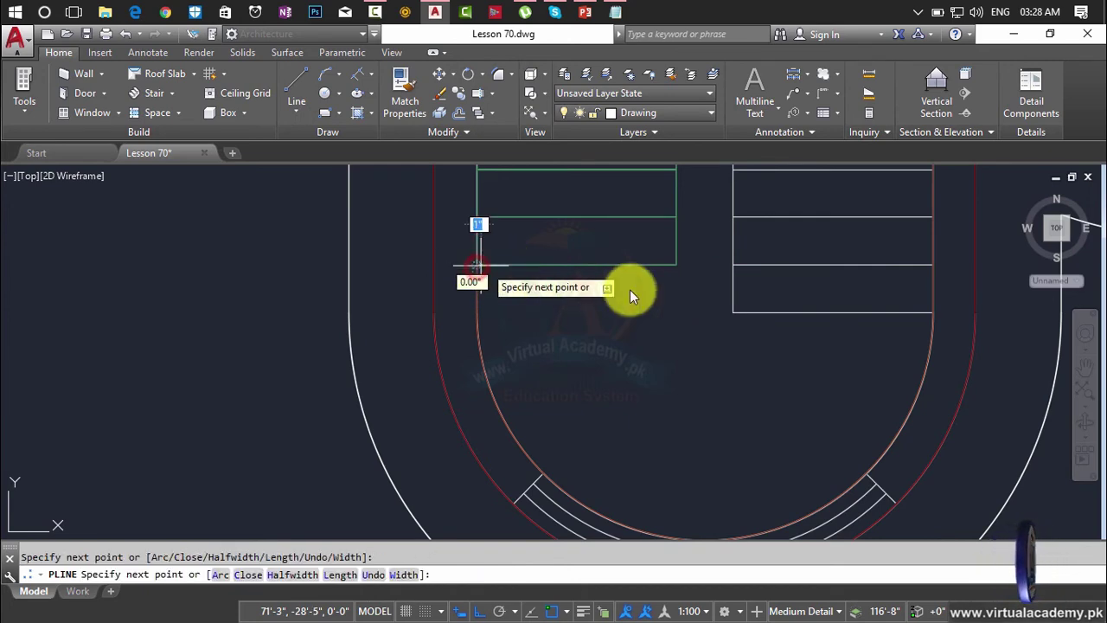
Step: Run the polyline straight across the green flight's lower edge to its inner corner
scroll(667, 296, down, 4)
middle_drag(667, 296, 479, 333)
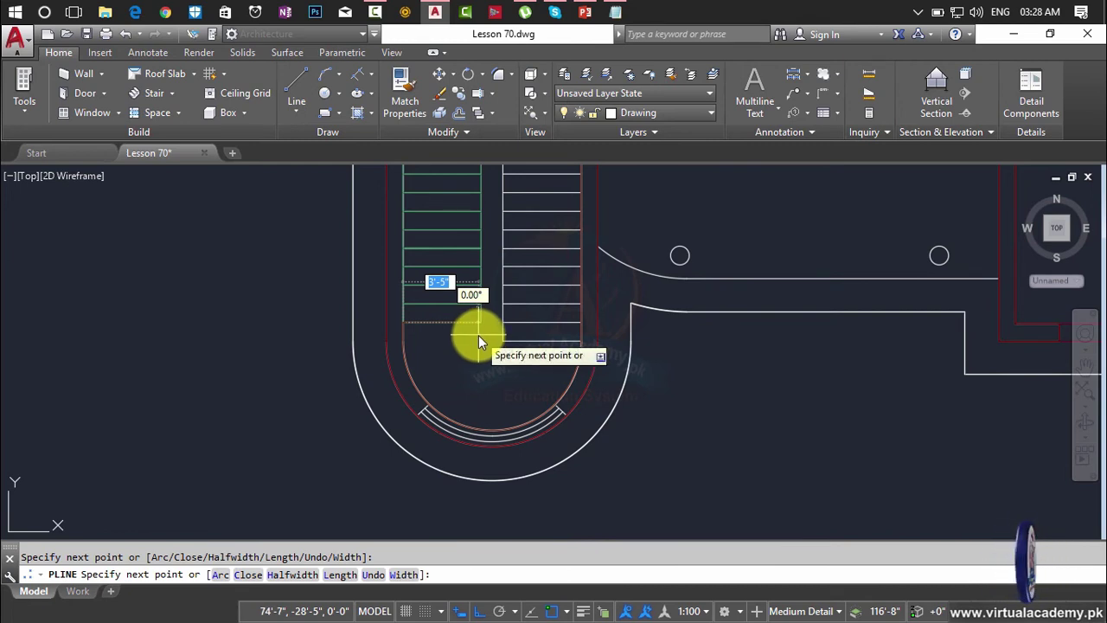
scroll(478, 335, down, 2)
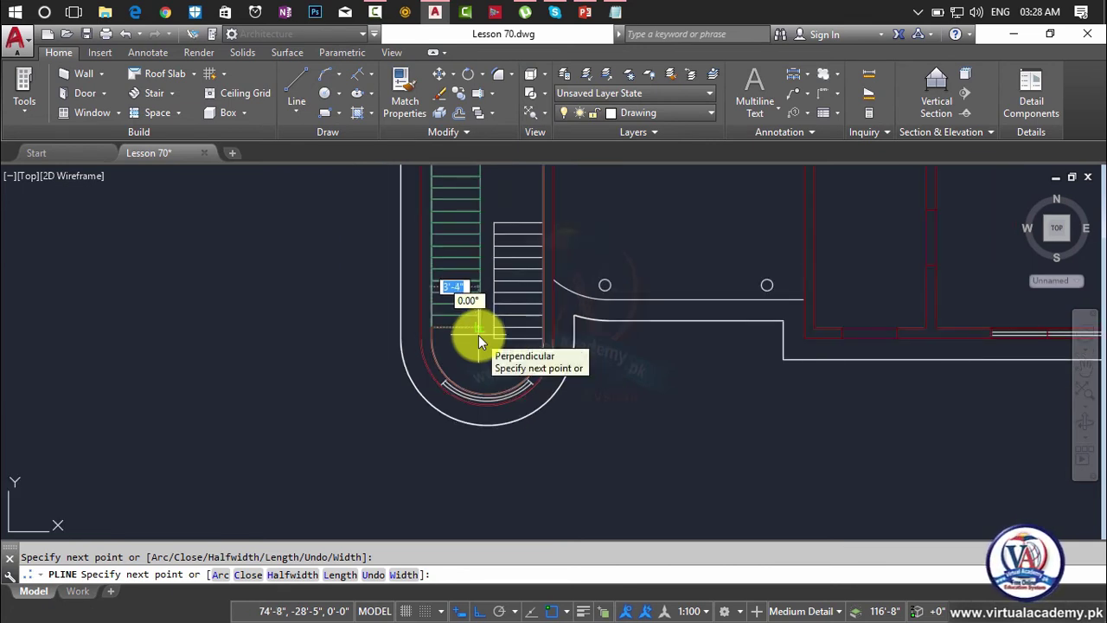
scroll(478, 335, up, 5)
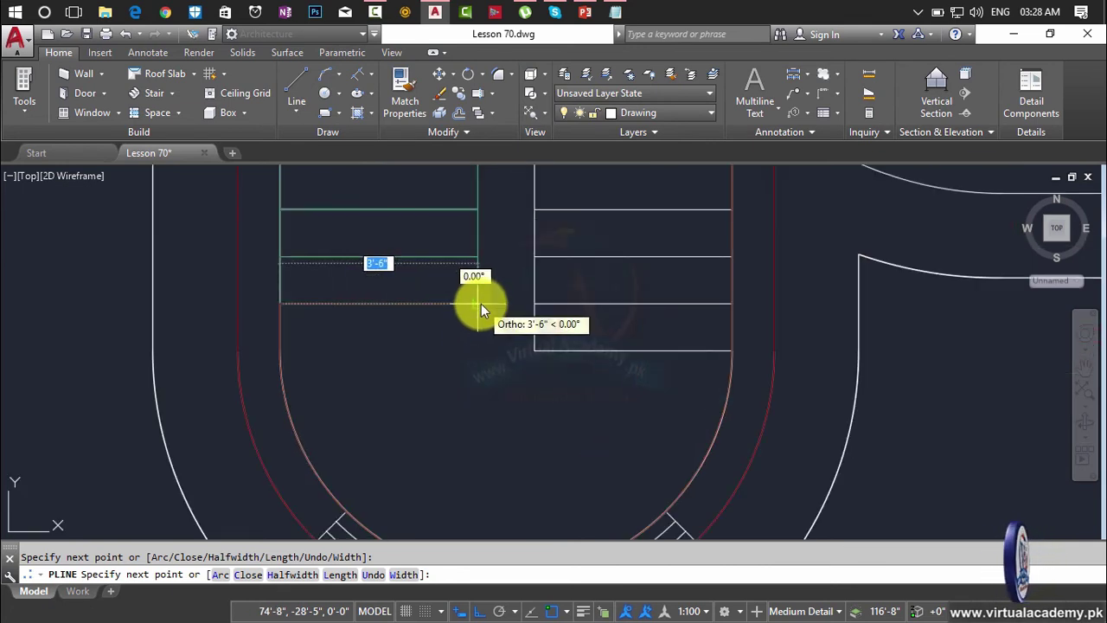
click(478, 305)
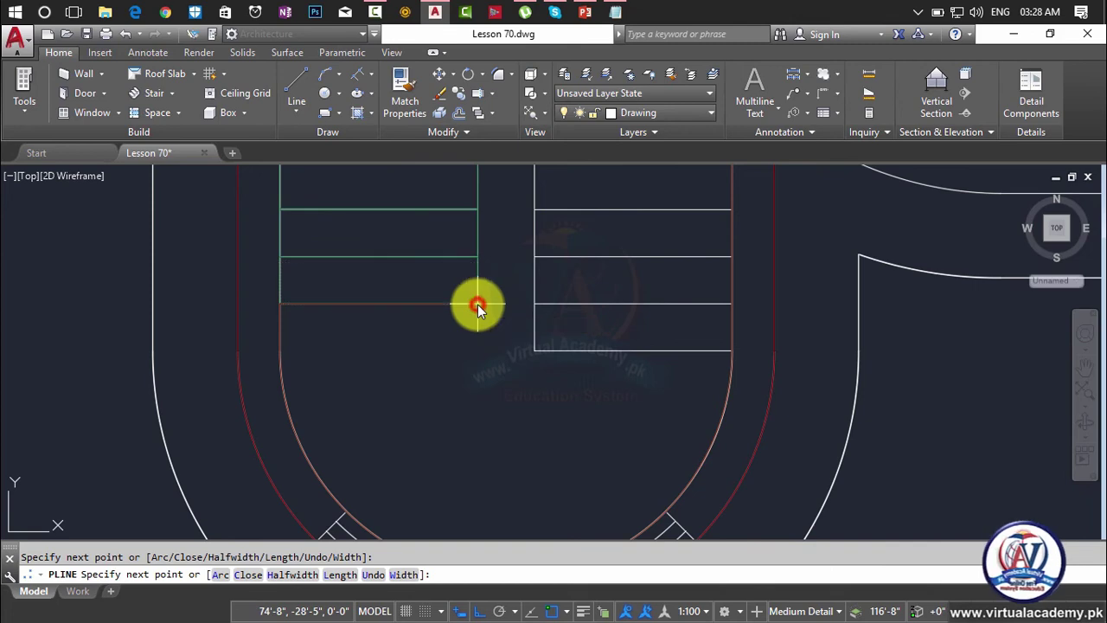
Step: Continue the polyline up the green flight's inner side to the winder corner and across to the adjacent vertical stair line
scroll(478, 304, down, 2)
middle_drag(478, 304, 476, 556)
middle_drag(507, 294, 499, 444)
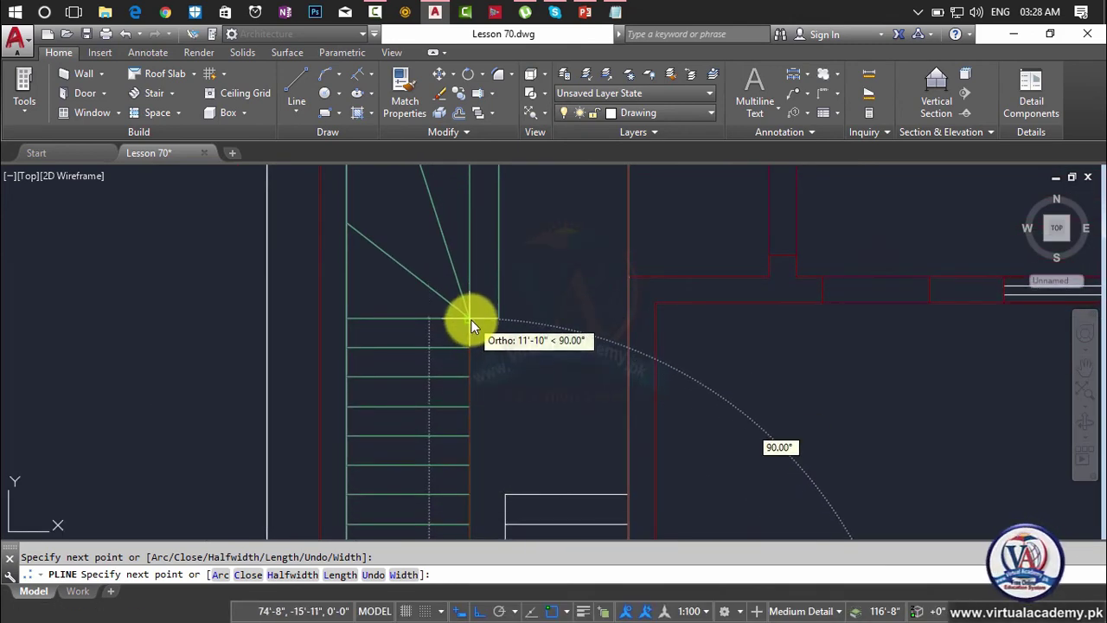
click(471, 320)
click(496, 319)
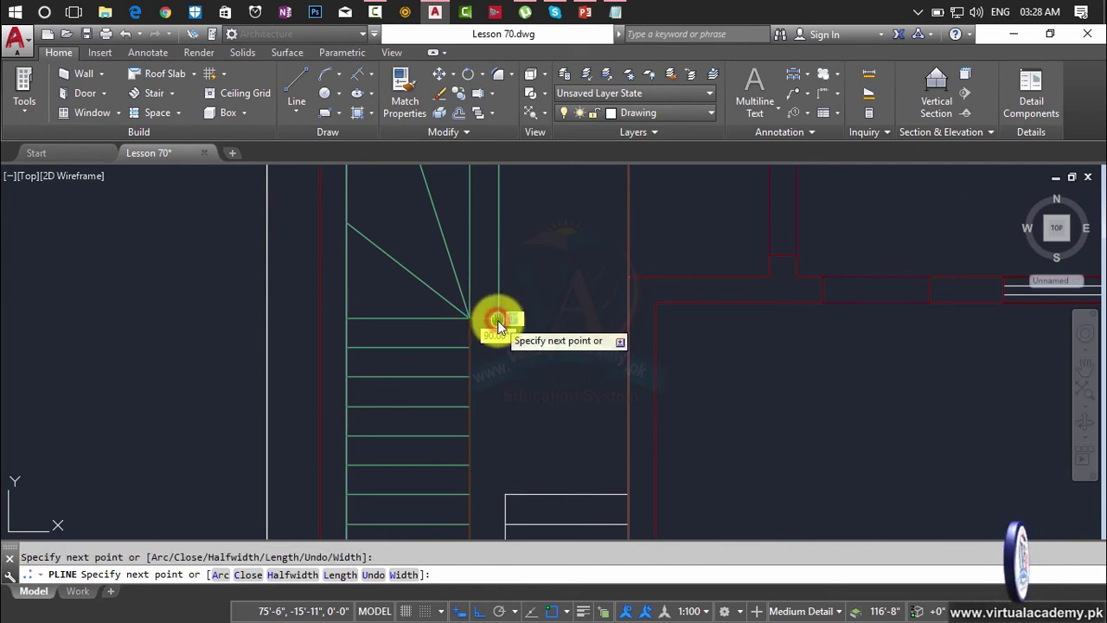
Step: Extend the polyline straight up to the stairwell's upper wall line and close it
middle_drag(495, 317, 508, 505)
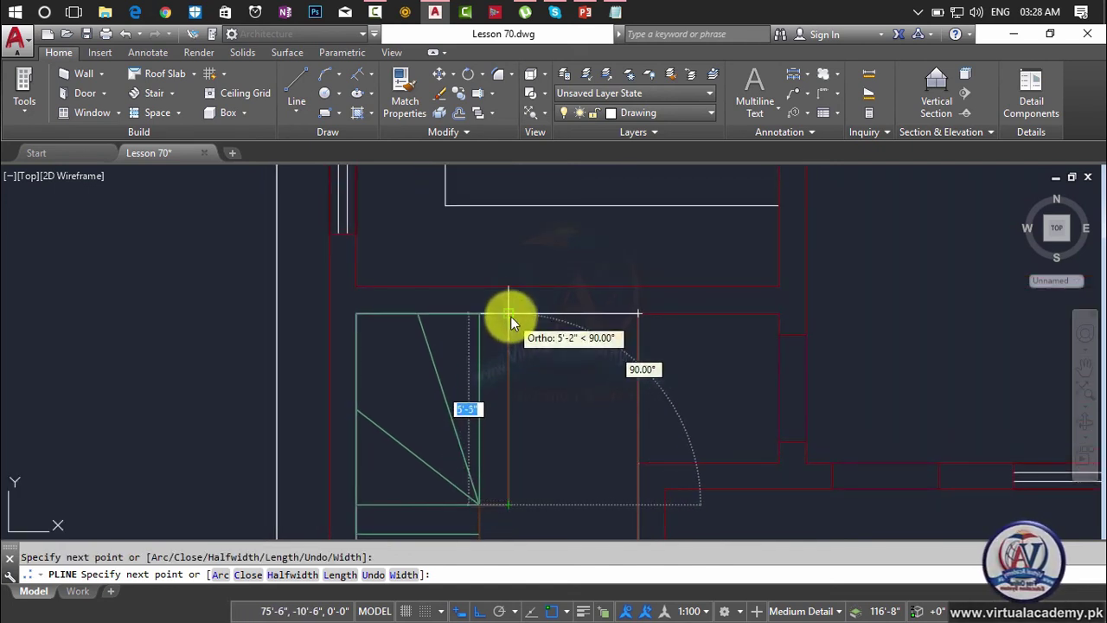
click(509, 315)
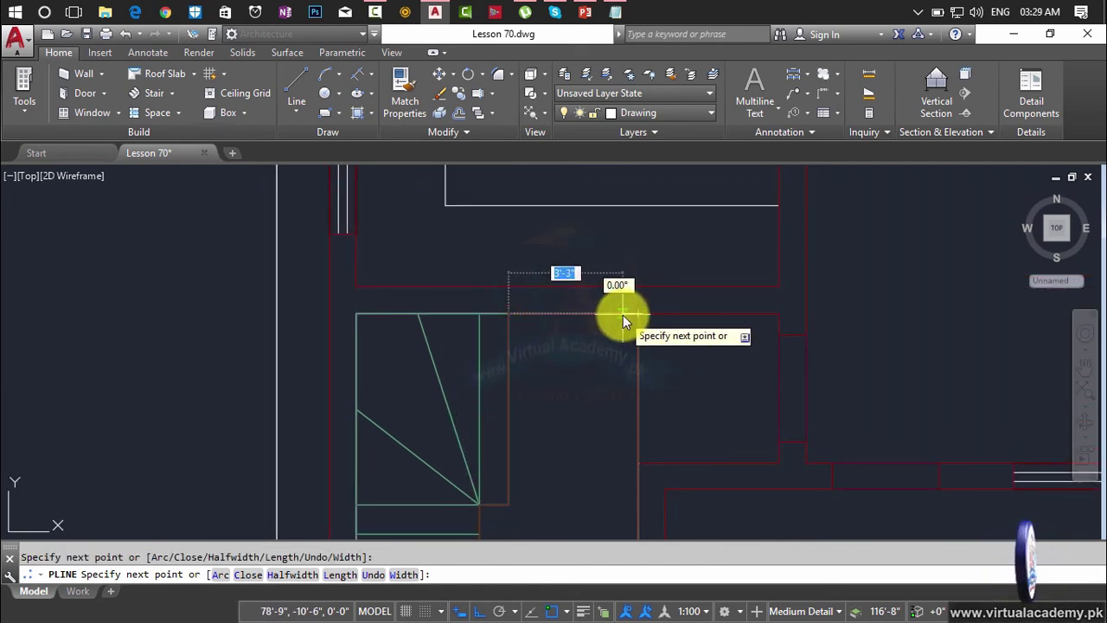
text(c)
key(Return)
scroll(623, 315, down, 6)
scroll(619, 405, down, 2)
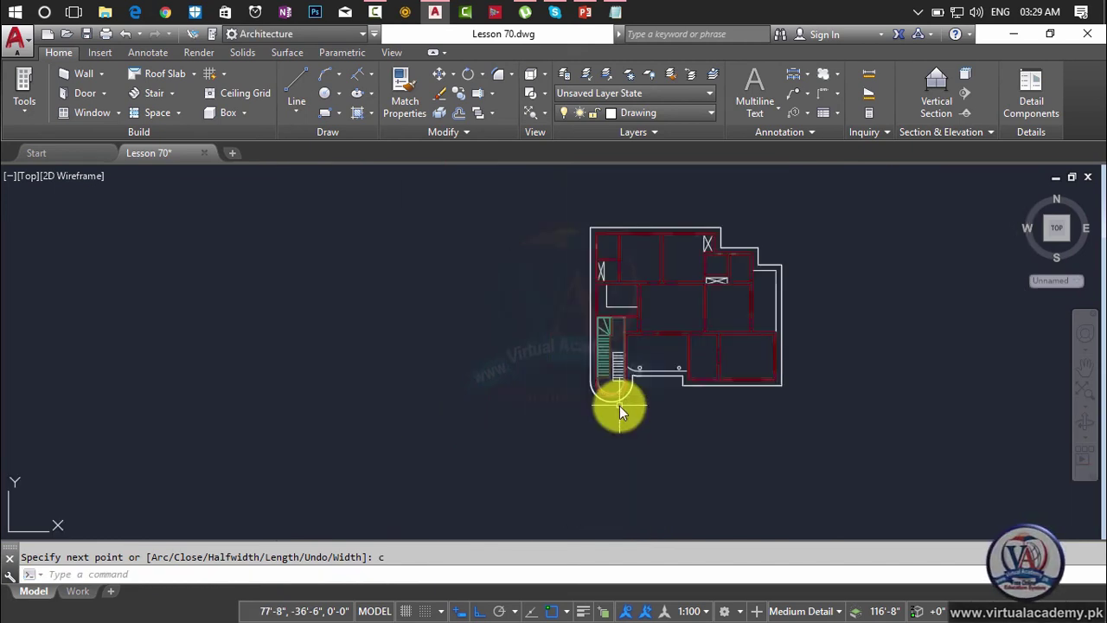
scroll(620, 380, up, 6)
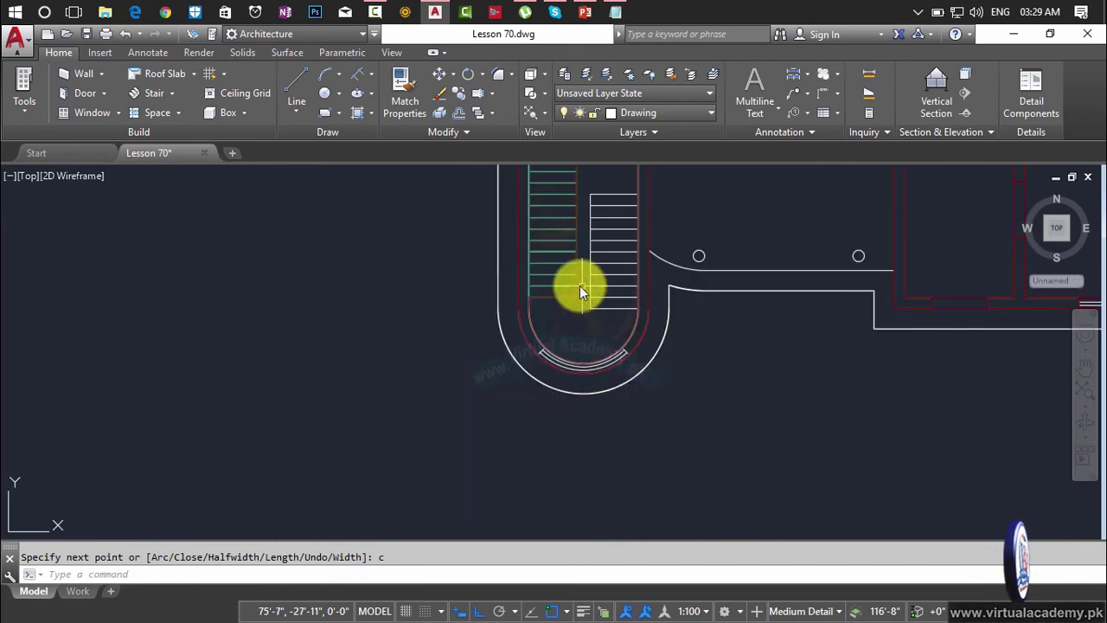
key(Escape)
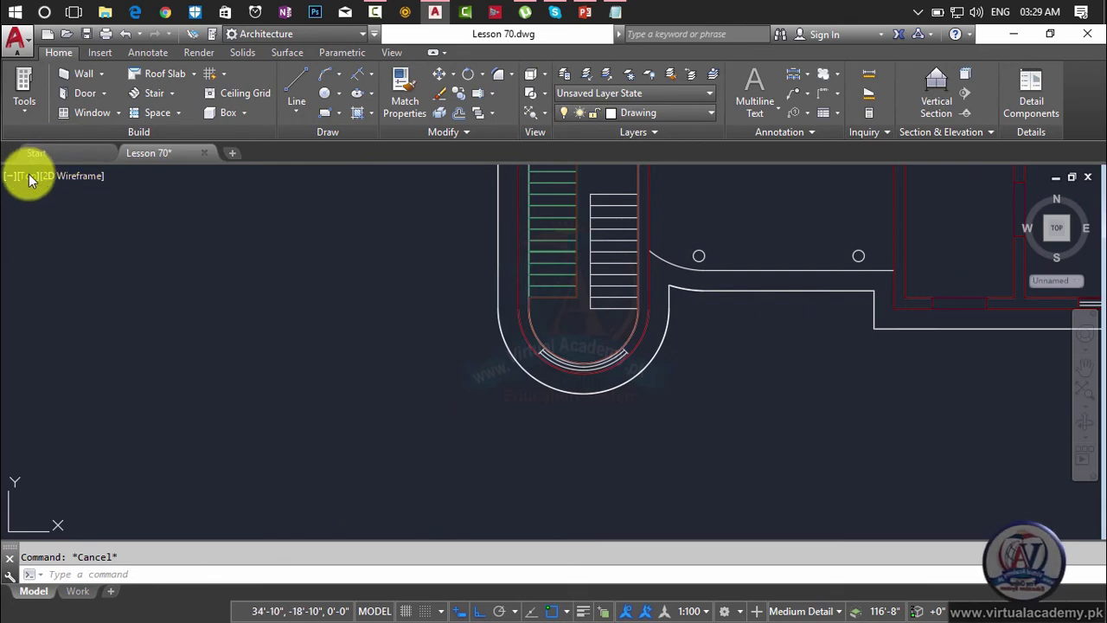
Step: Switch to an isometric 3D view and highlight the closed stairwell polyline to check its outline
click(1026, 193)
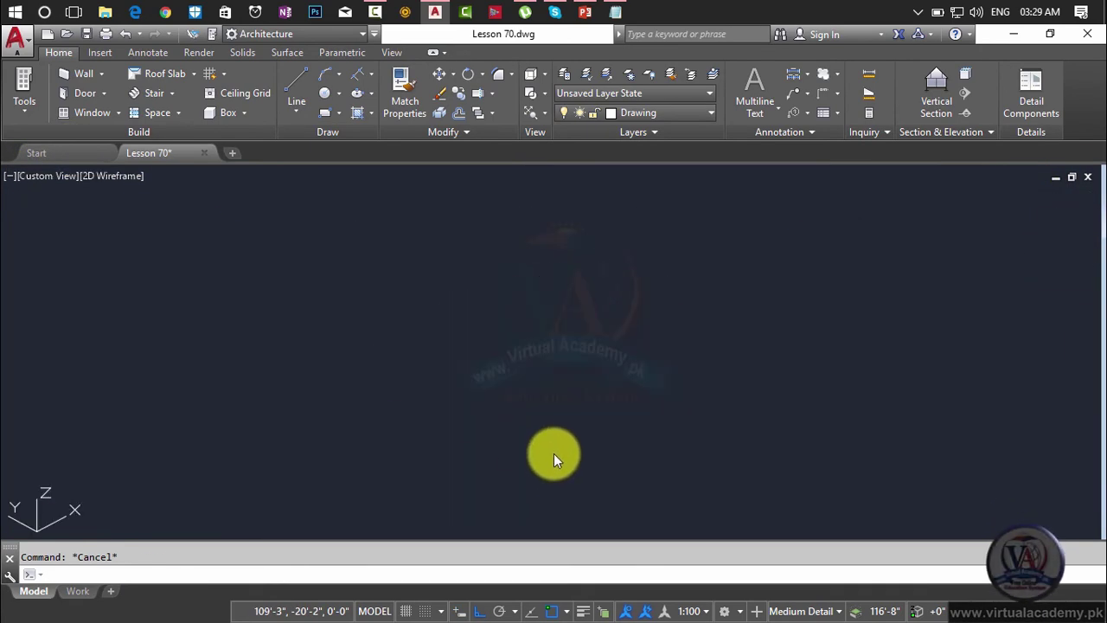
scroll(556, 445, up, 4)
middle_drag(556, 444, 709, 454)
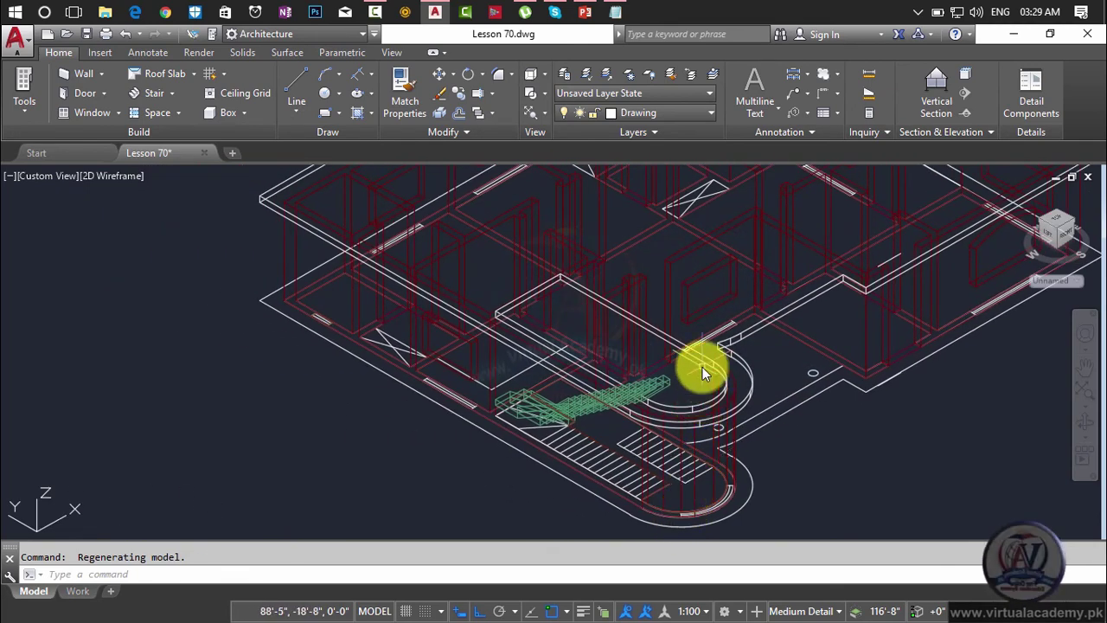
click(644, 462)
scroll(705, 511, up, 3)
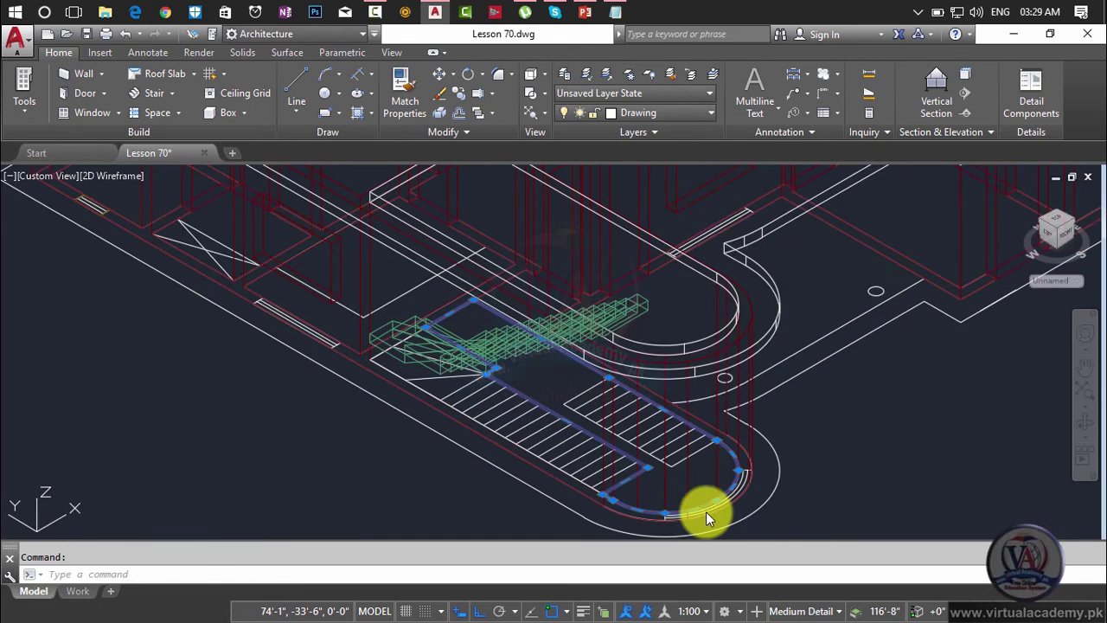
key(Escape)
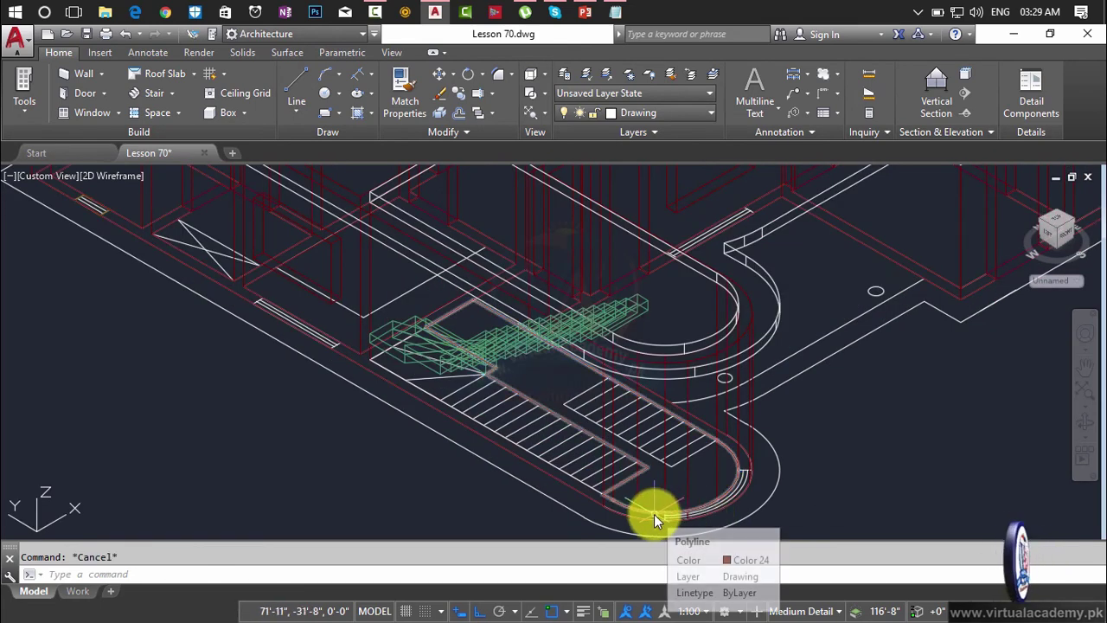
Step: Move the stairwell polyline straight up by @0,0,10'6" from the green flight's lower outer corner
text(m)
key(Return)
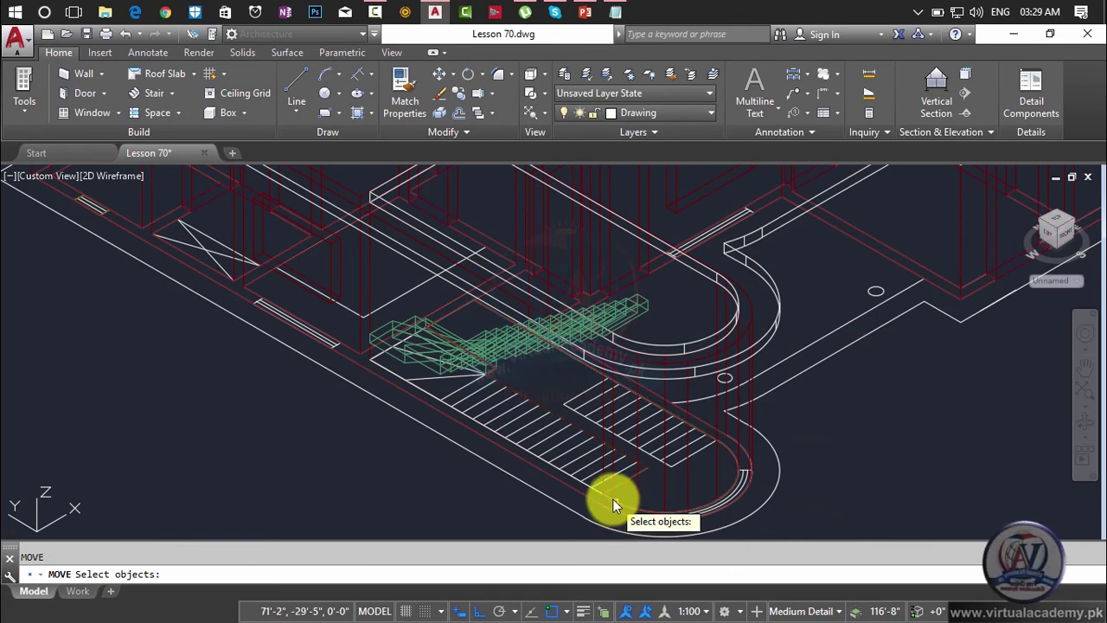
scroll(612, 499, up, 5)
click(590, 504)
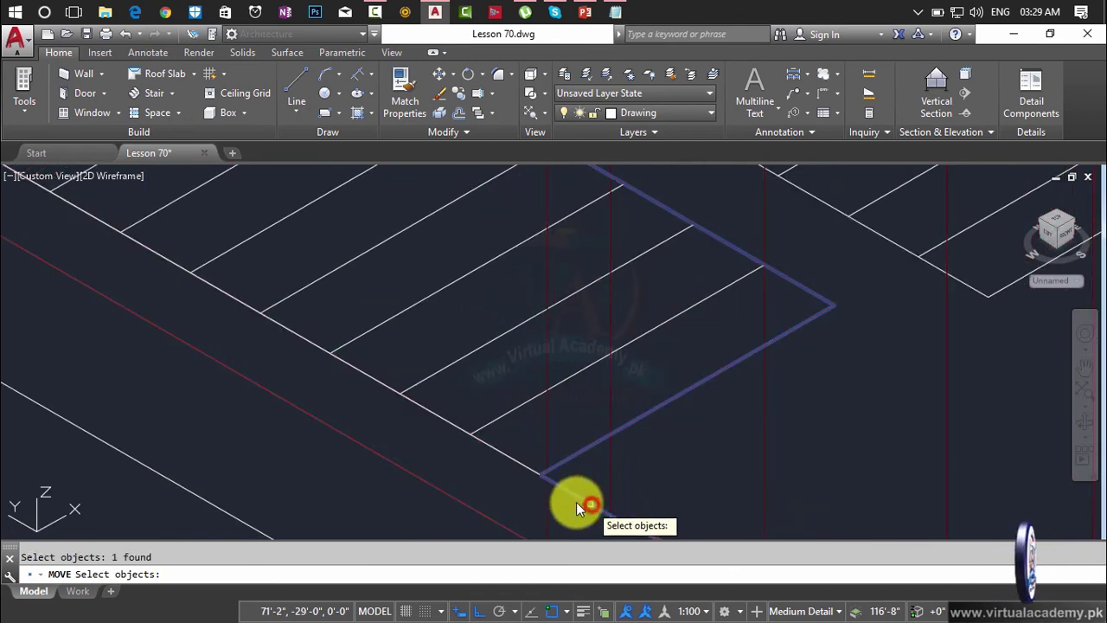
key(Return)
click(541, 475)
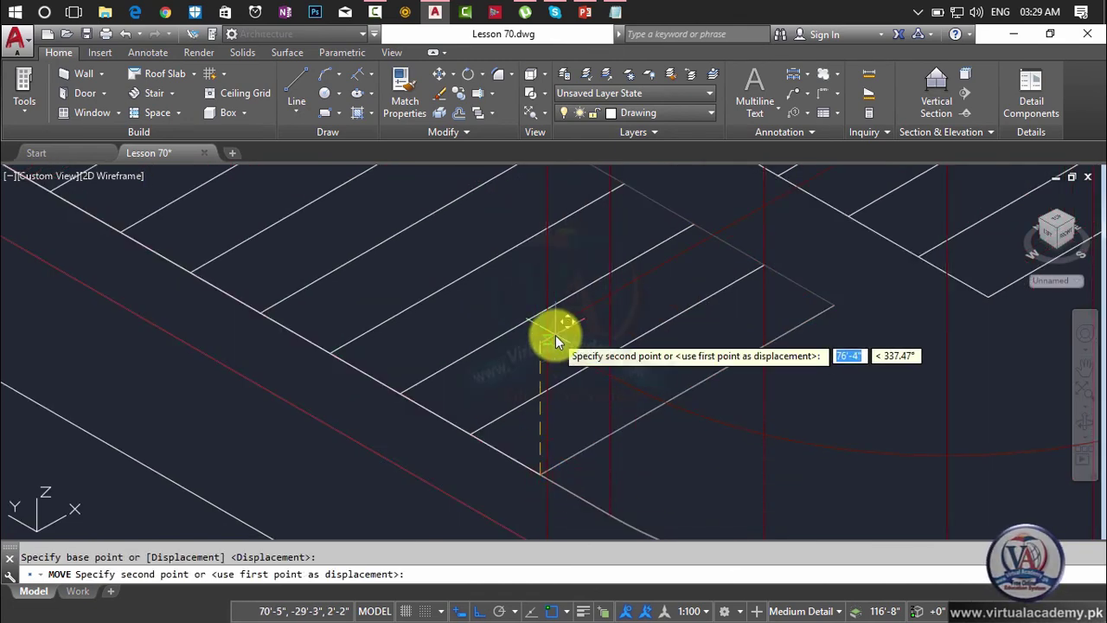
text(0)
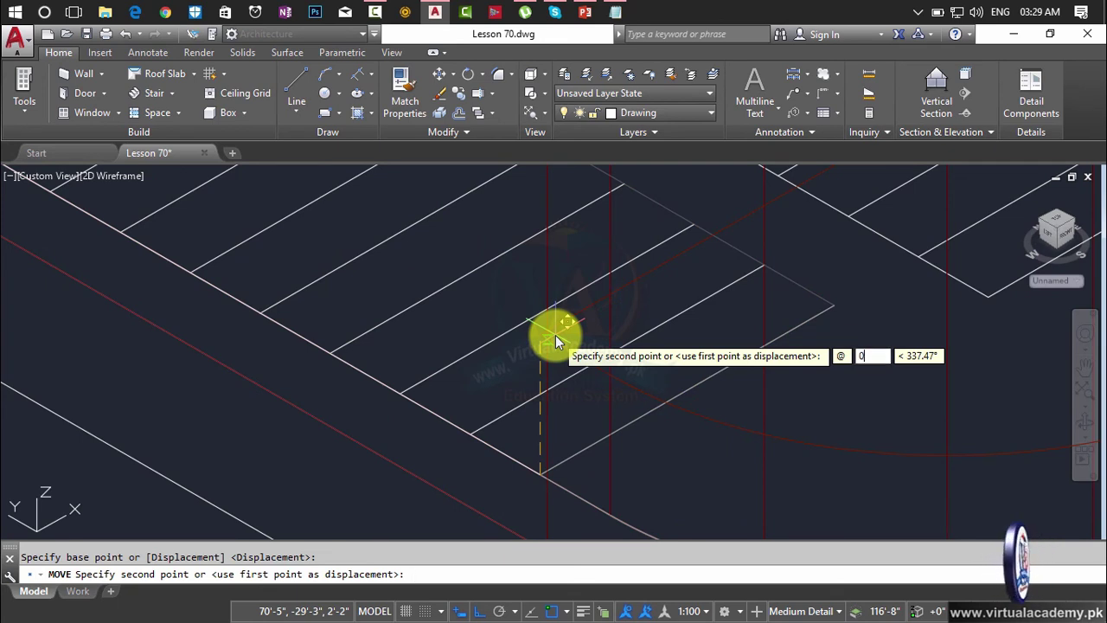
text(,0,)
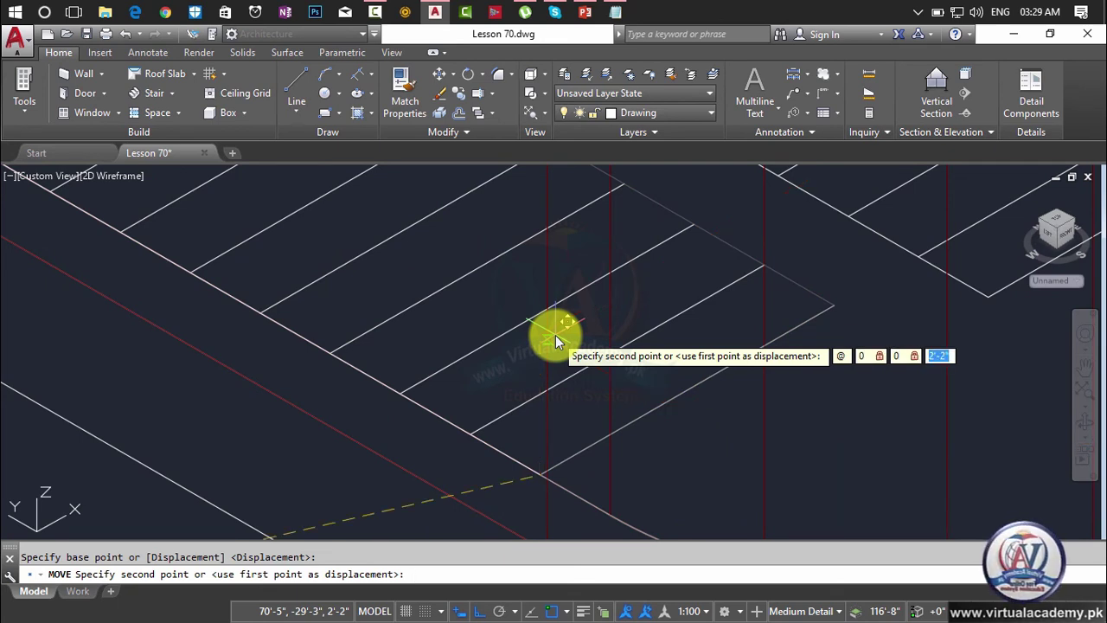
text(10'6)
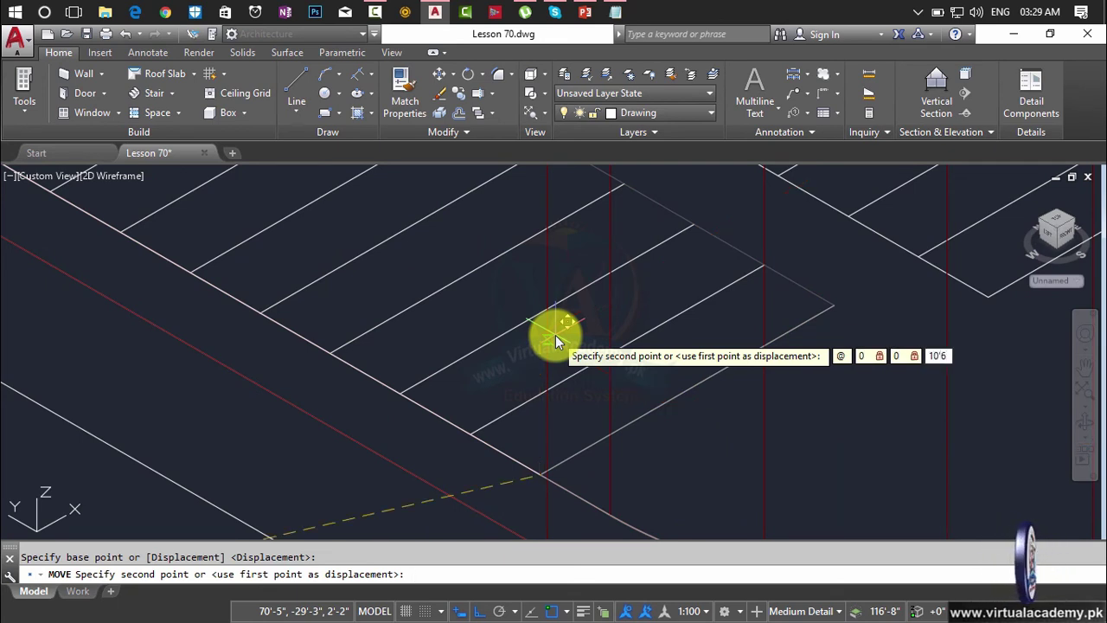
text(")
key(Return)
scroll(565, 335, down, 6)
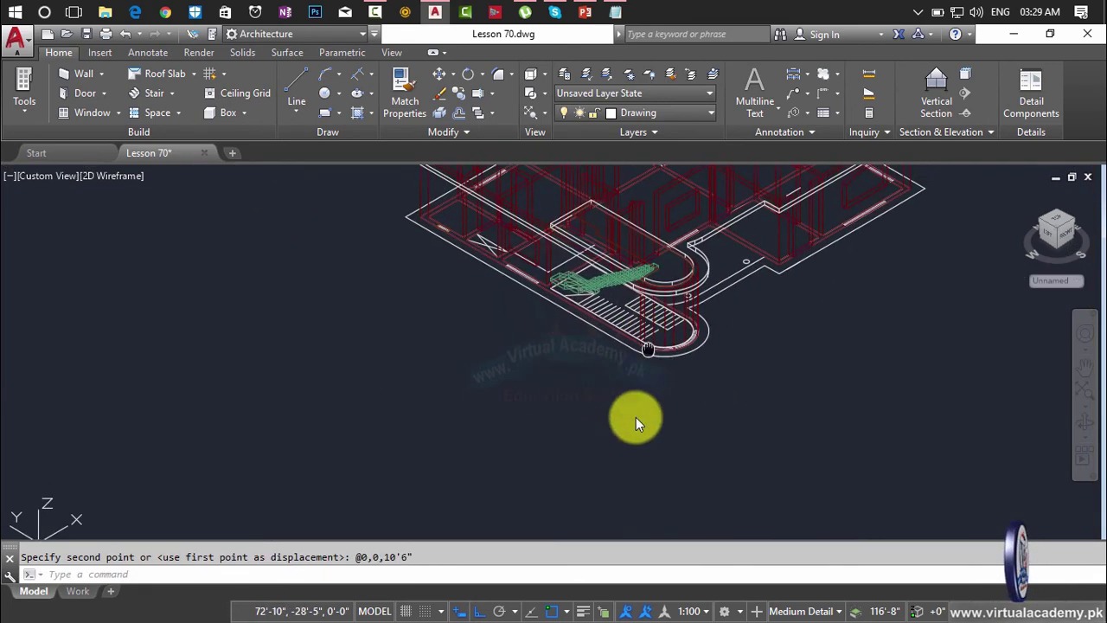
middle_drag(635, 421, 643, 411)
scroll(656, 391, up, 5)
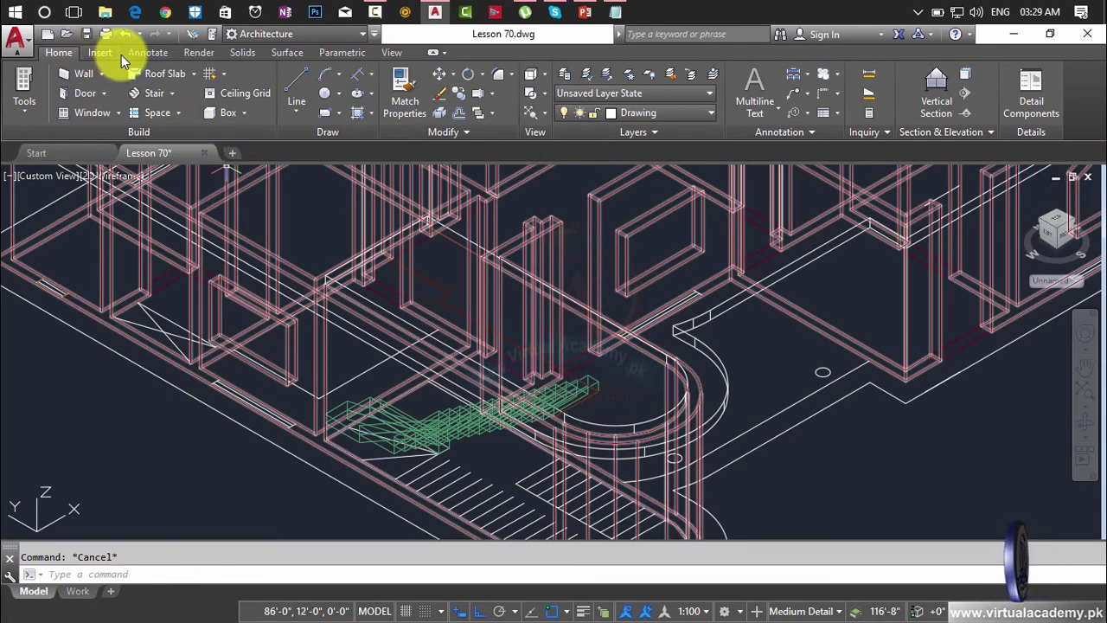
Step: Press/pull the raised stairwell outline upward by 8" to form a solid slab piece
click(198, 51)
click(242, 52)
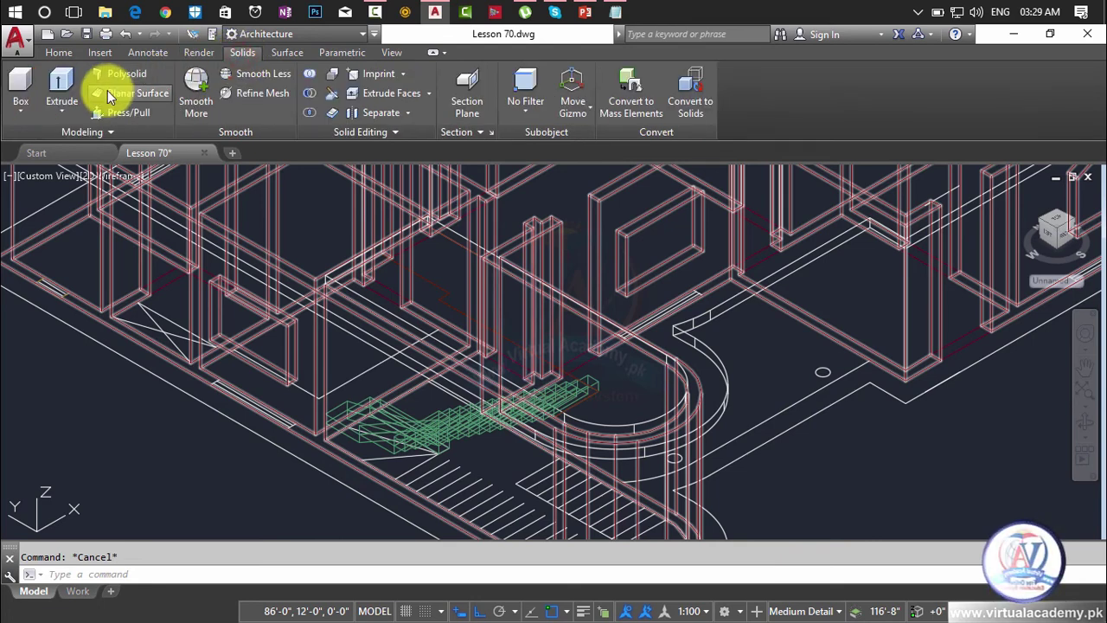
click(116, 117)
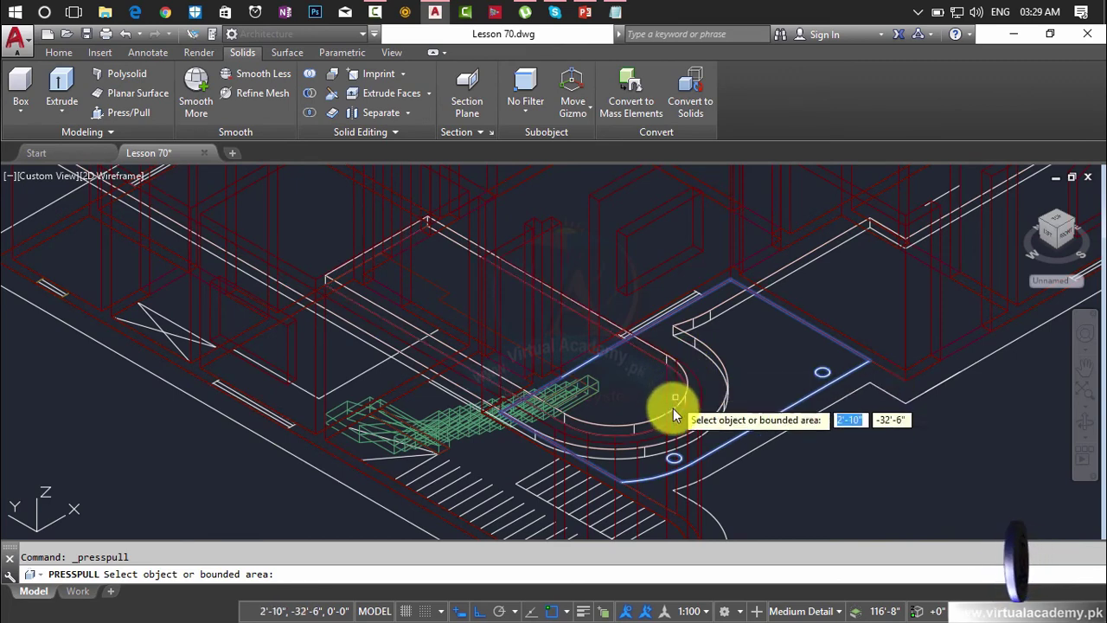
click(660, 427)
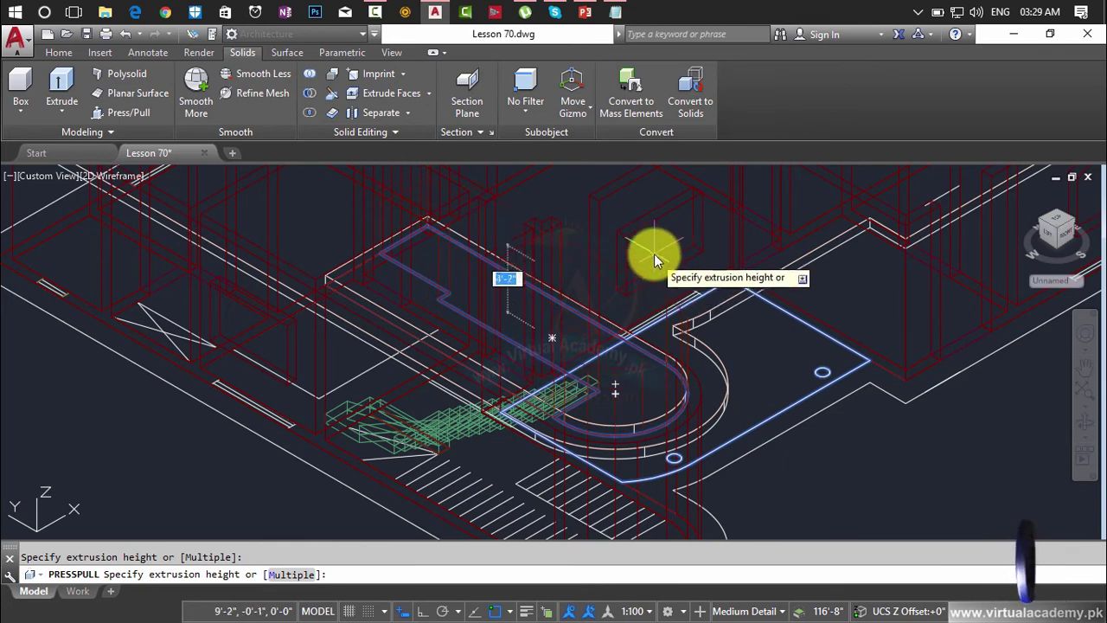
text(8")
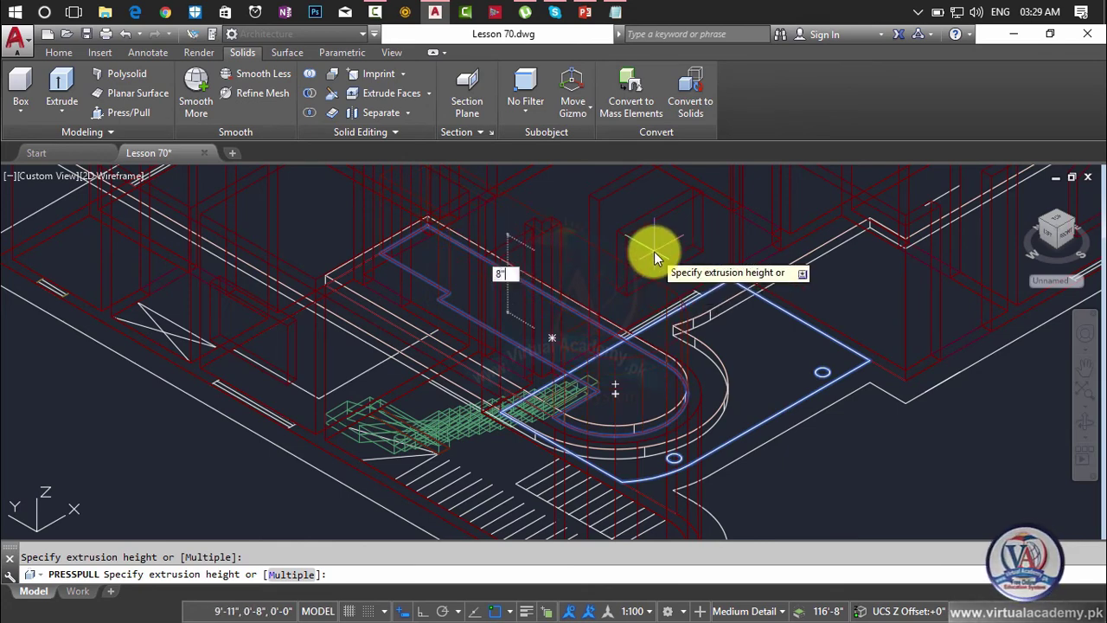
key(Return)
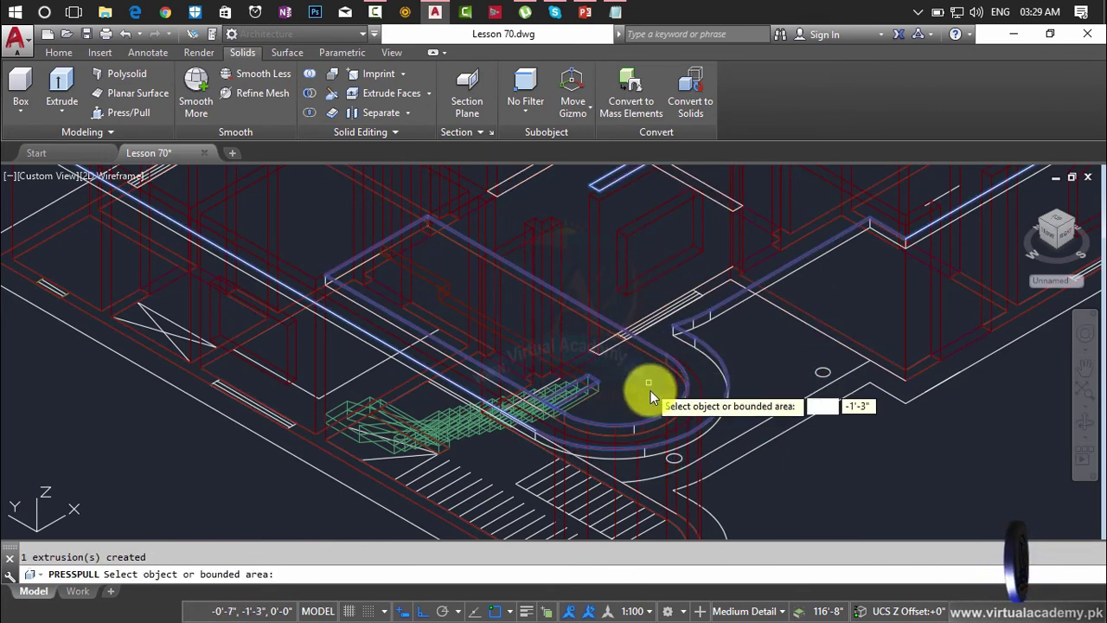
key(Return)
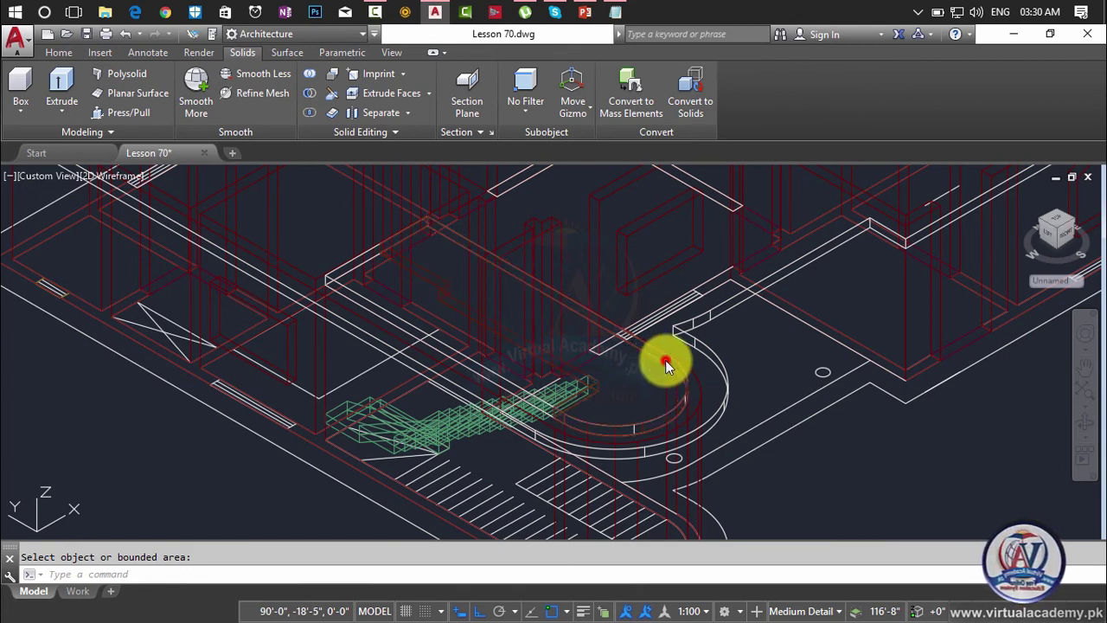
Step: Assign the new stairwell slab solid to the Roof layer
click(664, 367)
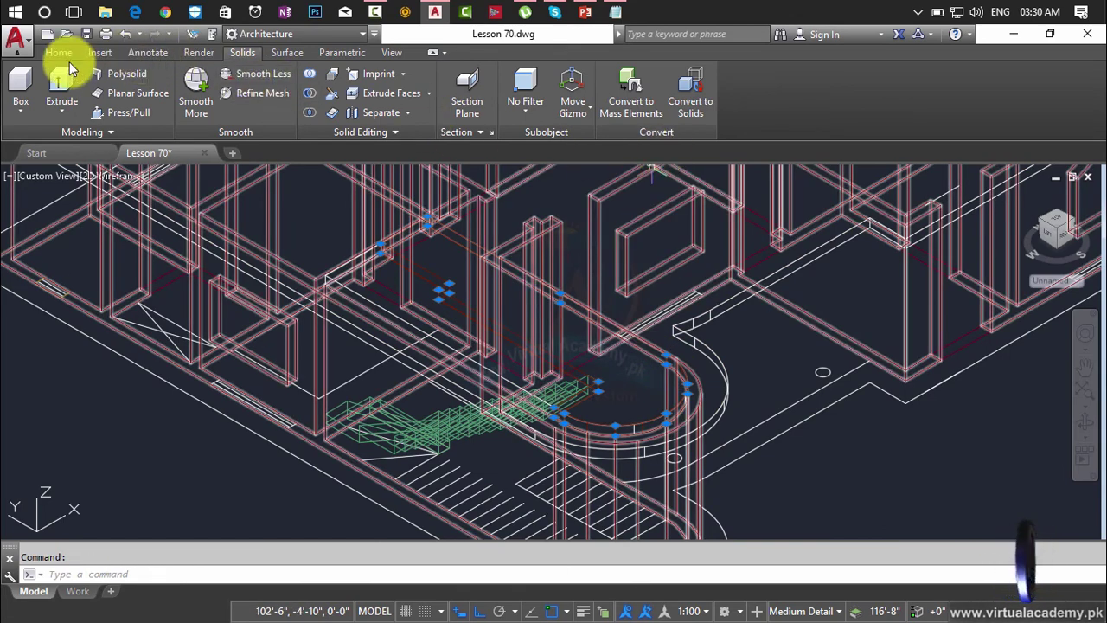
click(58, 53)
click(637, 114)
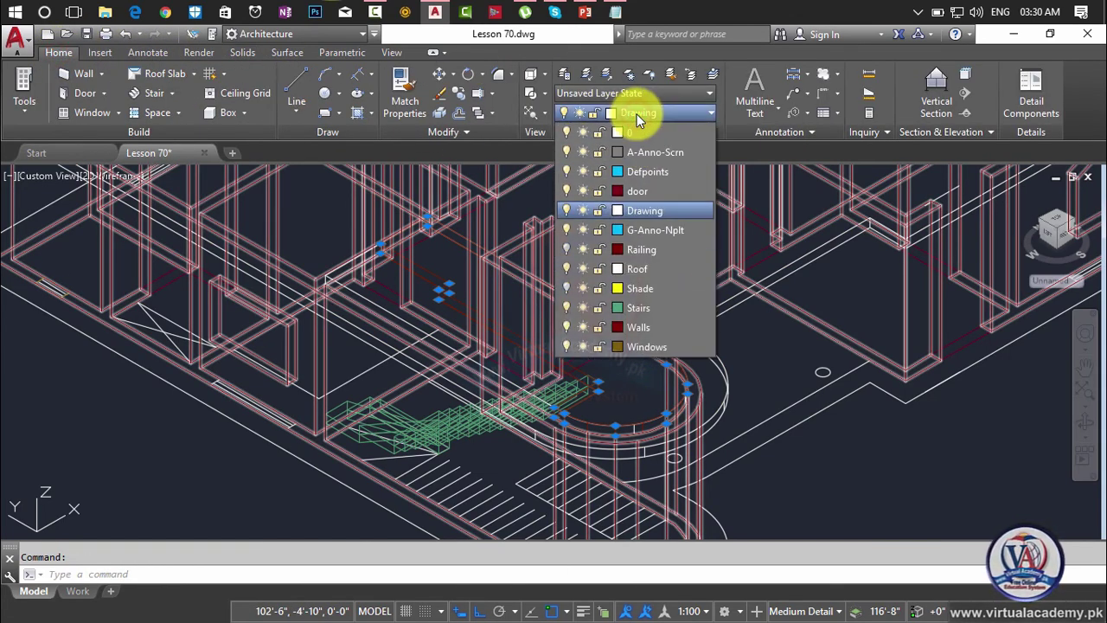
click(640, 269)
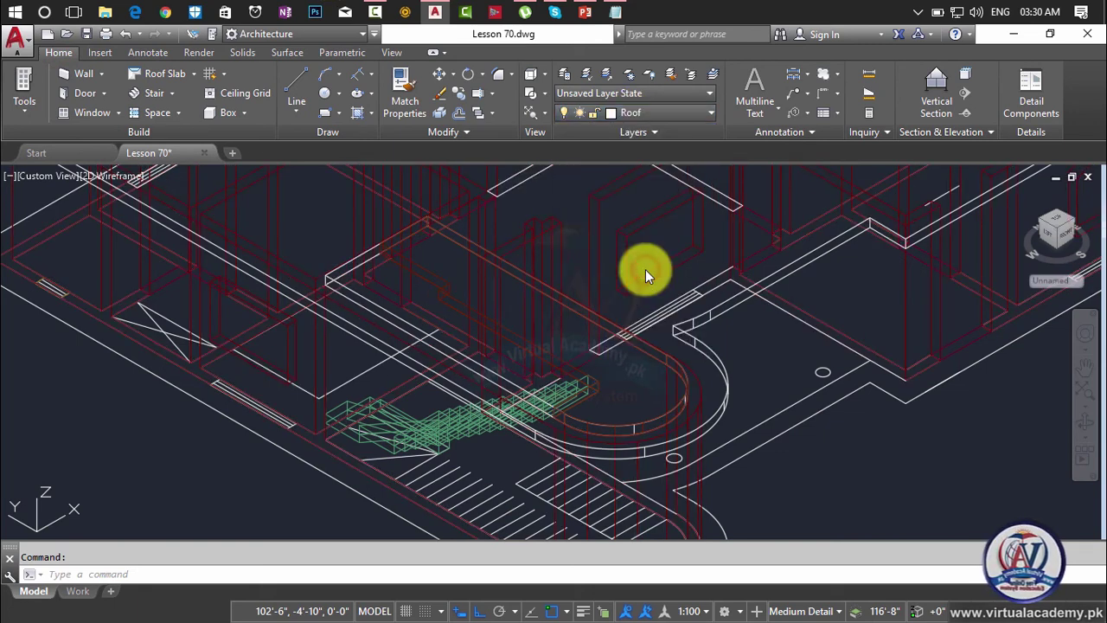
key(Escape)
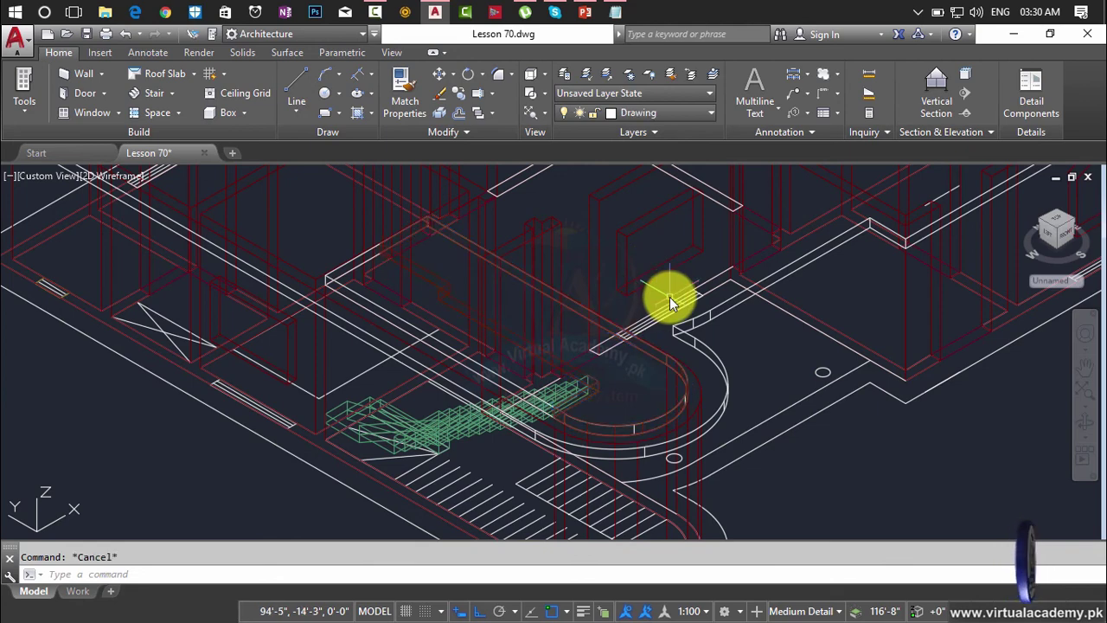
click(674, 362)
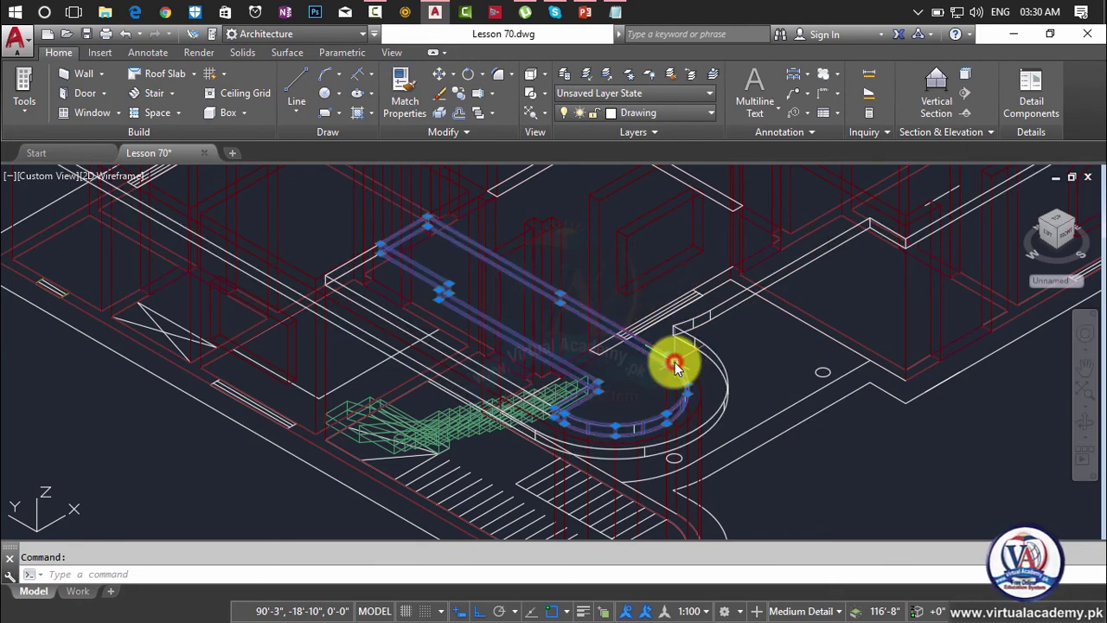
key(Escape)
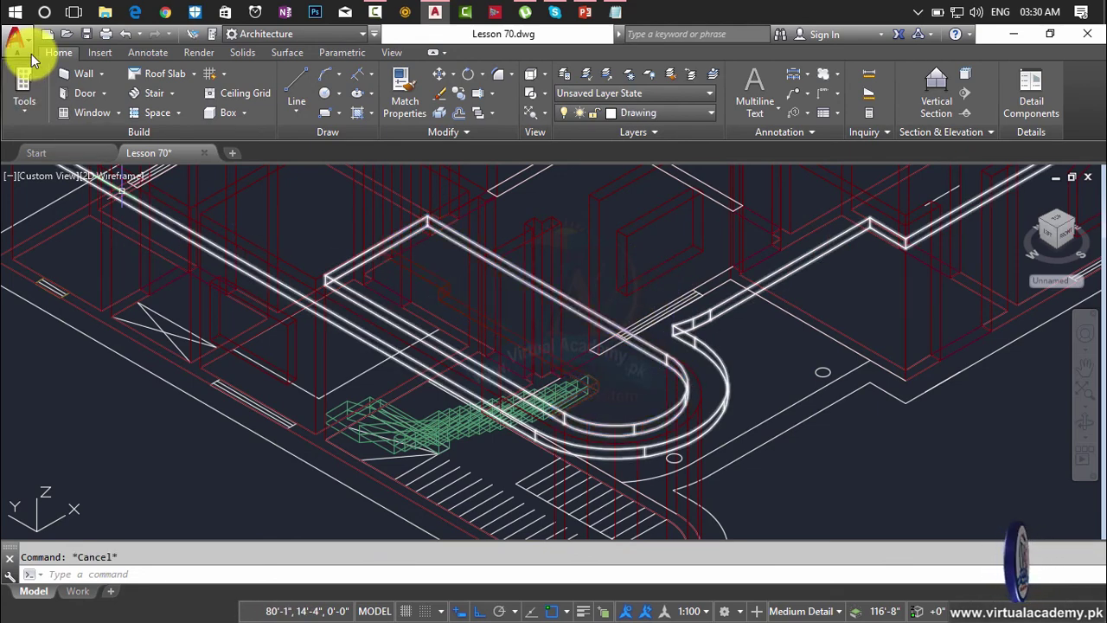
Step: Change the visual style to Realistic and check the new slab piece beside the roof slab
click(49, 174)
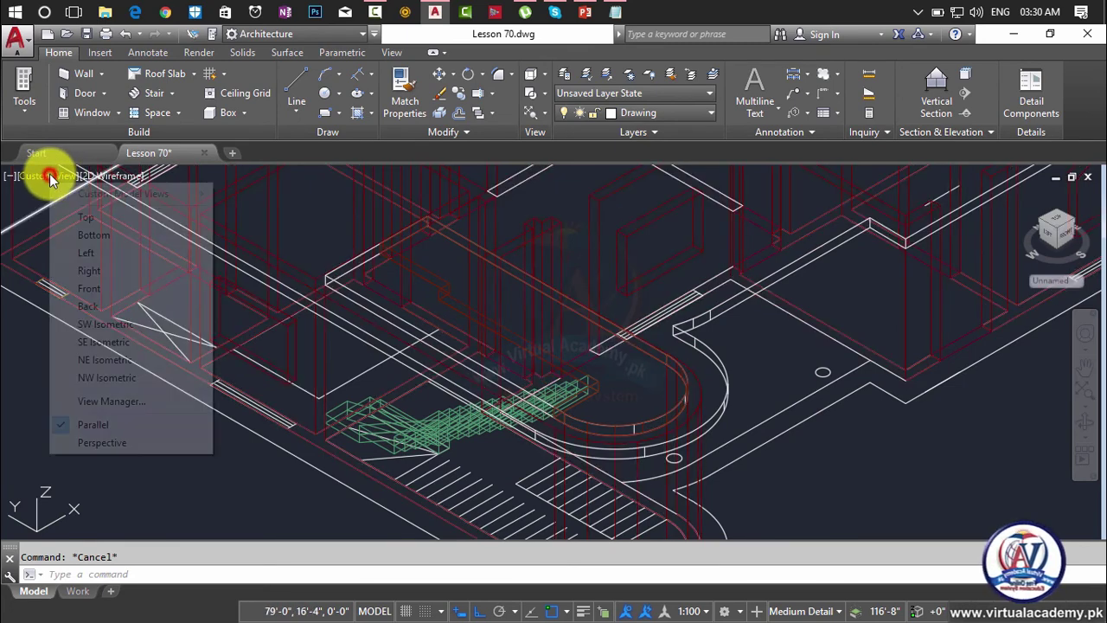
key(Escape)
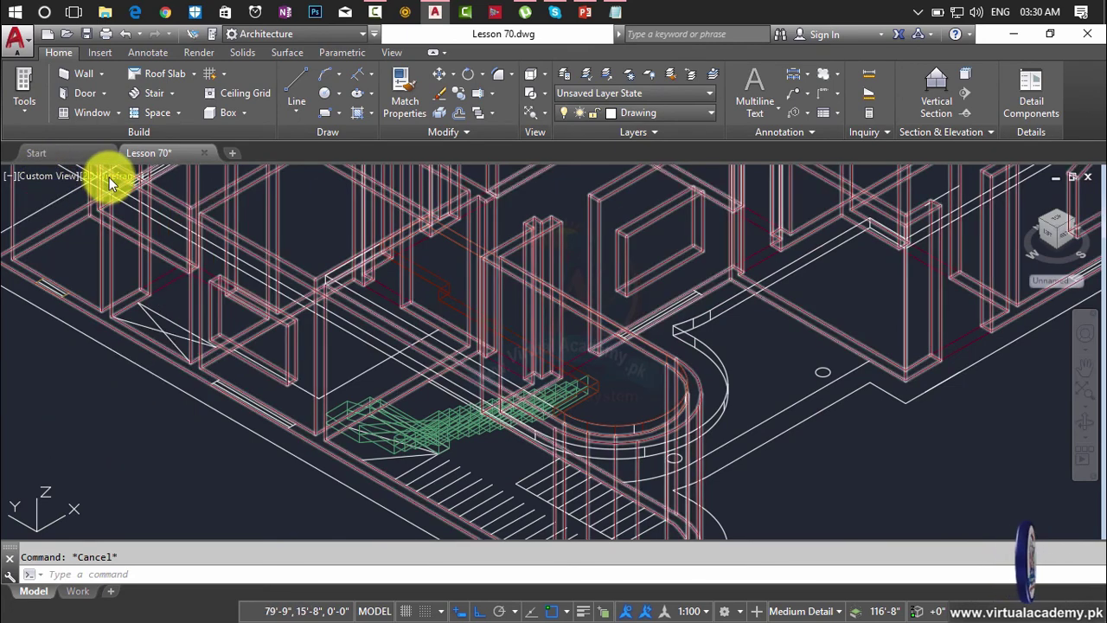
click(112, 176)
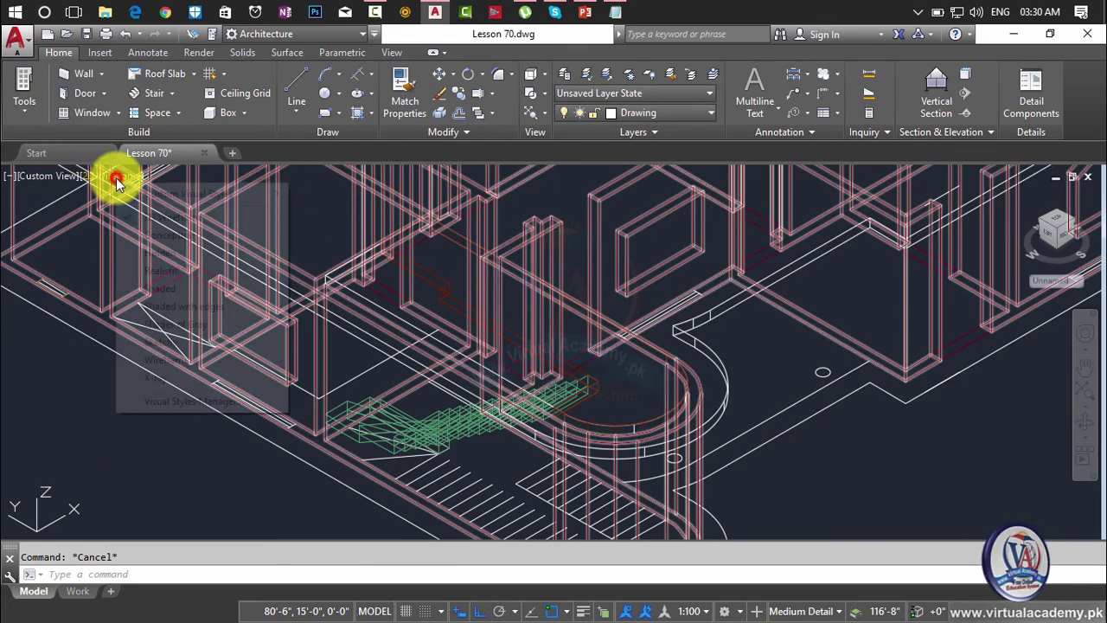
click(161, 270)
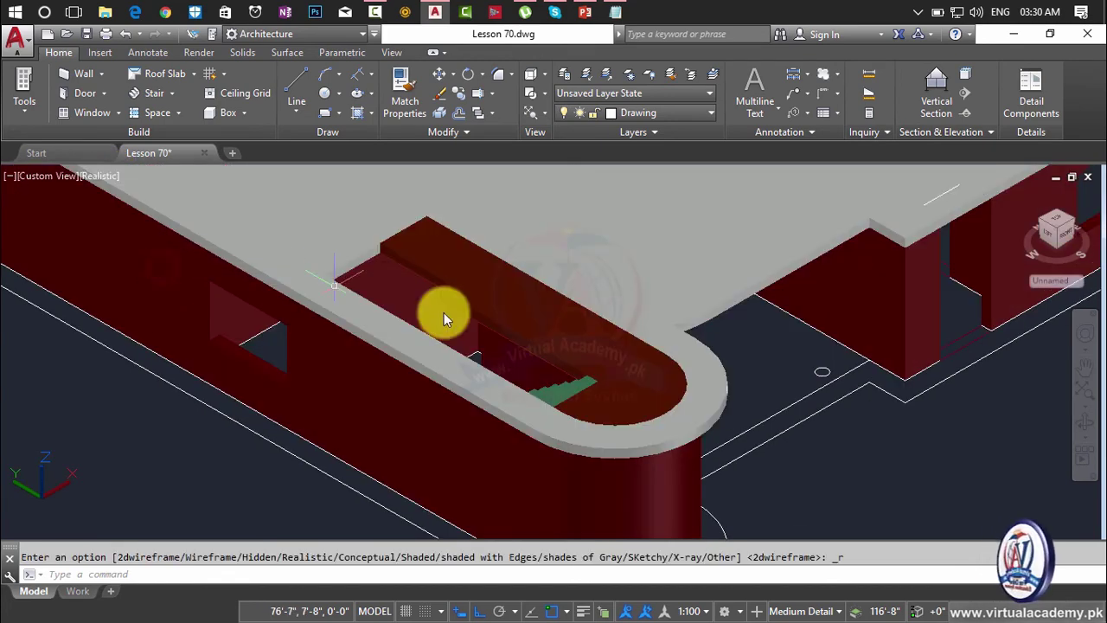
scroll(518, 333, down, 3)
scroll(467, 337, up, 5)
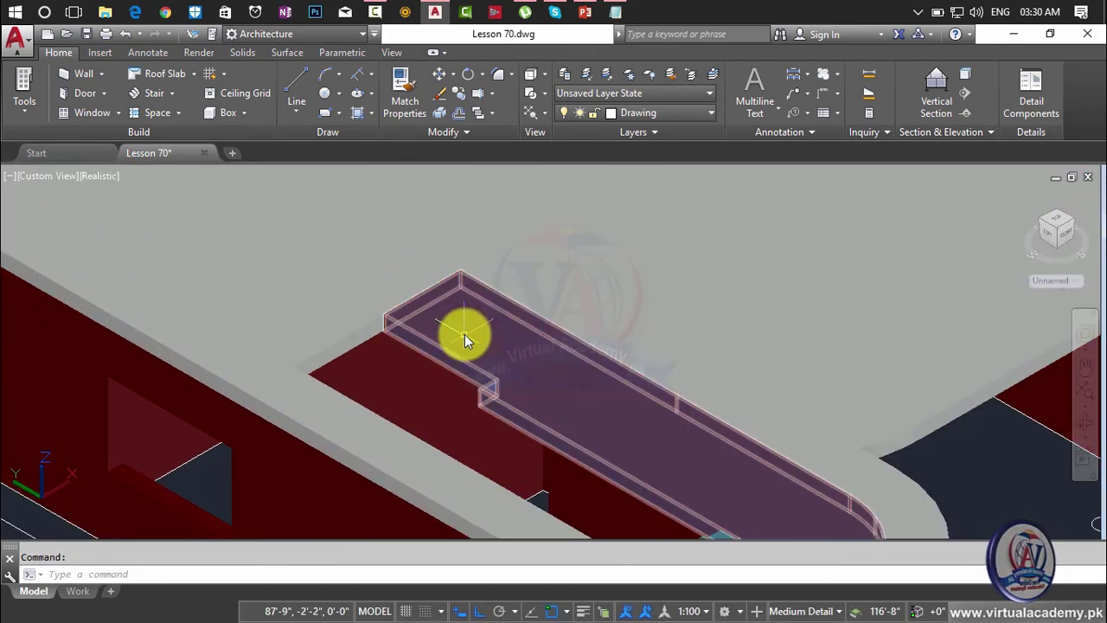
click(461, 330)
scroll(574, 295, down, 3)
key(Escape)
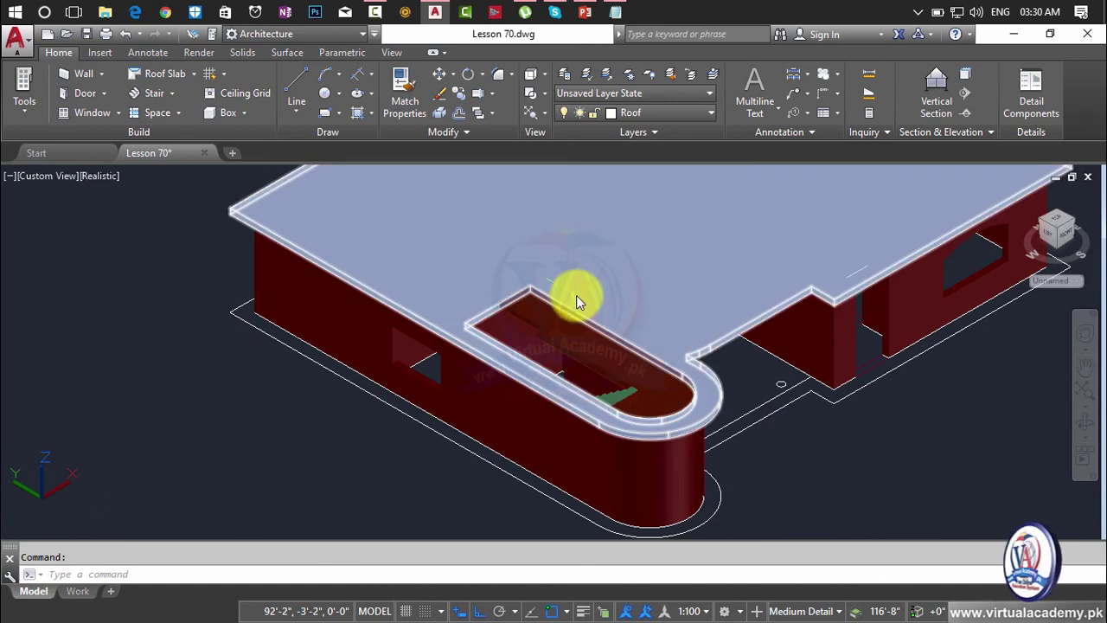
click(589, 278)
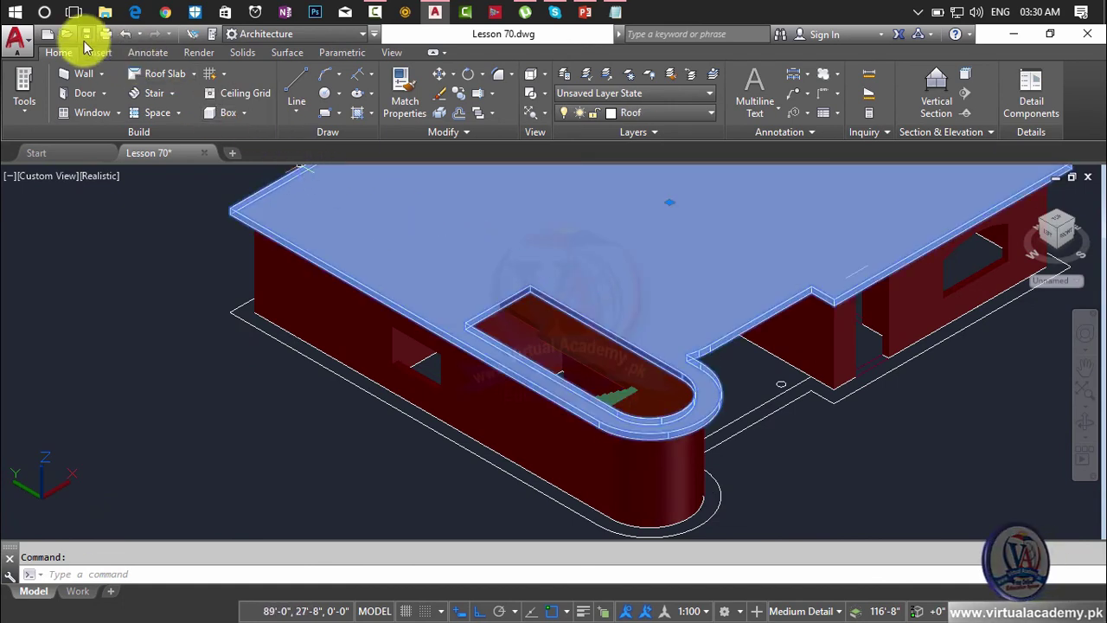
click(403, 105)
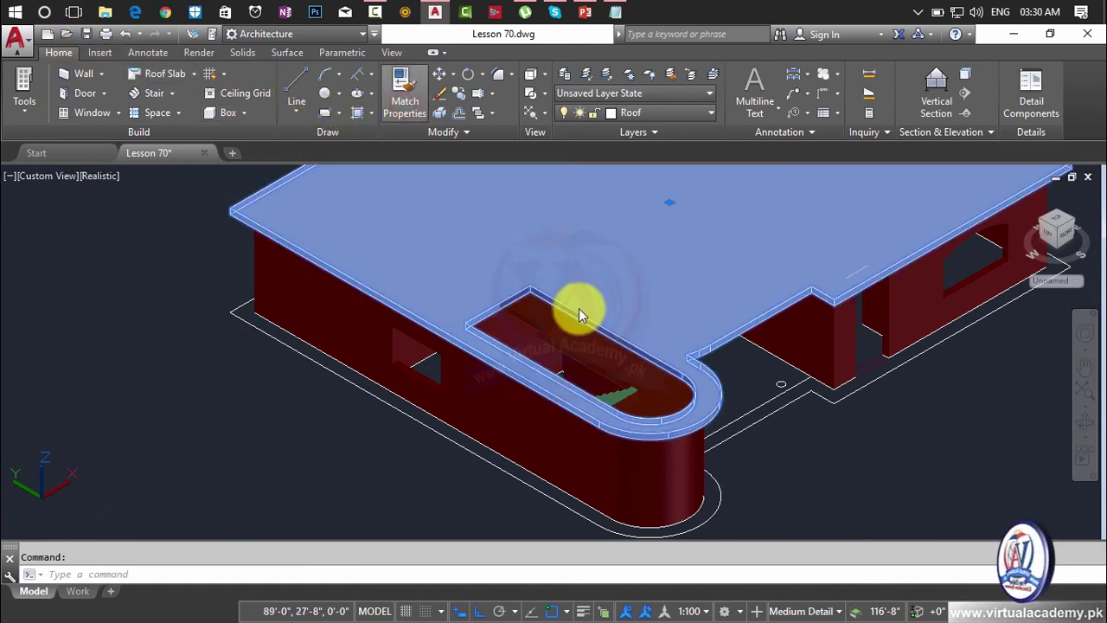
click(559, 337)
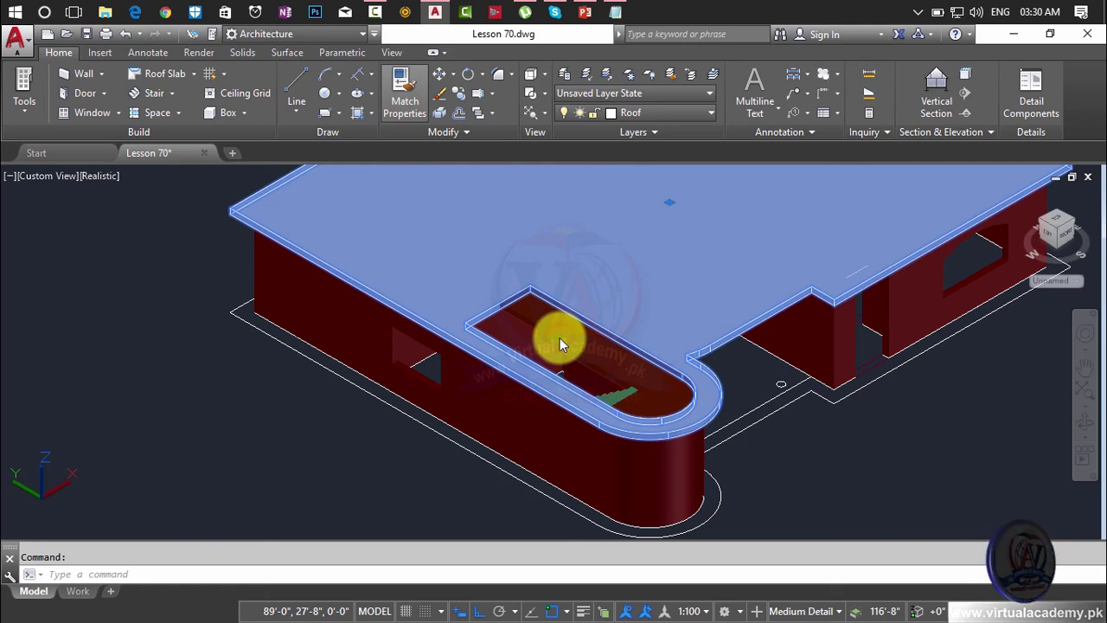
key(Escape)
scroll(560, 334, up, 2)
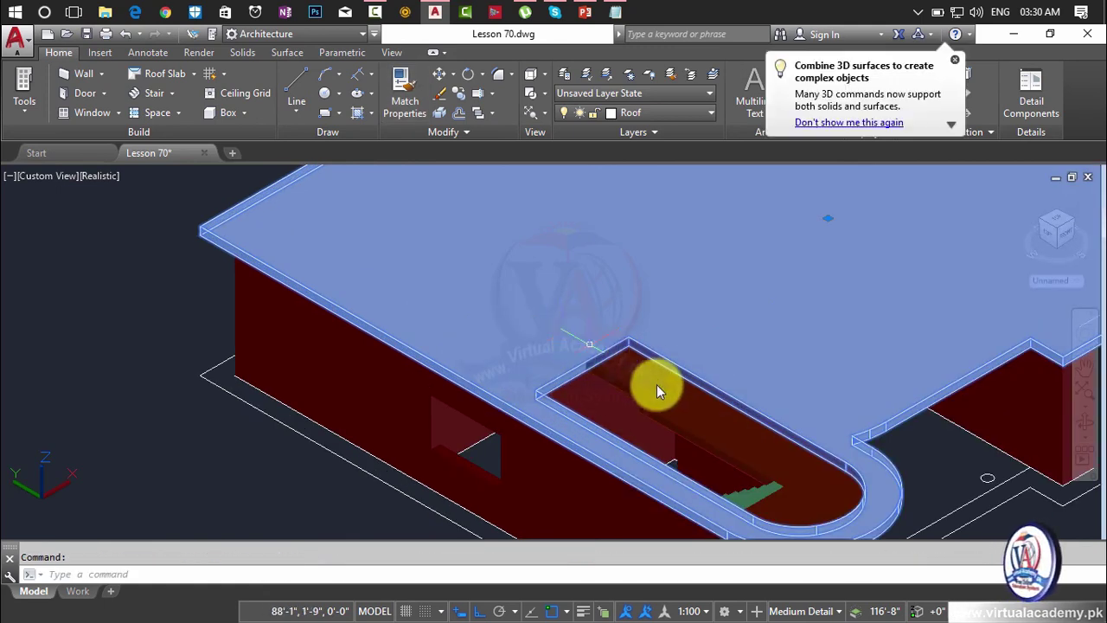
key(Escape)
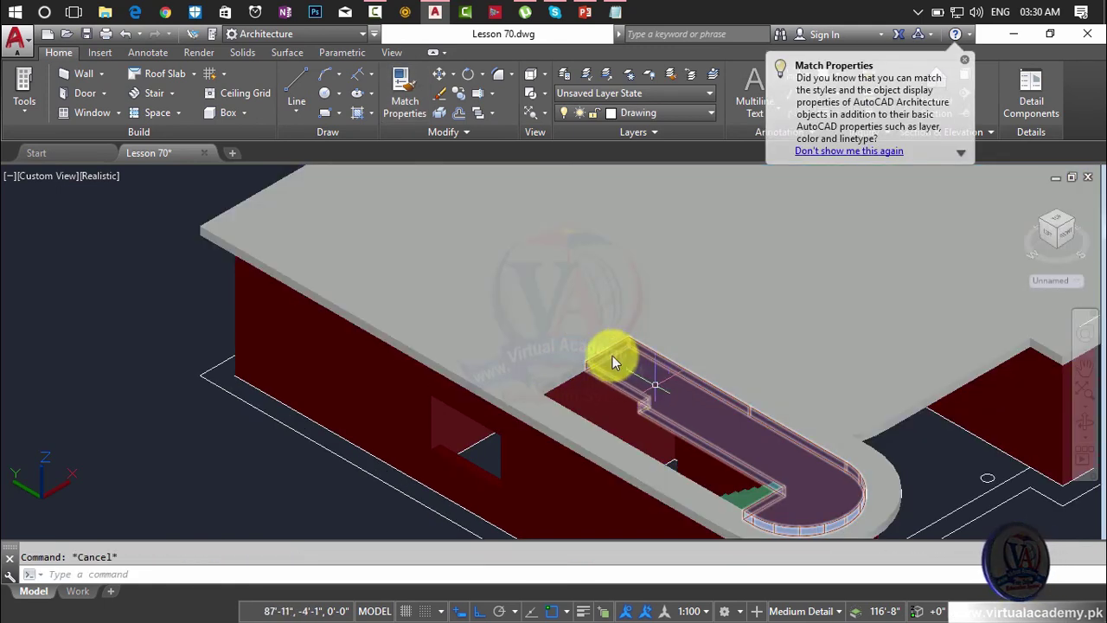
Step: Match the stairwell slab piece's properties to those of the roof slab
click(585, 326)
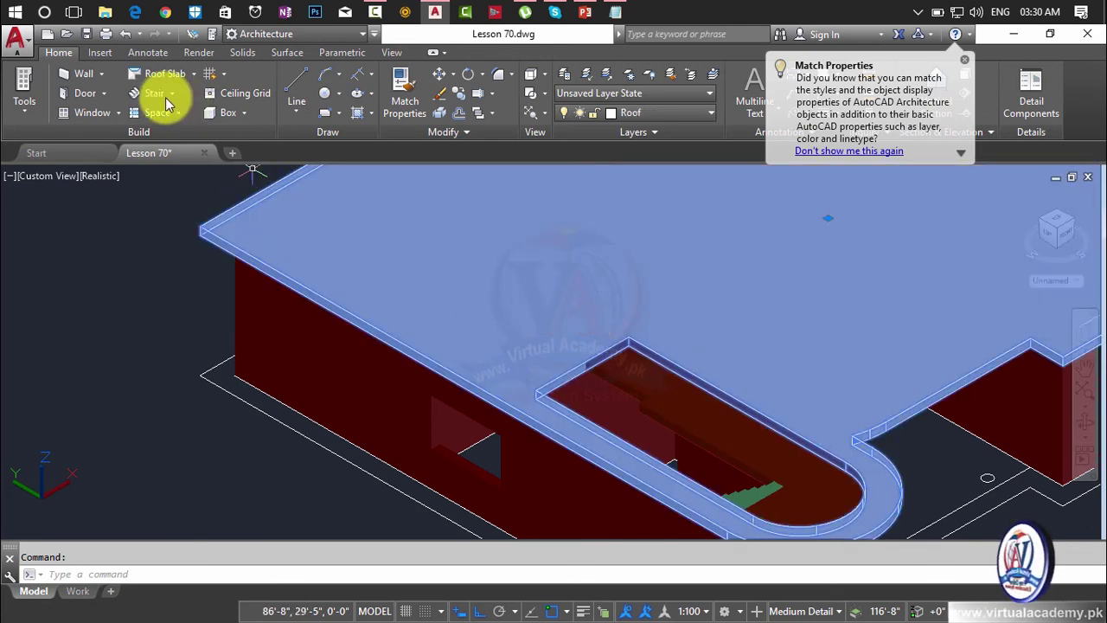
click(400, 101)
click(644, 407)
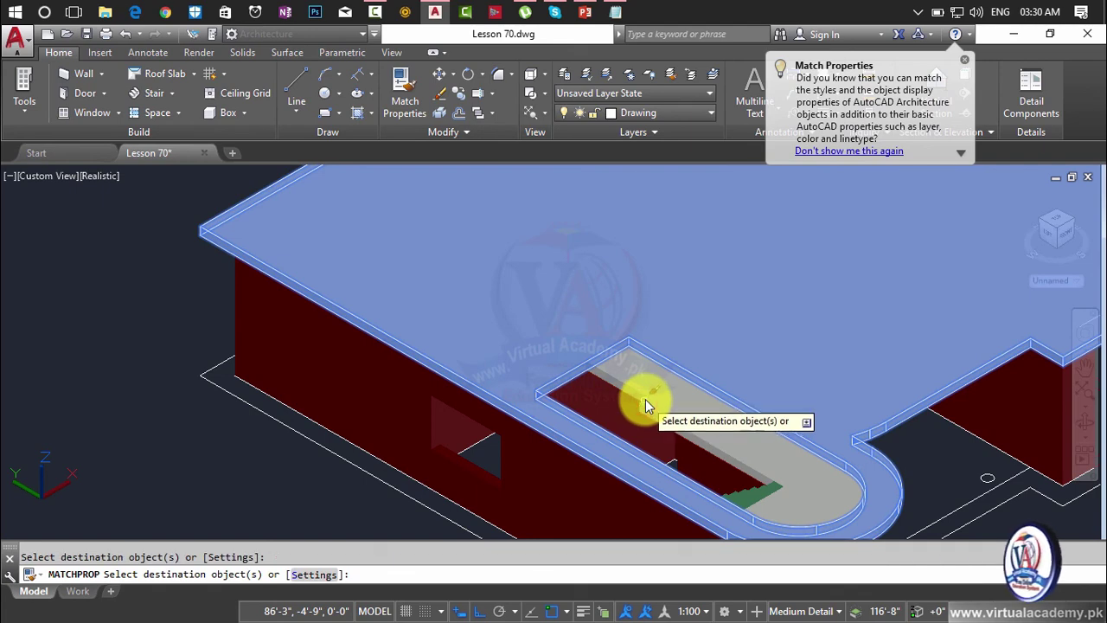
key(Escape)
Step: Examine the remaining stairwell opening and the stairs beneath it from both sides of the roof slab
scroll(666, 354, down, 1)
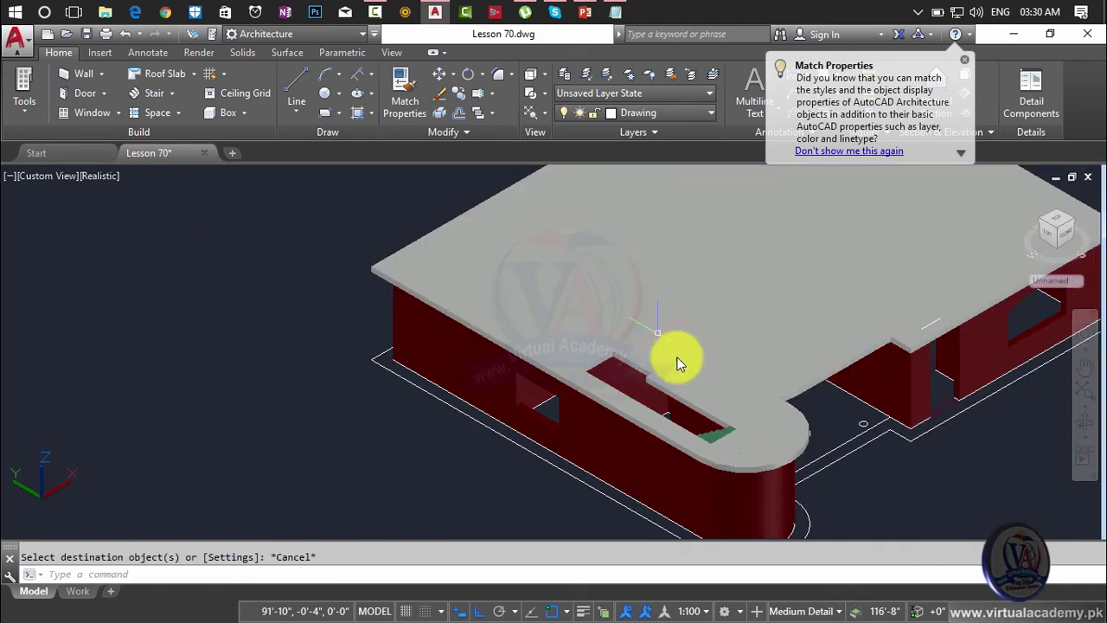
scroll(726, 420, up, 3)
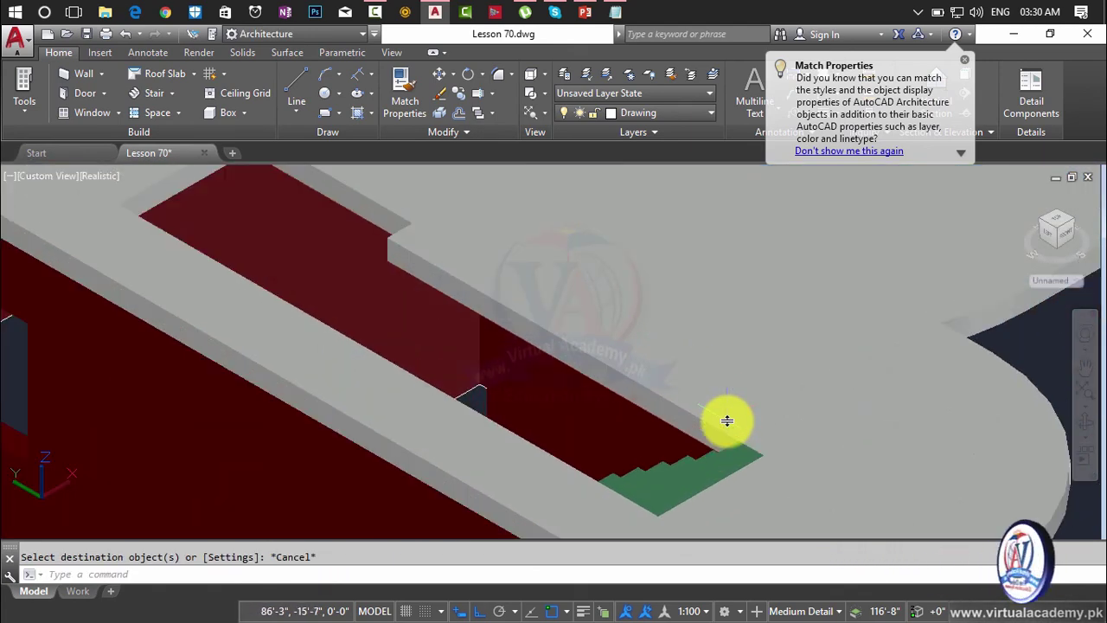
scroll(803, 475, down, 3)
scroll(809, 472, down, 2)
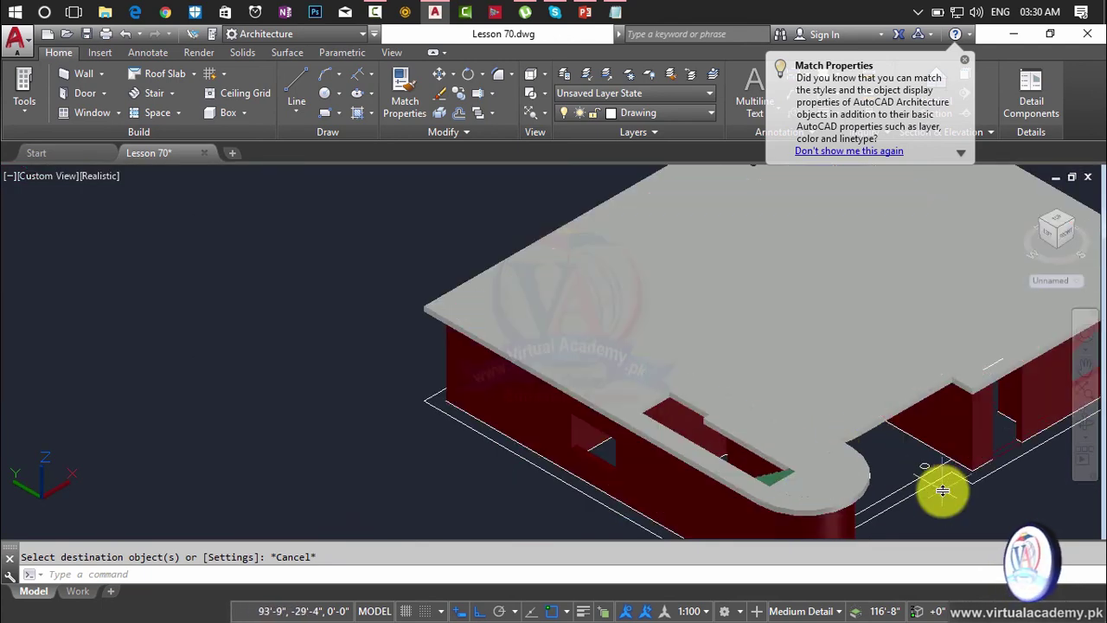
shift+middle_drag(882, 490, 617, 482)
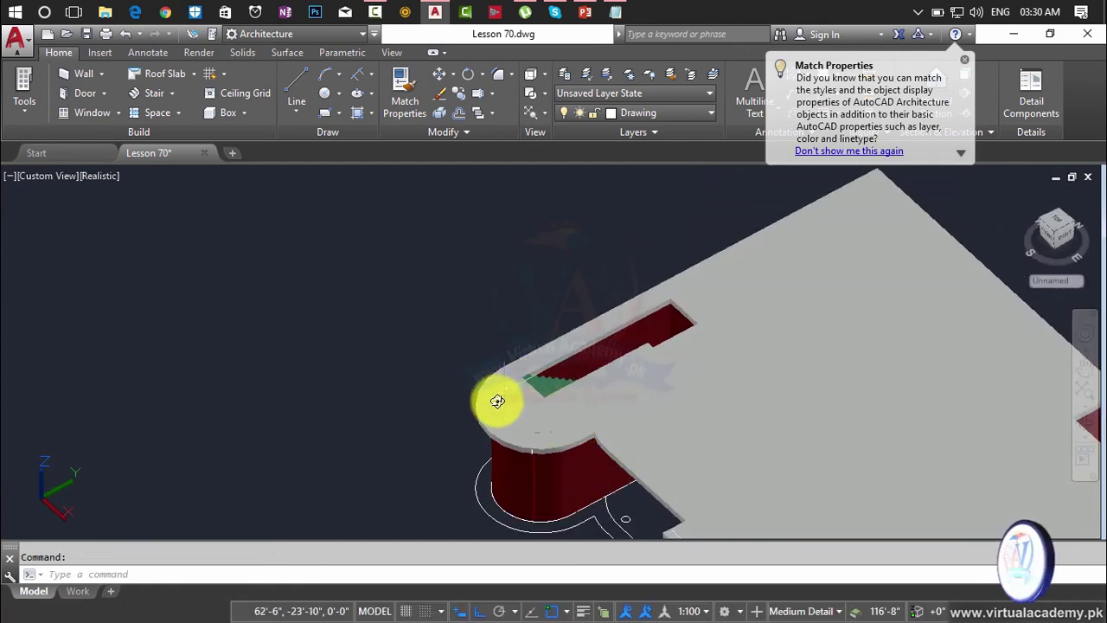
click(621, 387)
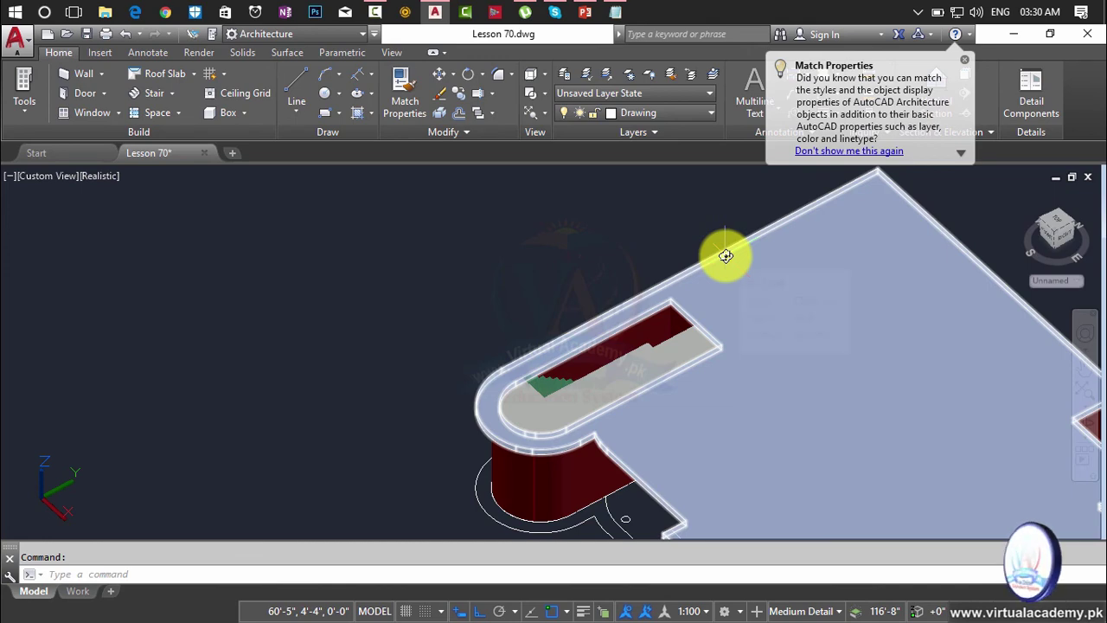
scroll(732, 407, down, 3)
scroll(683, 389, up, 4)
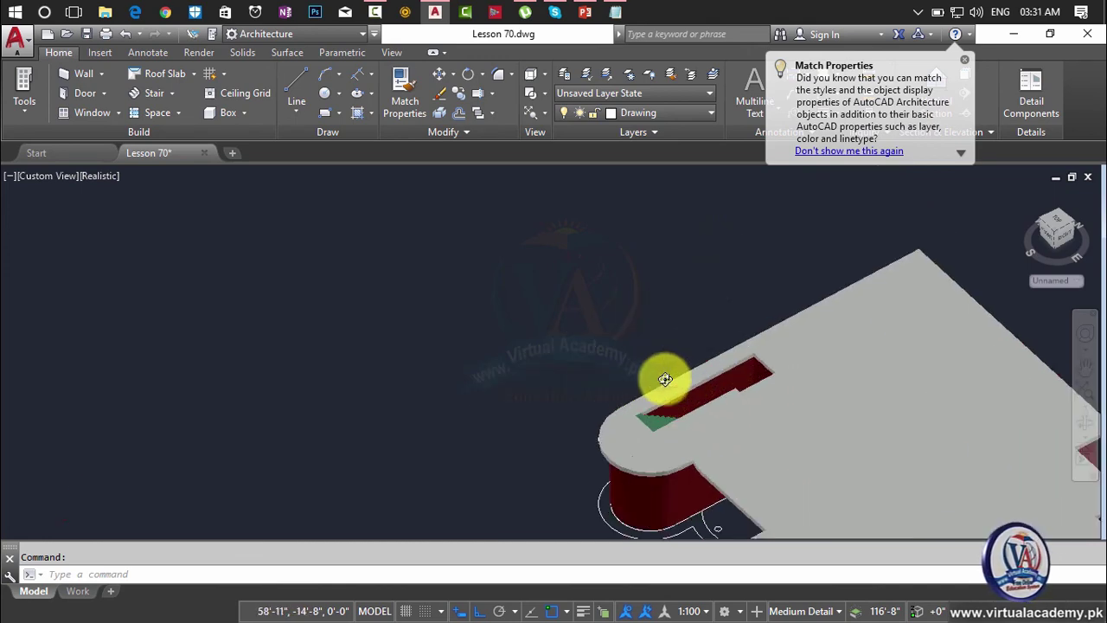
scroll(716, 426, up, 4)
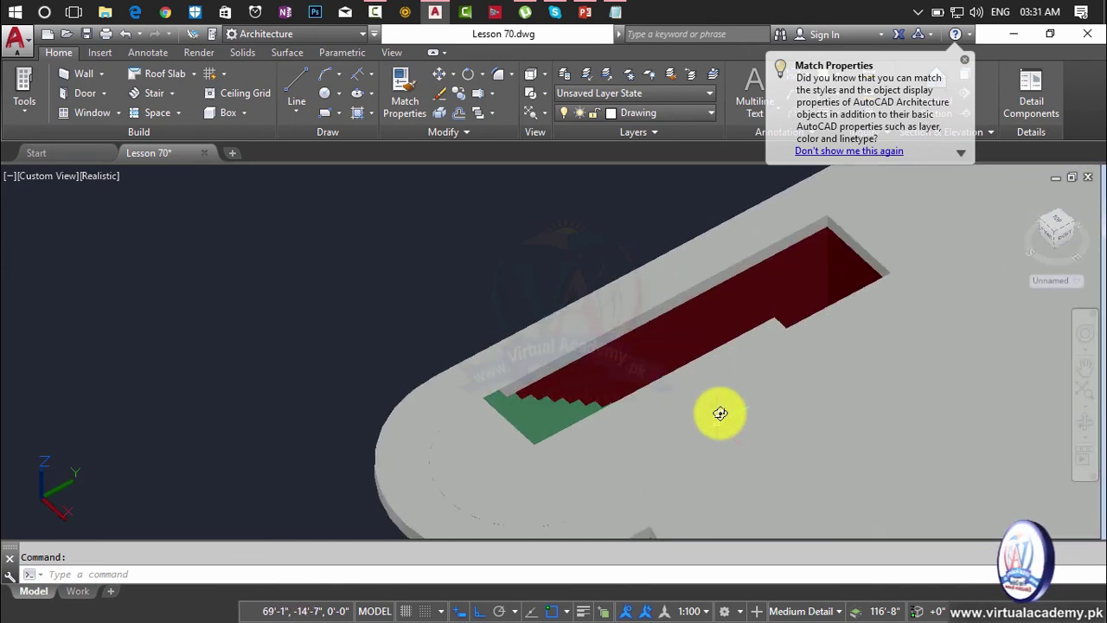
scroll(718, 417, down, 6)
middle_drag(719, 408, 587, 358)
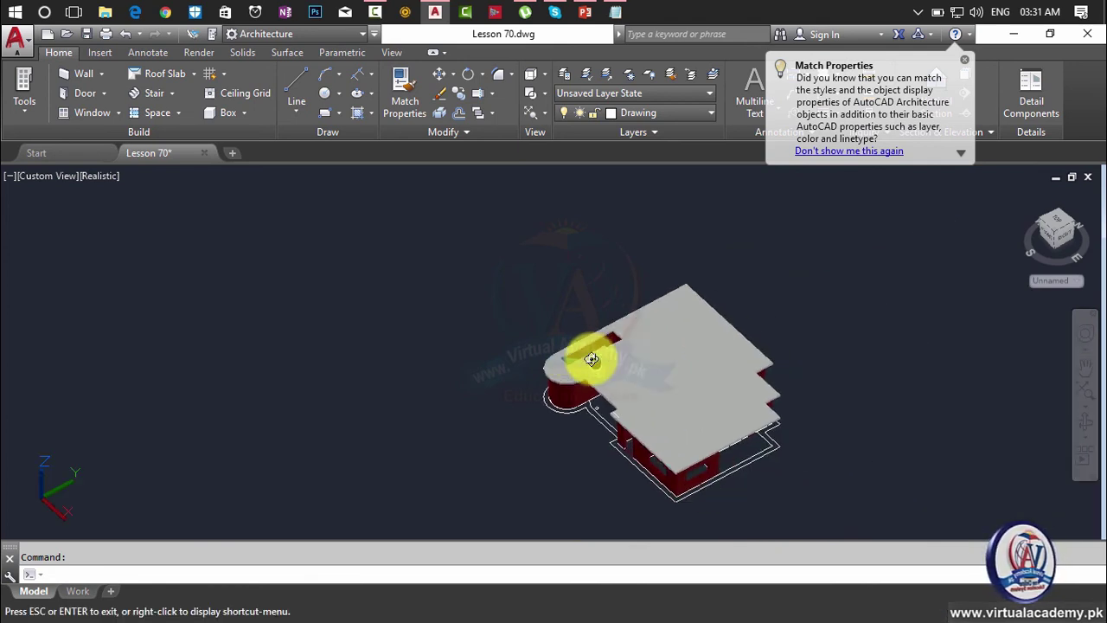